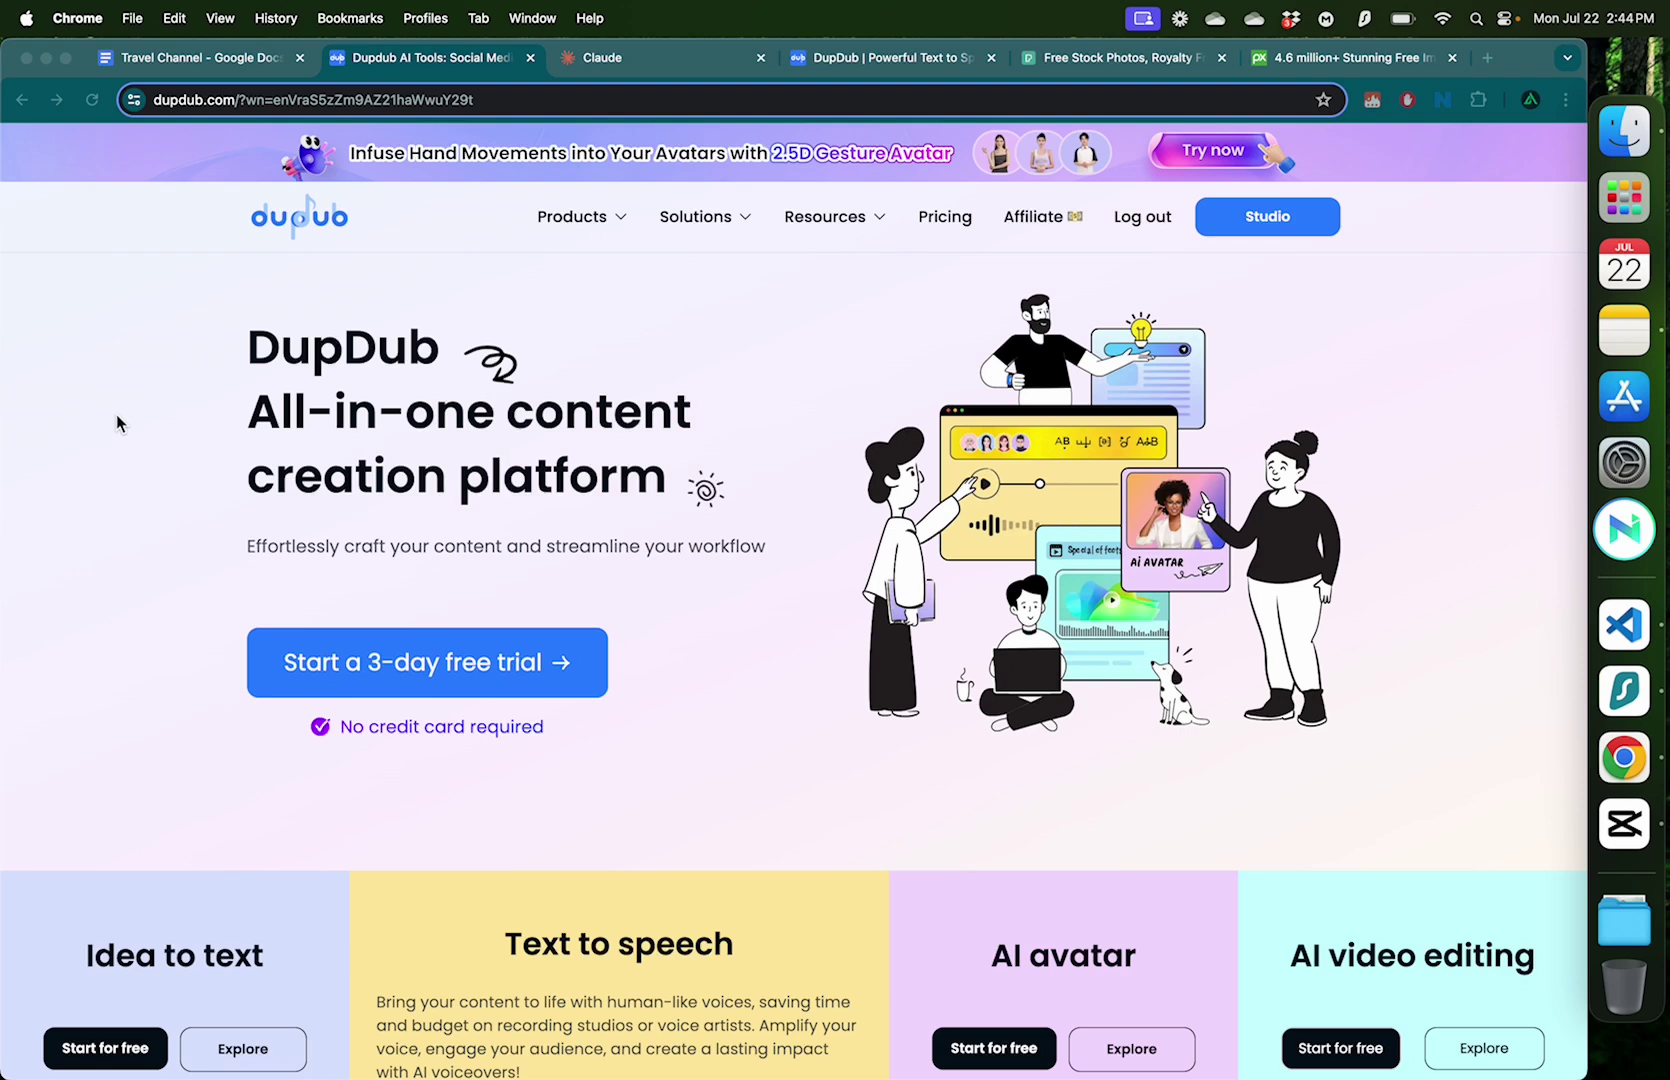
Step: Tour the Travel Channel prompt doc, then the DupDub, Claude, Pexels and Pixabay tabs
click(190, 57)
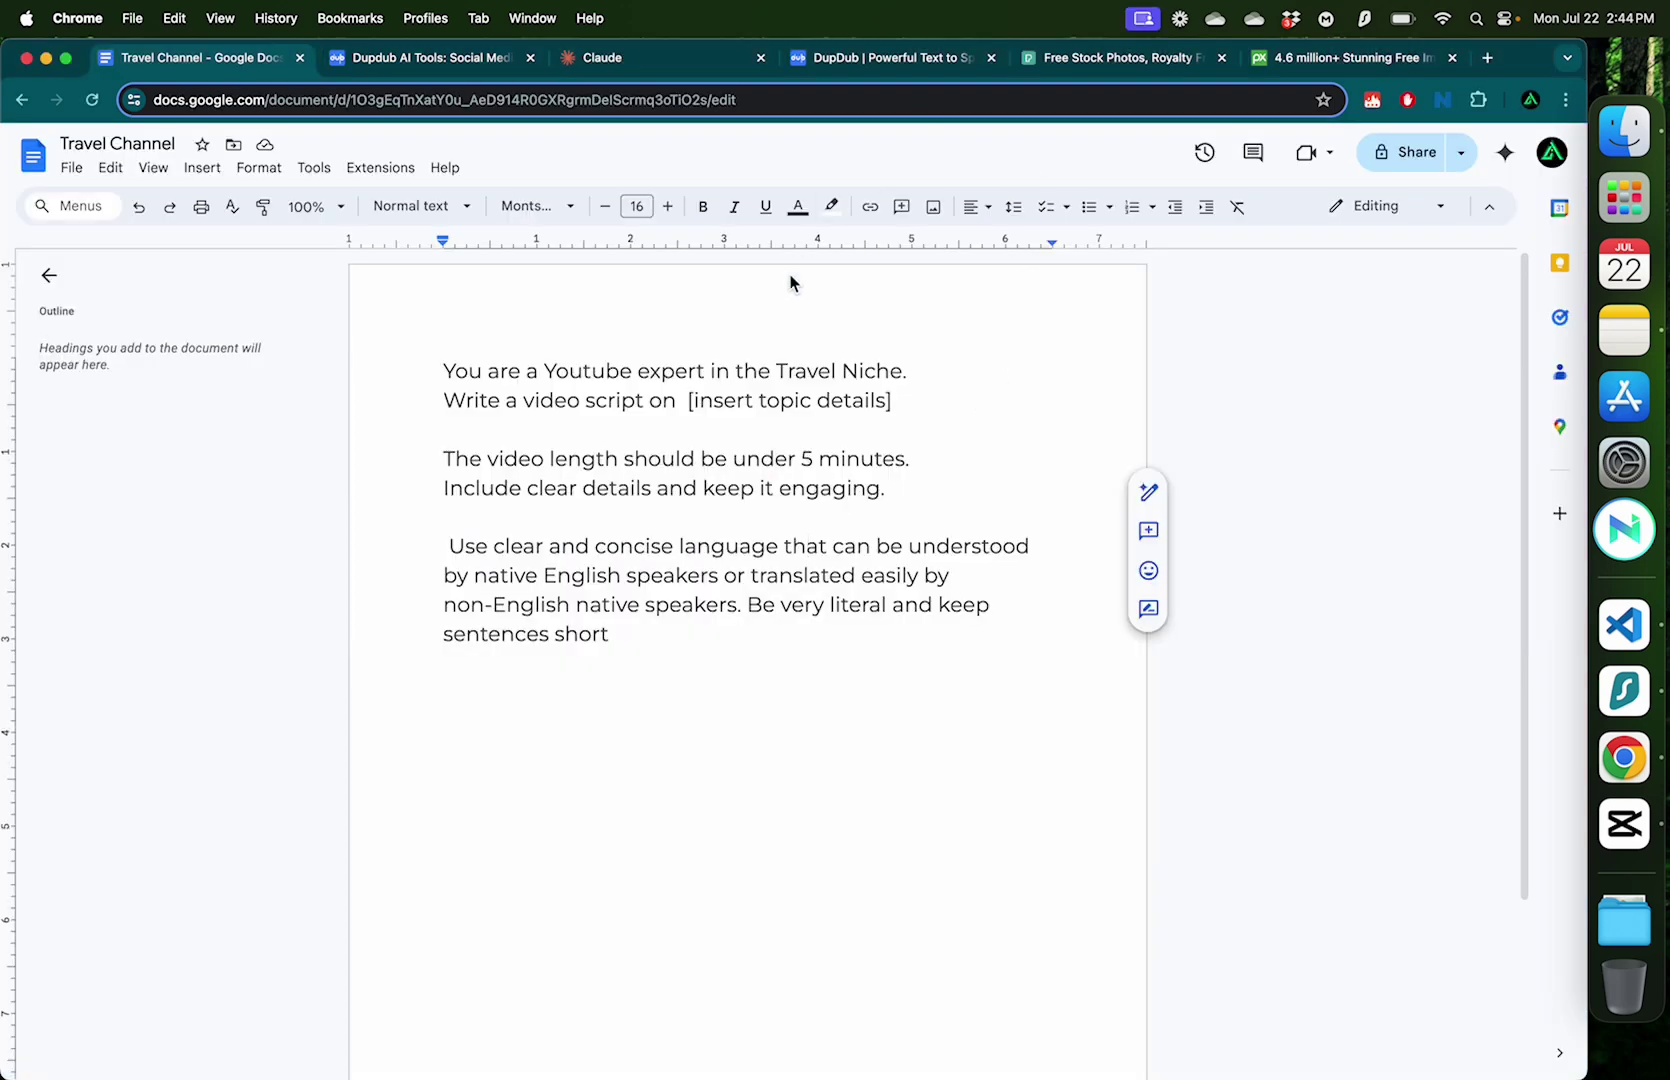
drag(778, 371, 902, 380)
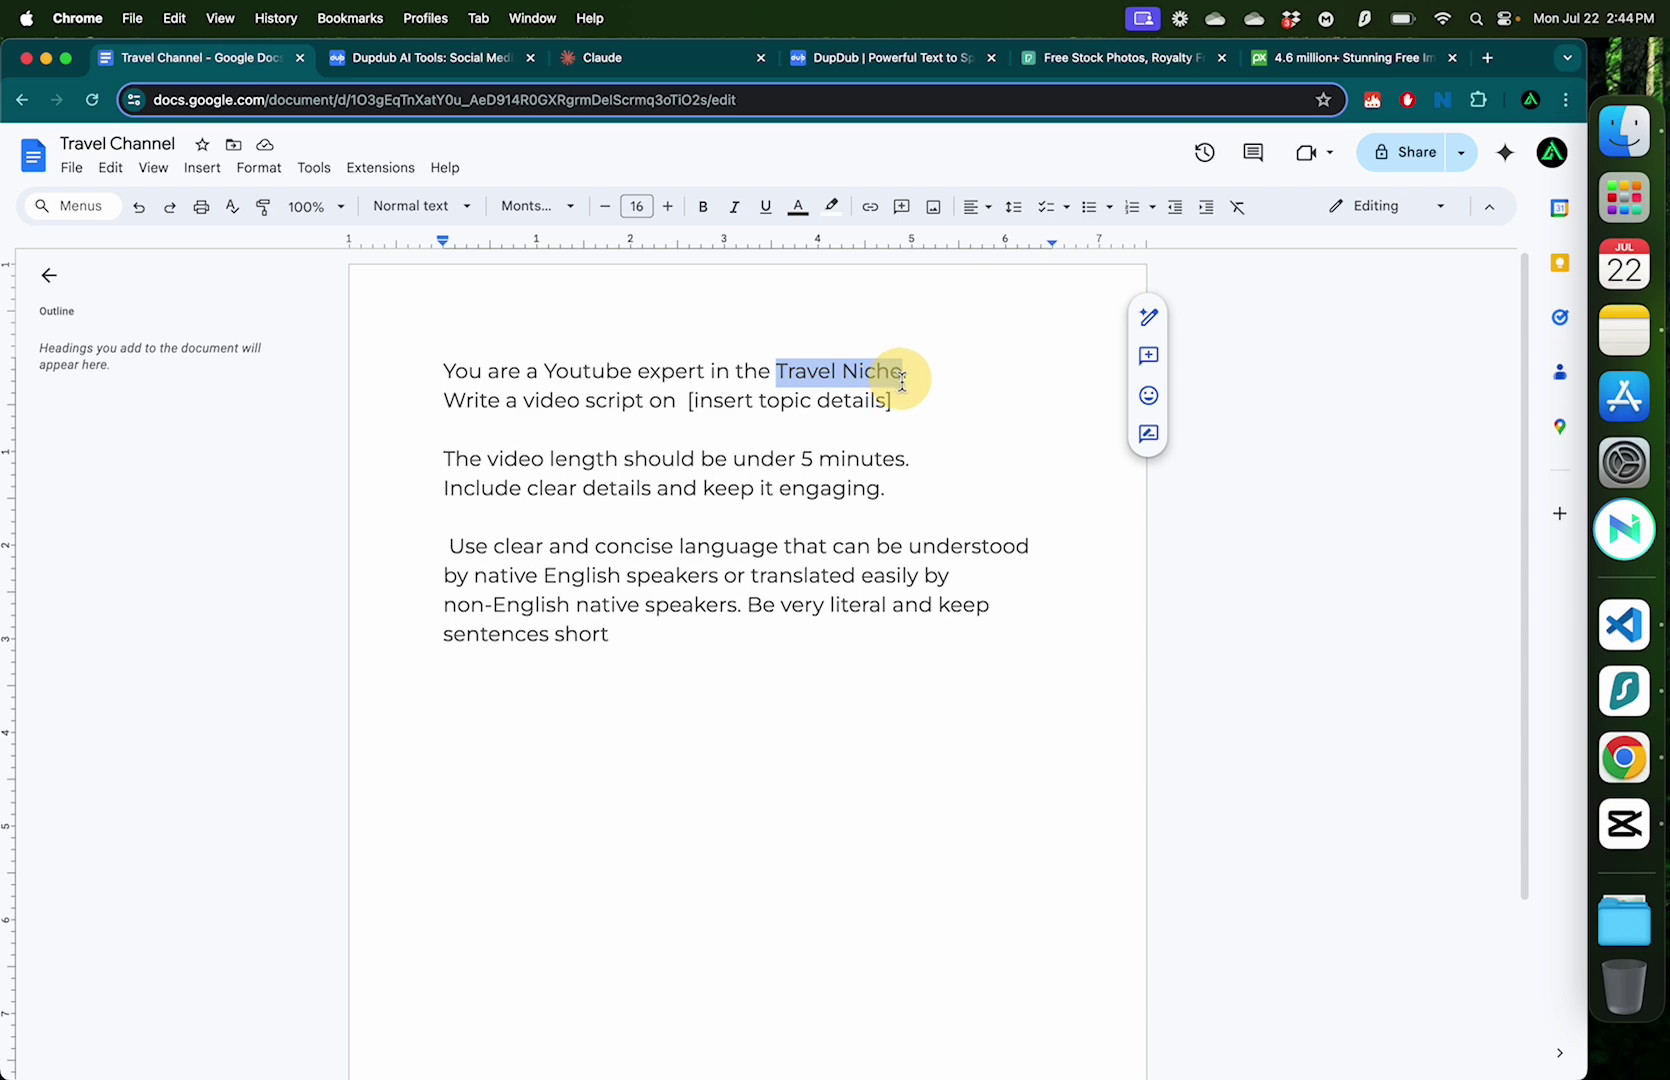
click(420, 60)
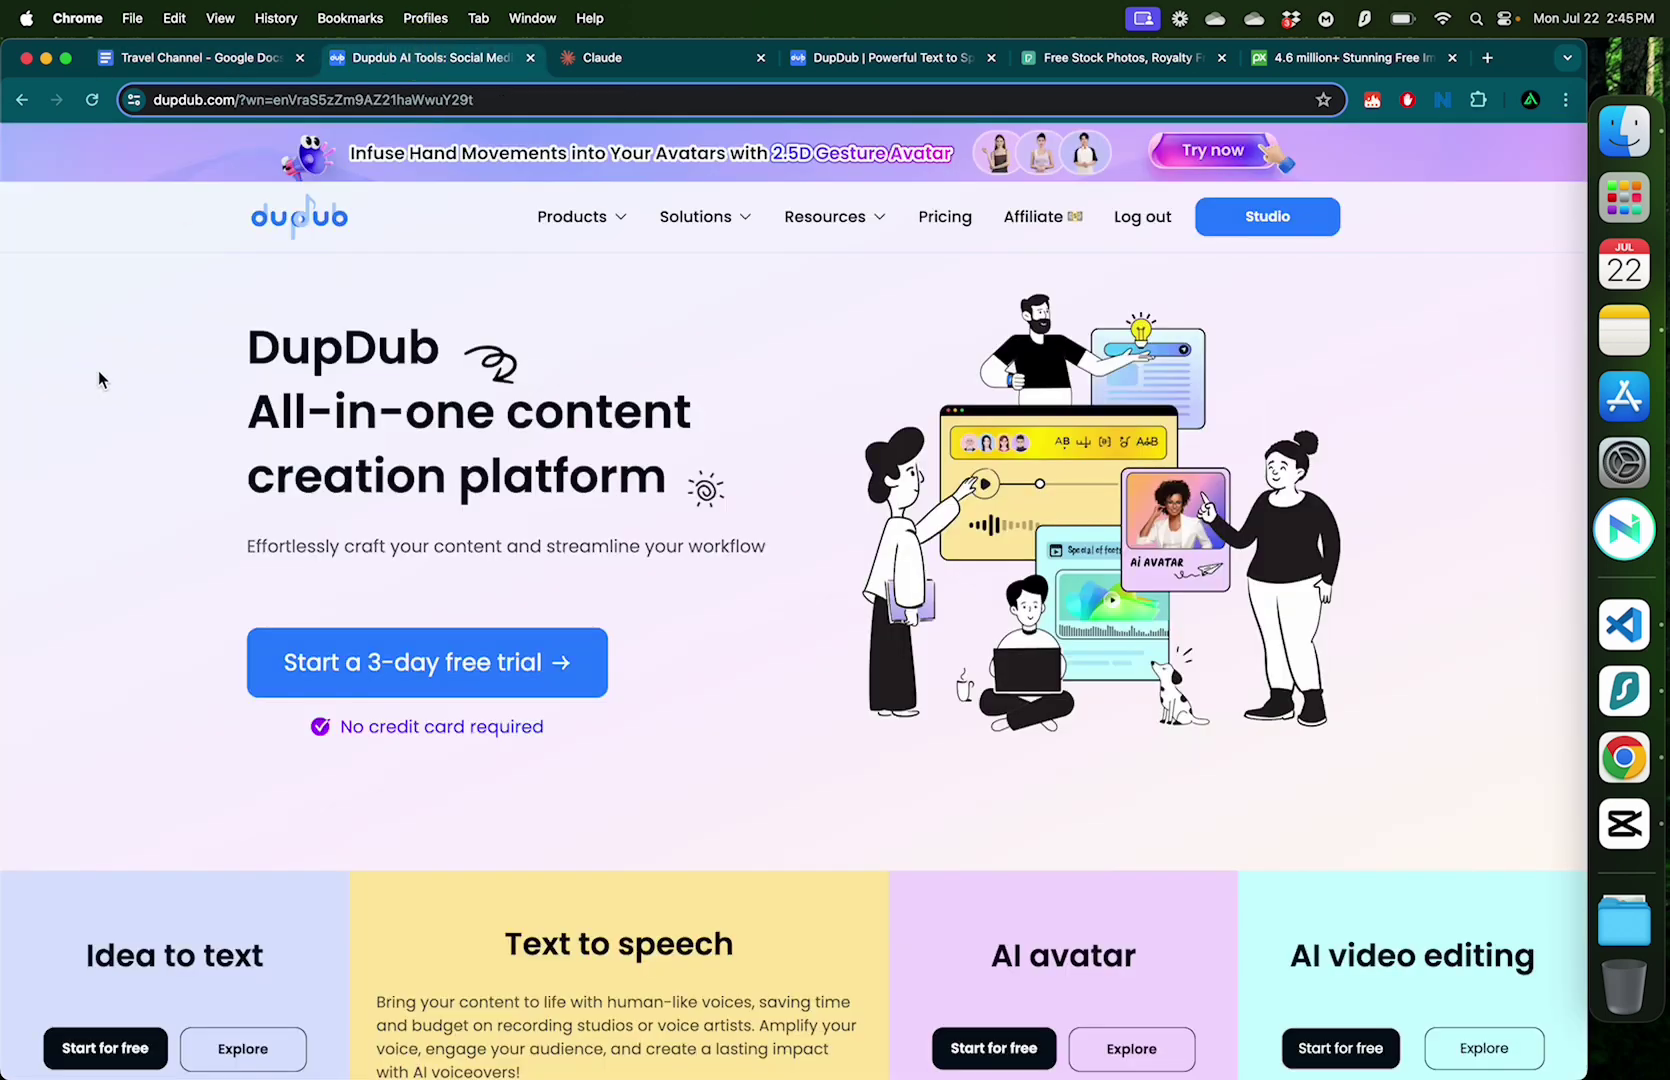
click(648, 57)
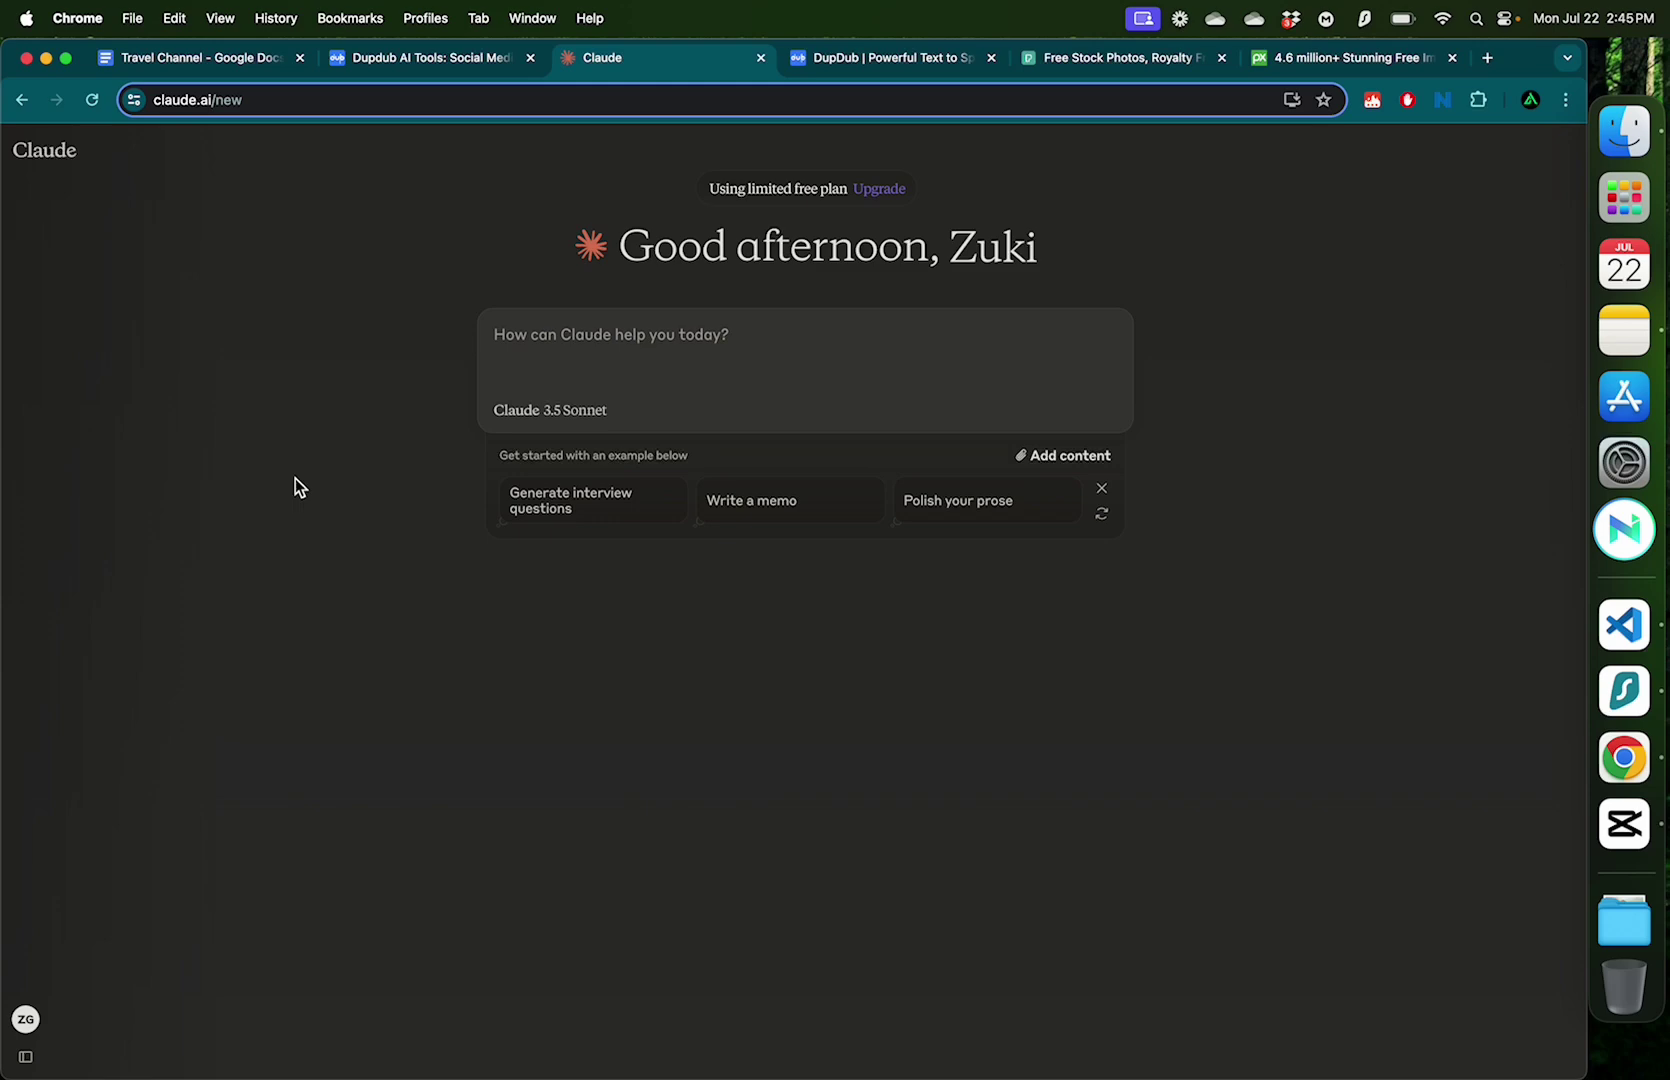
click(1117, 60)
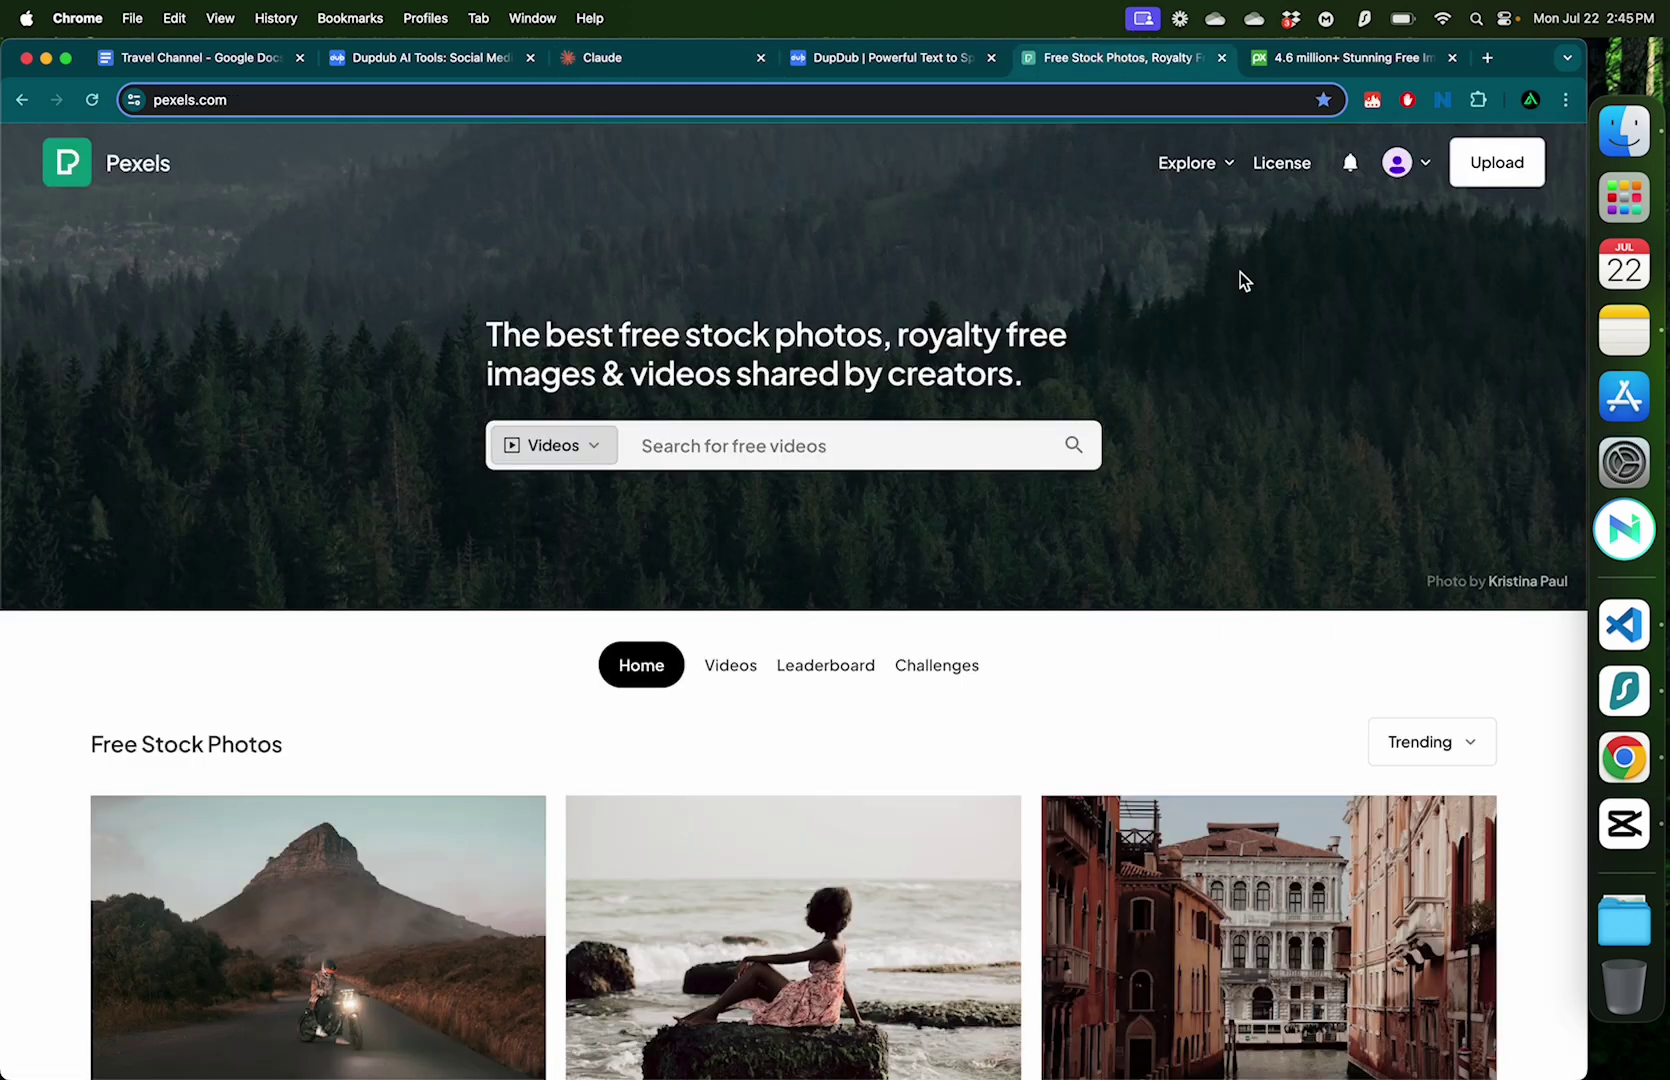
click(1356, 60)
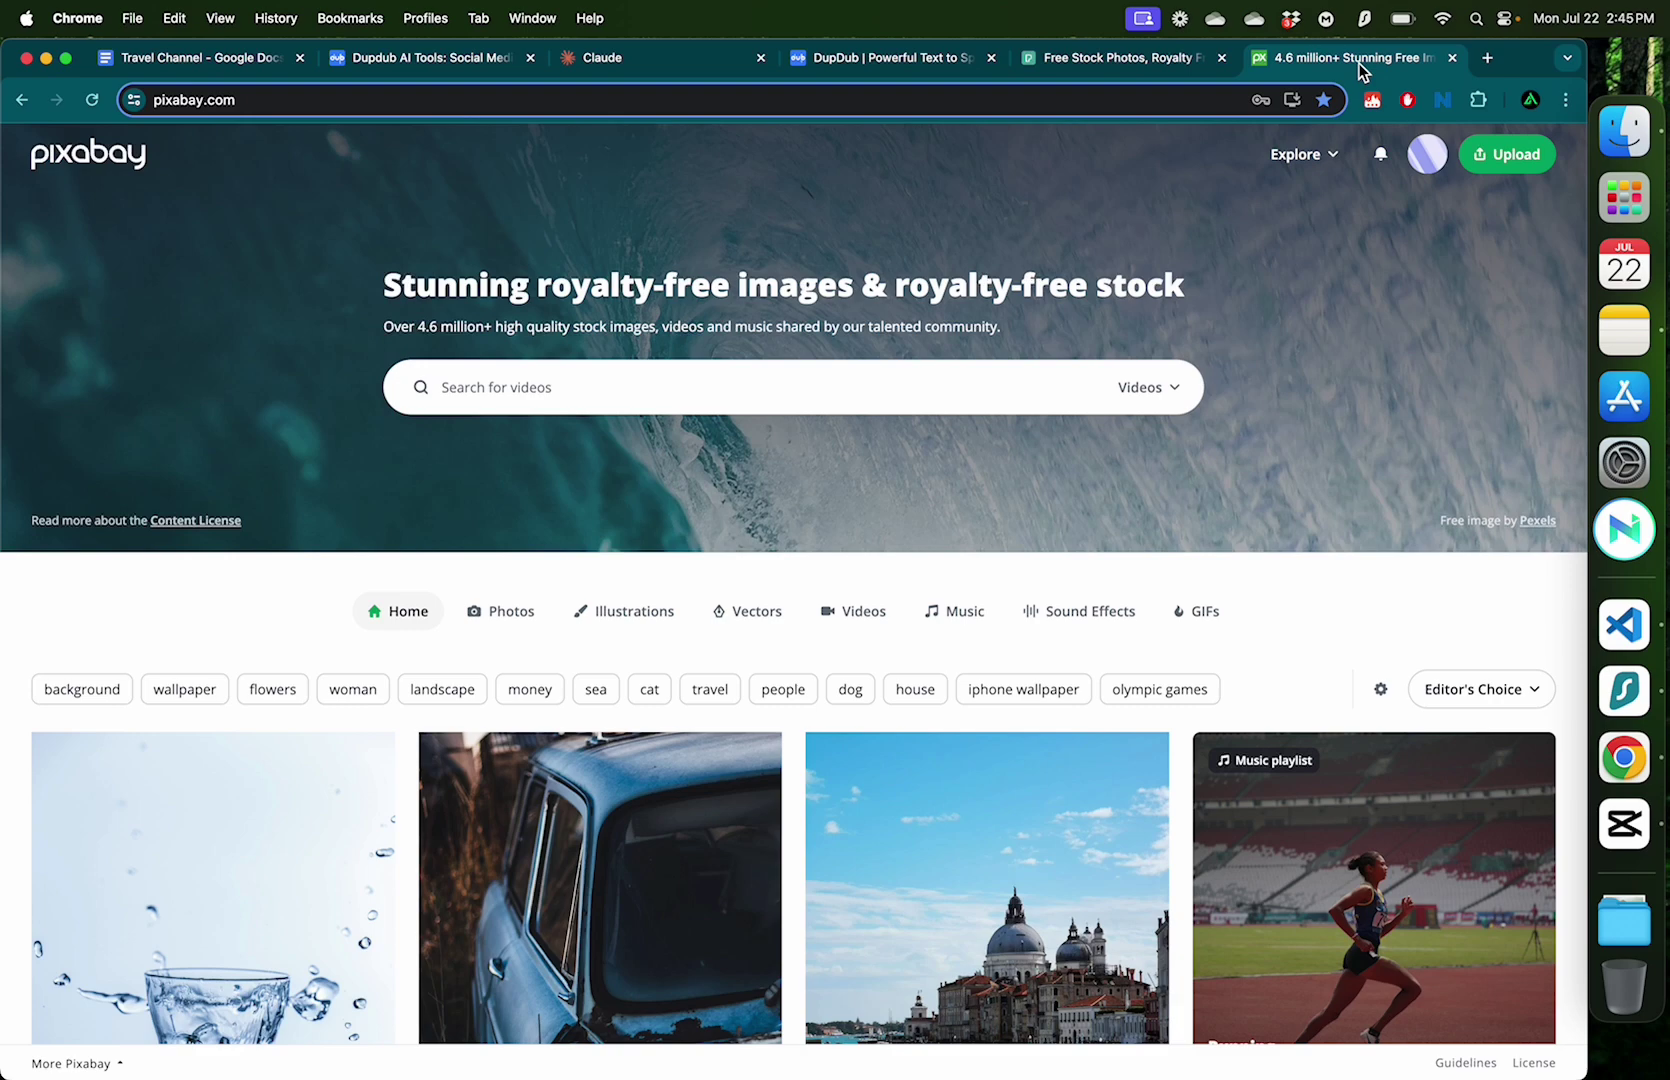
Step: Paste the bold topic 'travel accessories needed for a trip to europe' over '[insert topic details]'
key(super+1)
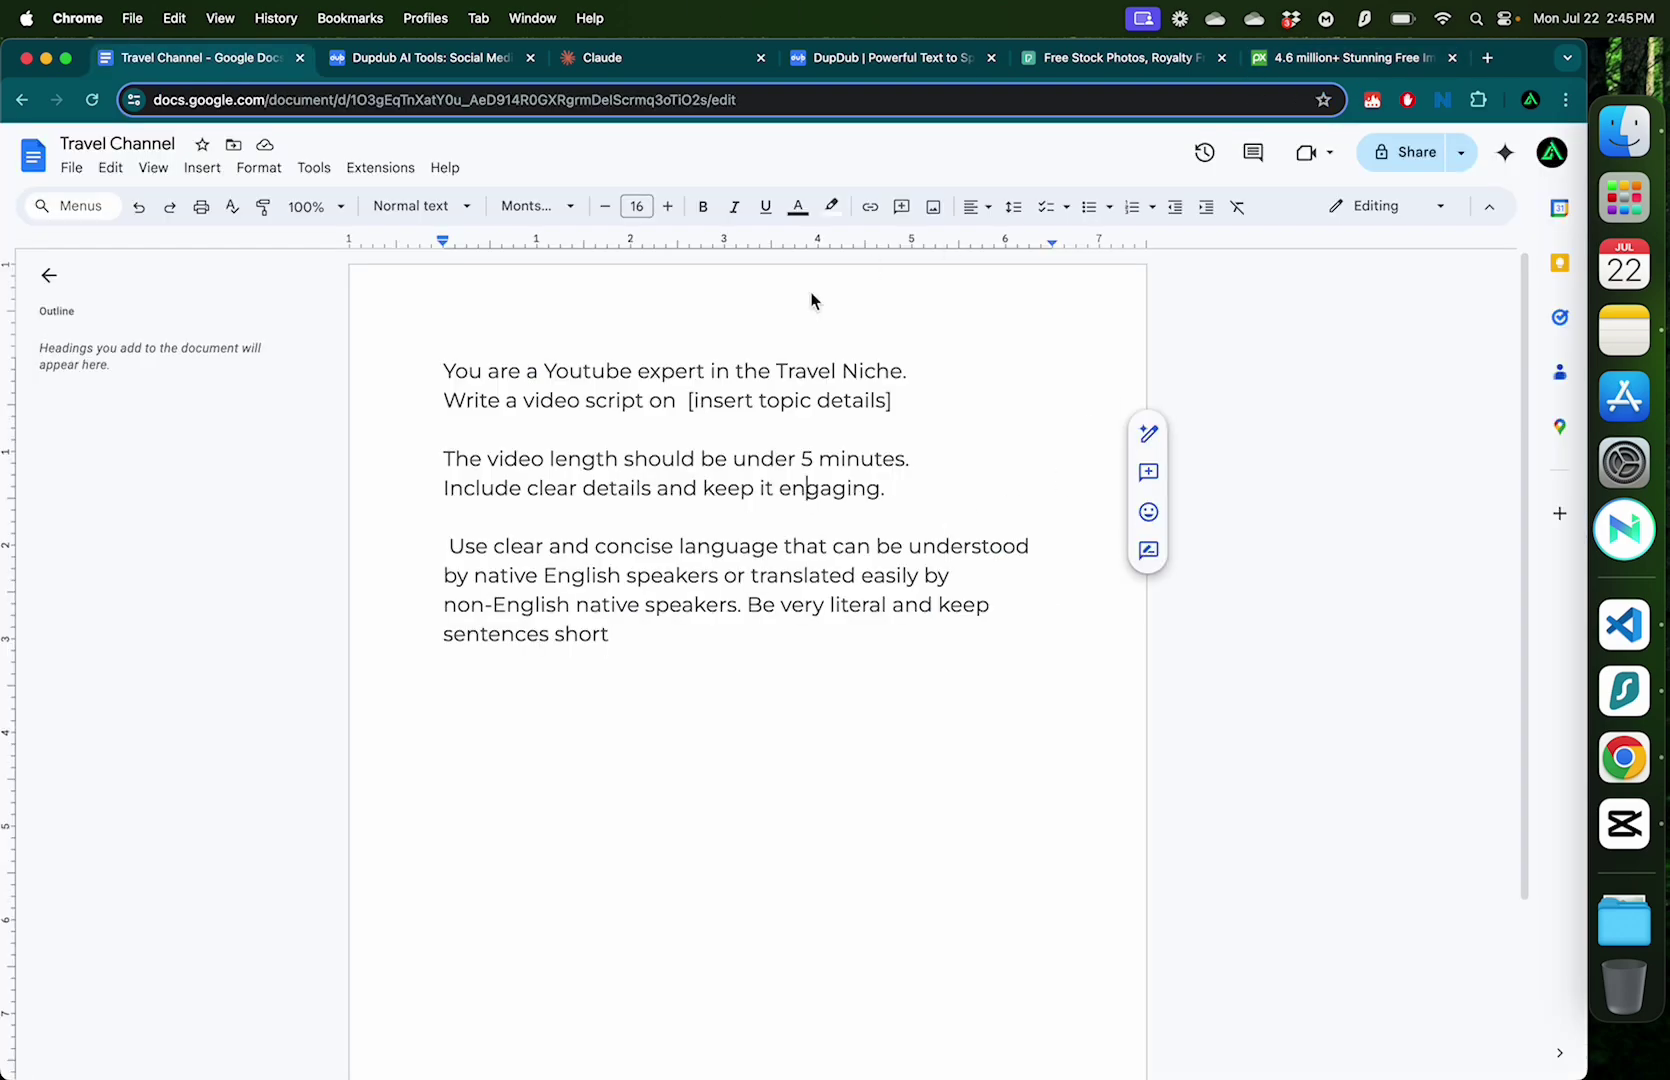
drag(687, 401, 896, 406)
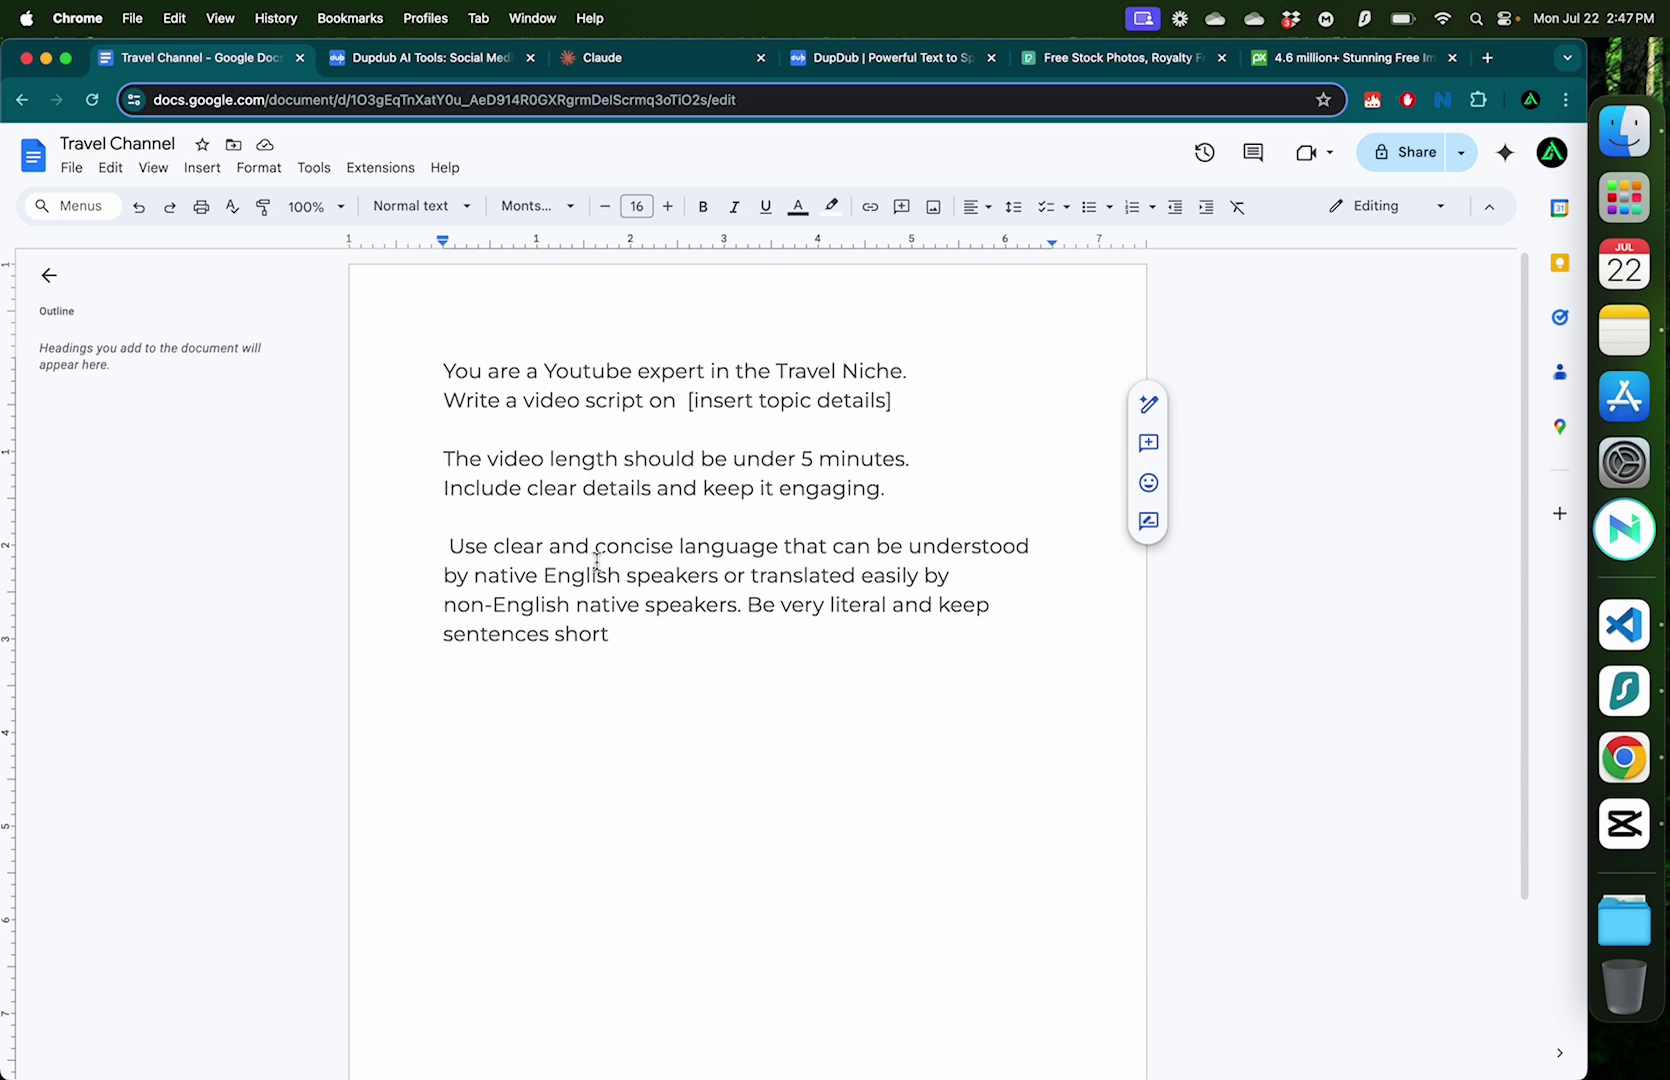
drag(687, 402, 892, 402)
text(travel accessories needed for a trip to europe)
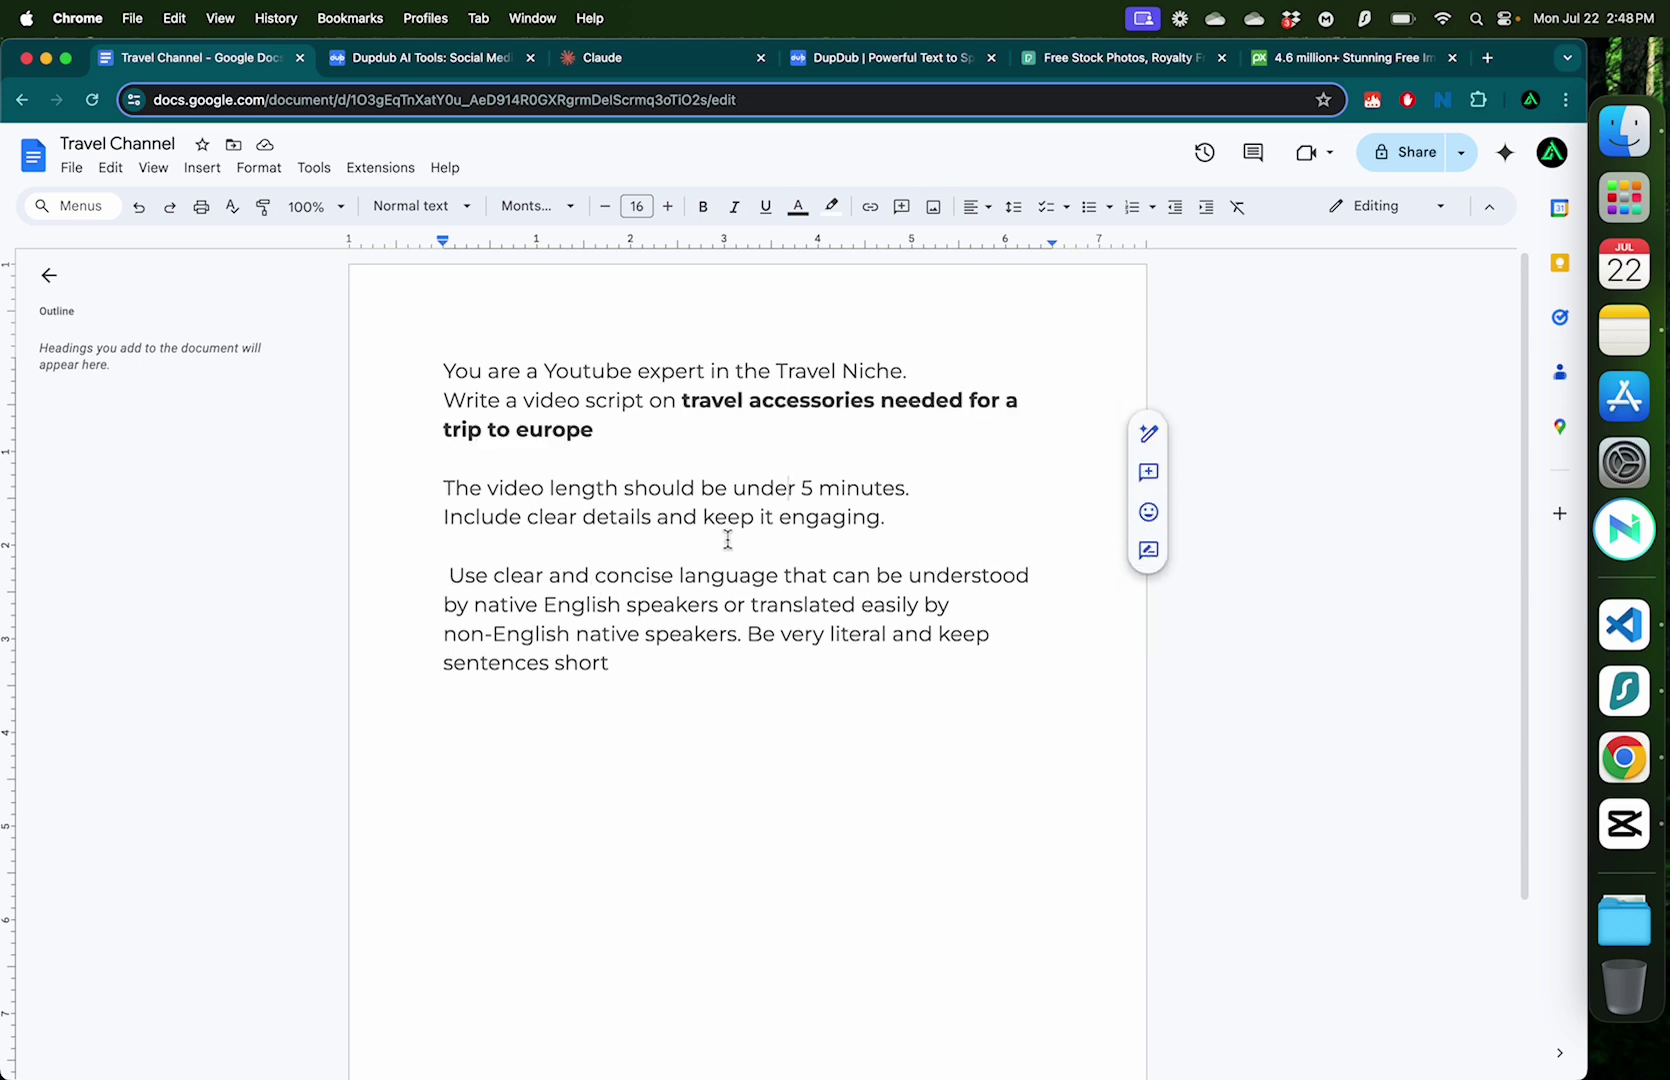
click(789, 488)
click(677, 604)
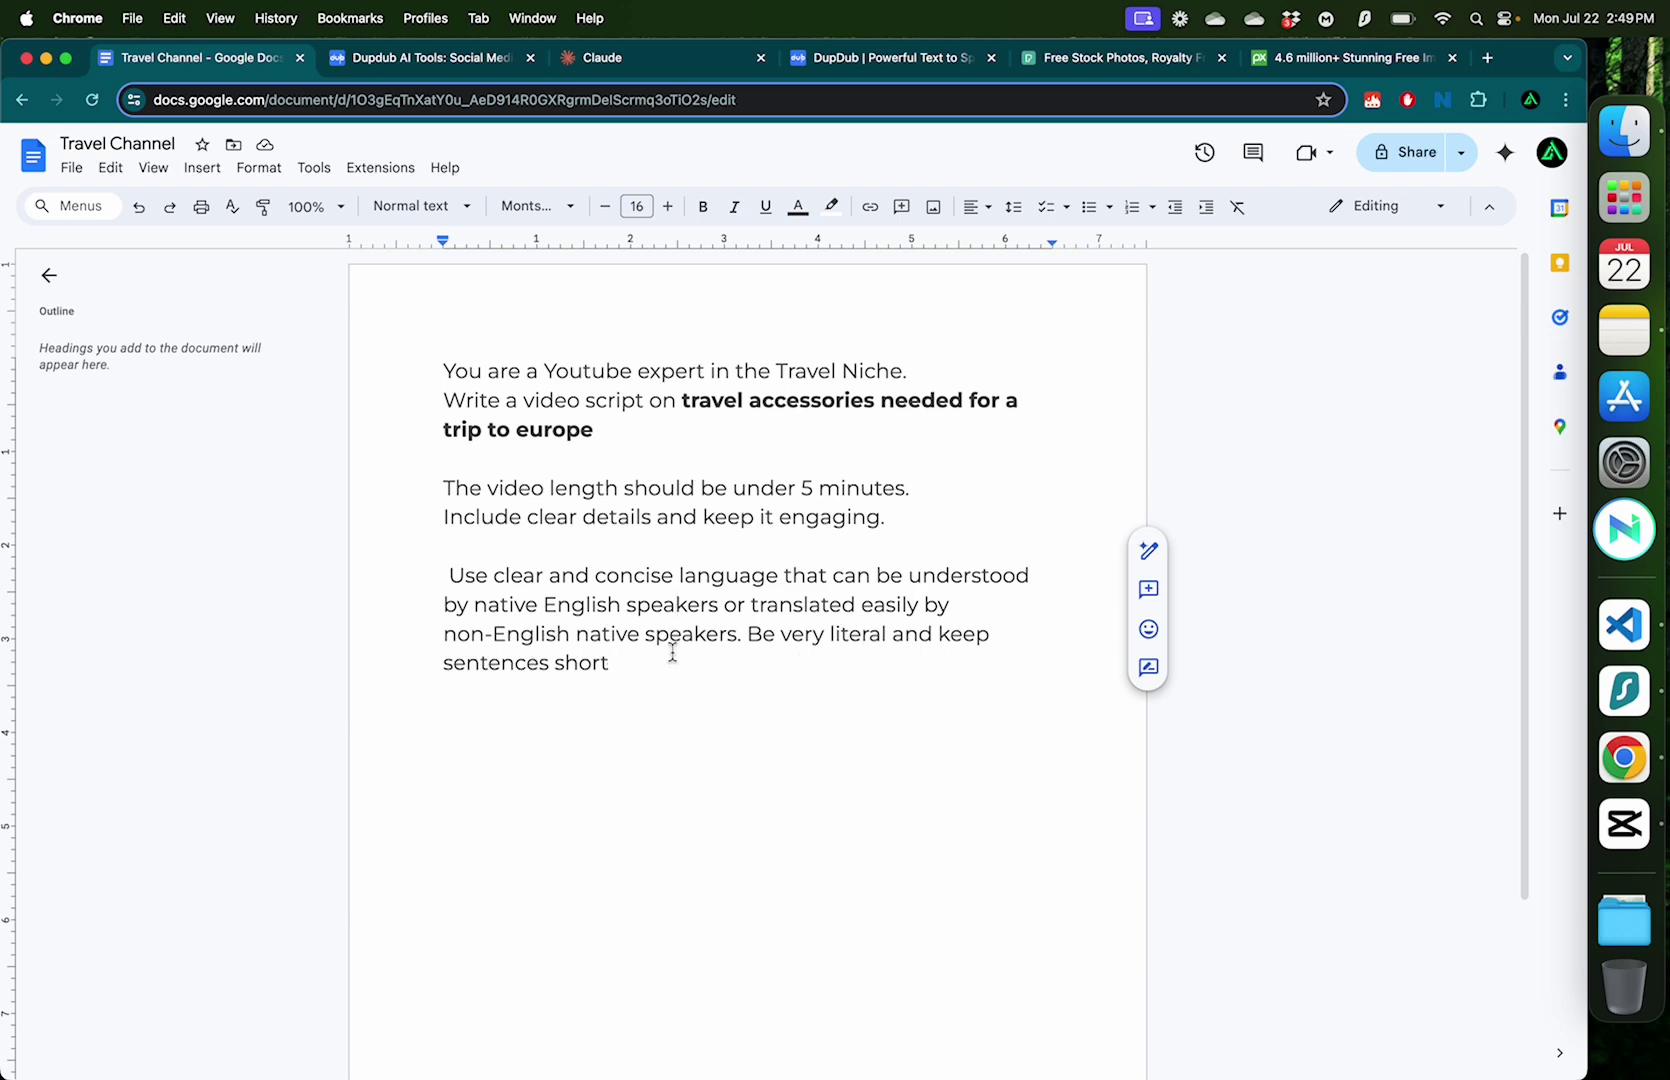
Step: Review the travel accessories script in the Claude chat
key(super+3)
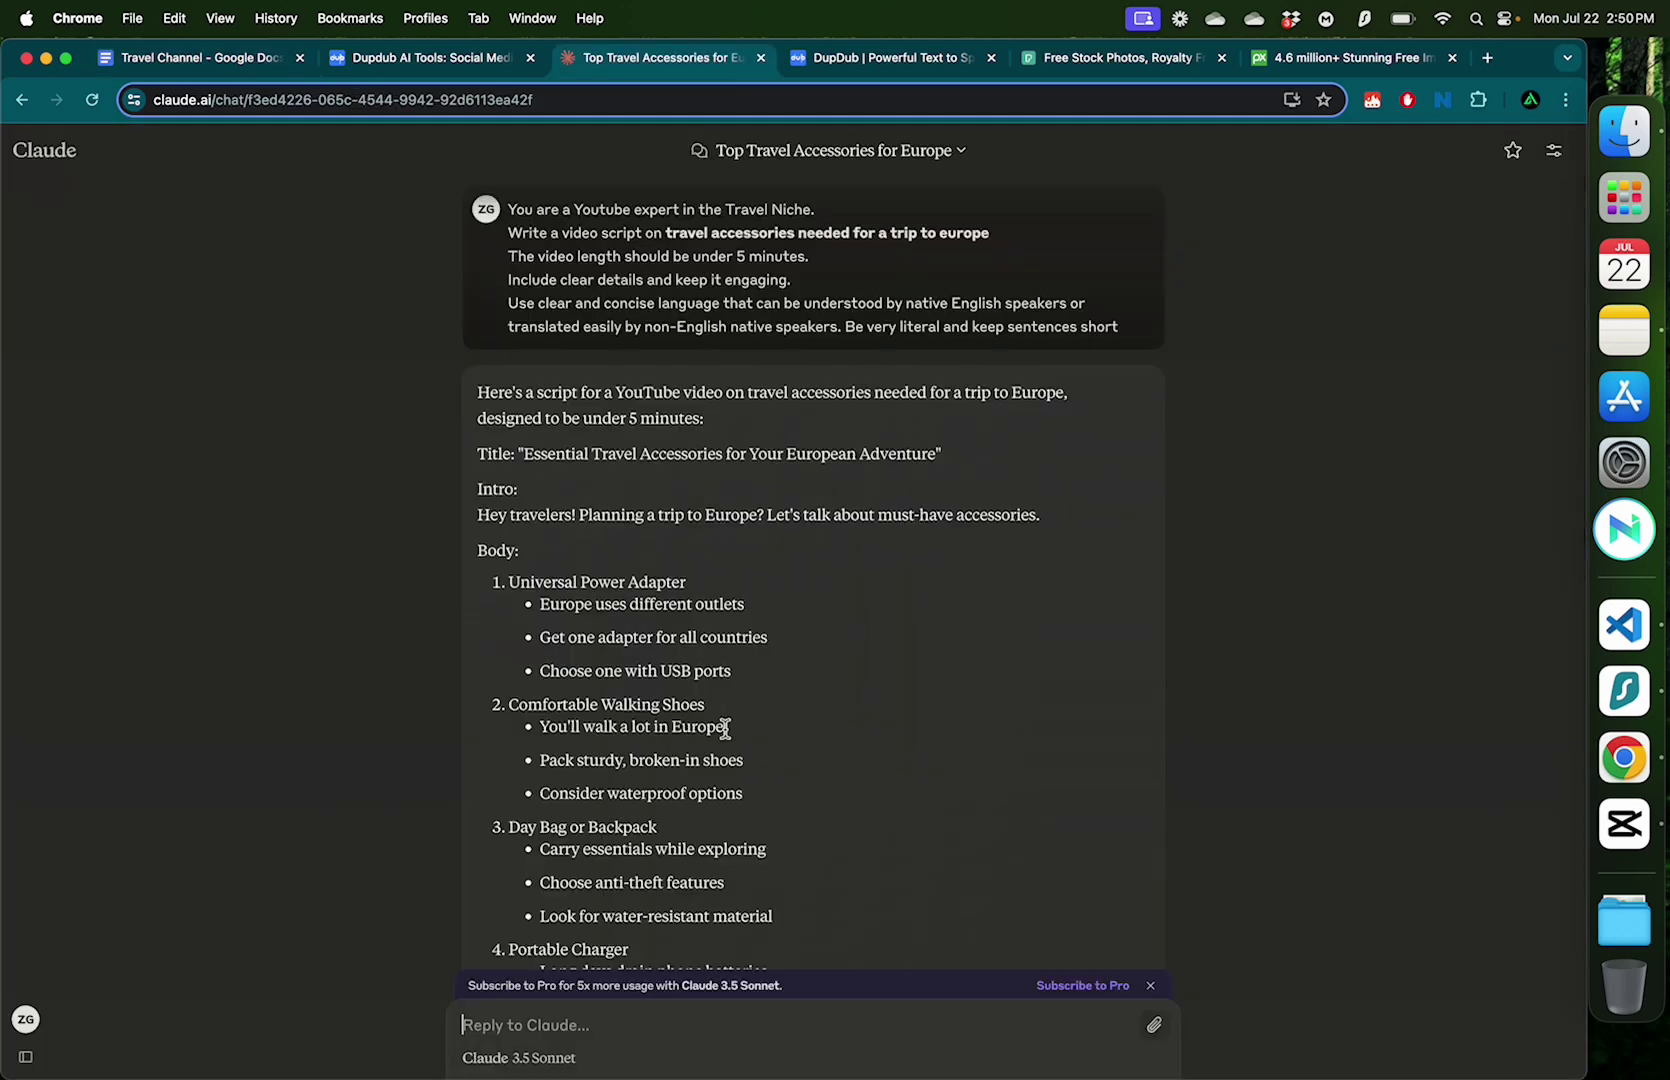
scroll(725, 729, down, 10)
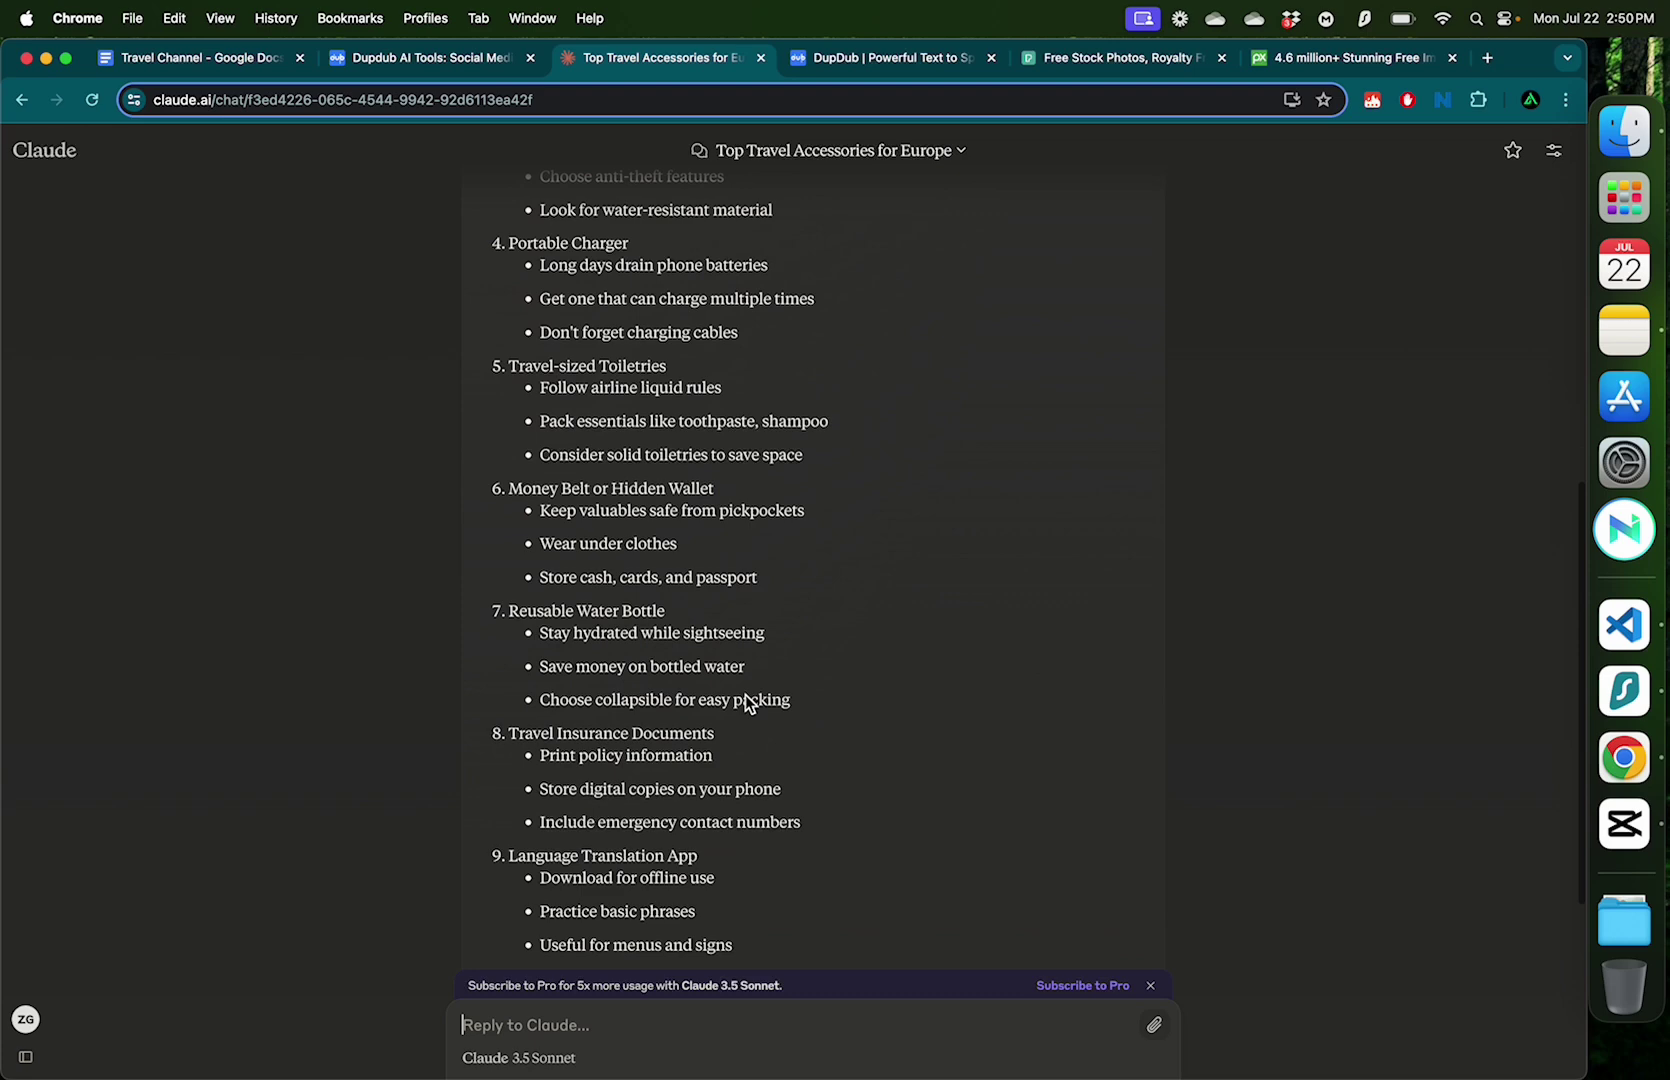
scroll(930, 506, down, 5)
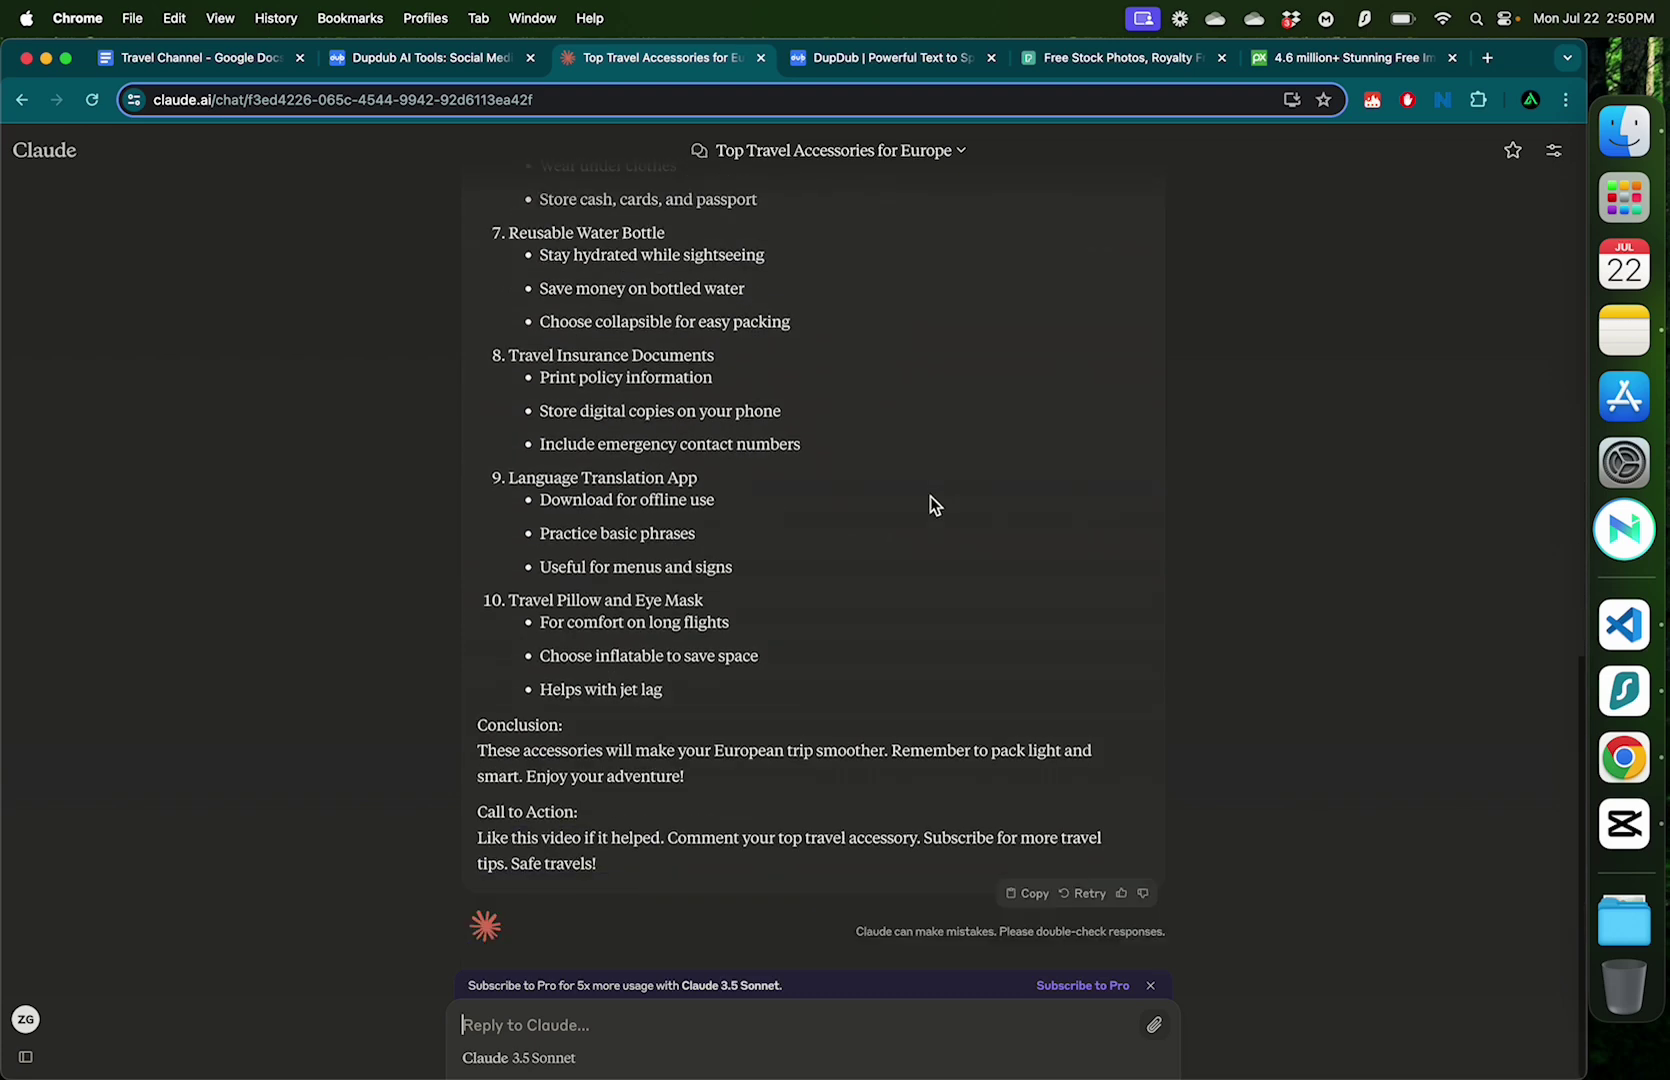
Step: Ask Claude to 'Make it a youtube script that can be narrated' and read the reply
click(598, 1040)
text(Make)
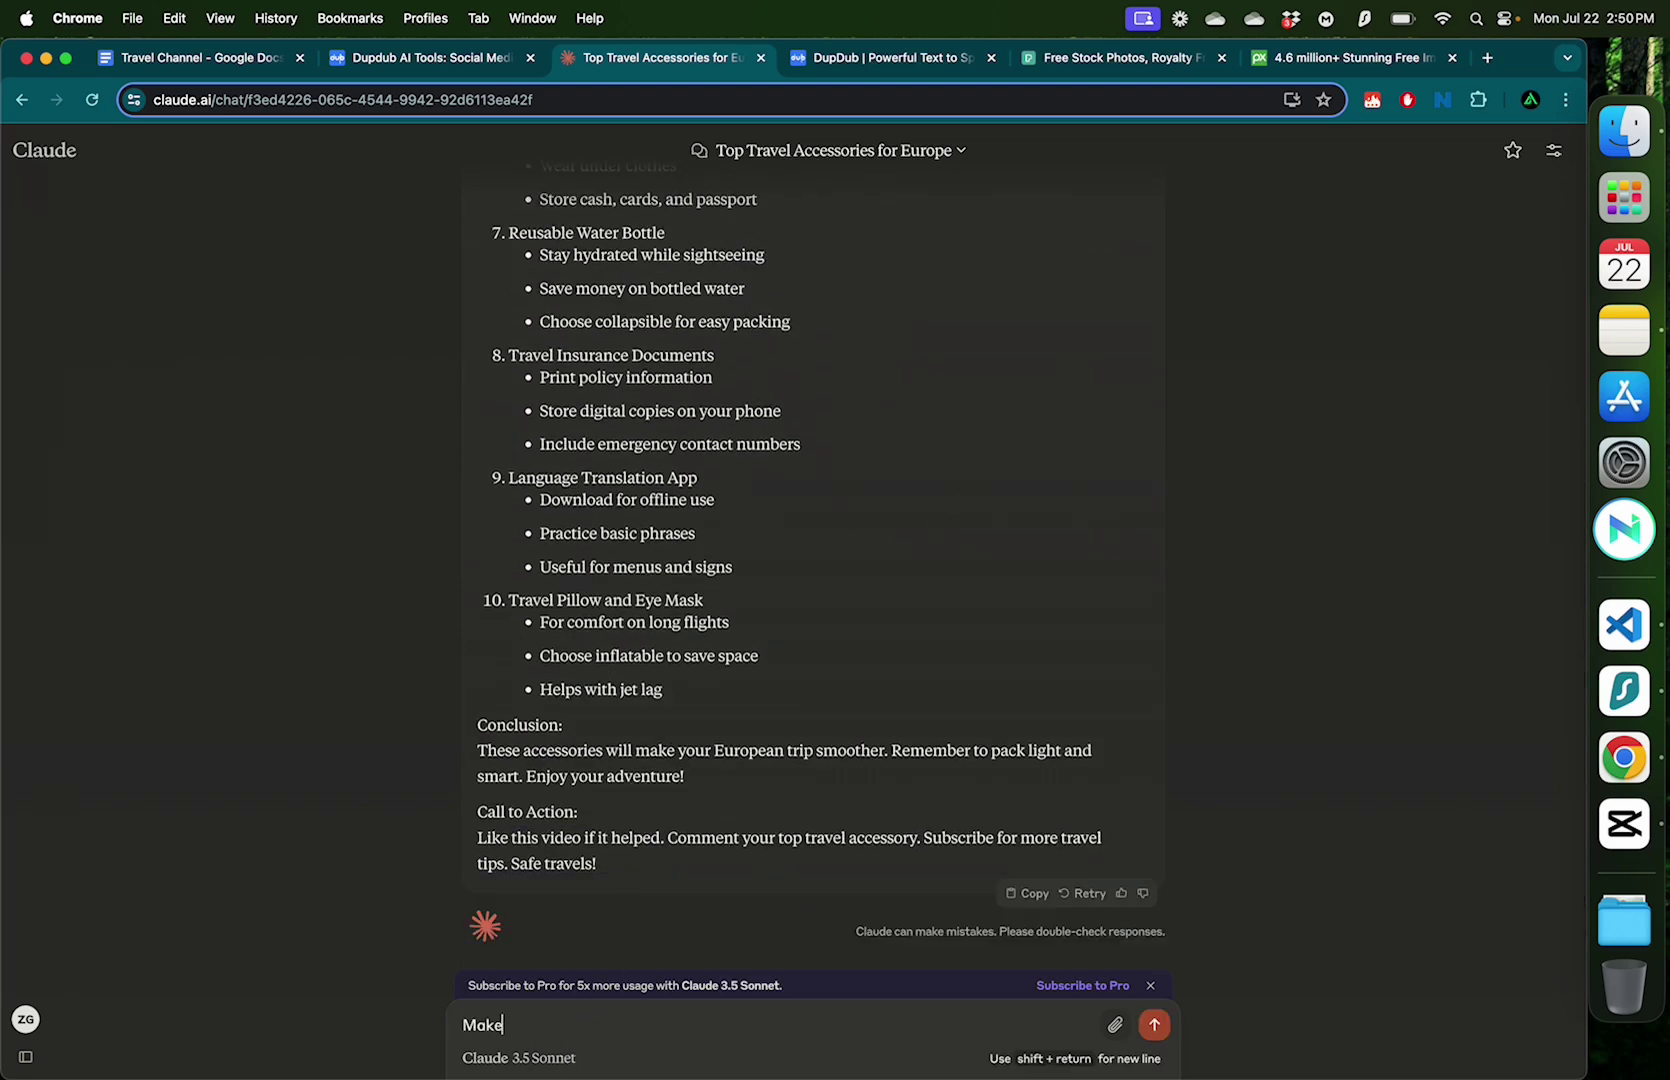
text( it a youtube script thant ca)
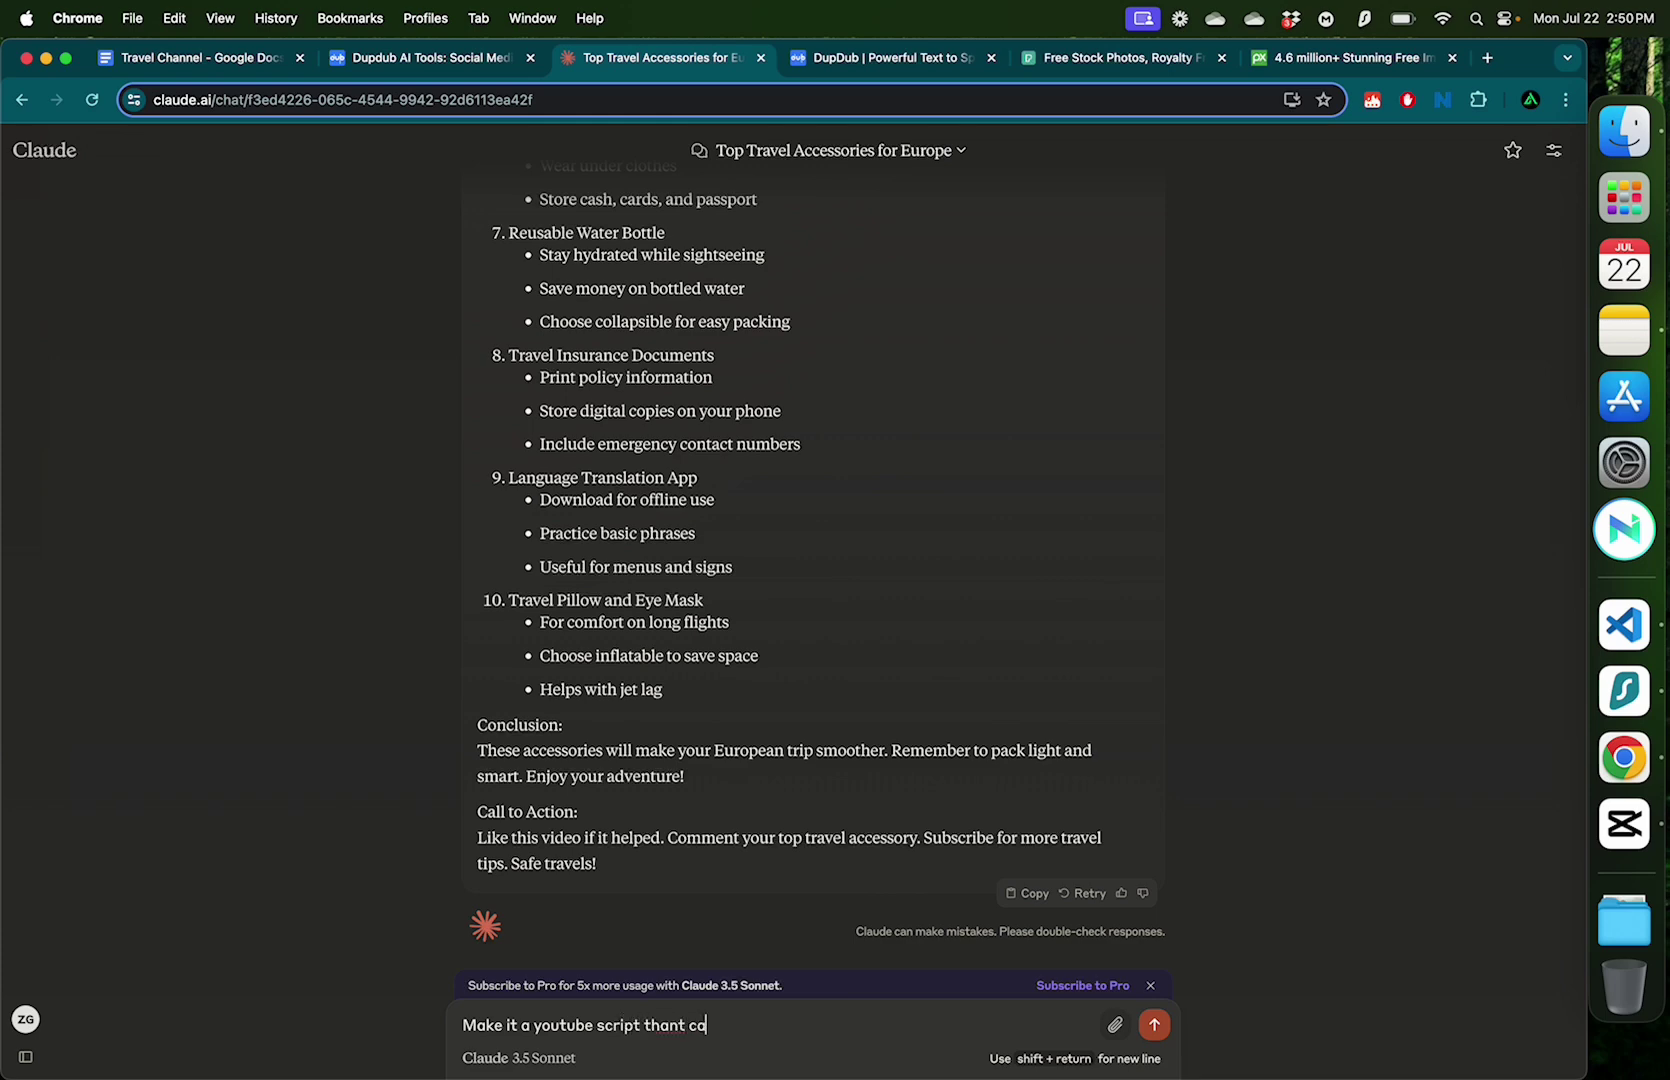
key(BackSpace)
key(BackSpace)
text(t can be ann)
key(BackSpace)
key(BackSpace)
key(BackSpace)
text(narrated)
key(Return)
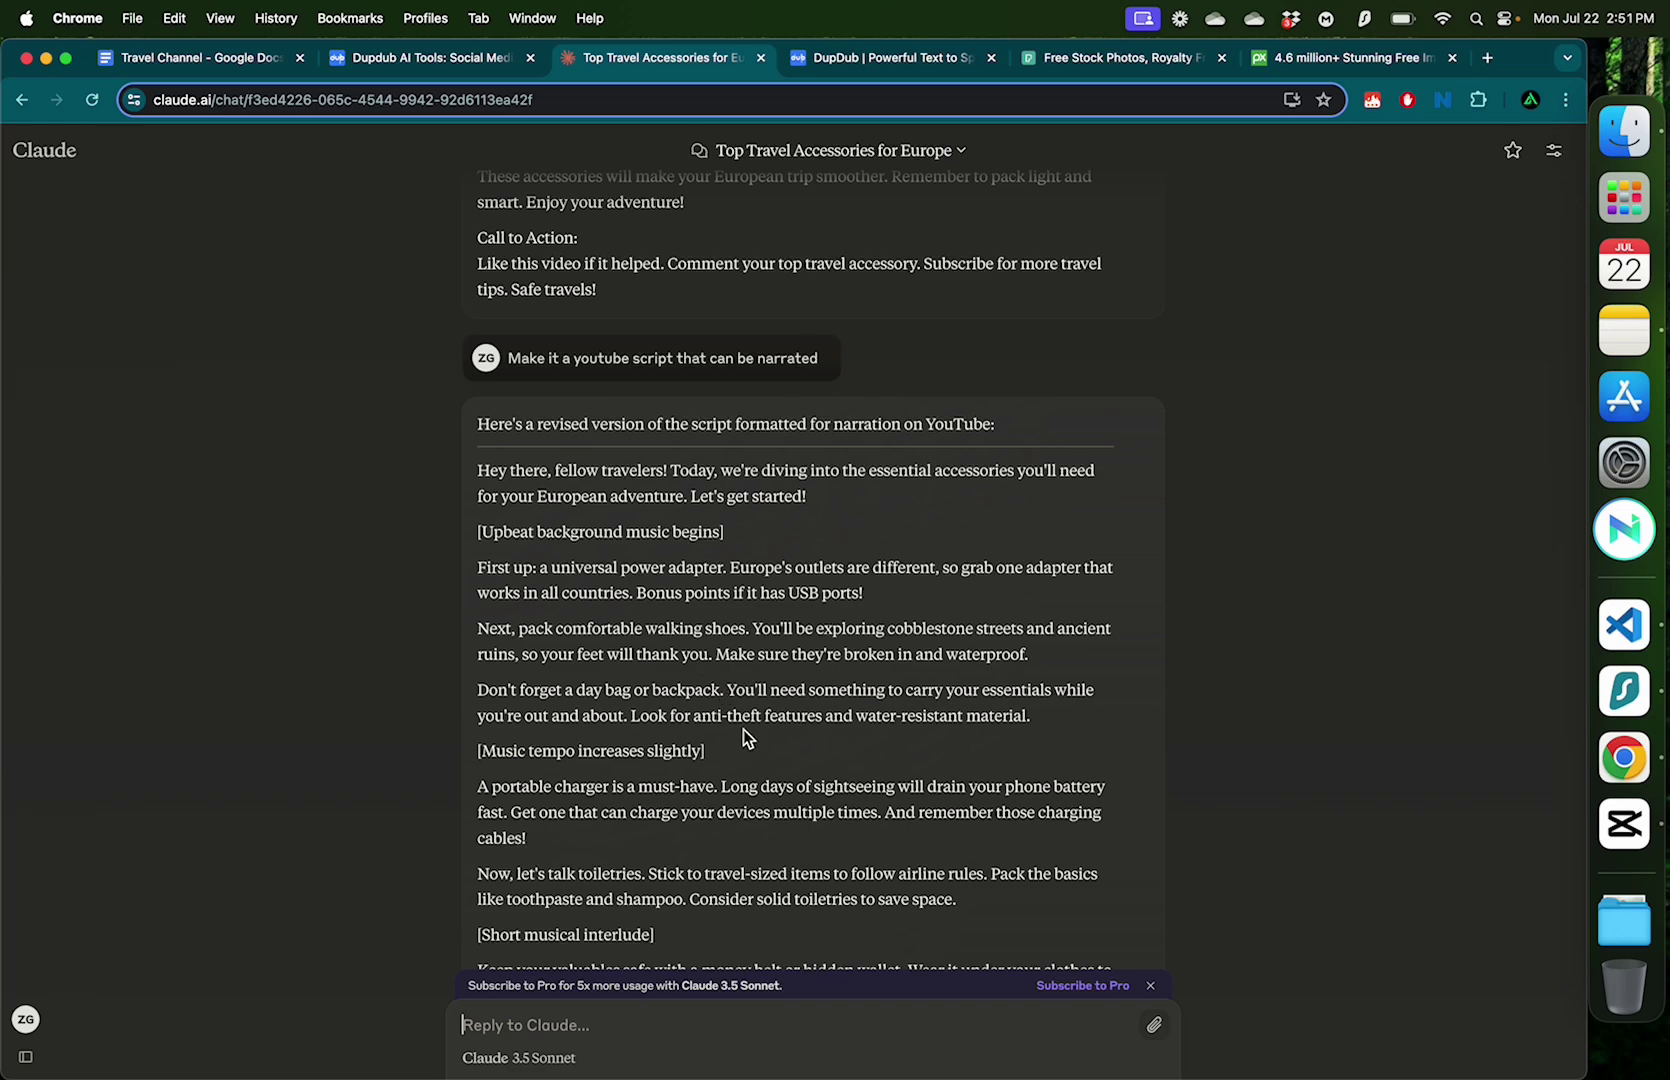
scroll(800, 660, down, 3)
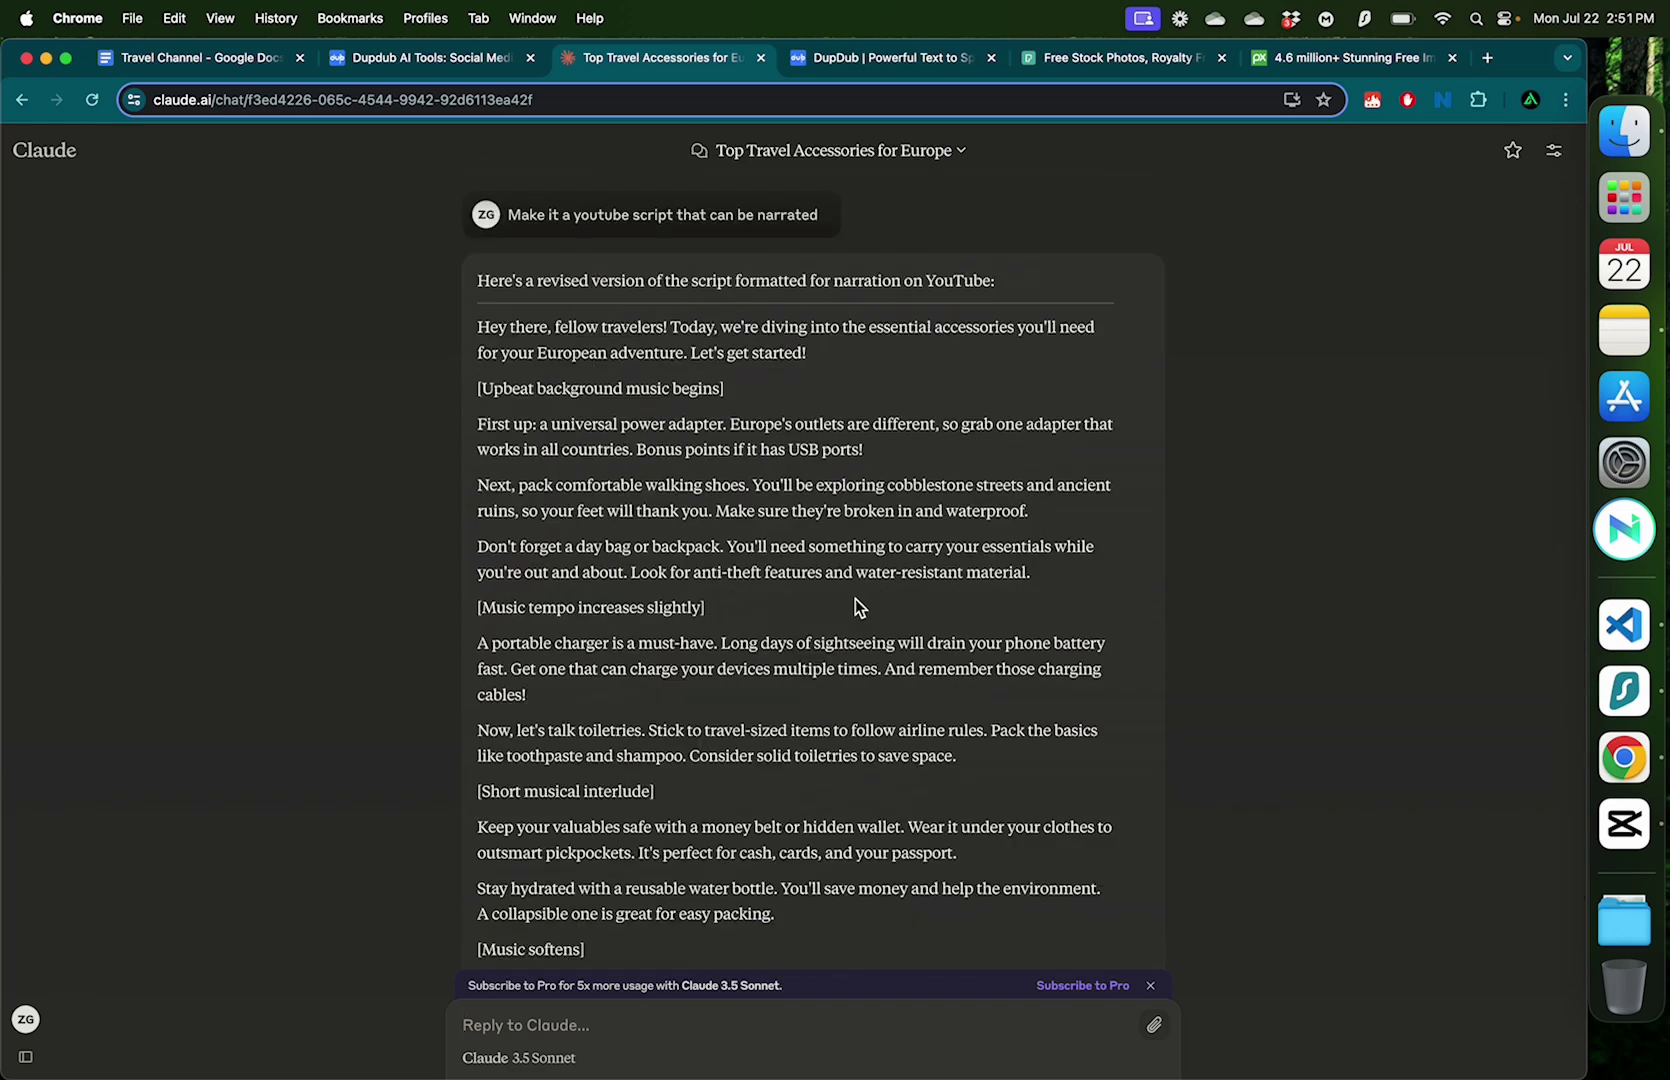
scroll(757, 576, down, 4)
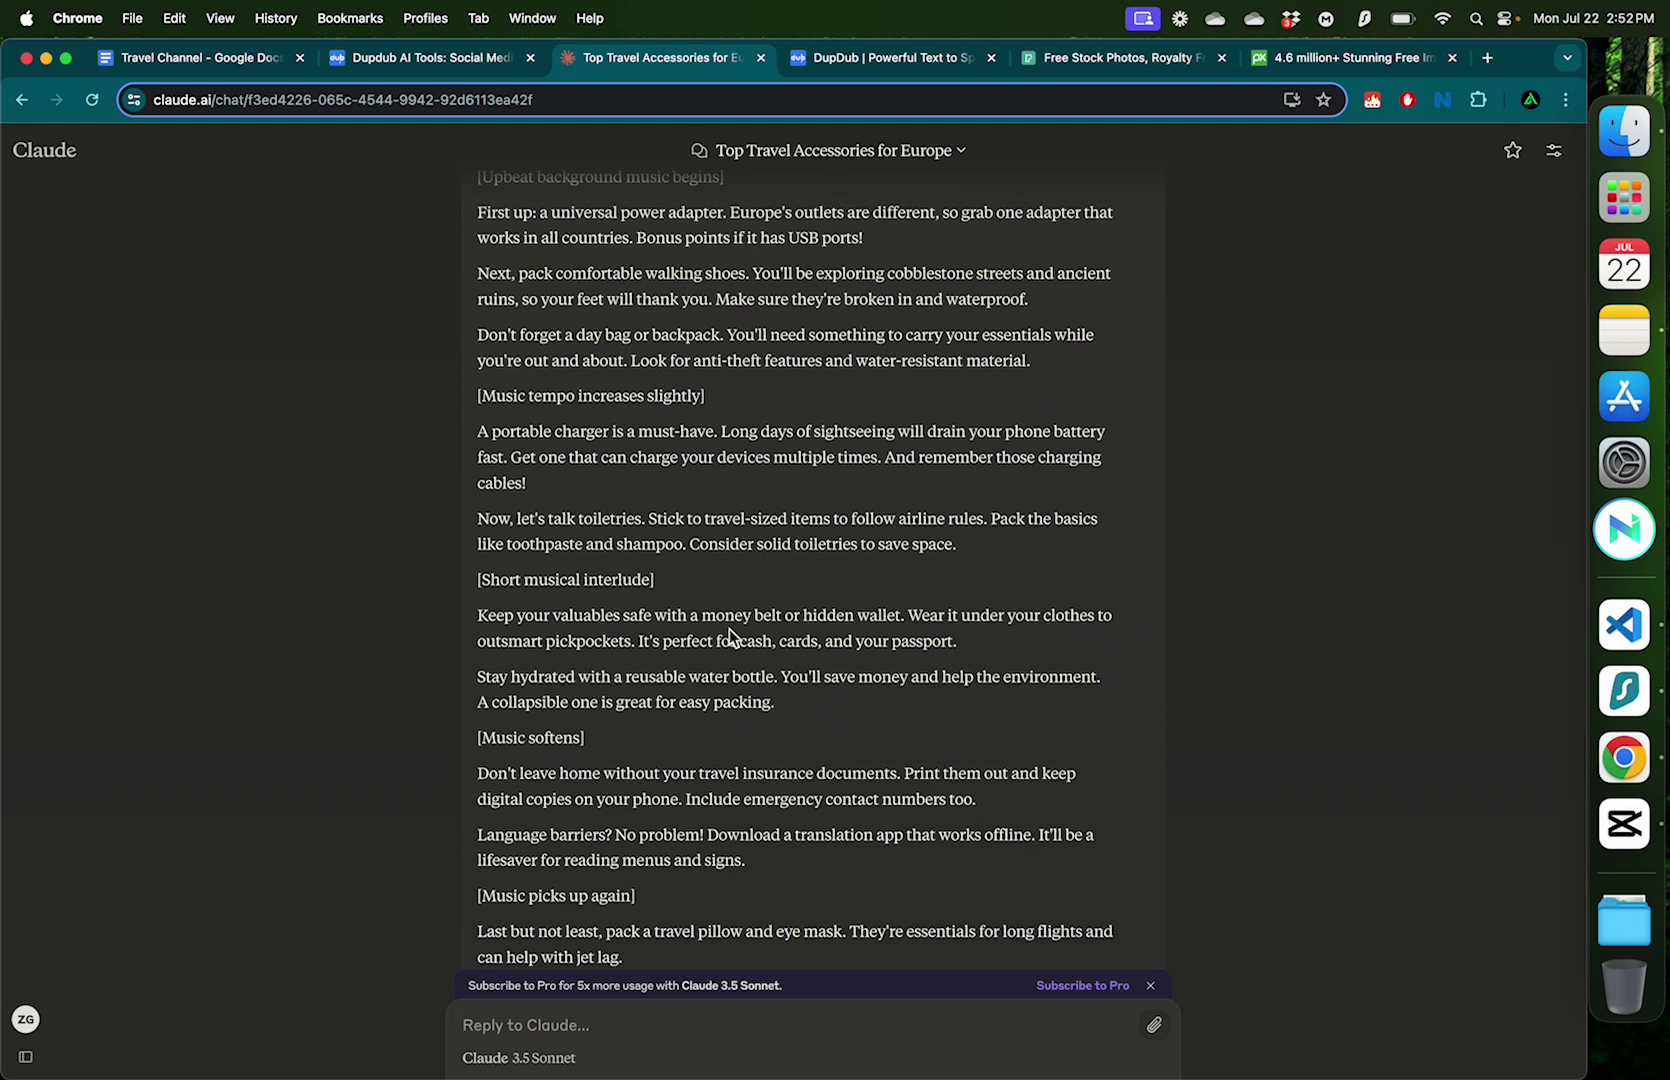
scroll(729, 631, down, 3)
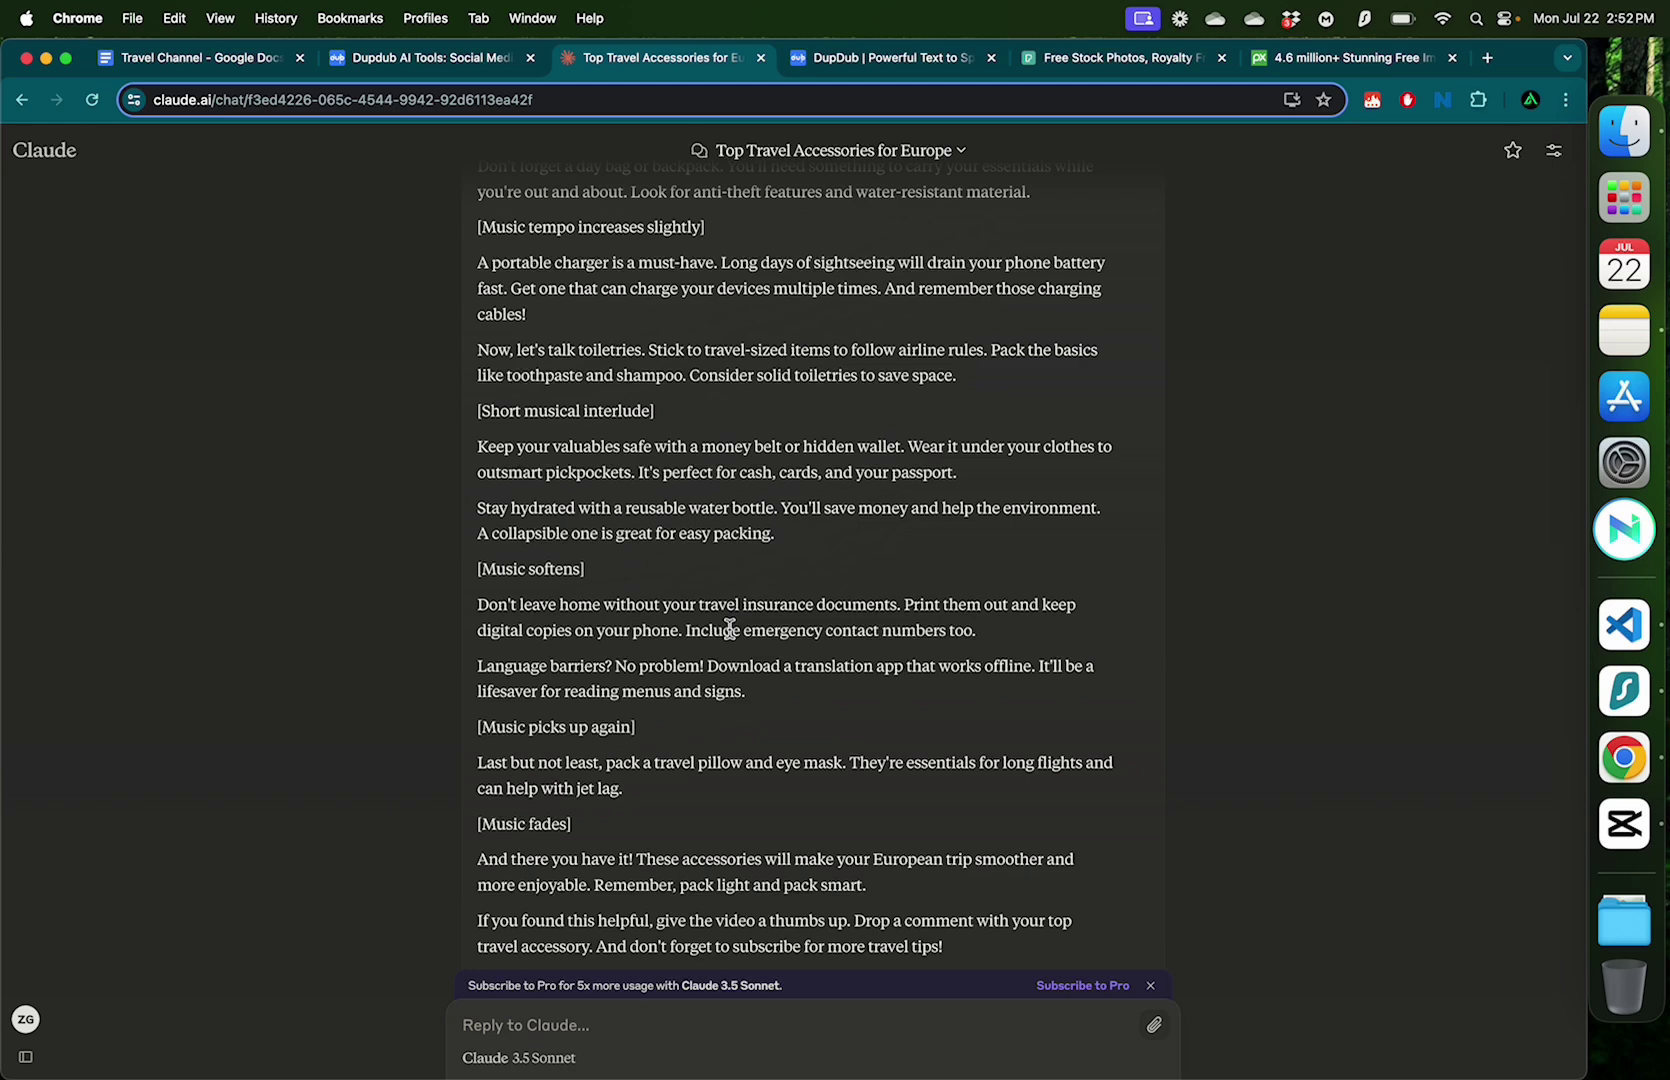
scroll(808, 459, down, 3)
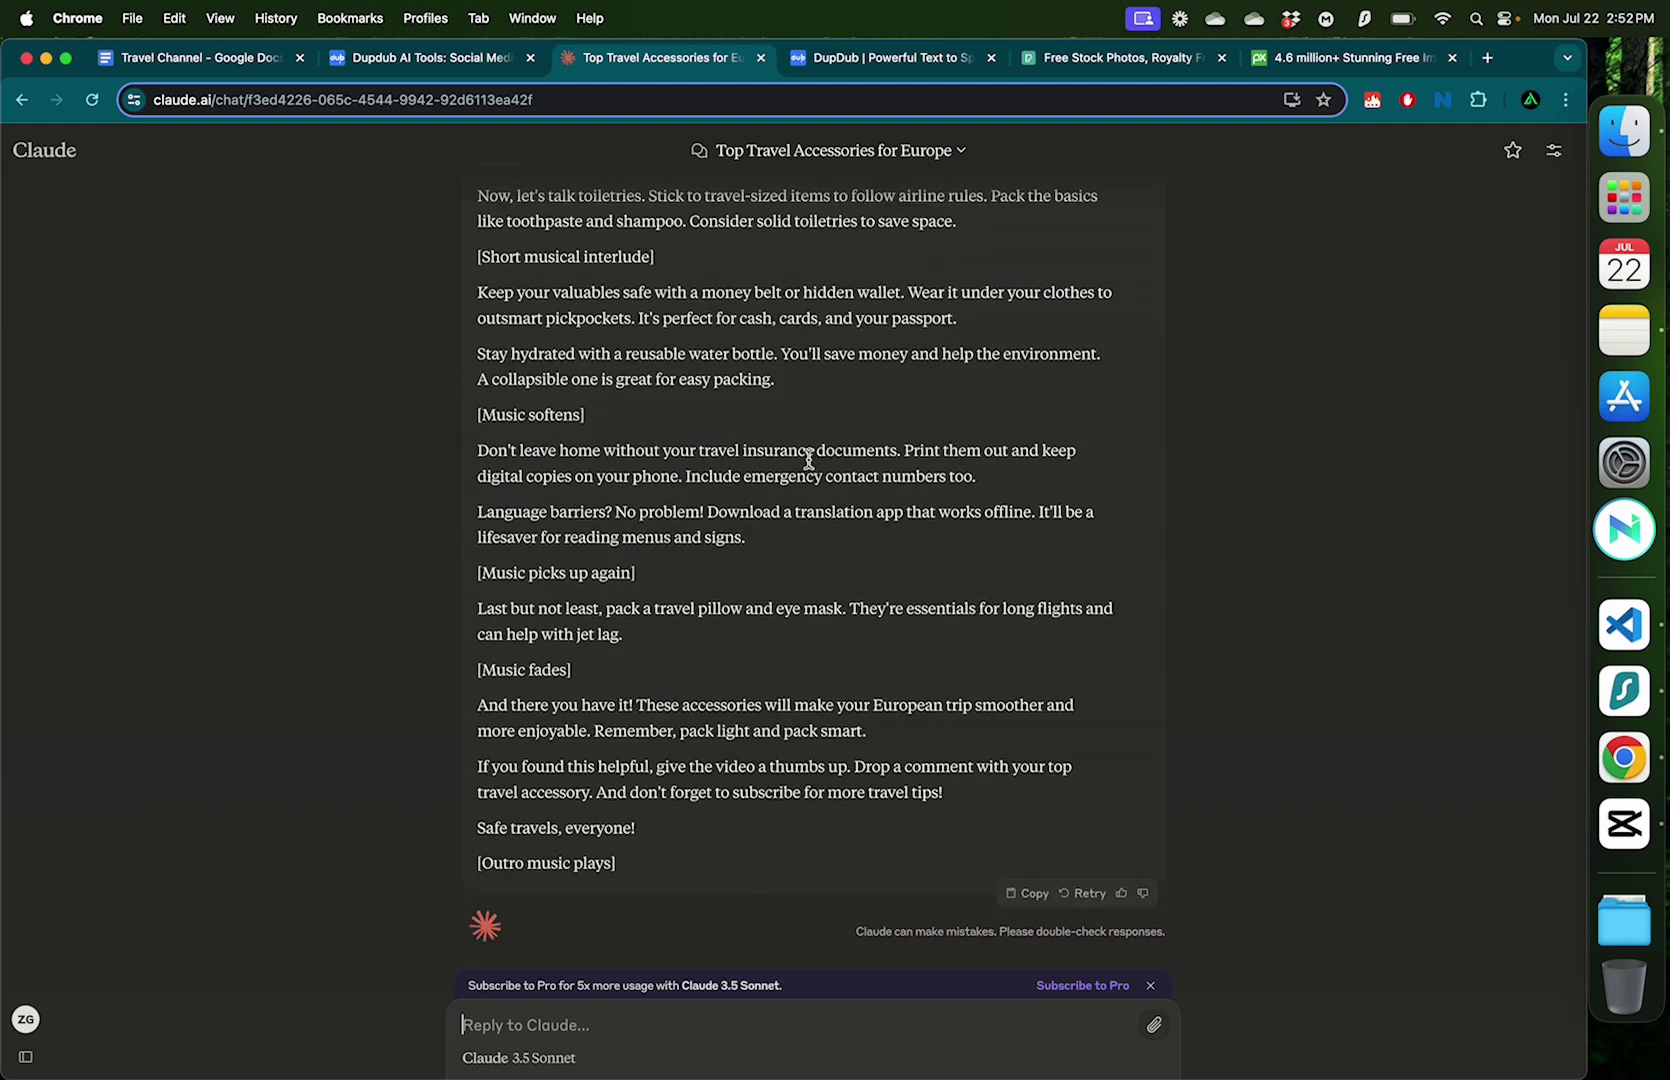
Step: Move between the DupDub and Claude tabs and bring up the DupDub text-to-speech workspace
click(414, 60)
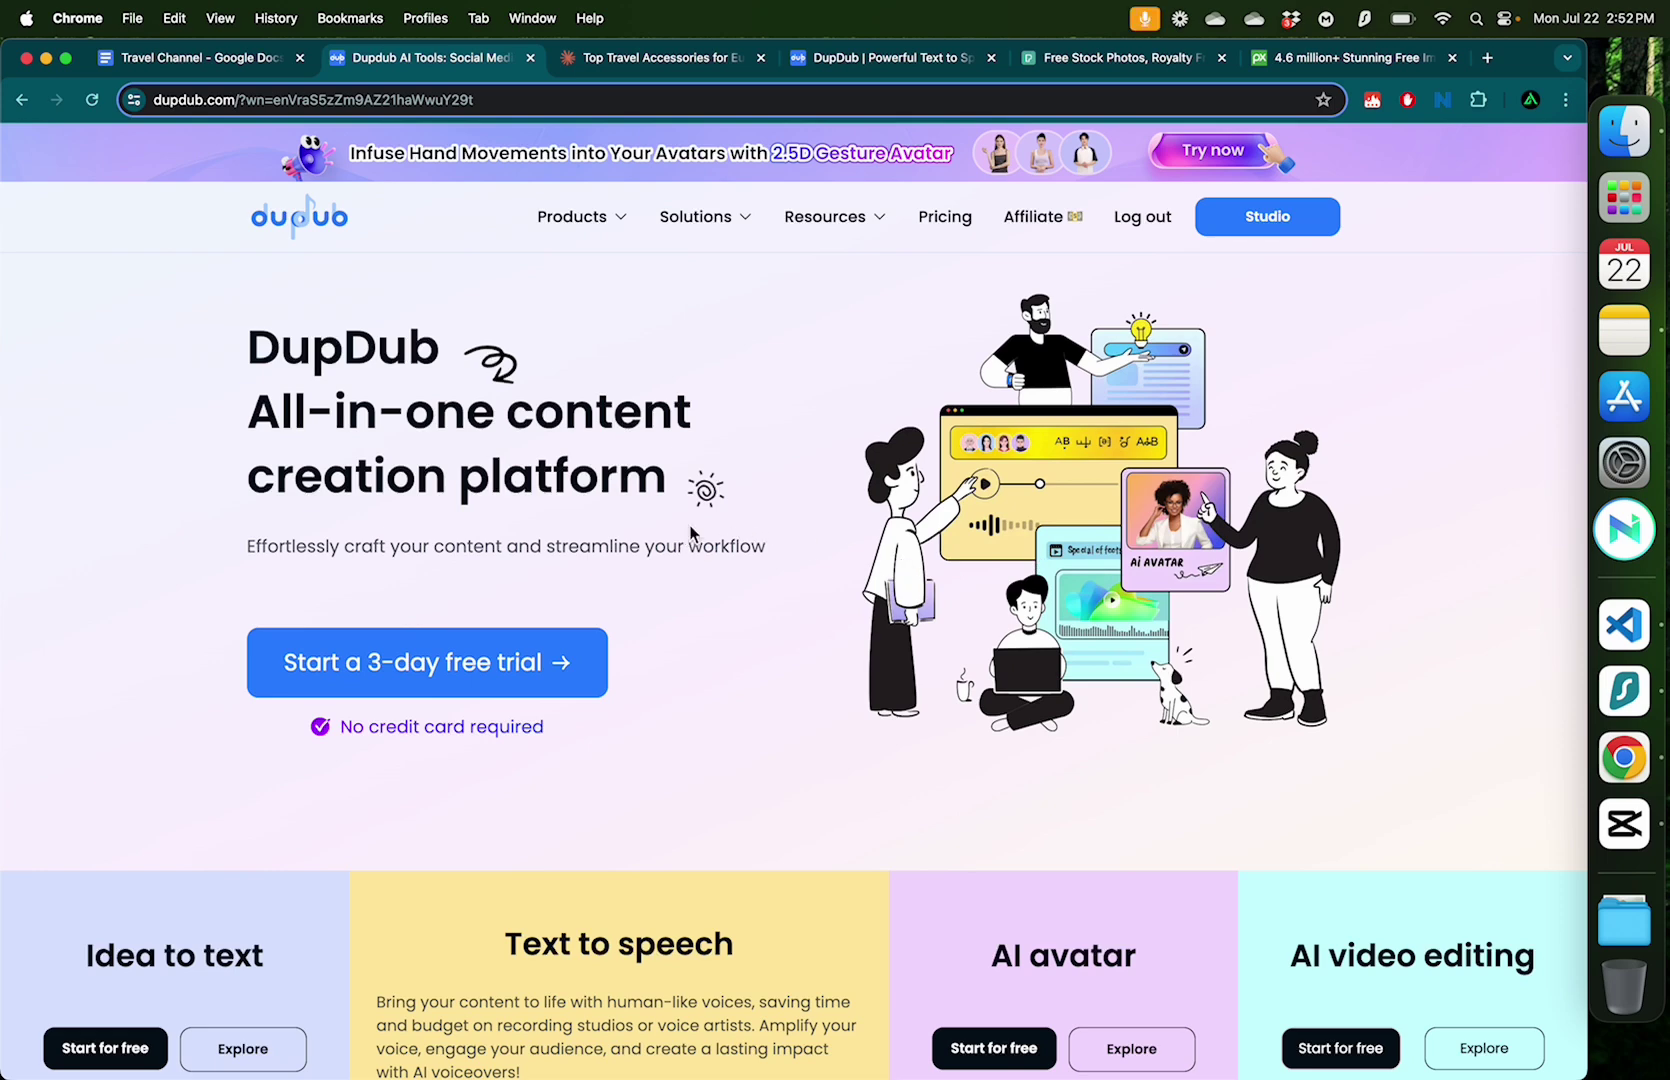
click(678, 60)
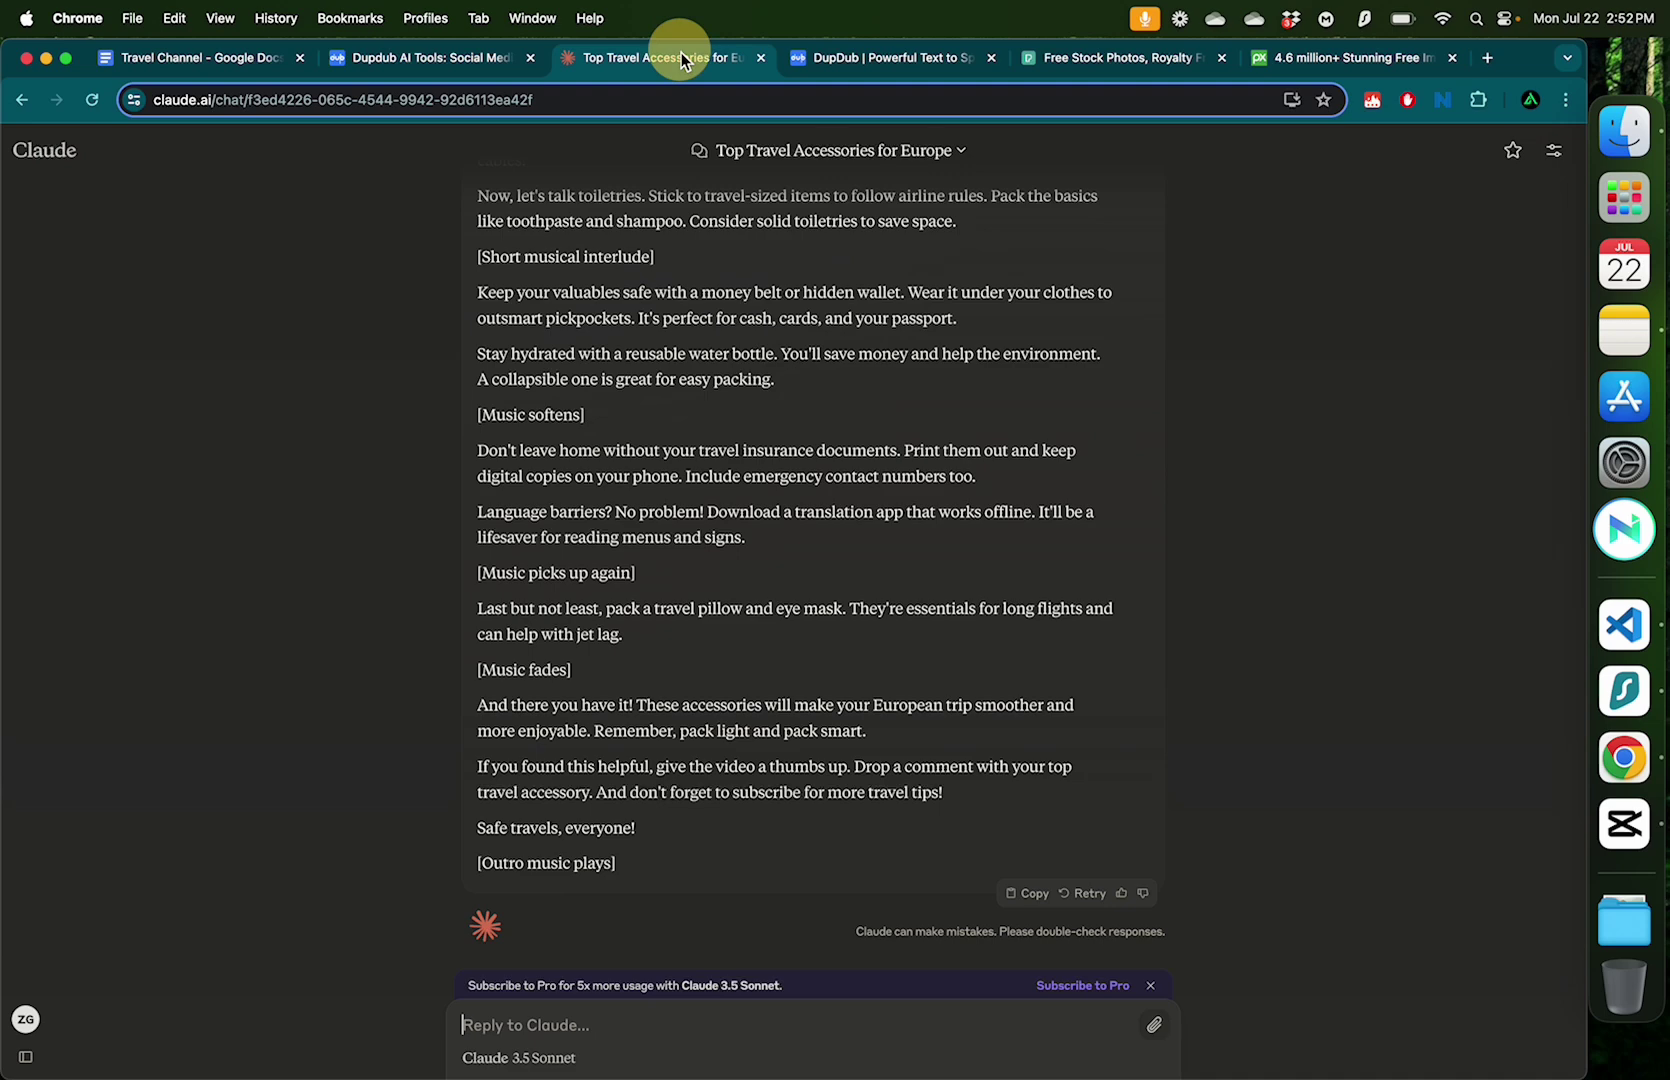
click(875, 60)
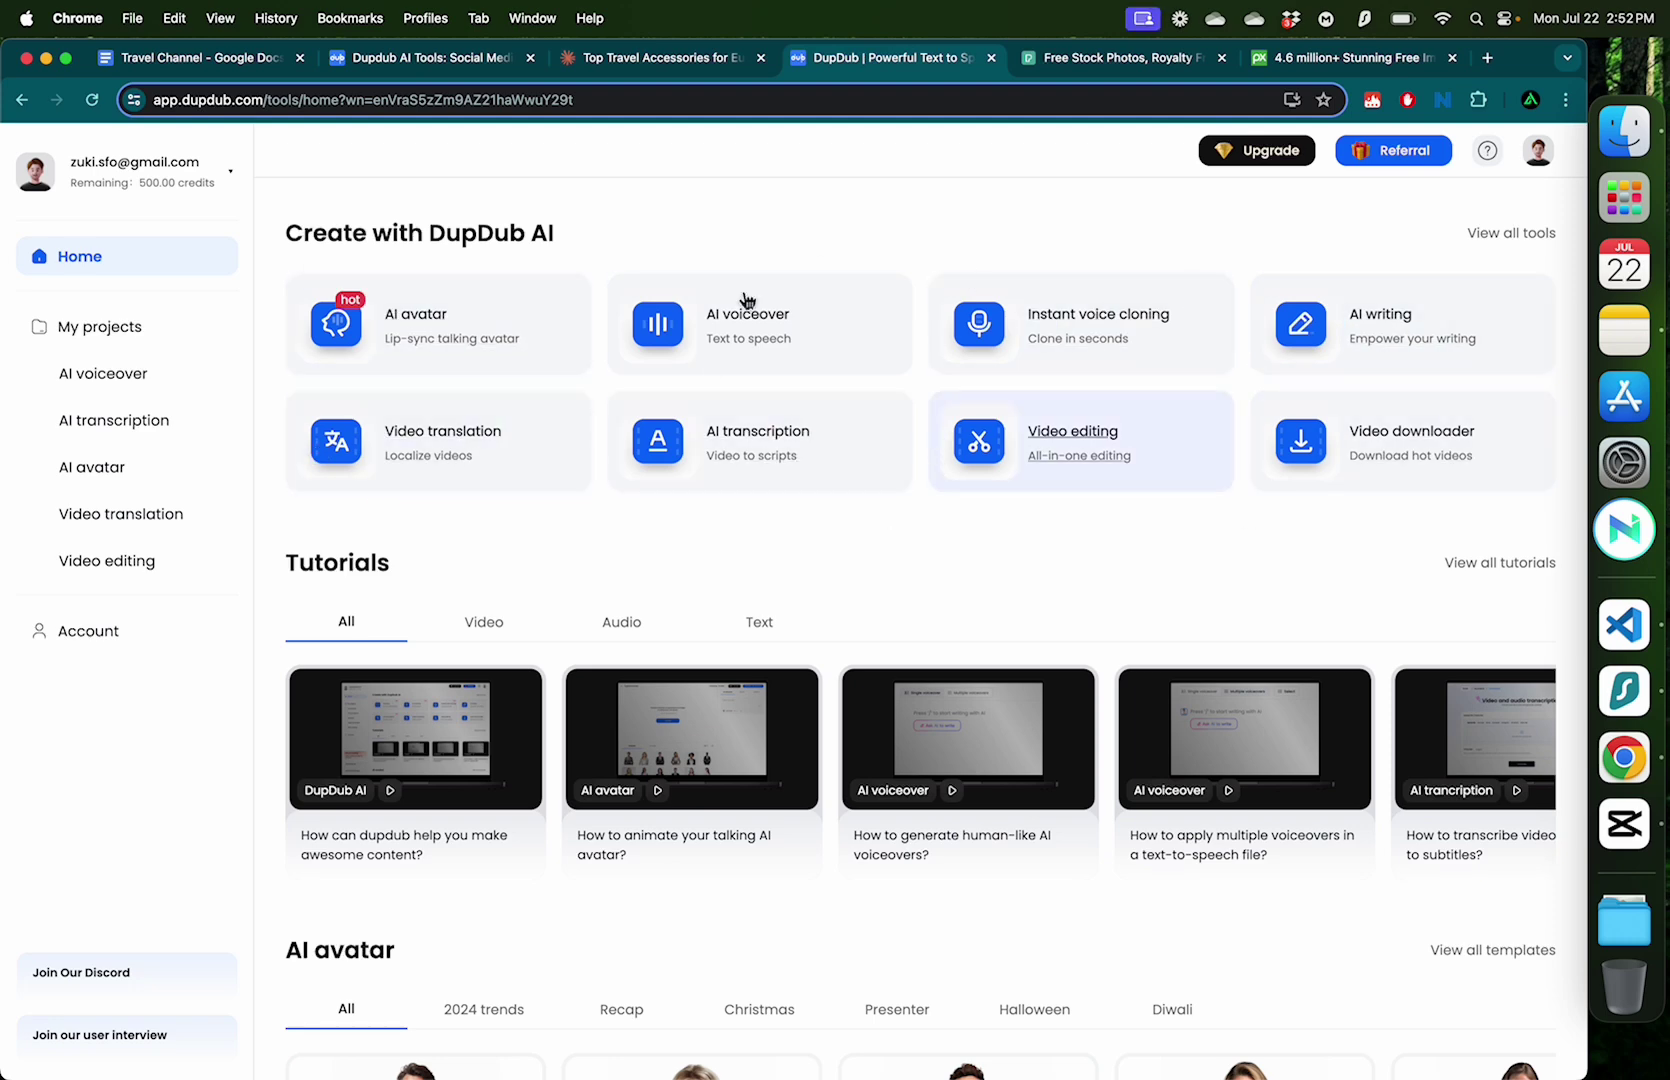
mouse_move(194, 193)
Step: Start a new AI voiceover project in DupDub, dismissing the voice style choices
click(738, 332)
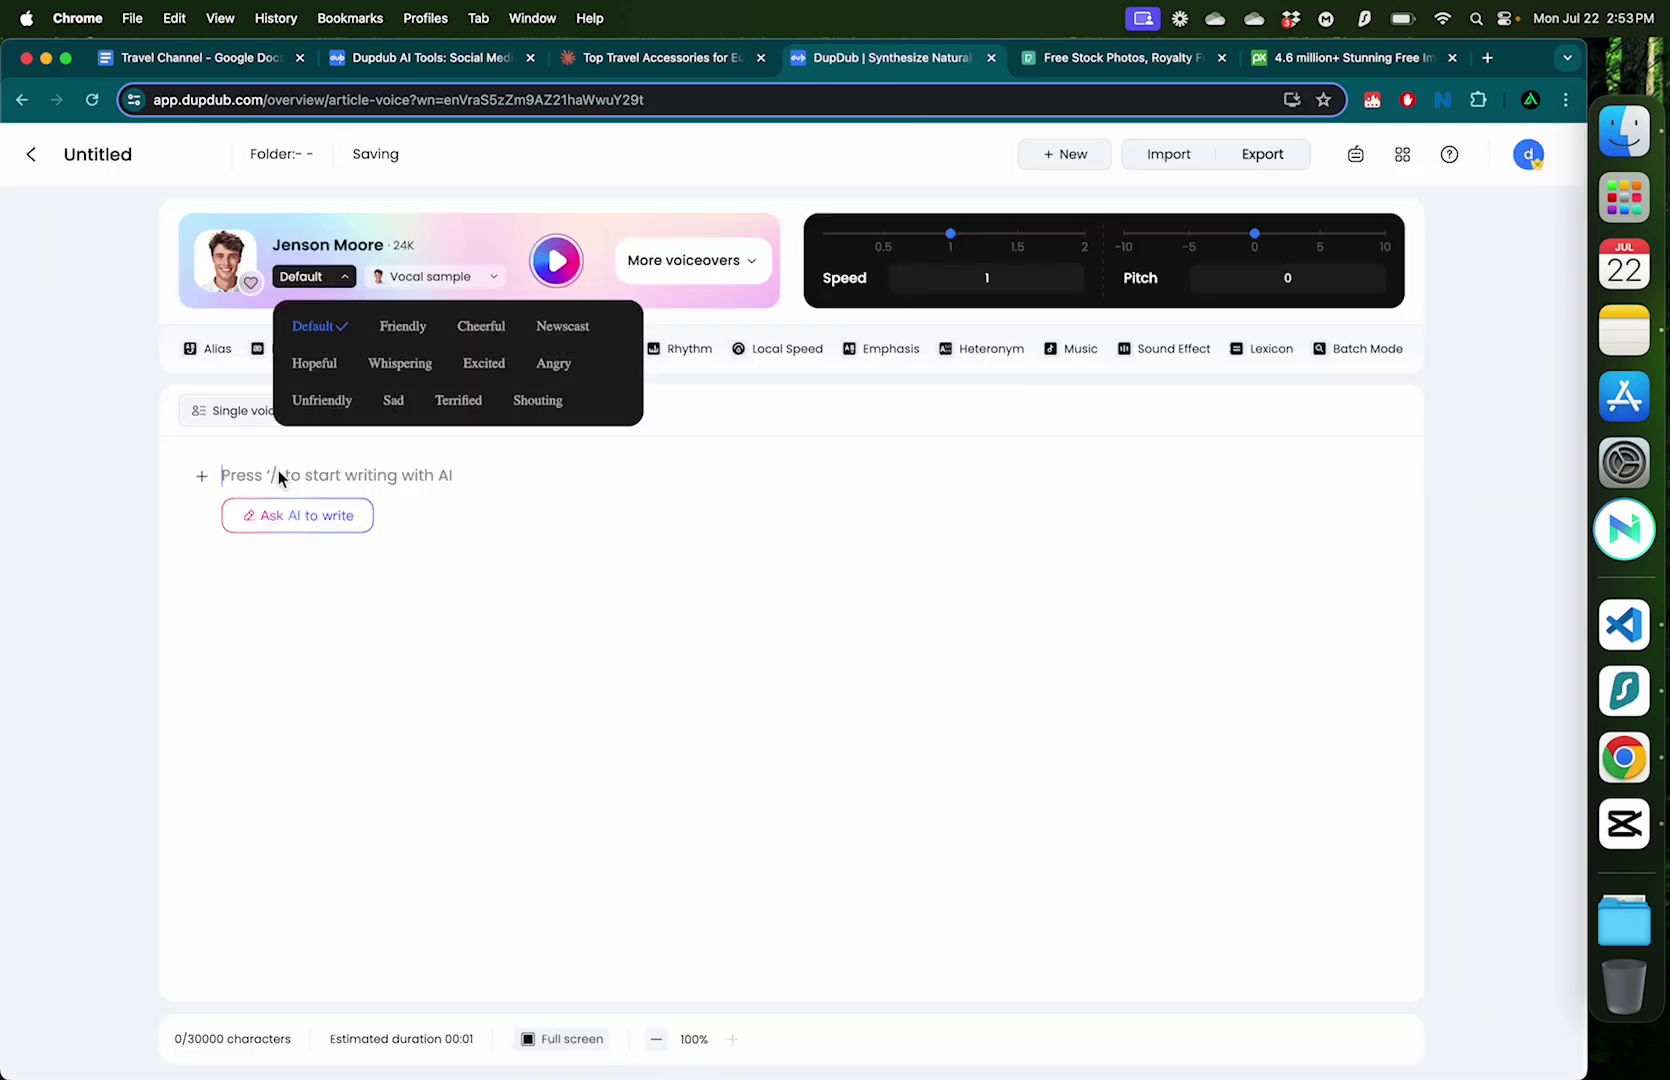
click(278, 476)
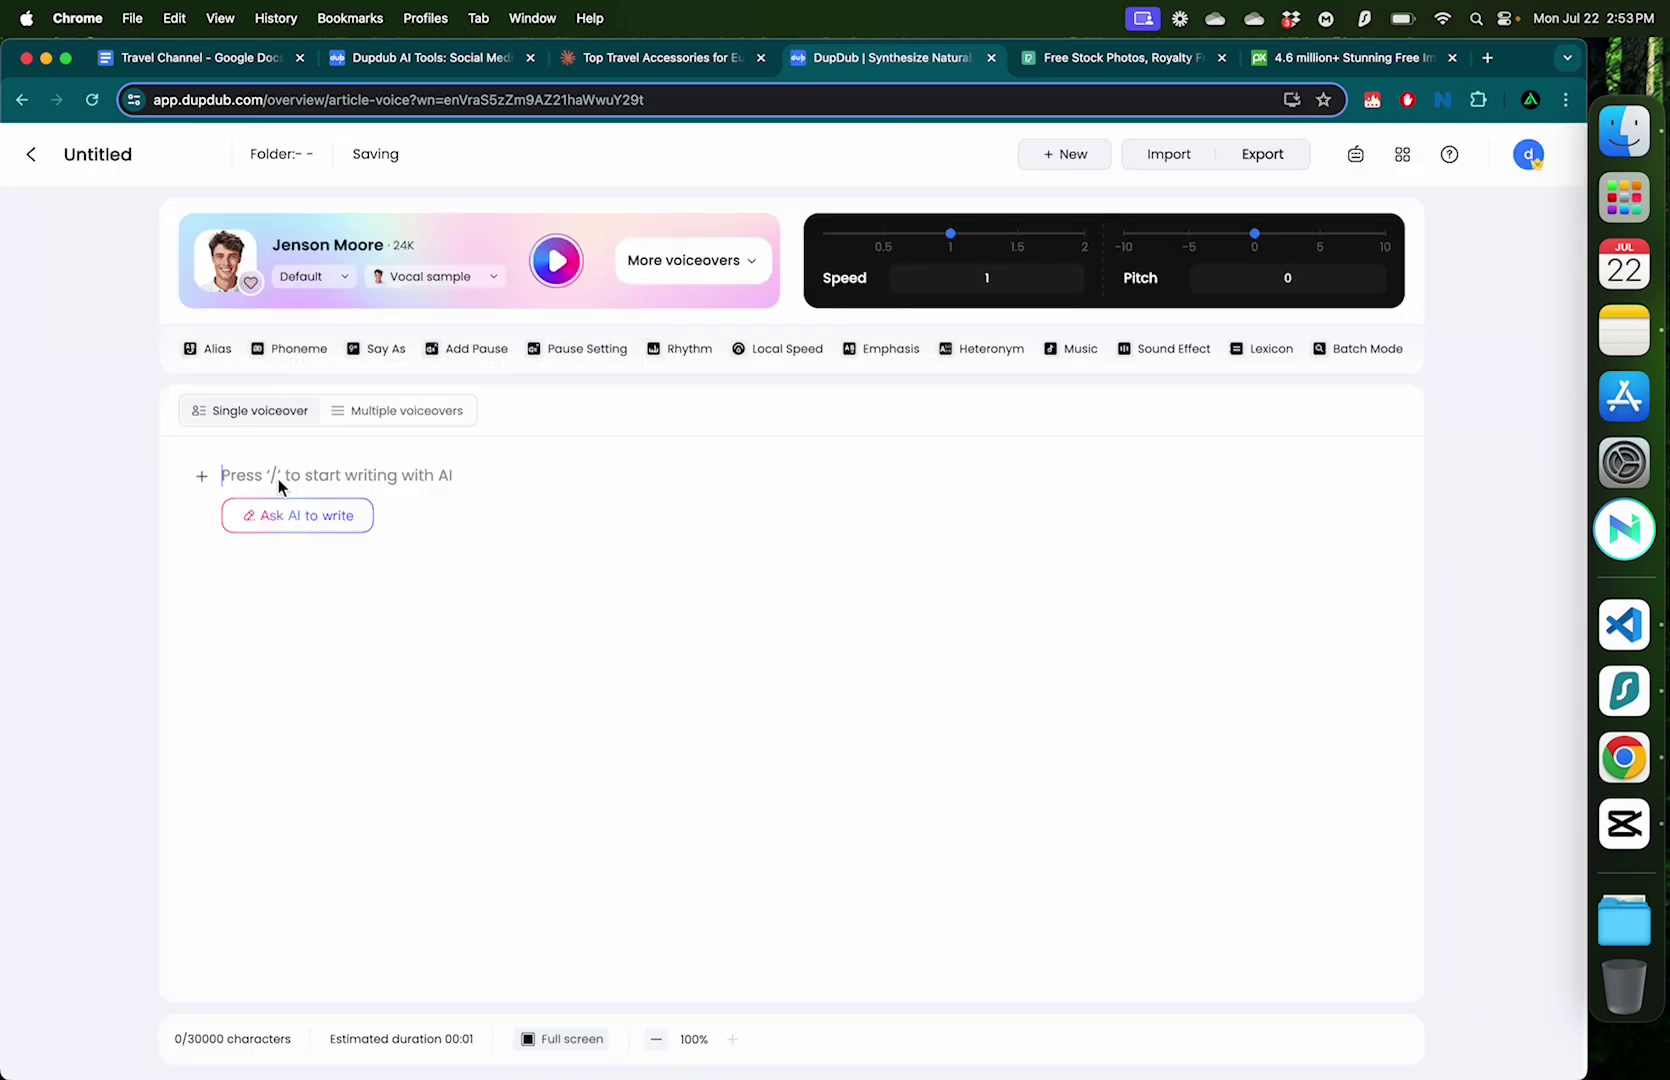
click(656, 50)
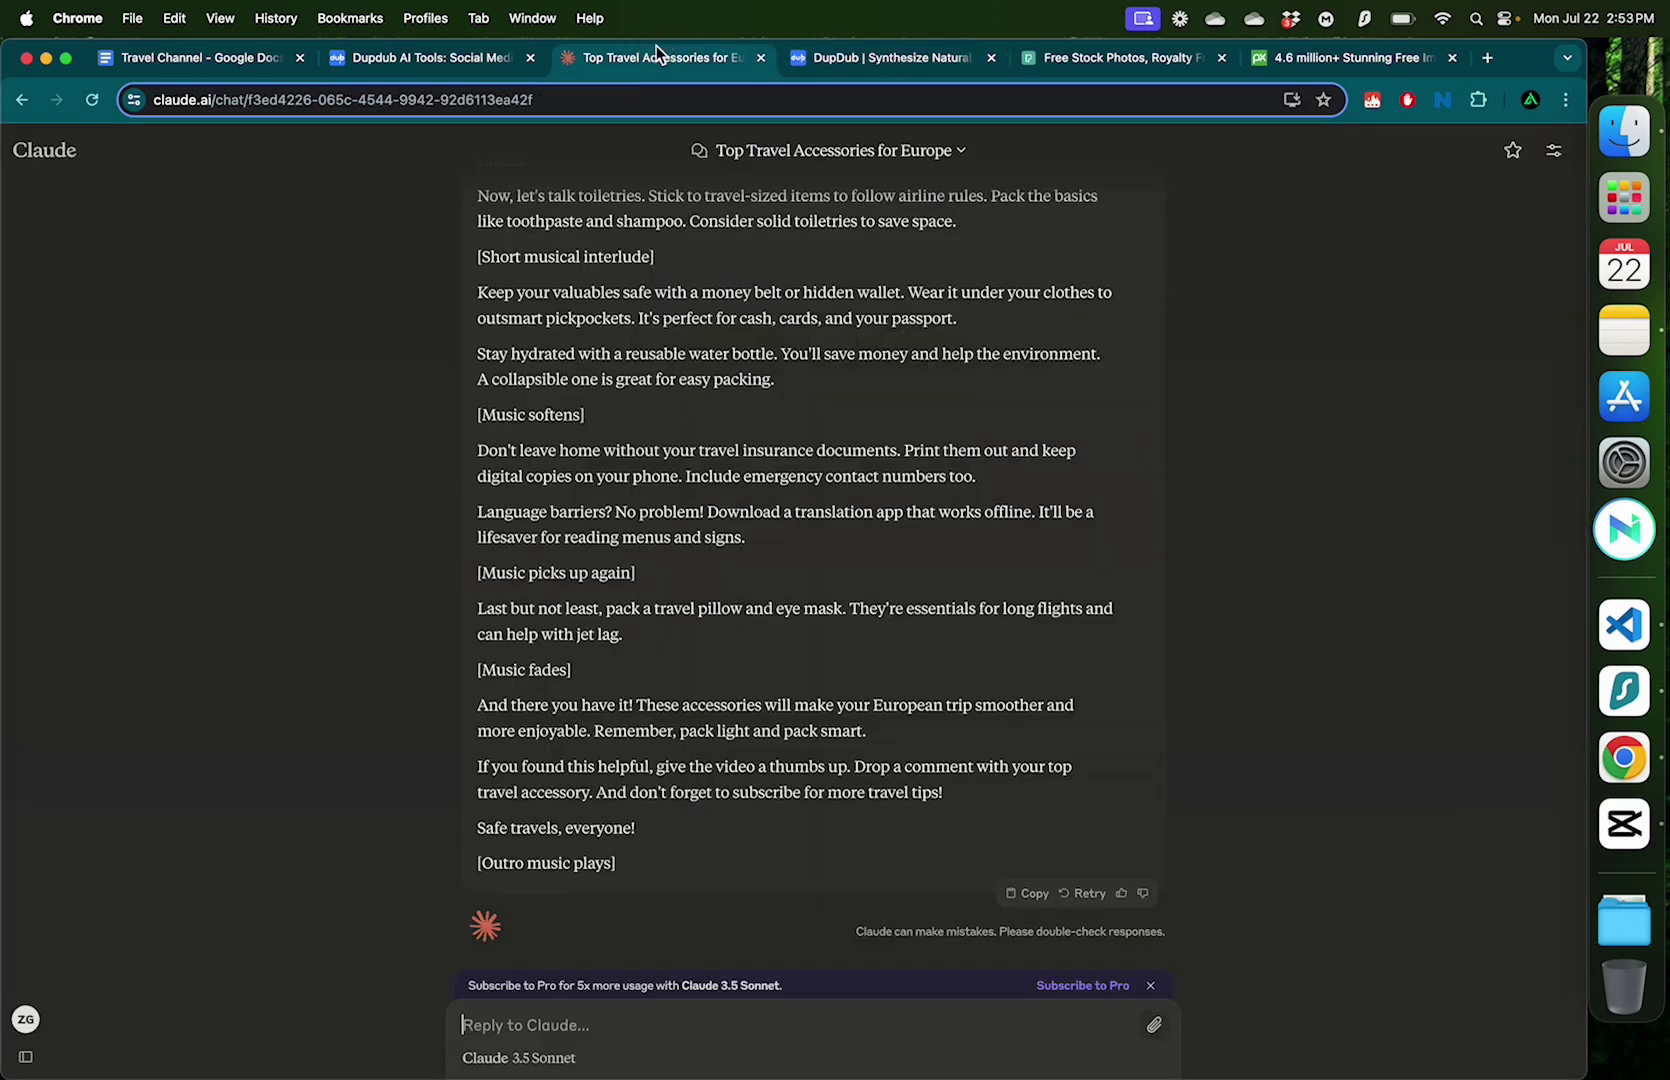
click(855, 58)
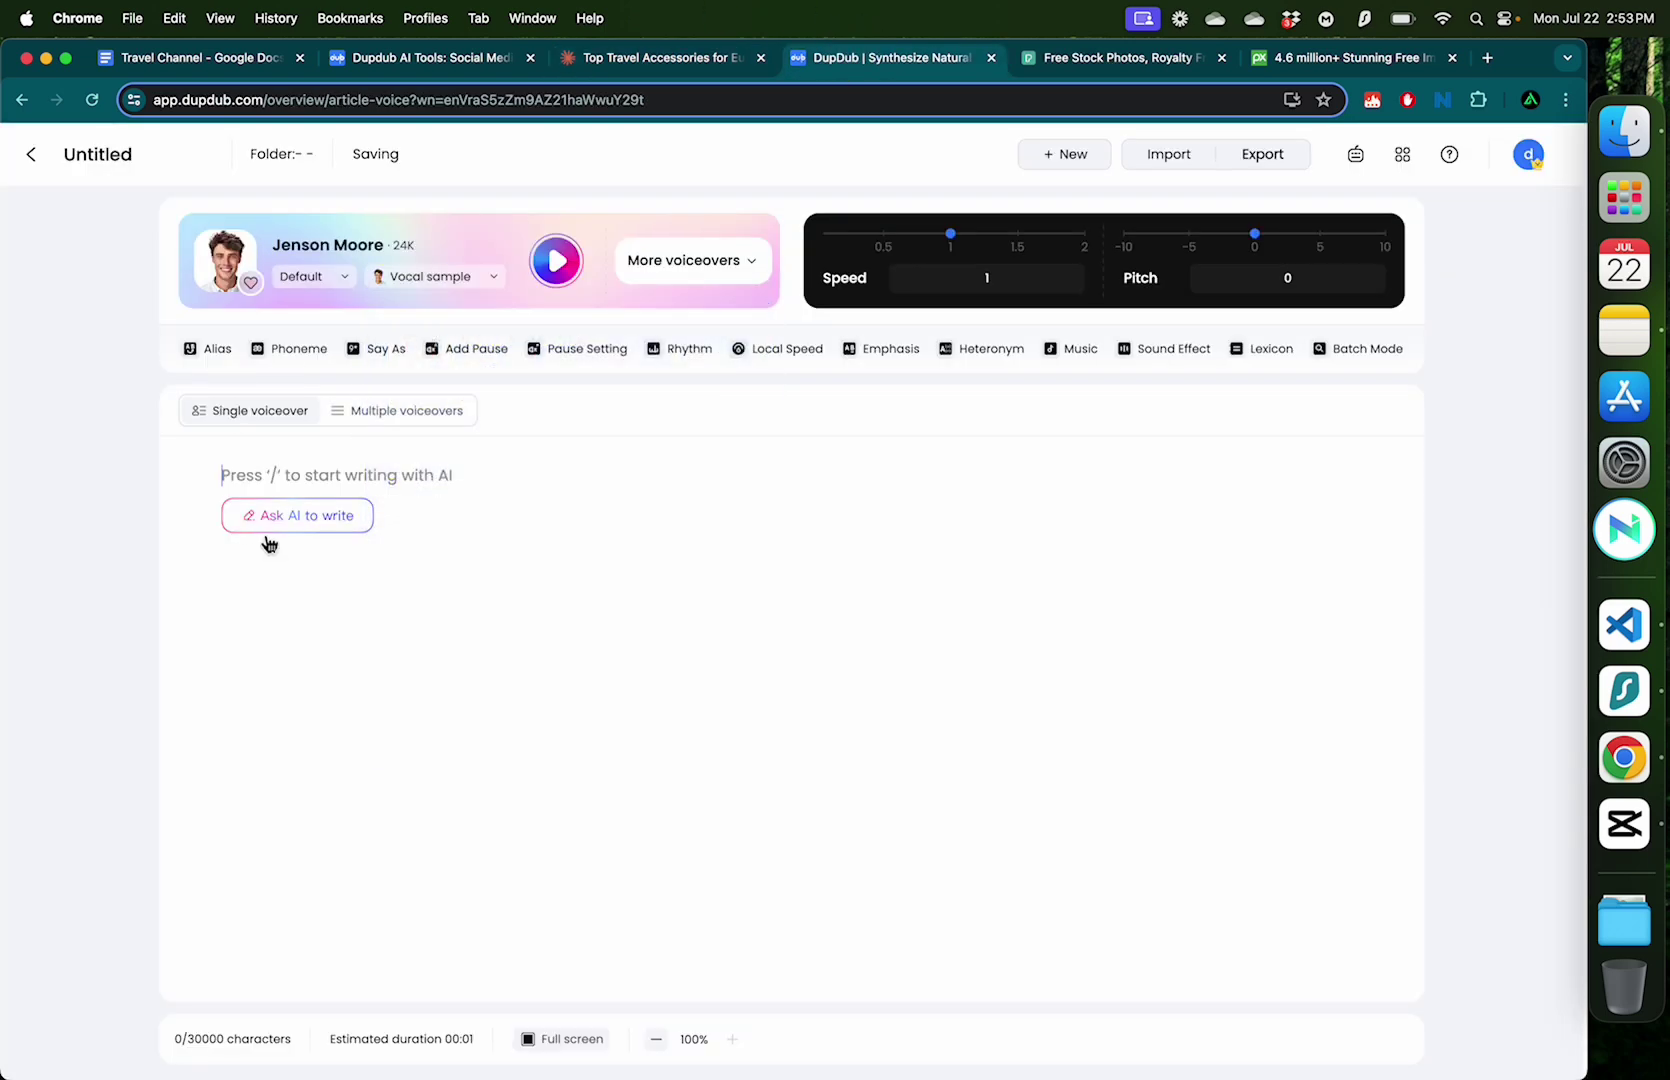
Step: Select the topic phrase 'travel accessories needed for a trip to europe' in the prompt document
scroll(273, 541, up, 5)
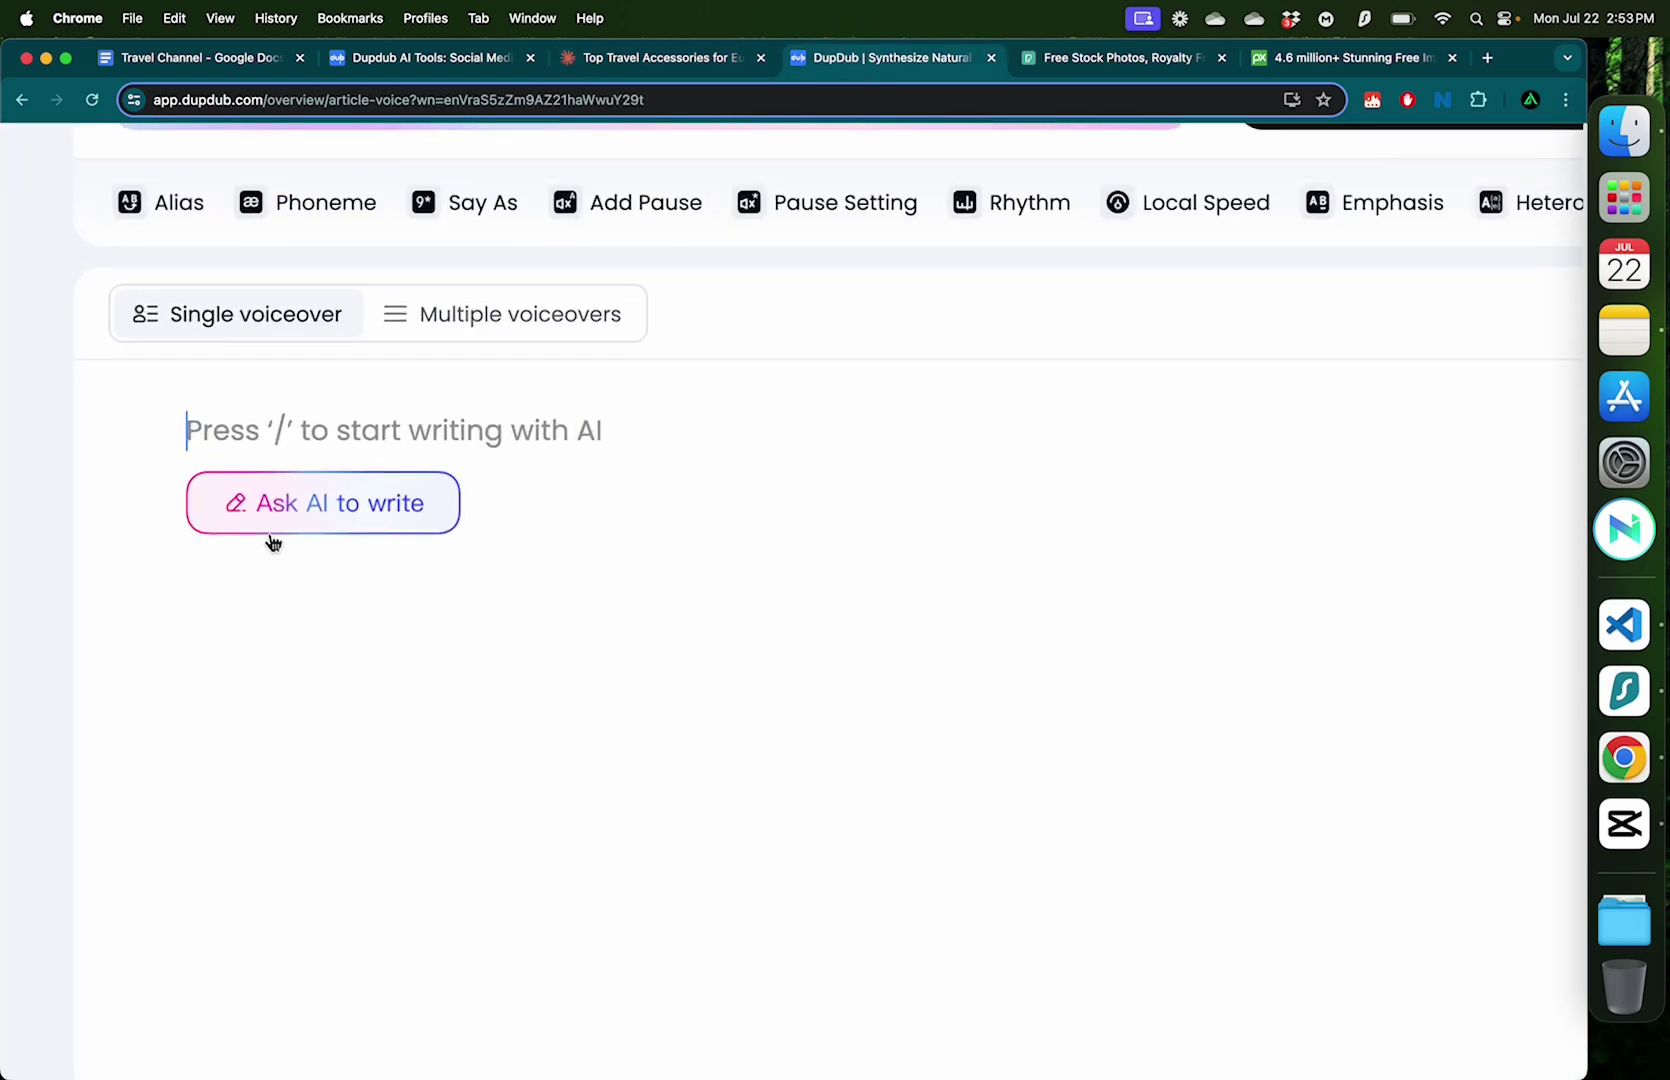
click(270, 60)
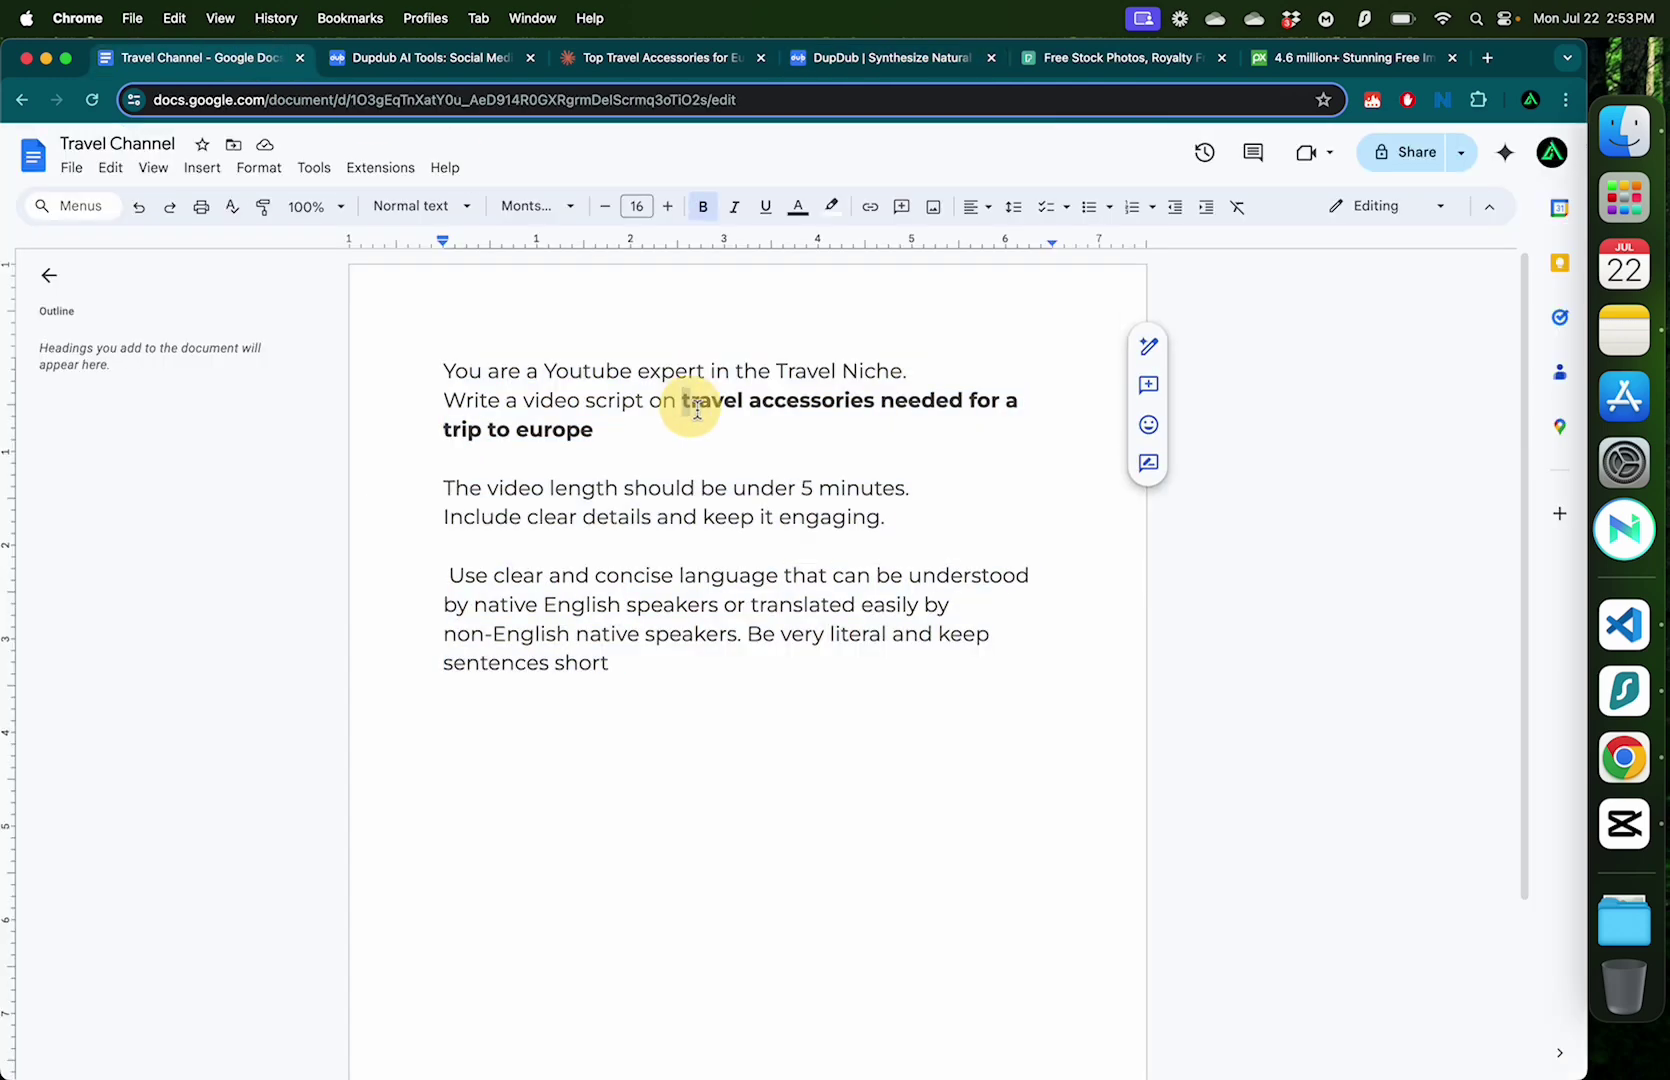
drag(682, 402, 662, 445)
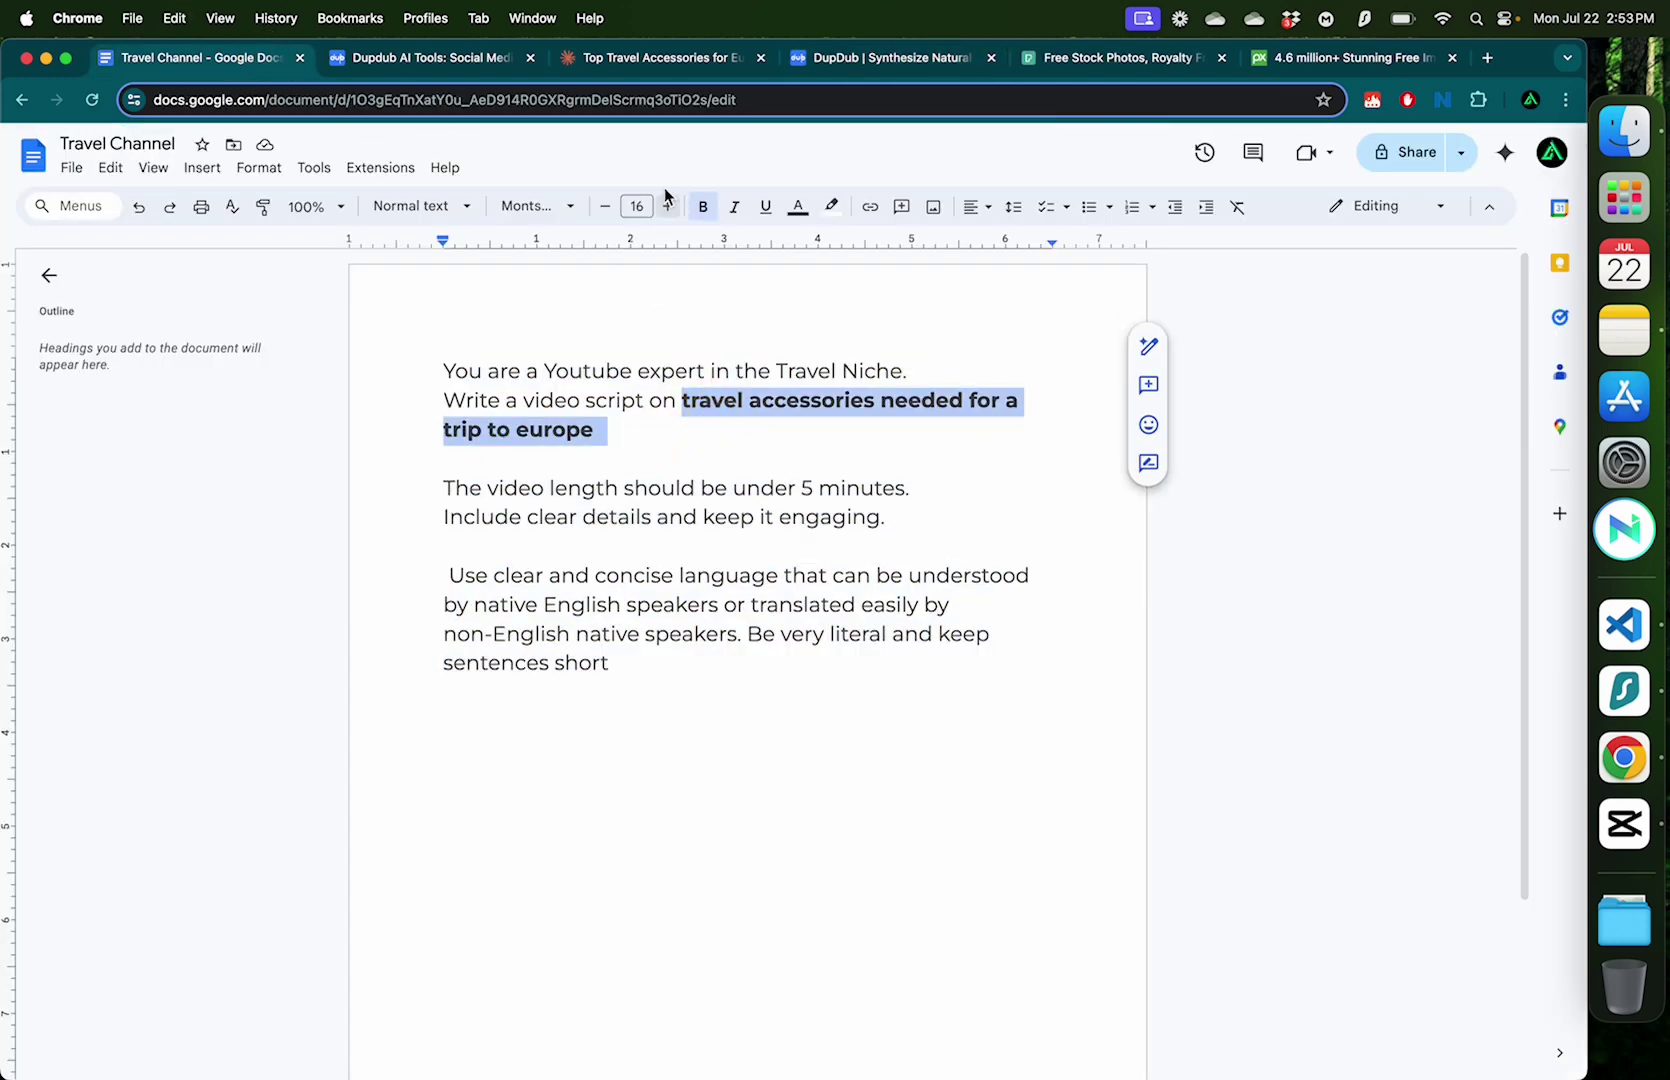
Step: Set up Ask AI to write with a YouTube video script prompt and the pasted Europe travel-accessories topic
click(880, 58)
click(310, 508)
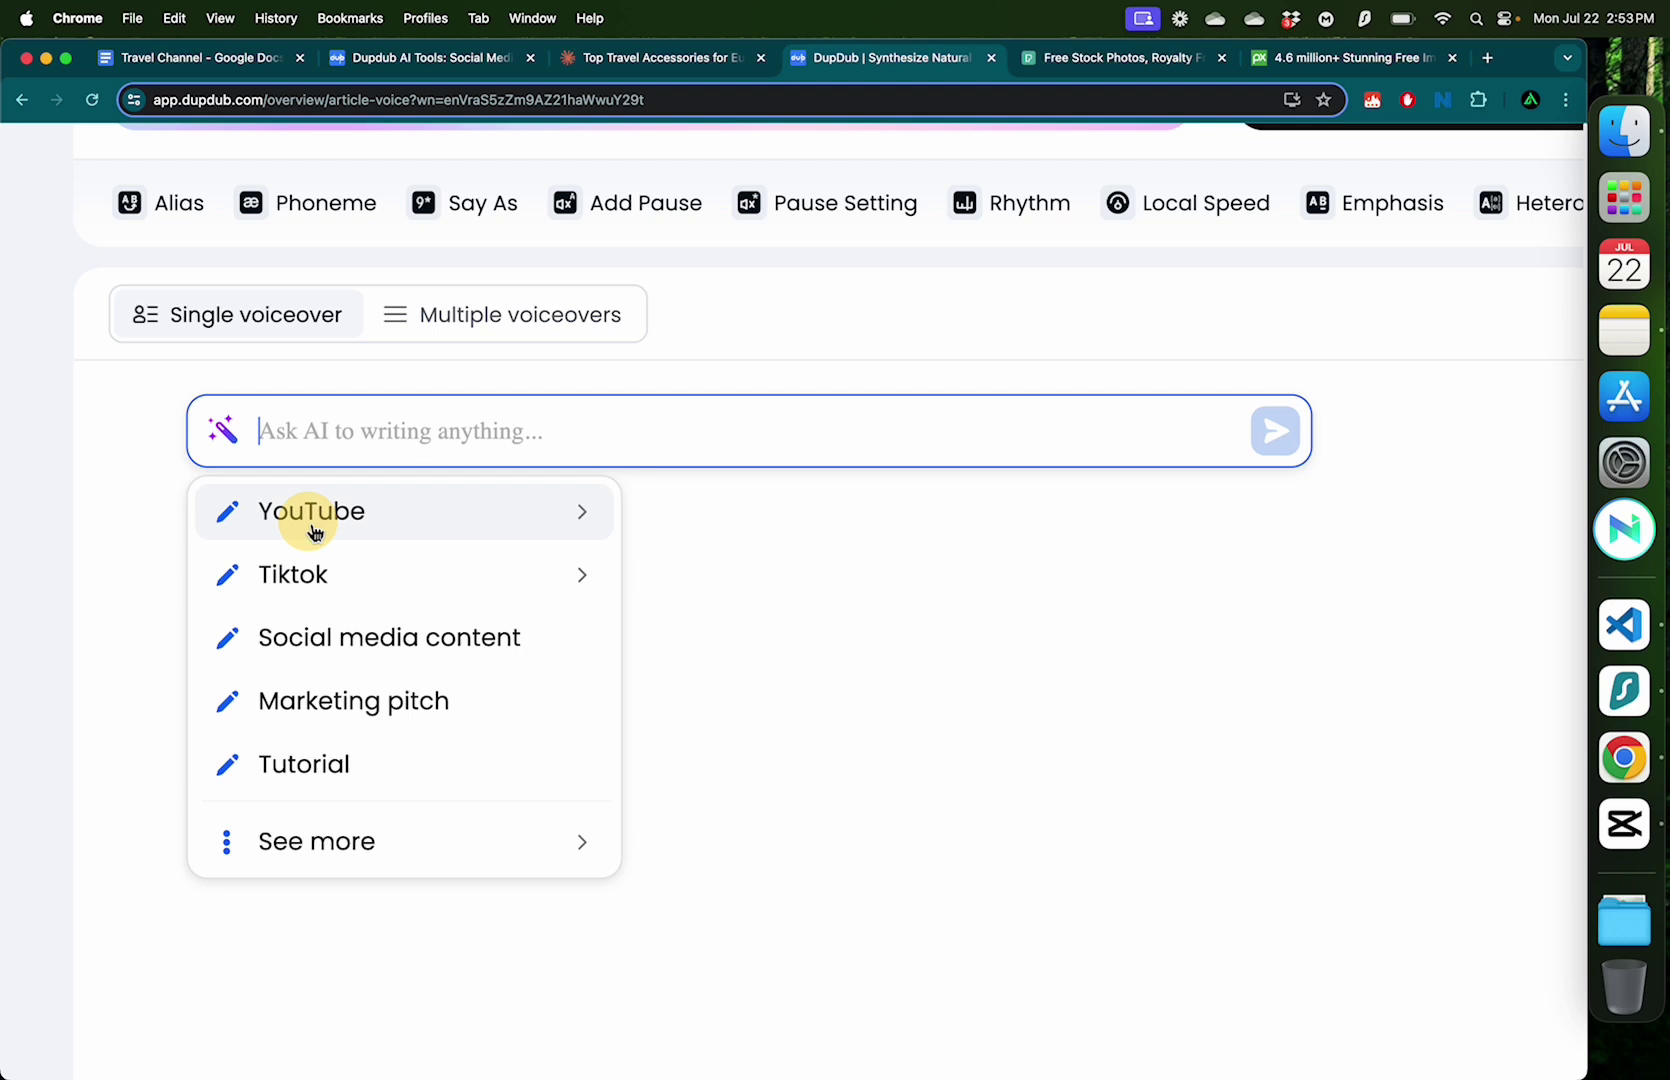
mouse_move(400, 518)
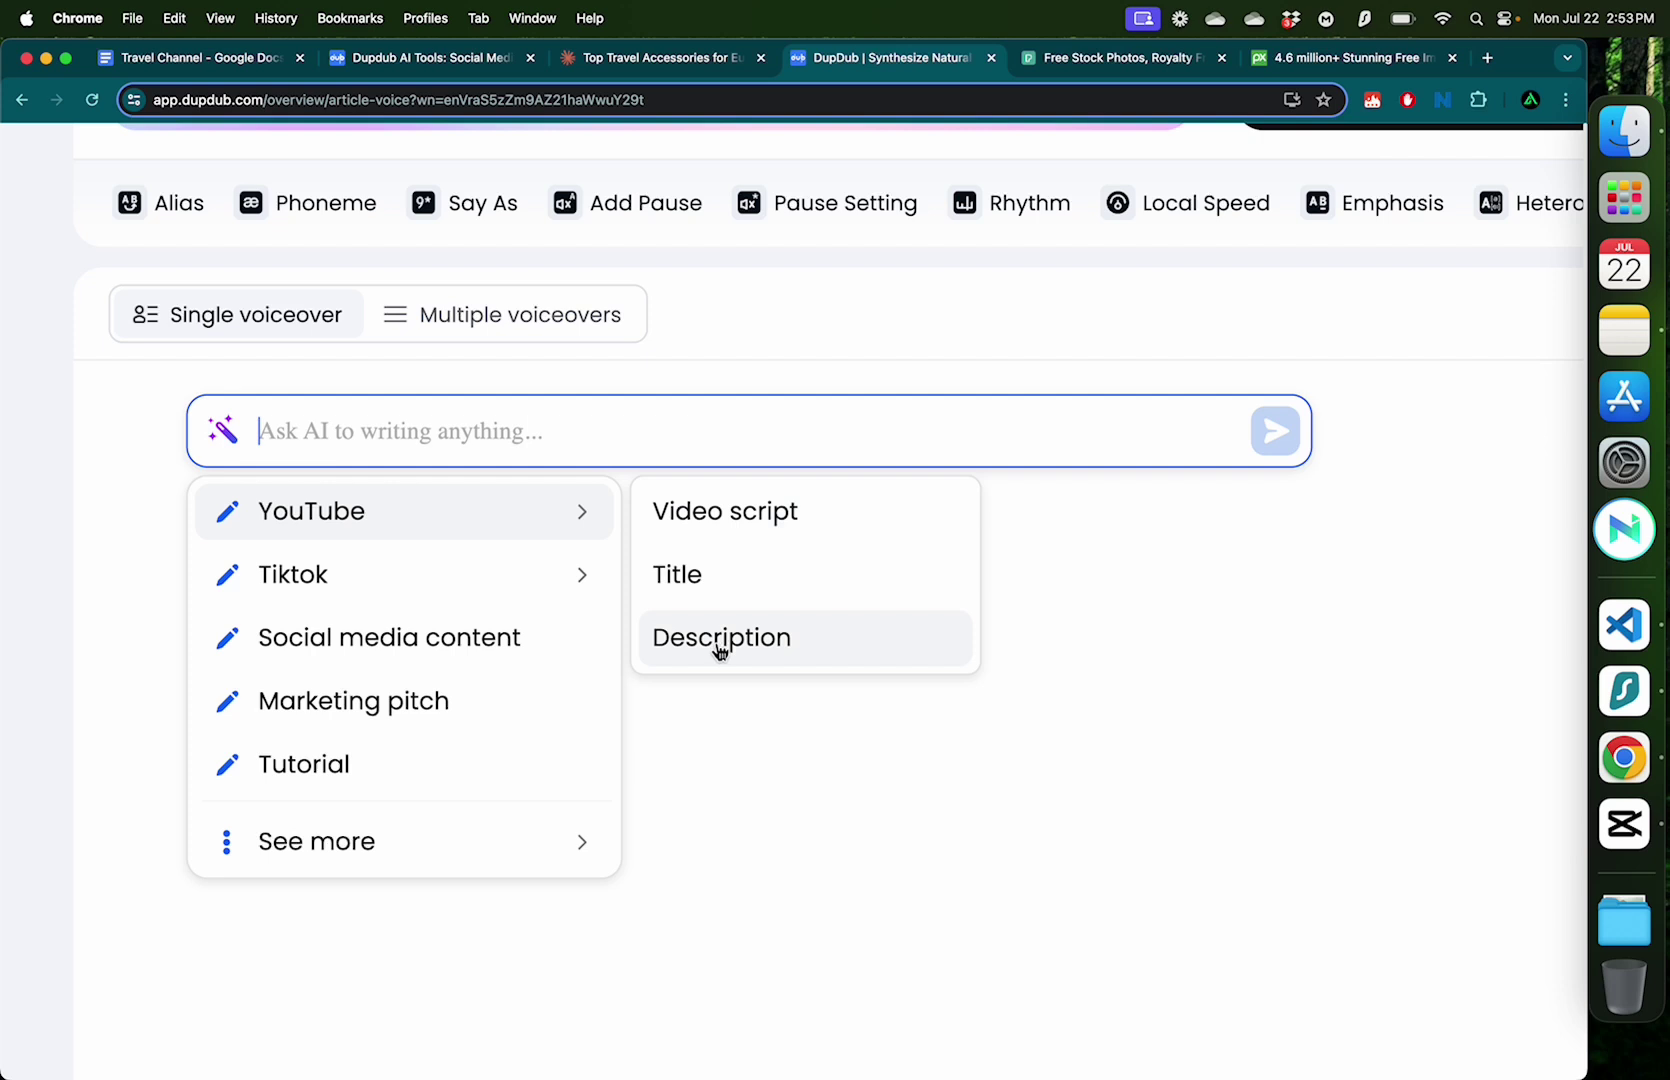
click(565, 574)
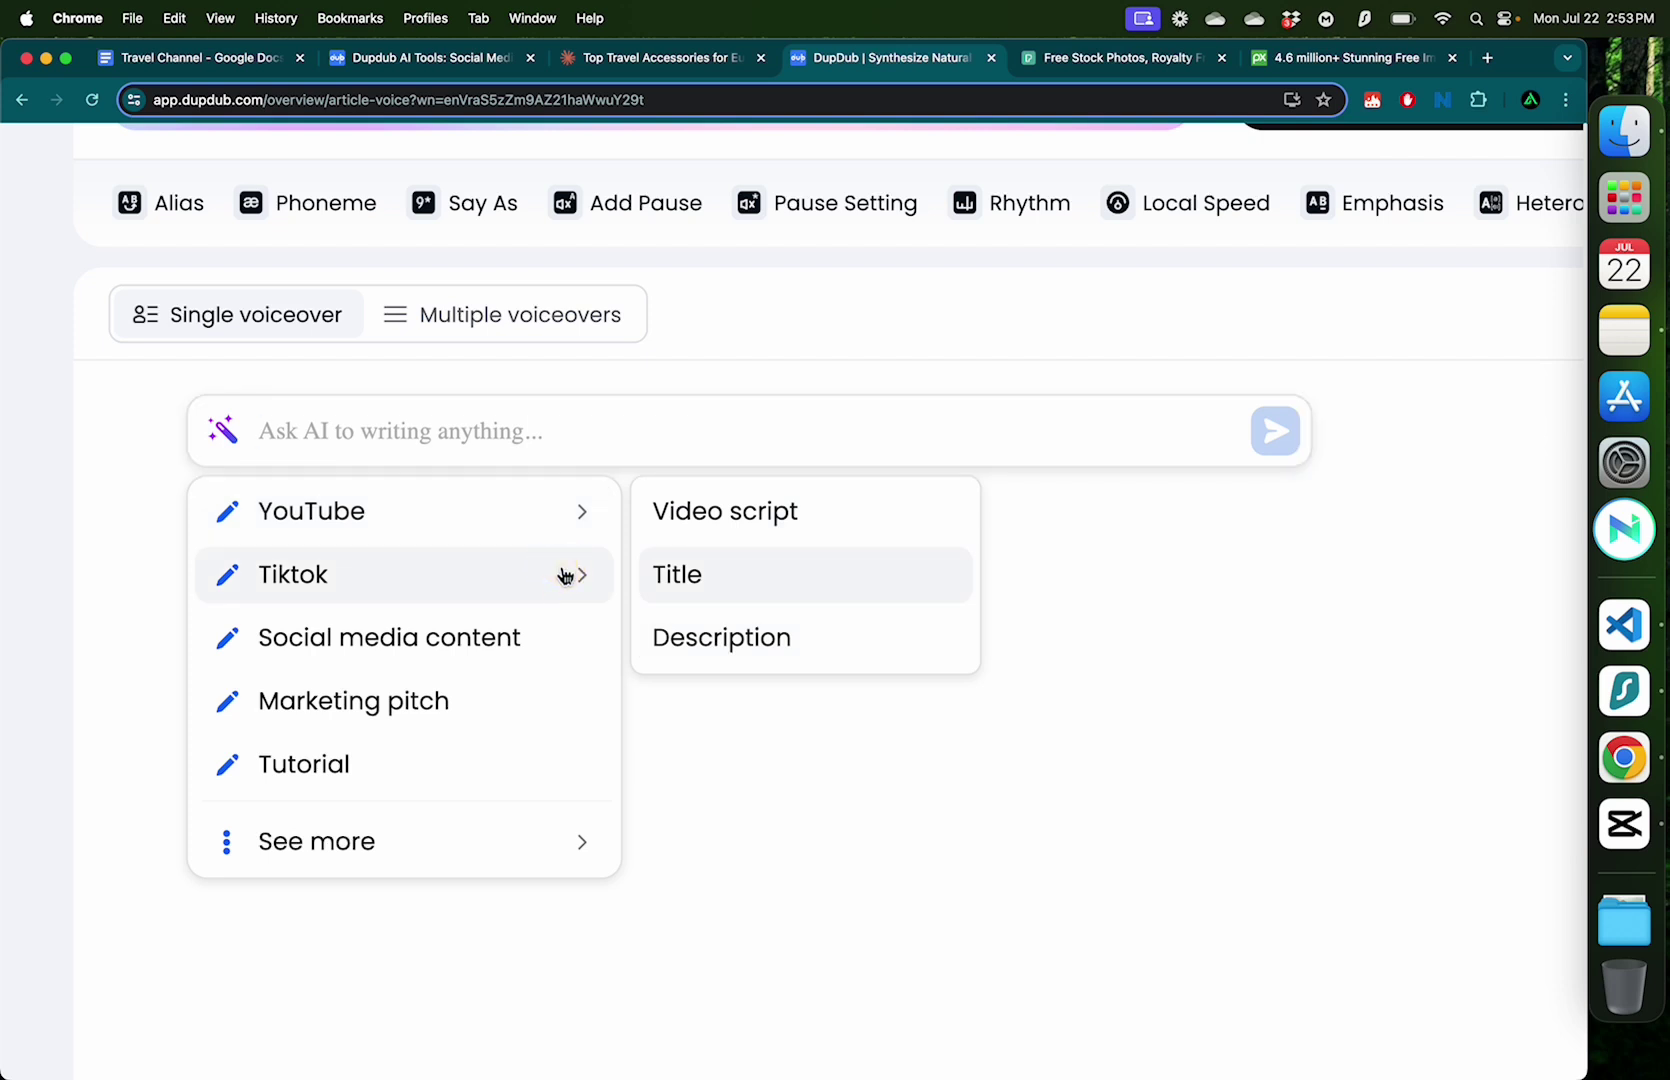
mouse_move(548, 525)
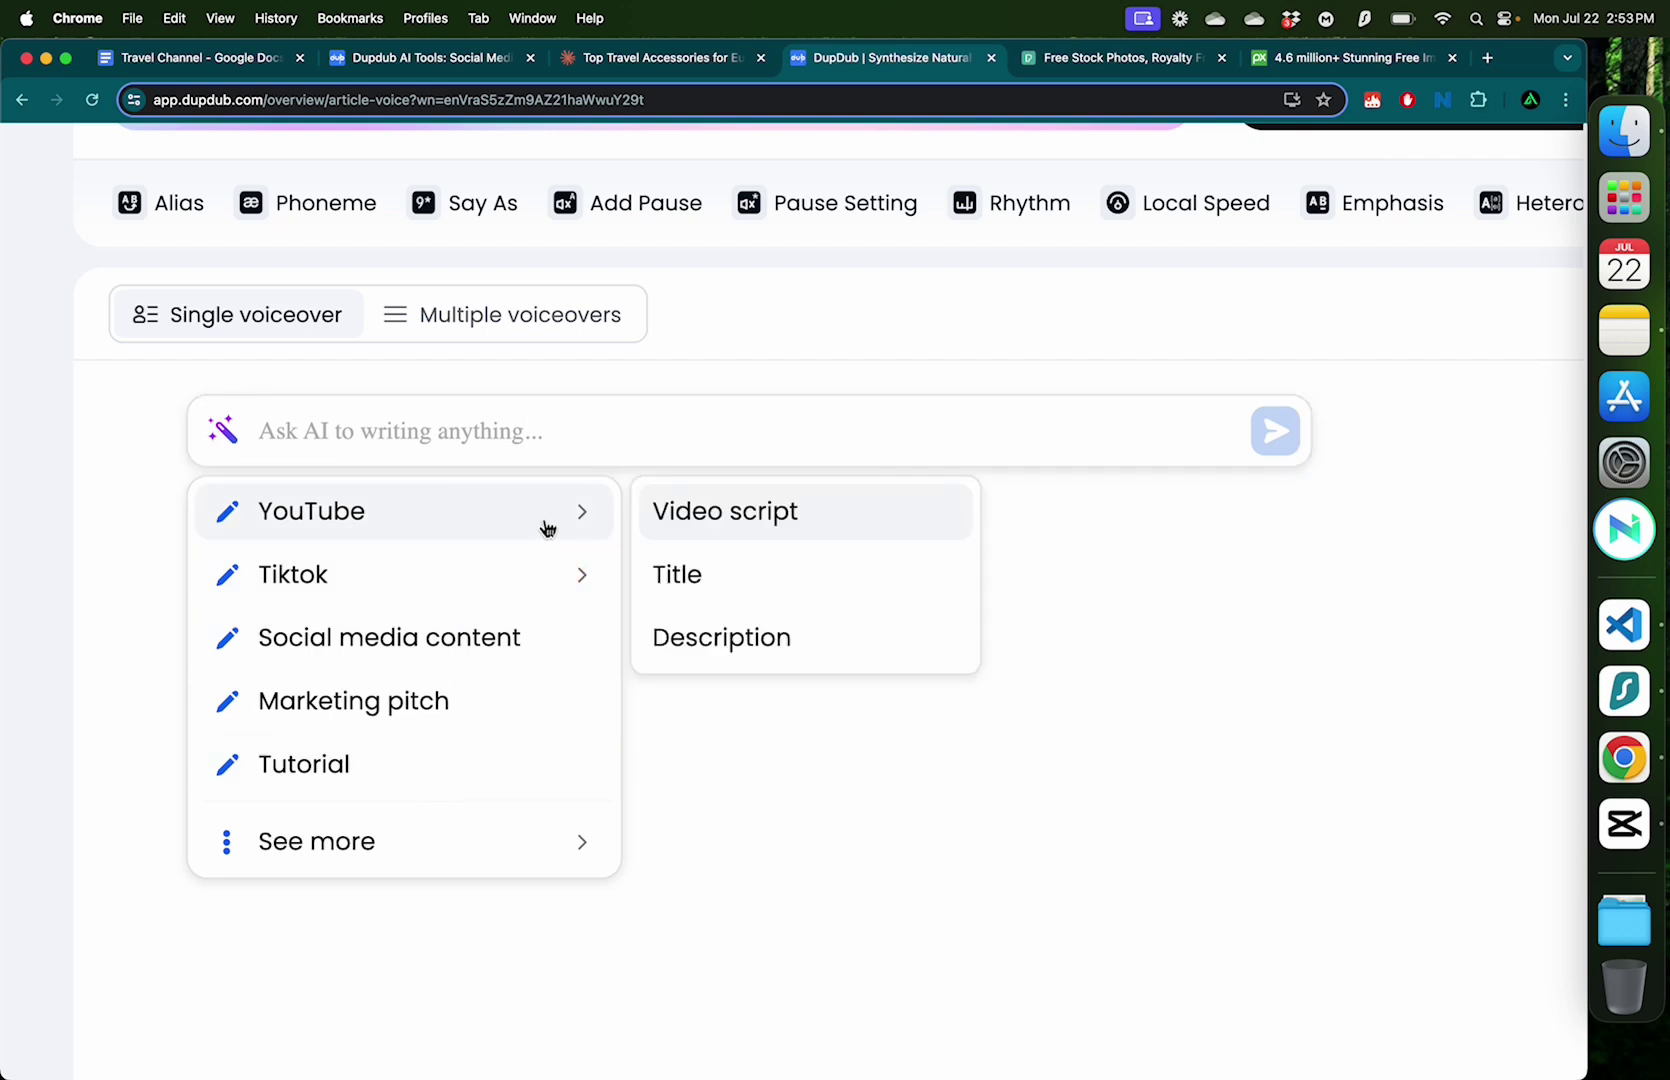
click(736, 515)
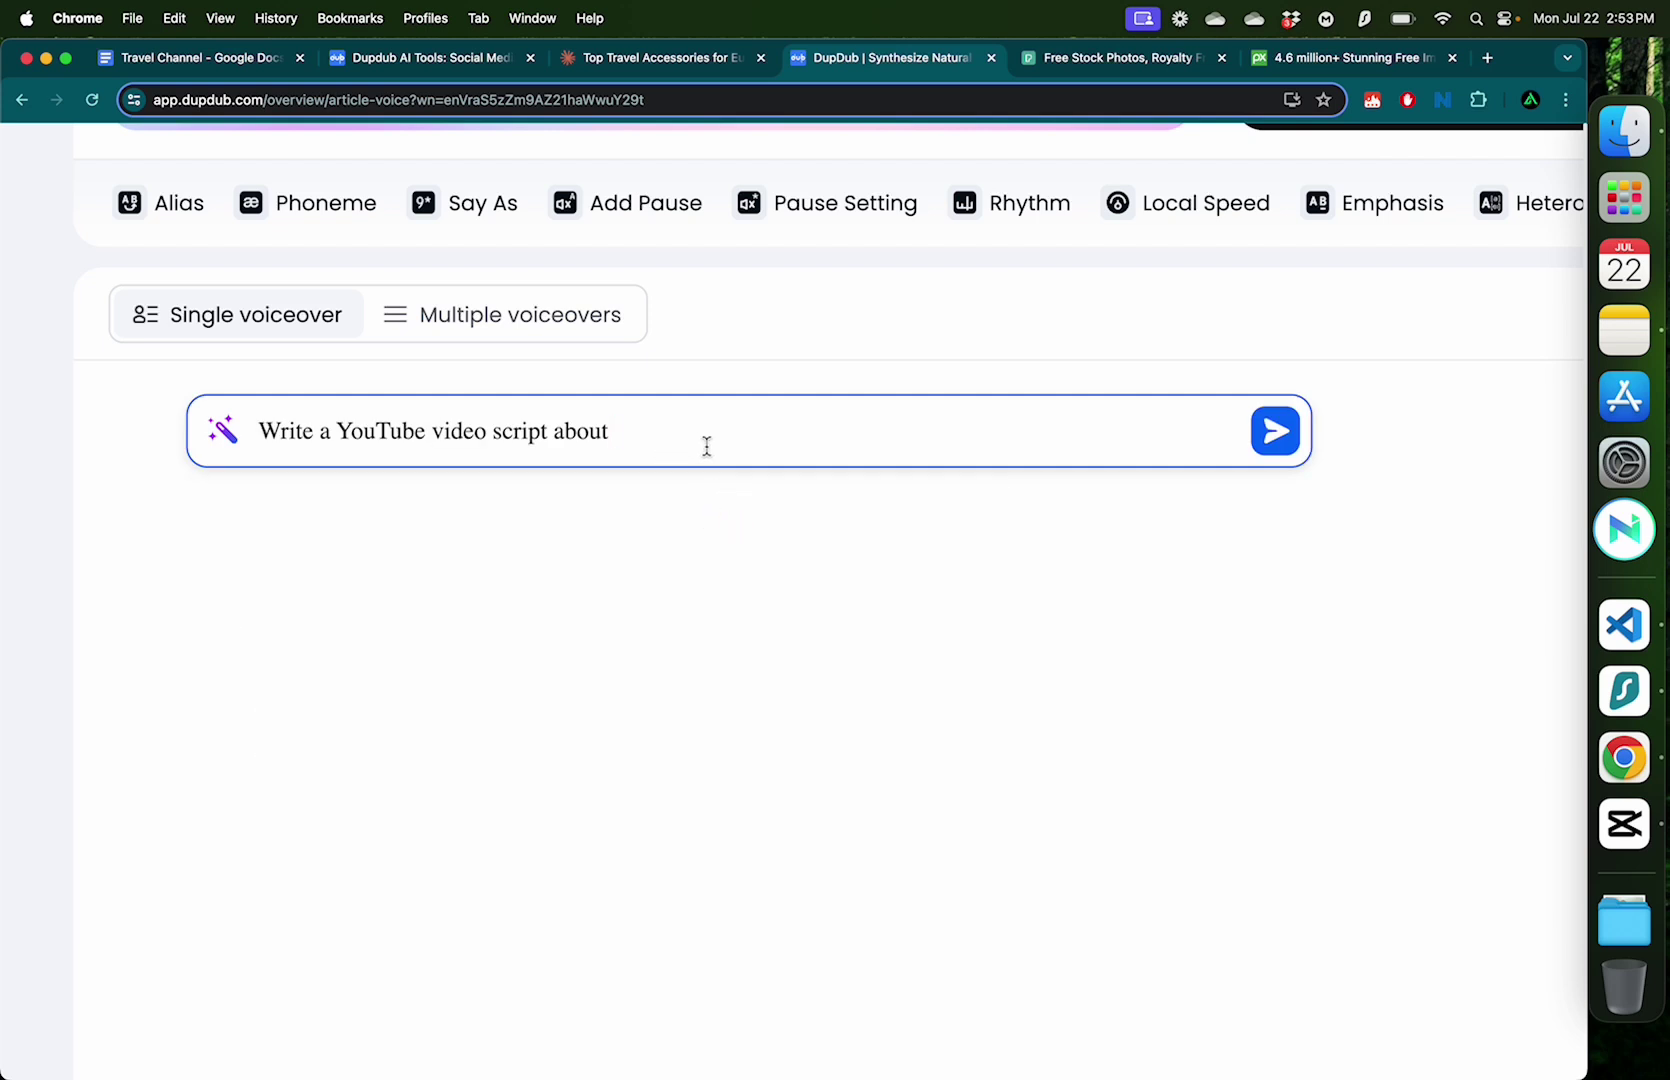
text(travel accessories needed for a trip to europe)
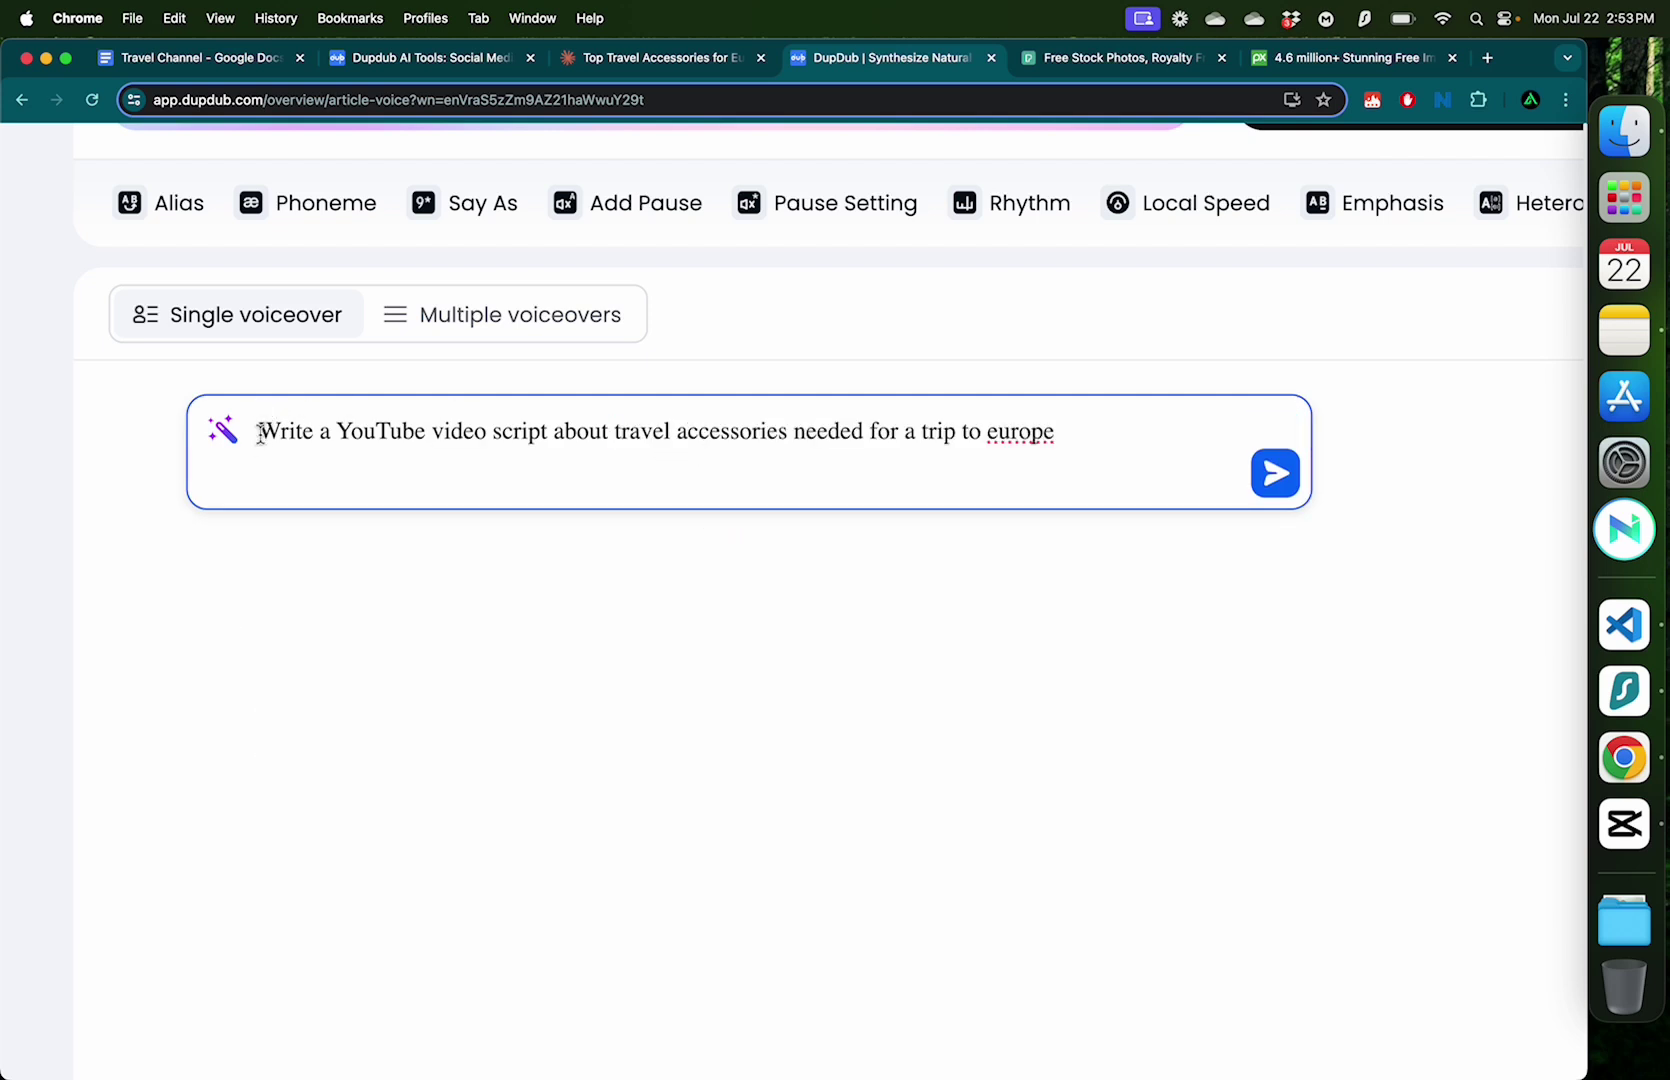
key(BackSpace)
Step: Generate the AI script, scroll back to [INTRO], and play the voiceover preview
key(Return)
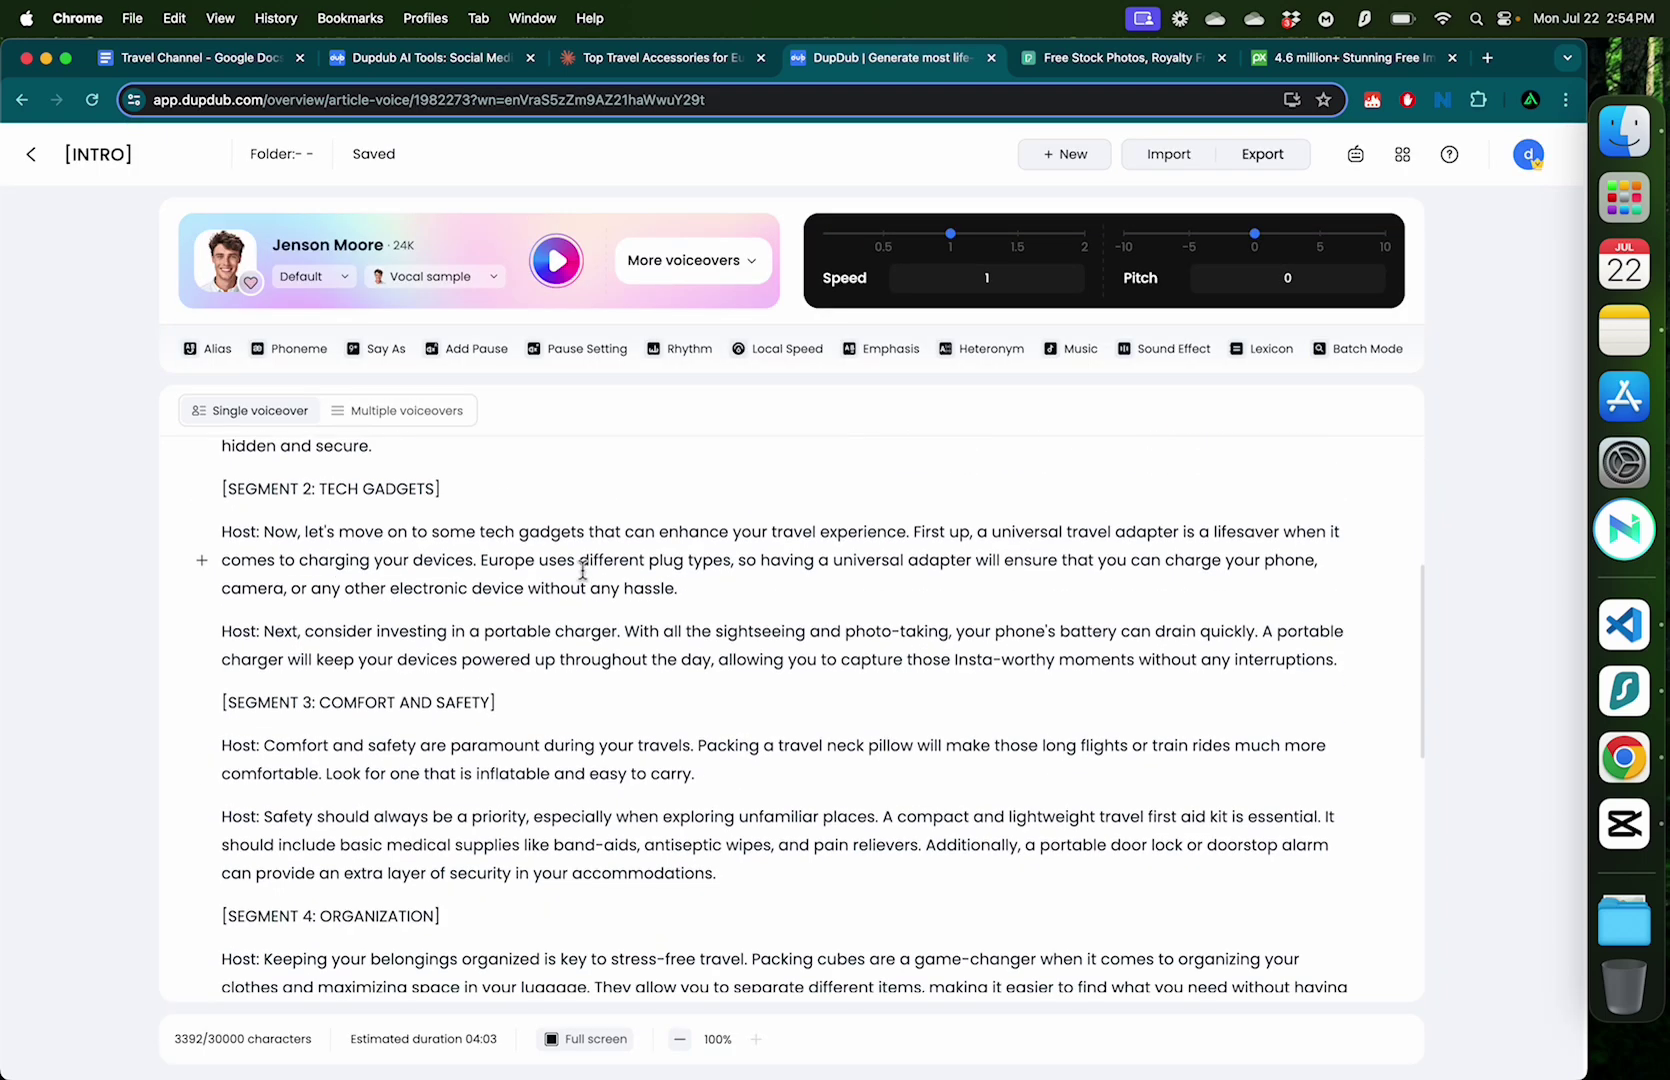
scroll(583, 570, down, 3)
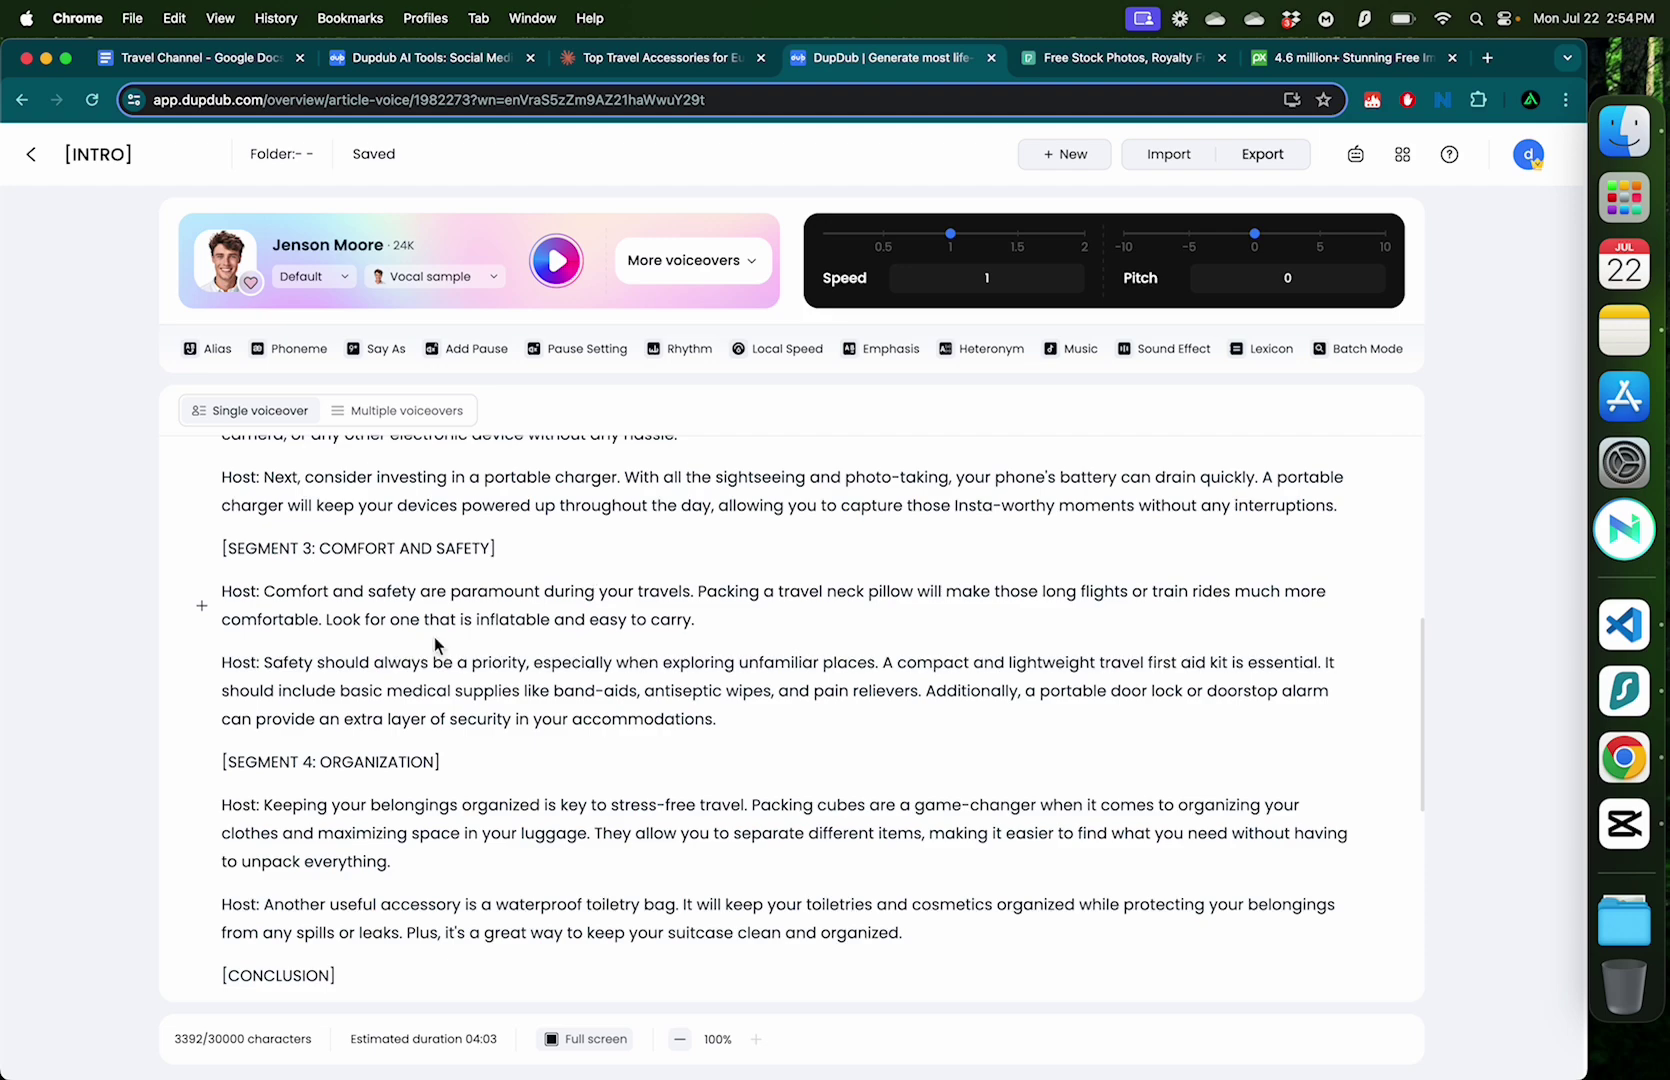
scroll(434, 635, up, 15)
scroll(82, 291, up, 5)
scroll(82, 291, up, 2)
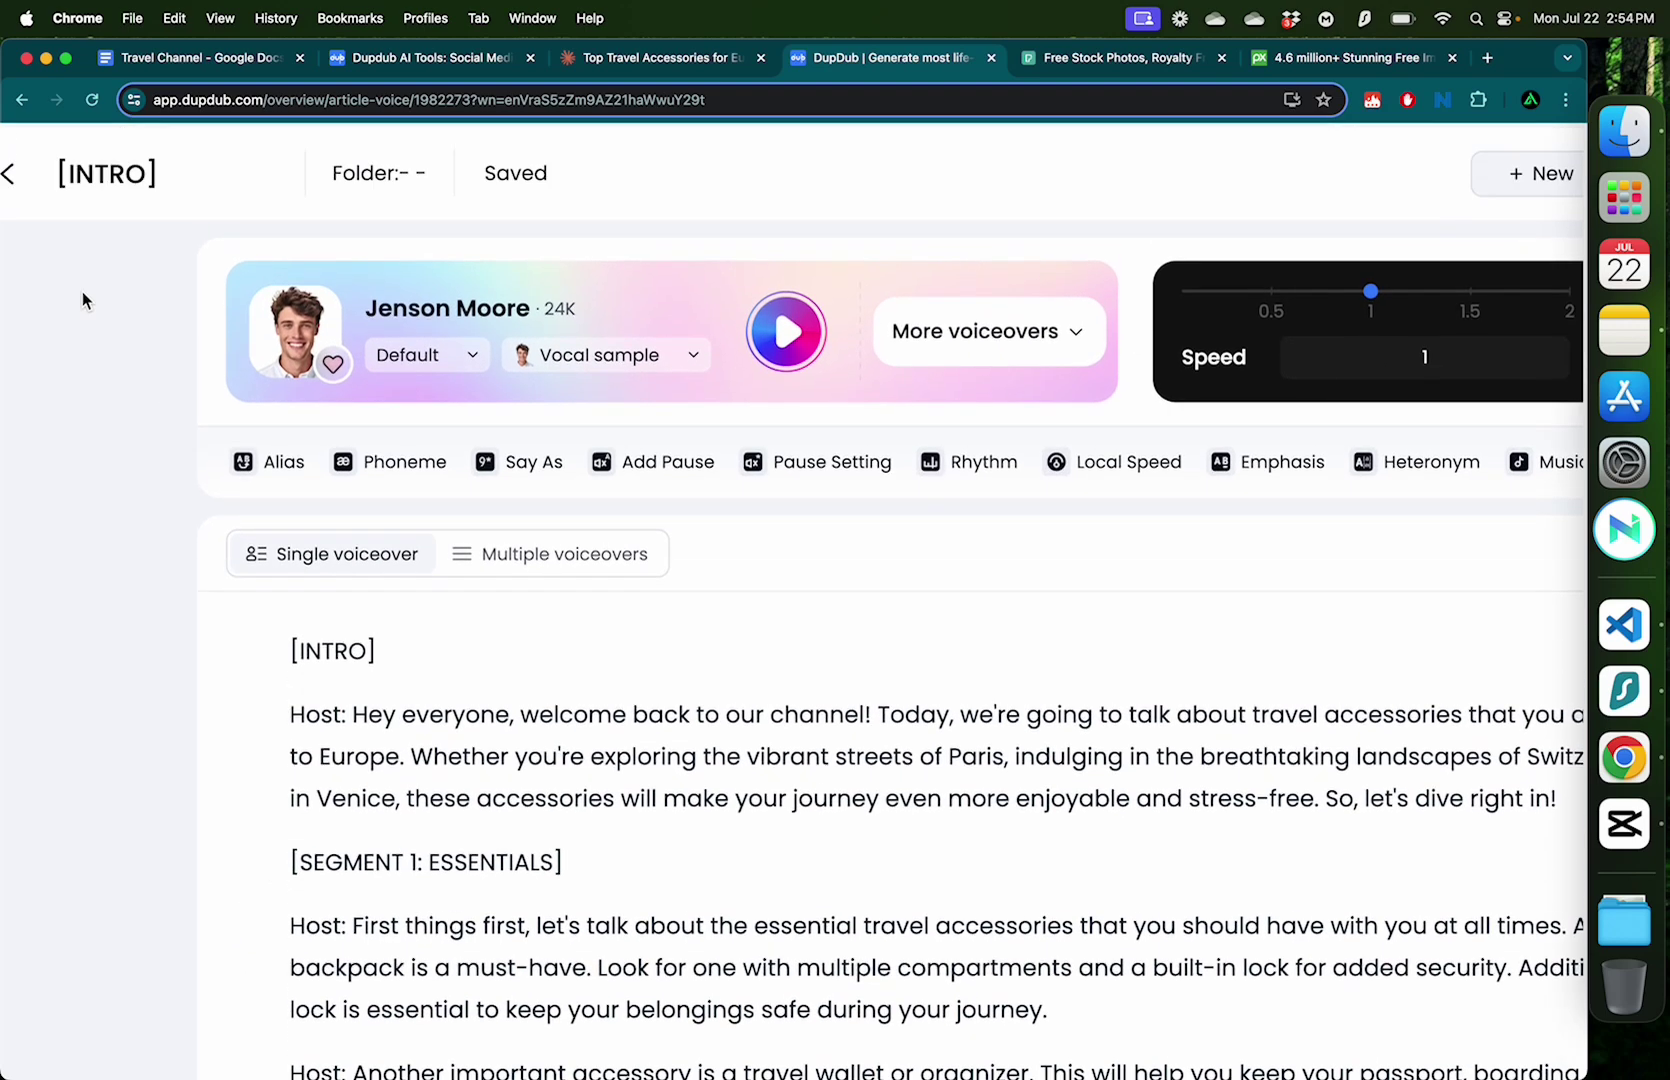
scroll(82, 291, right, 2)
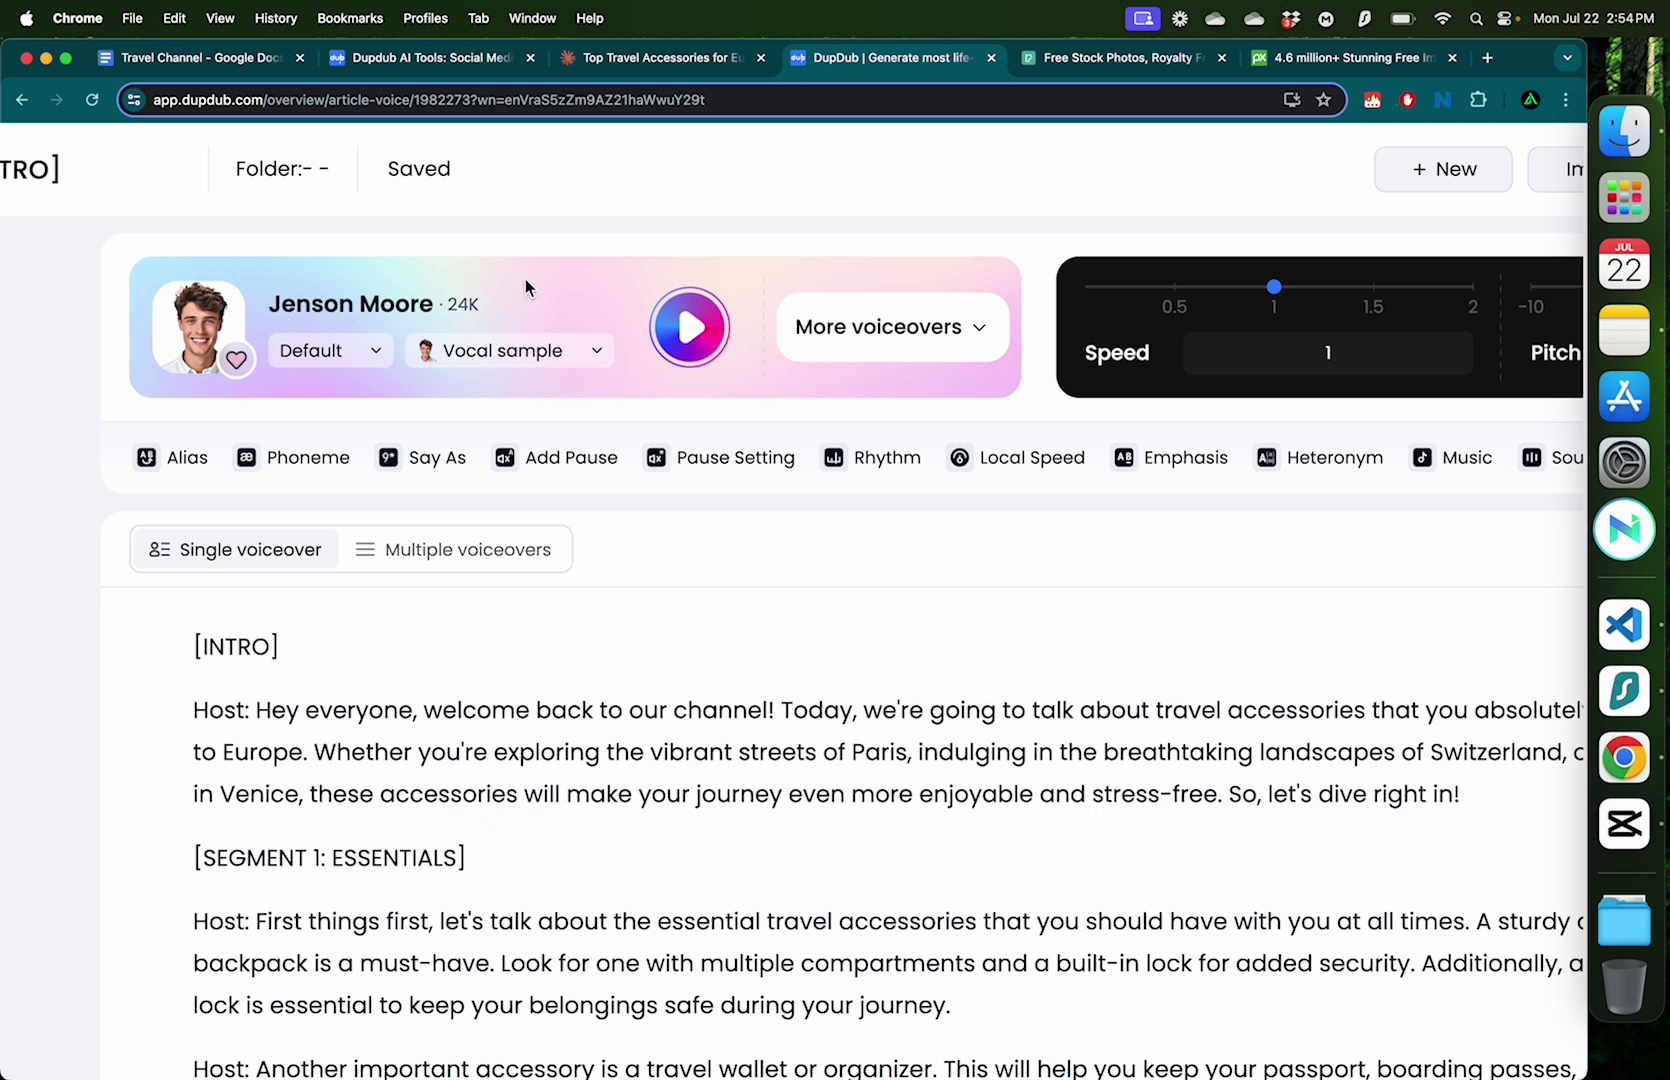
click(694, 340)
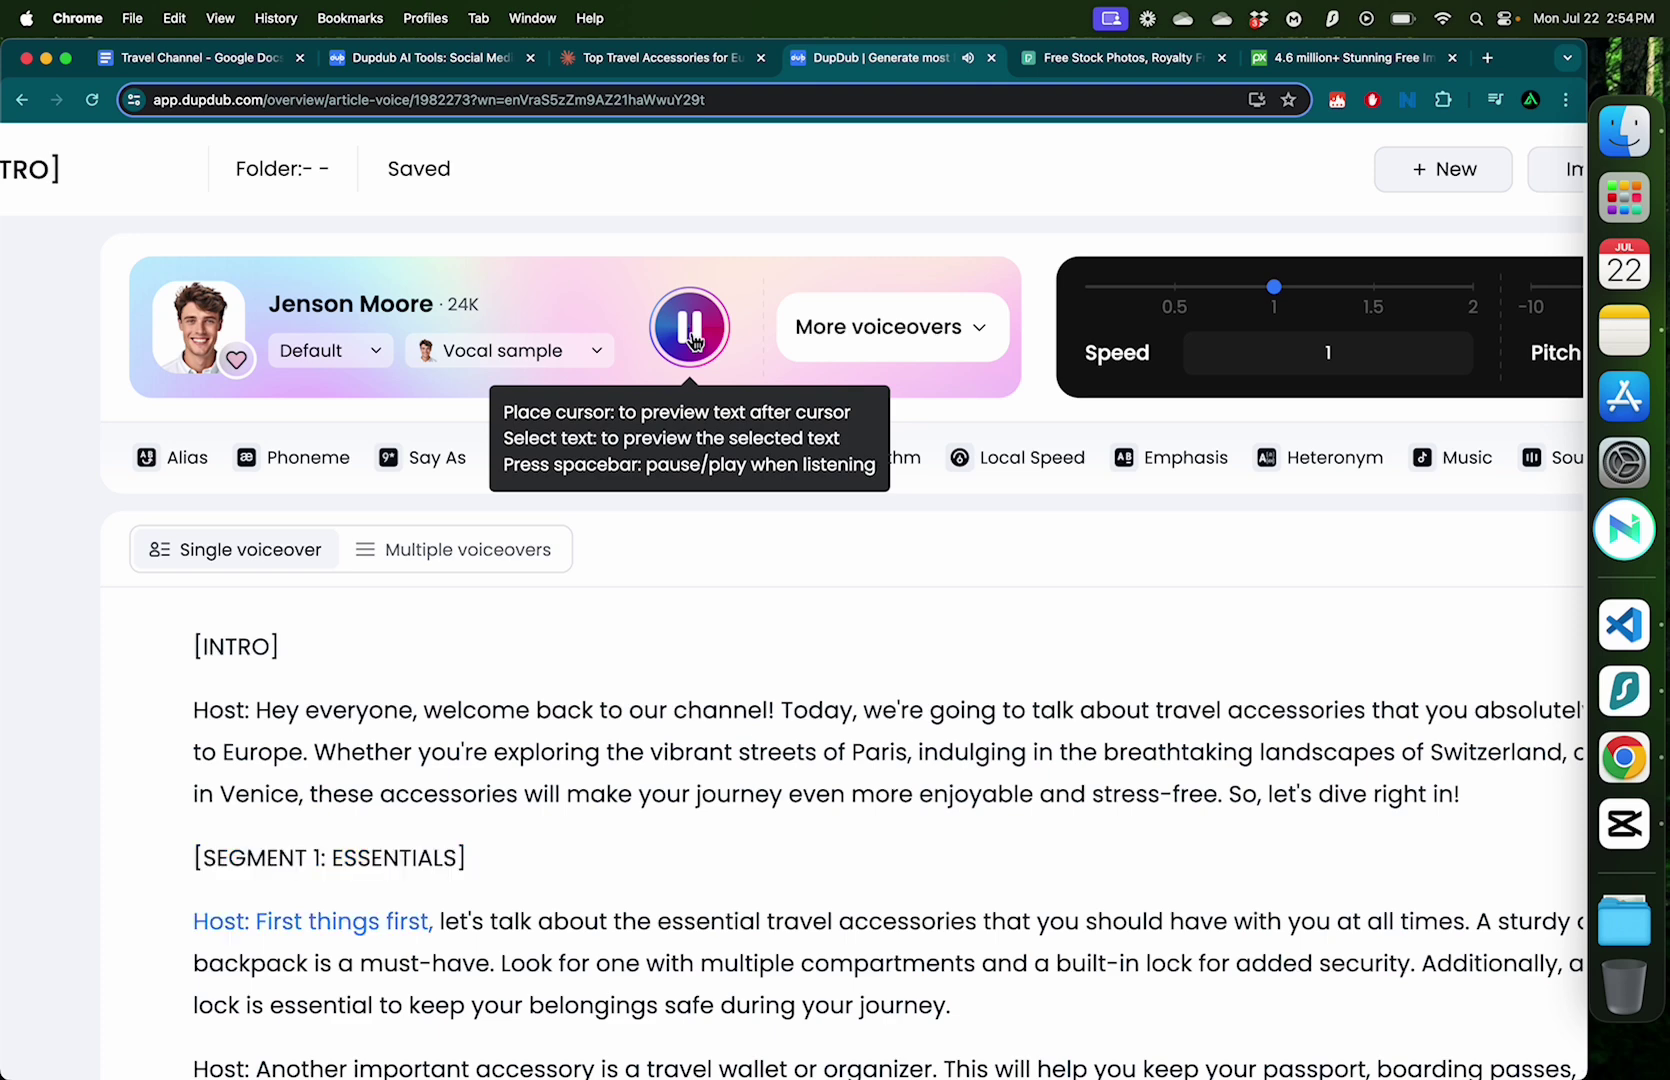
click(694, 340)
click(548, 352)
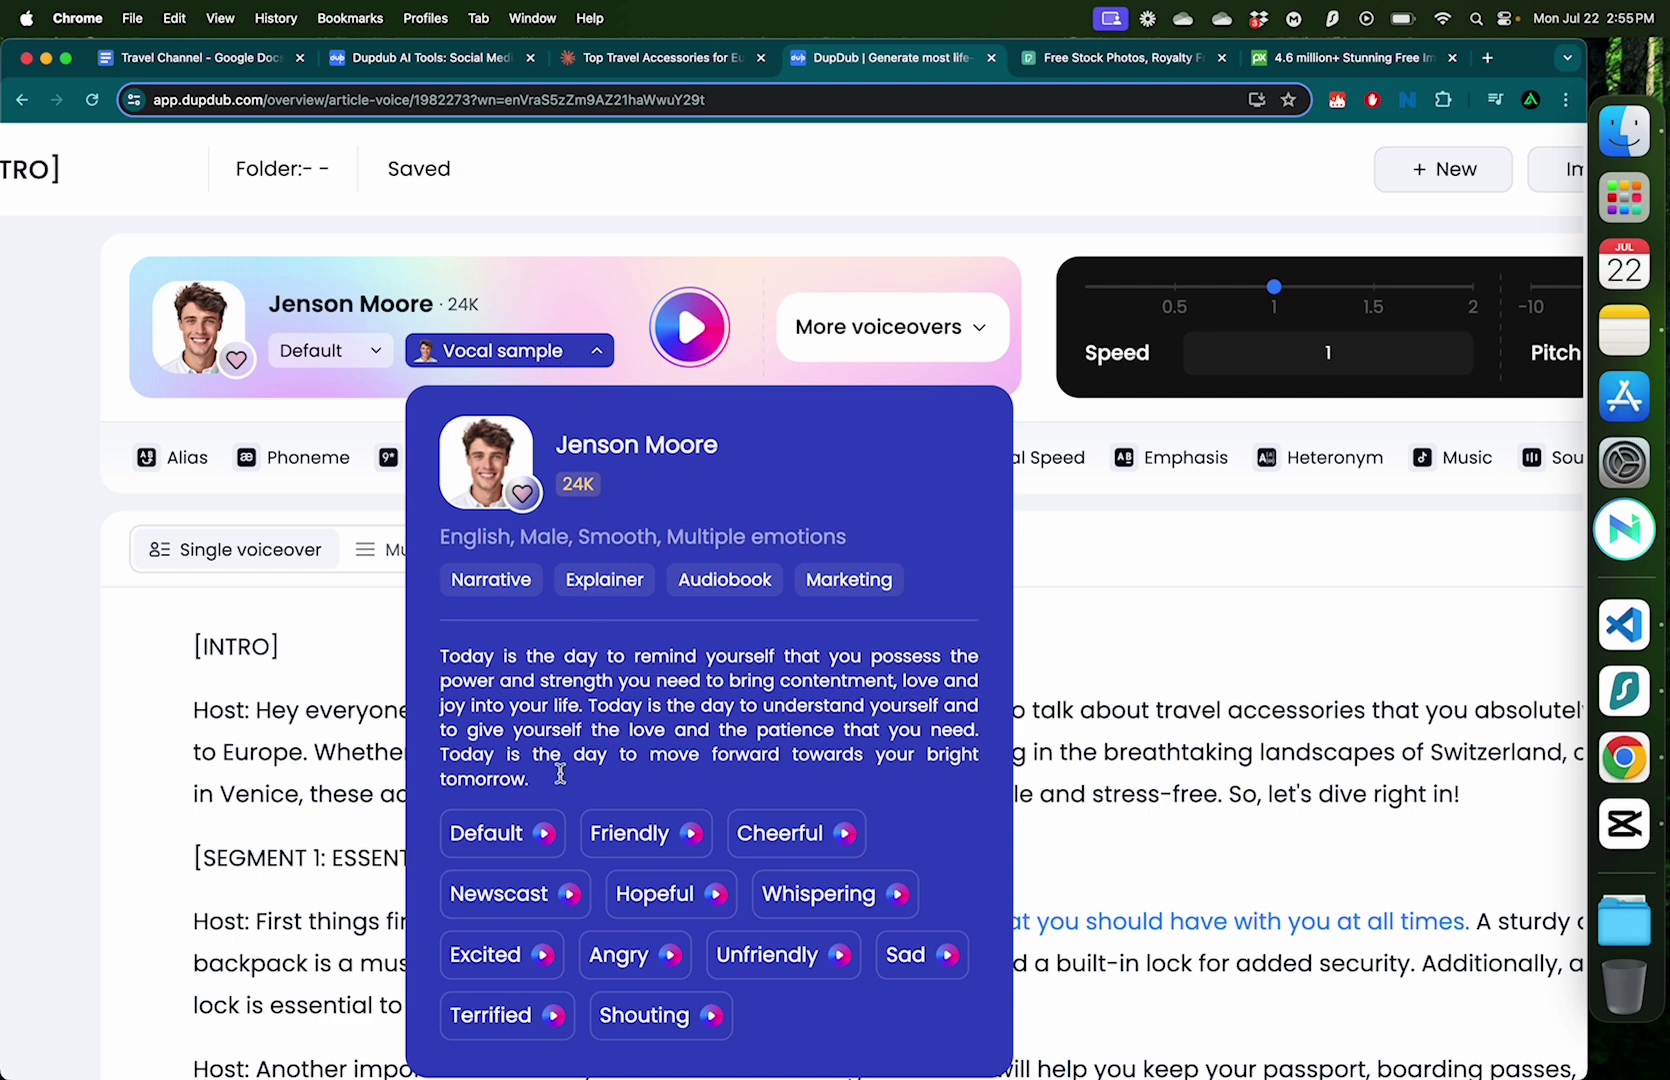
click(543, 958)
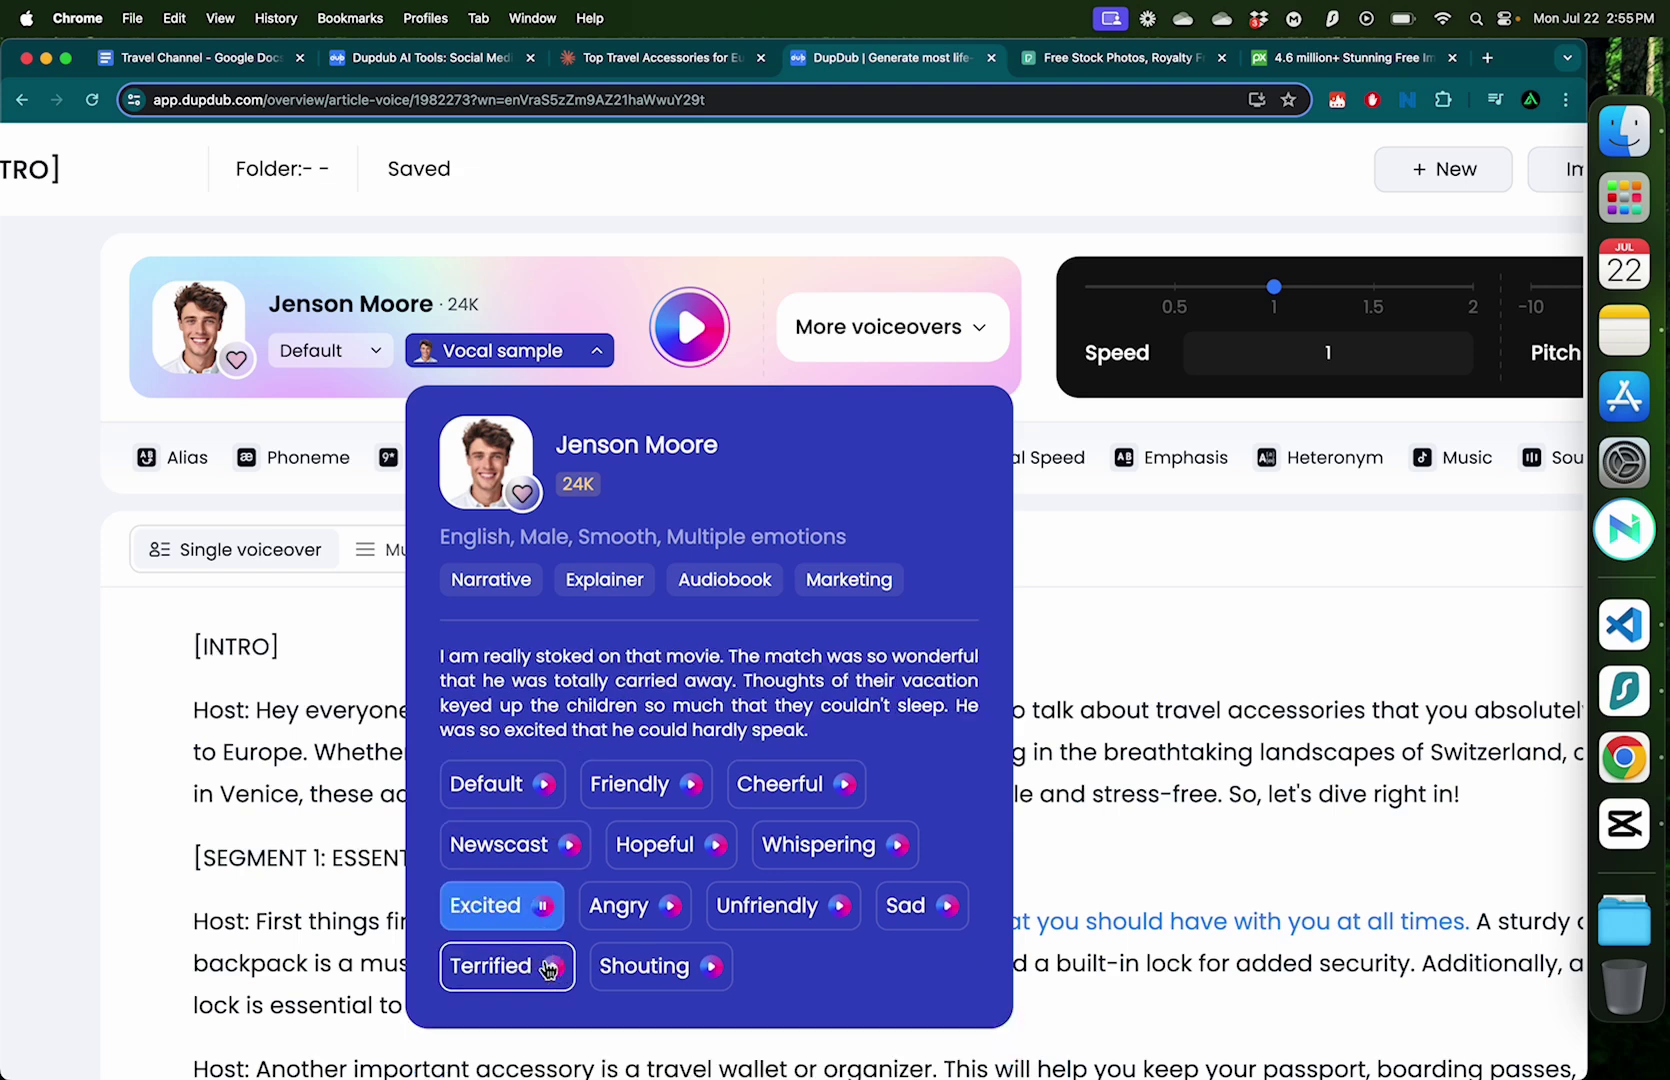
click(545, 906)
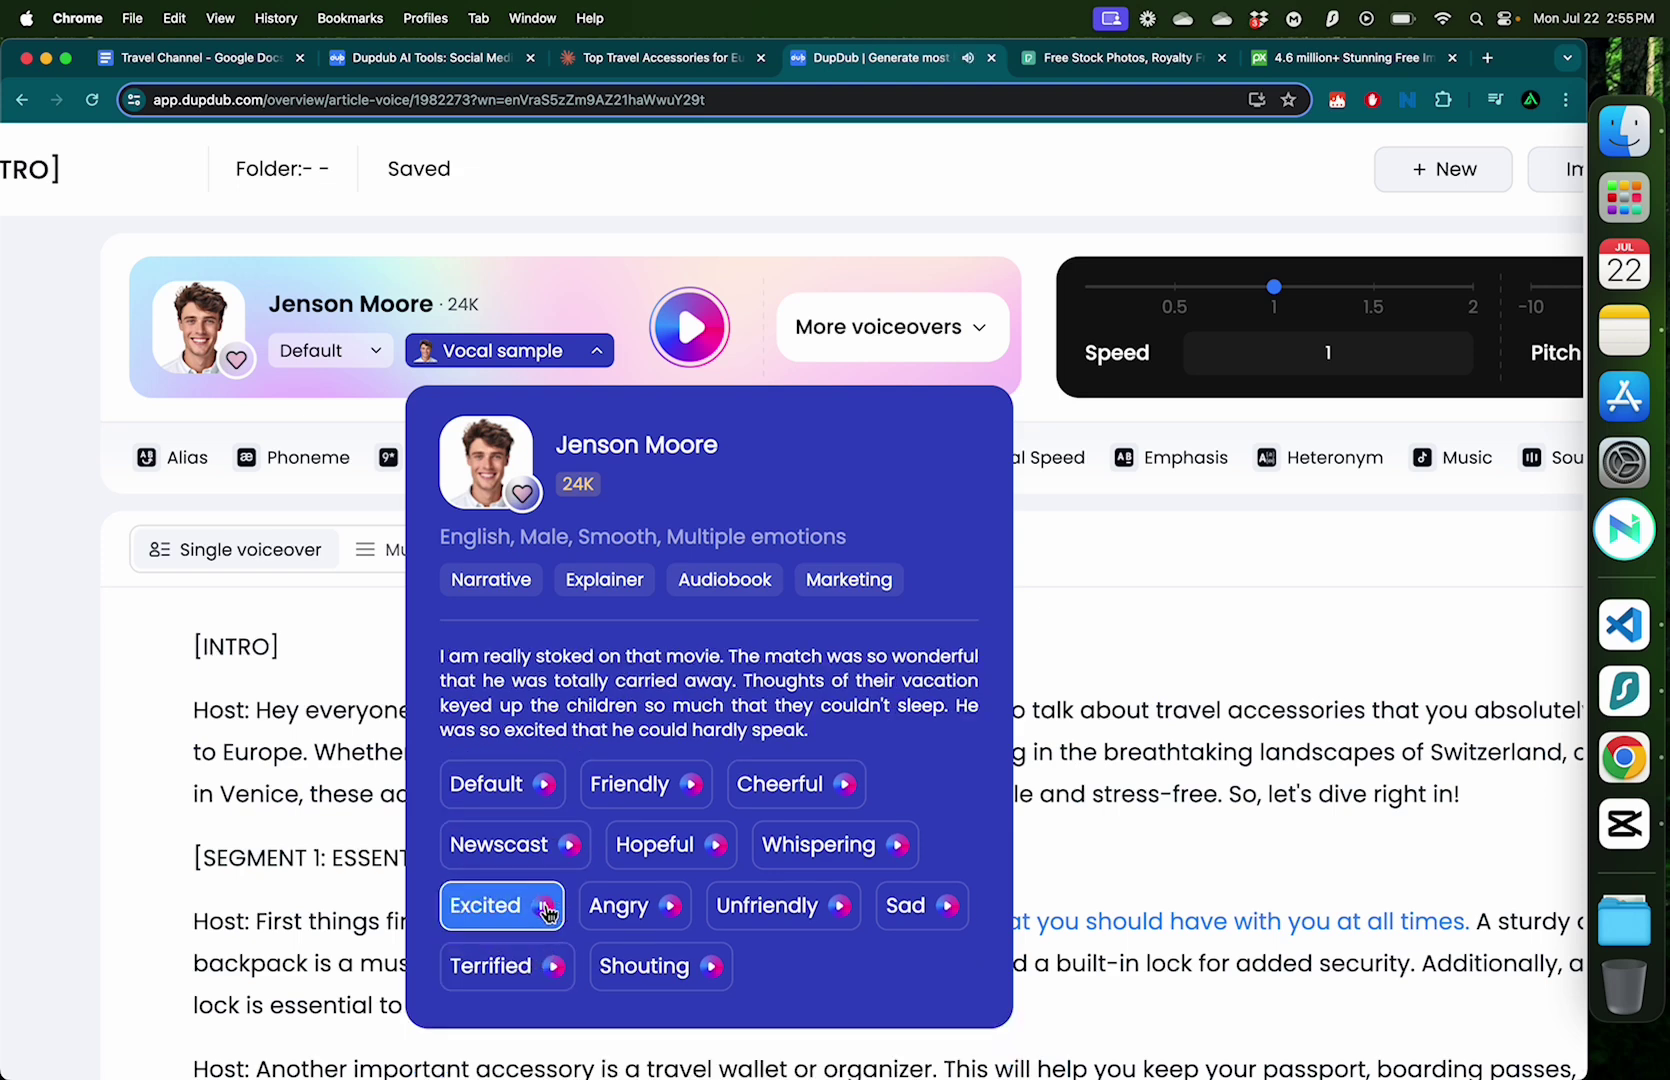
click(545, 907)
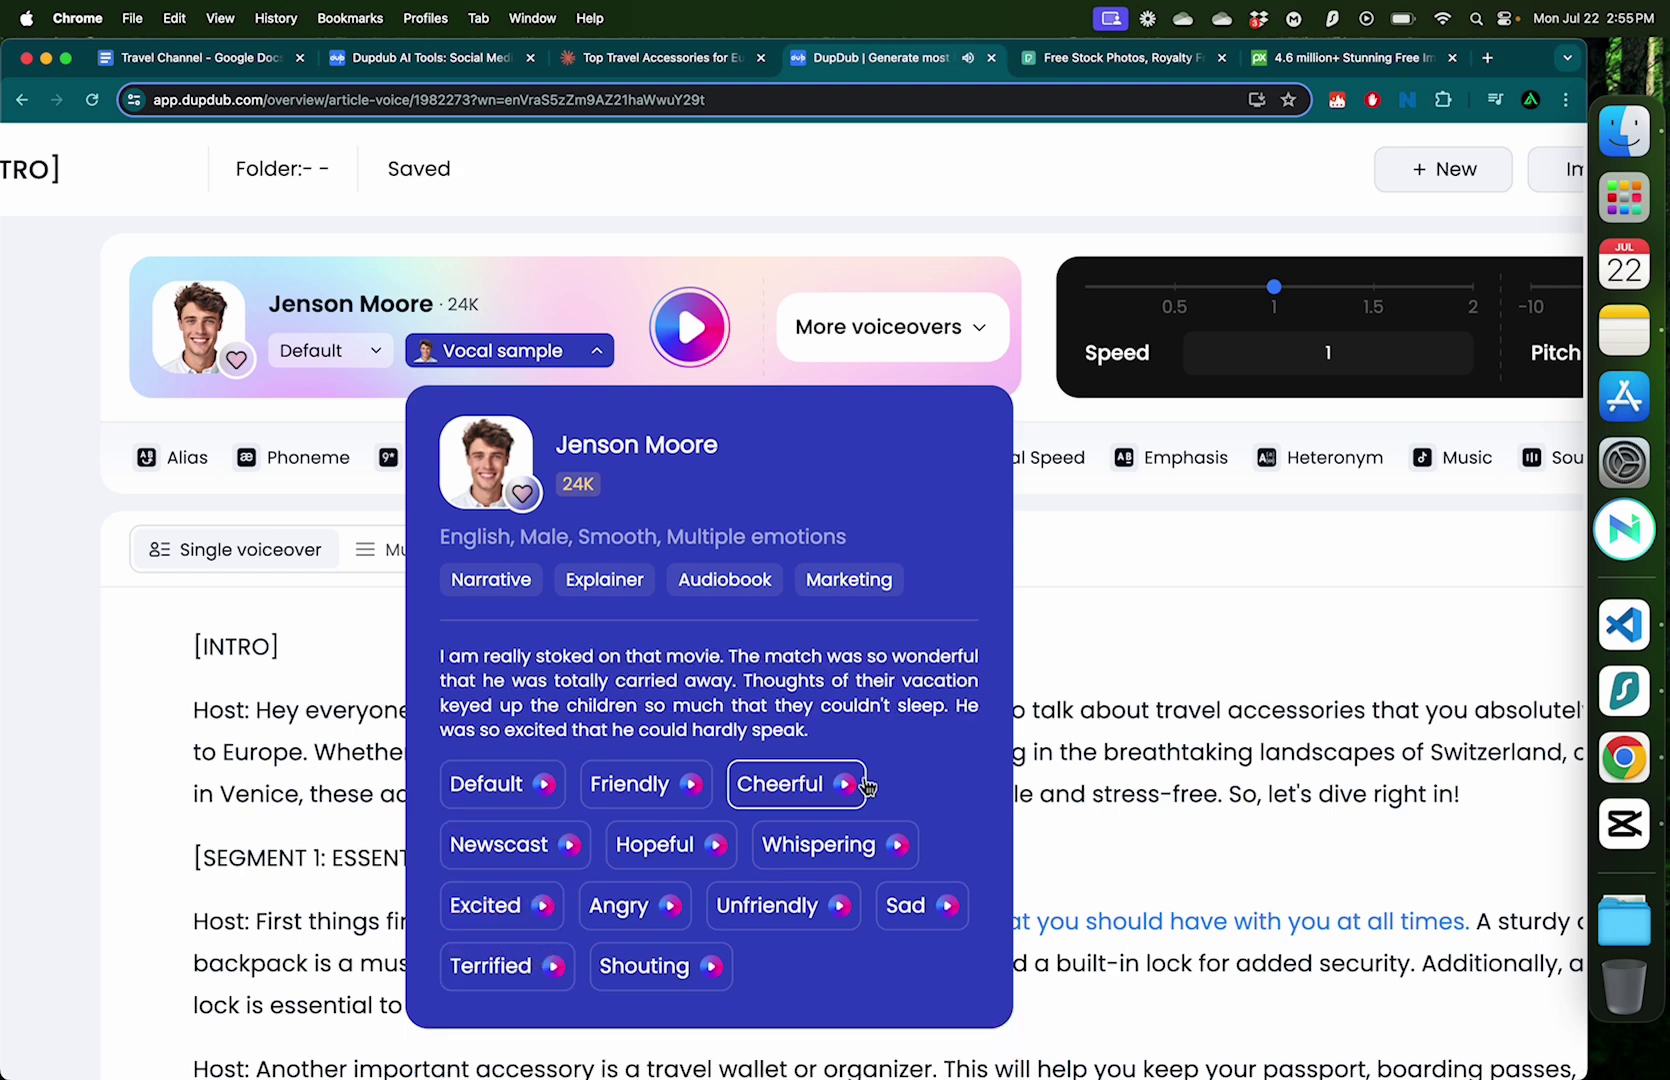
click(952, 912)
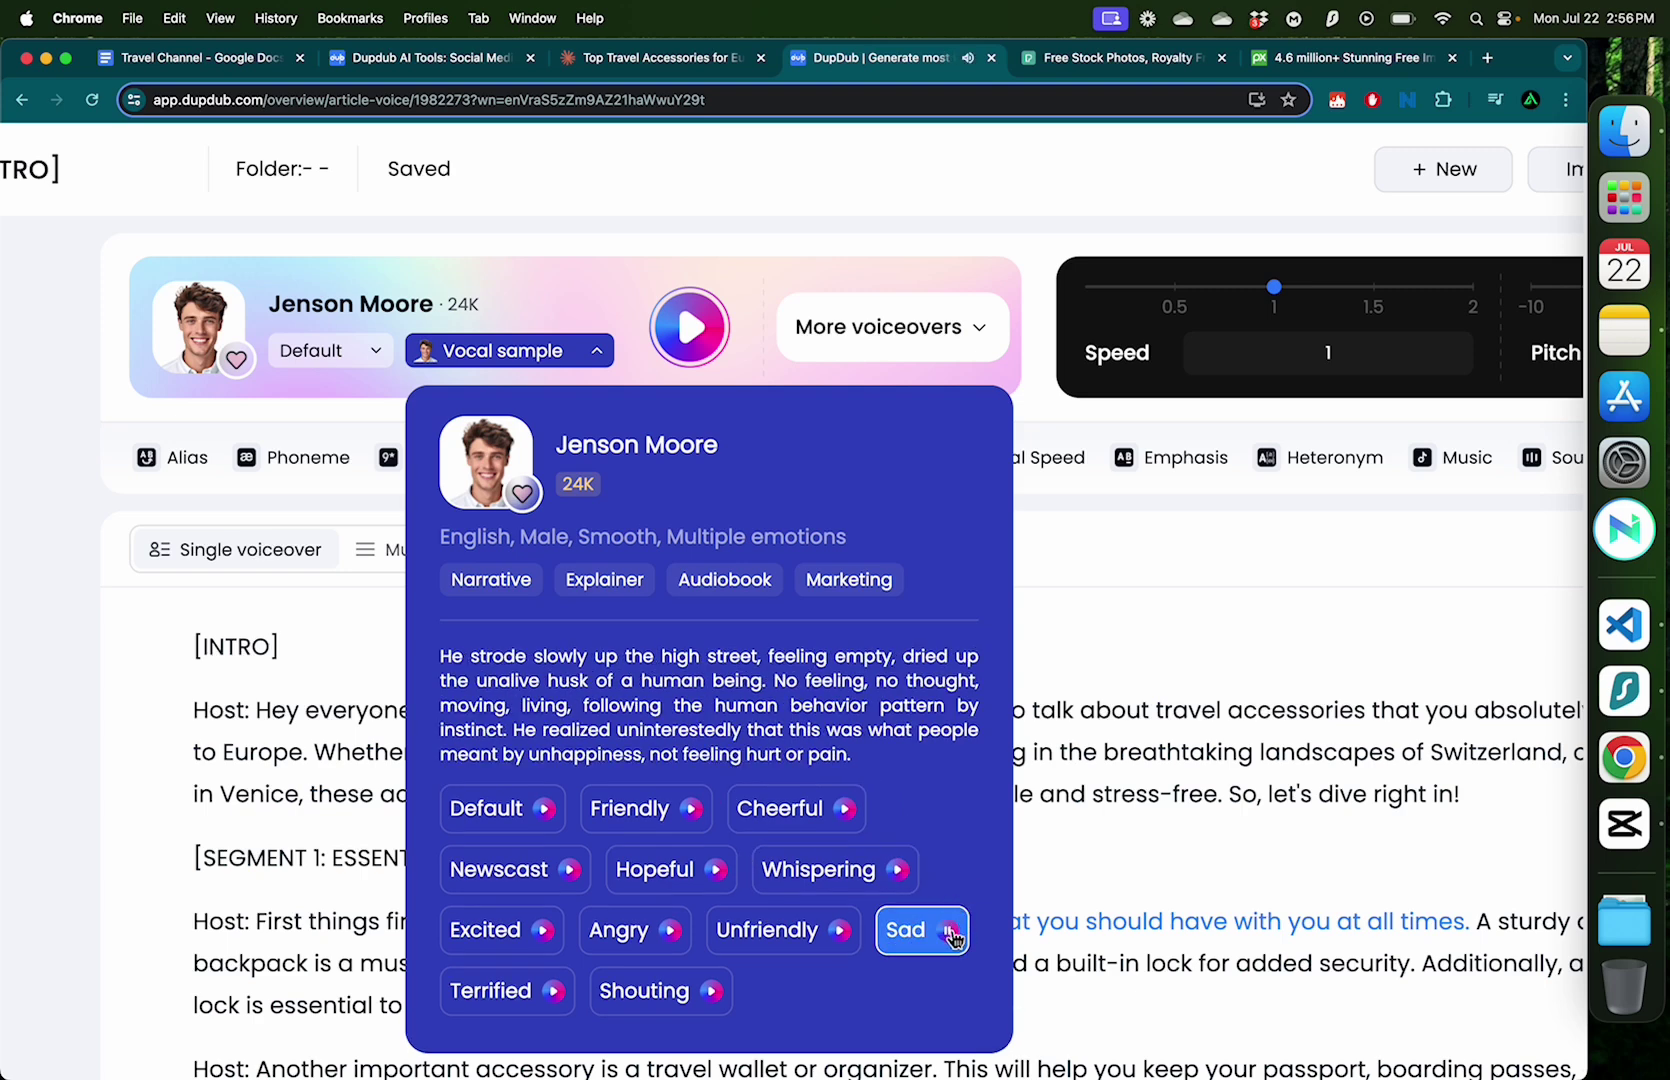
click(950, 933)
click(552, 990)
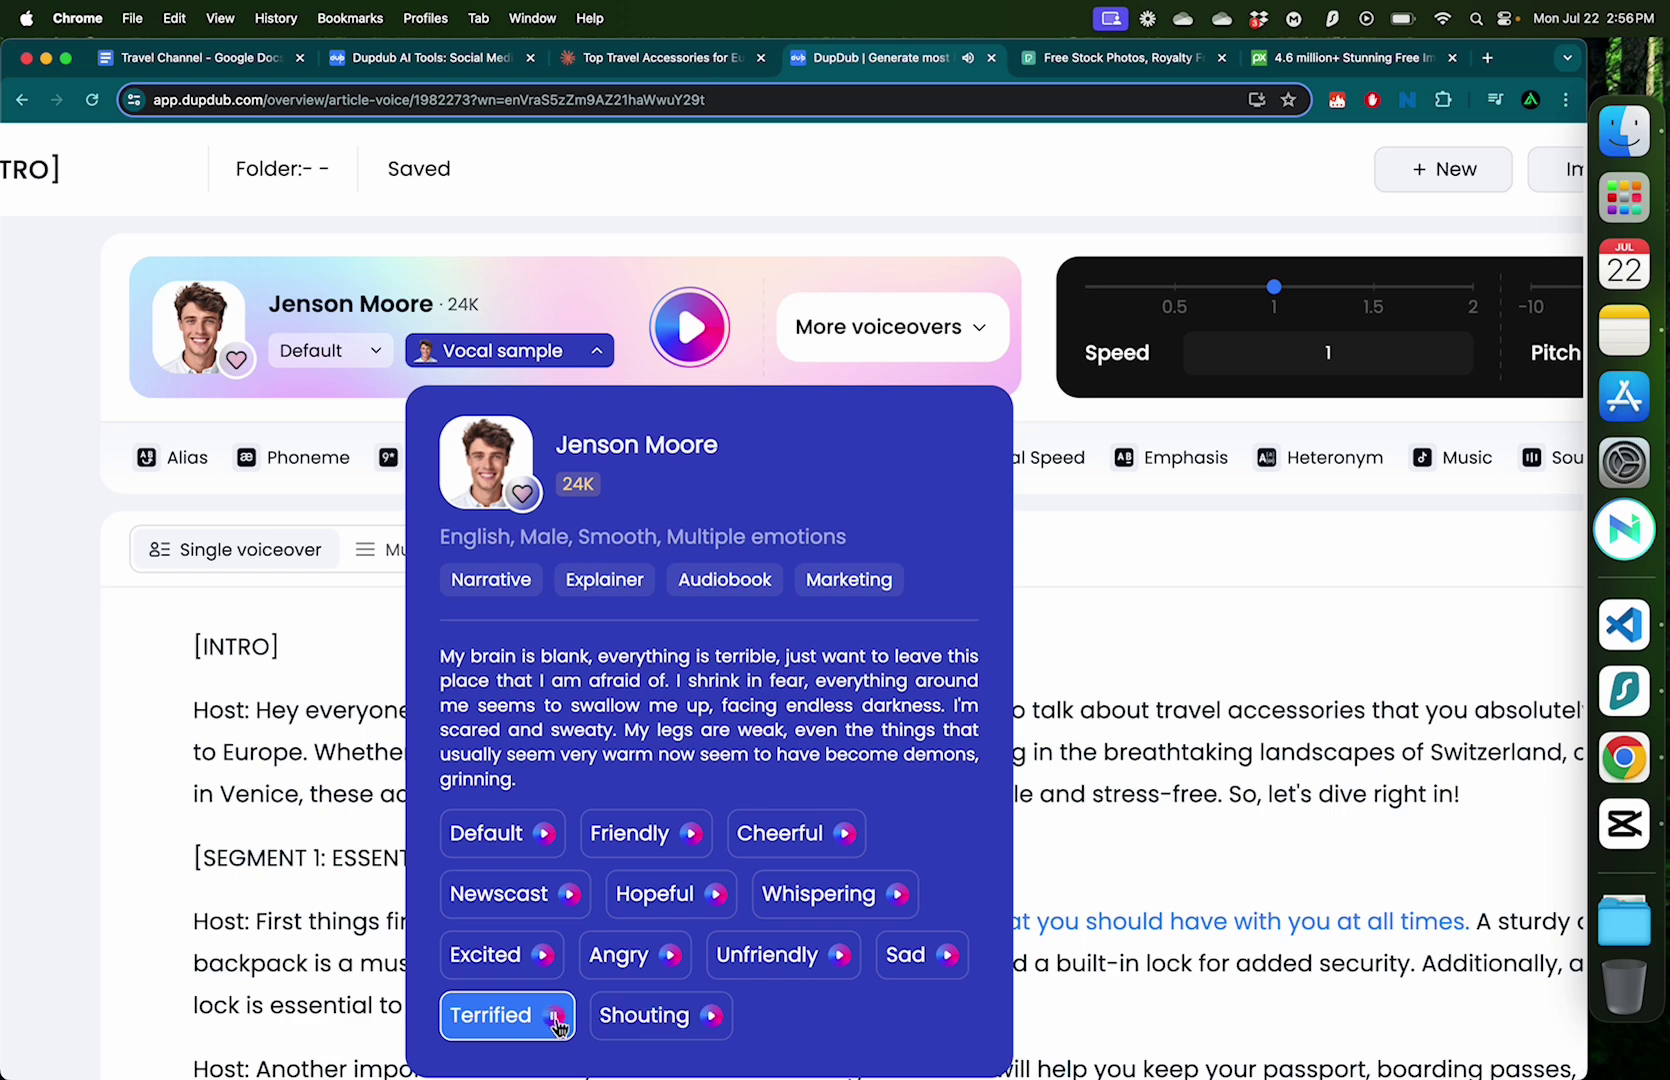
click(555, 1017)
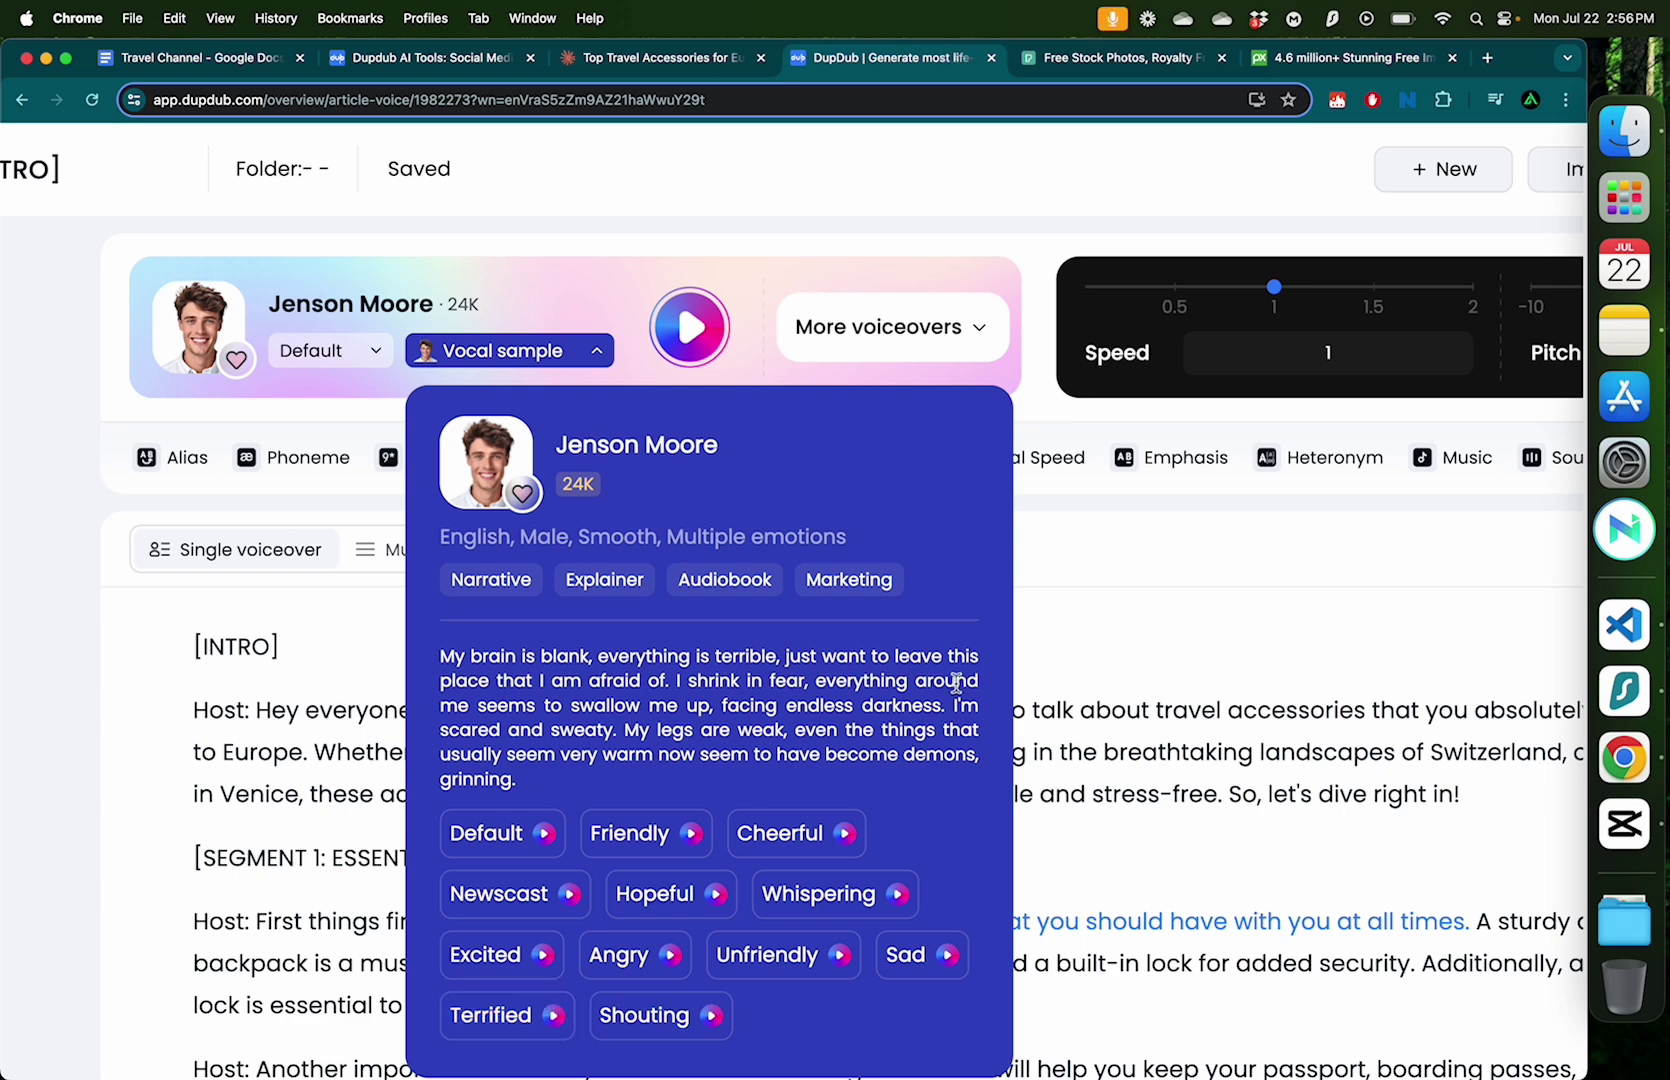
click(980, 250)
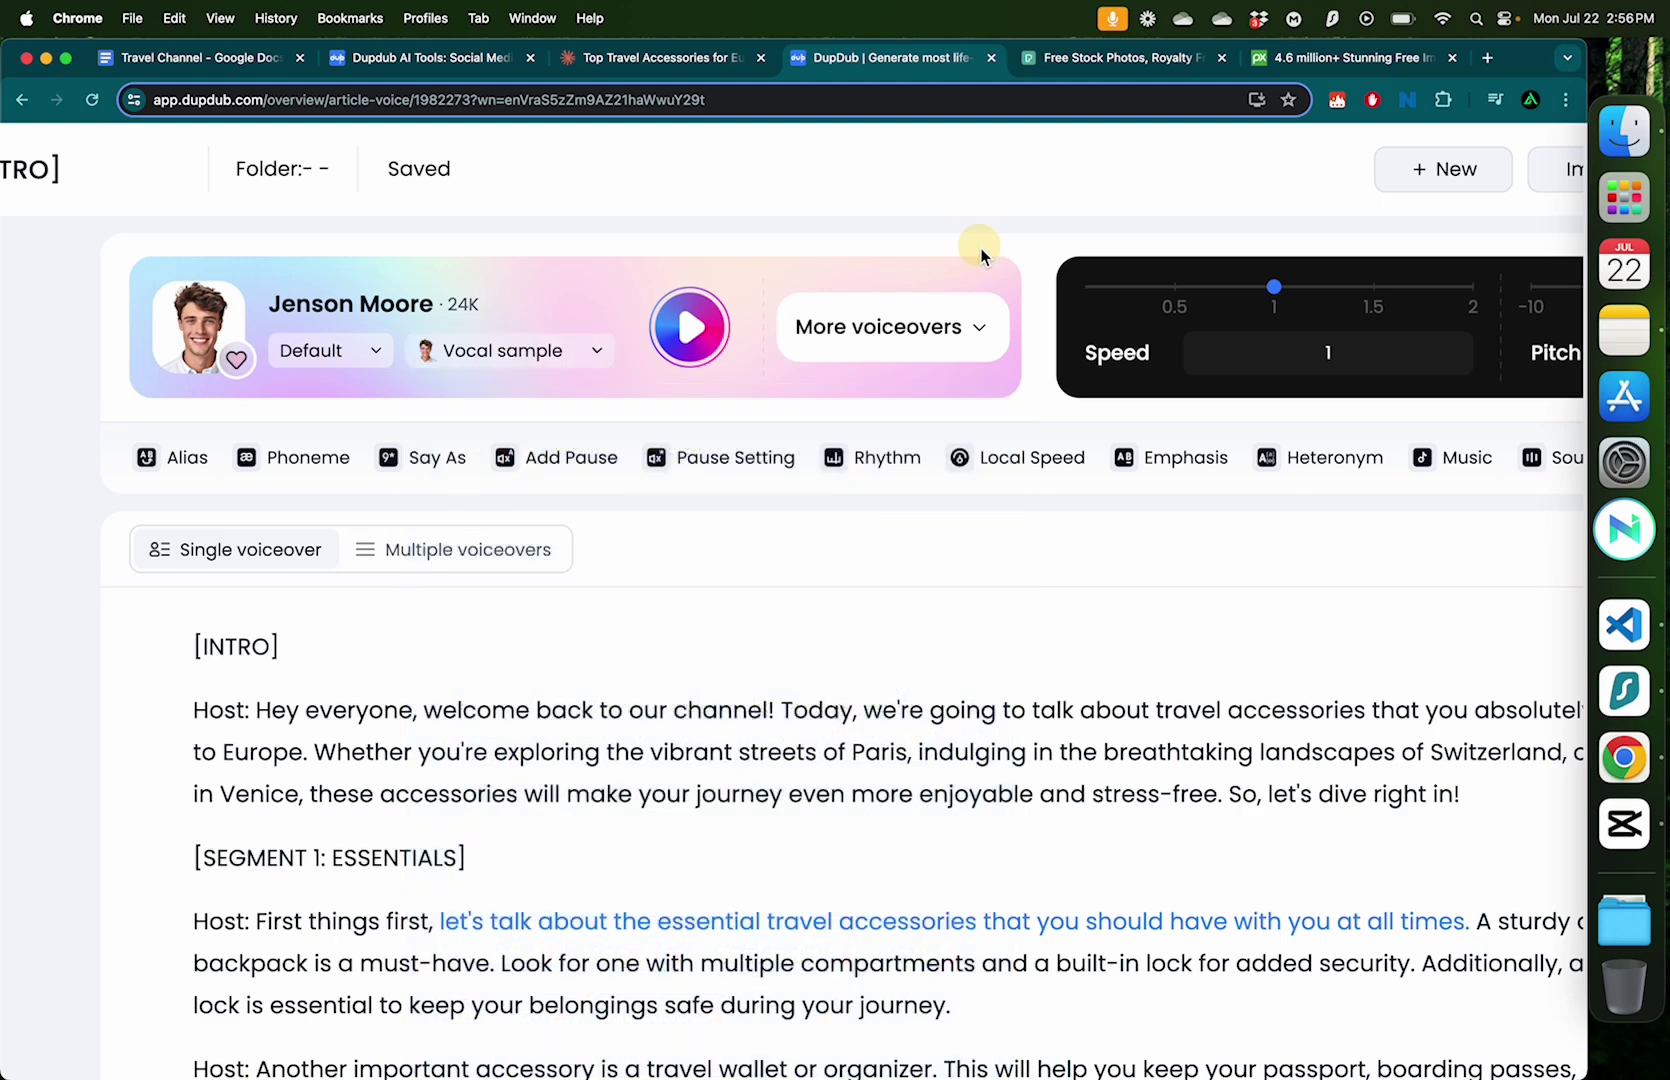
Step: Browse the voice list, selecting Gigi and sampling Mia's voice
click(965, 330)
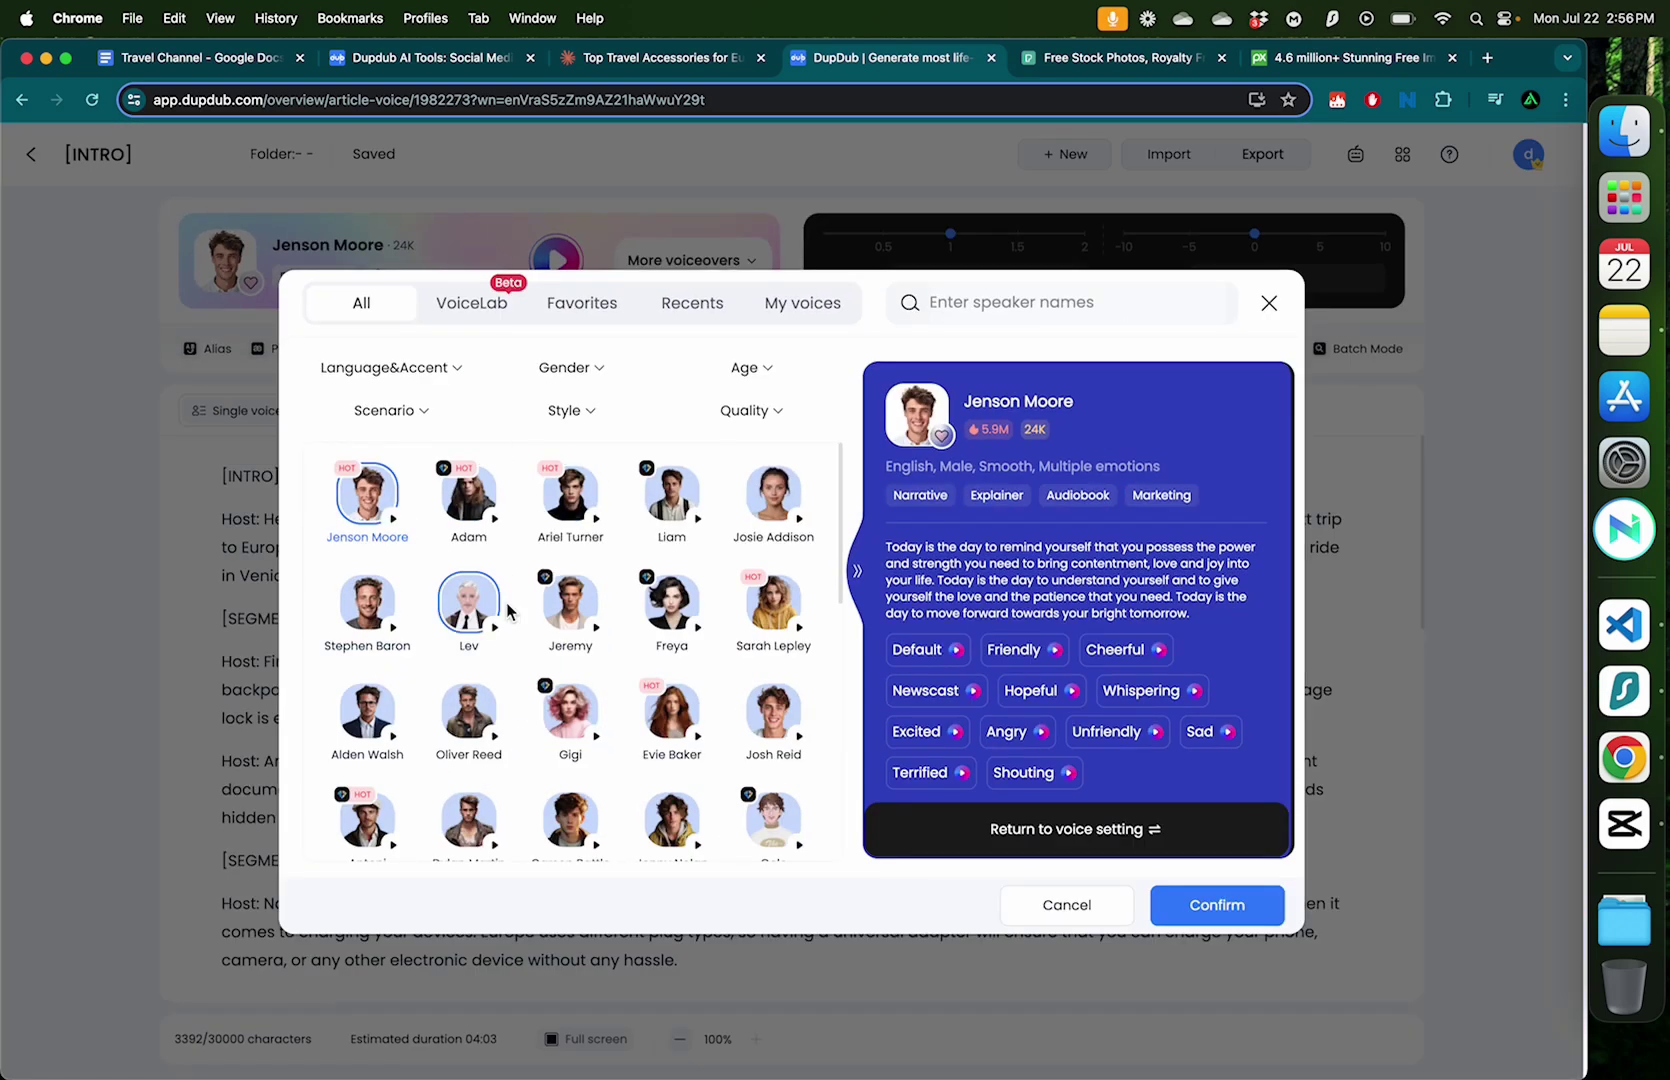
scroll(498, 770, down, 2)
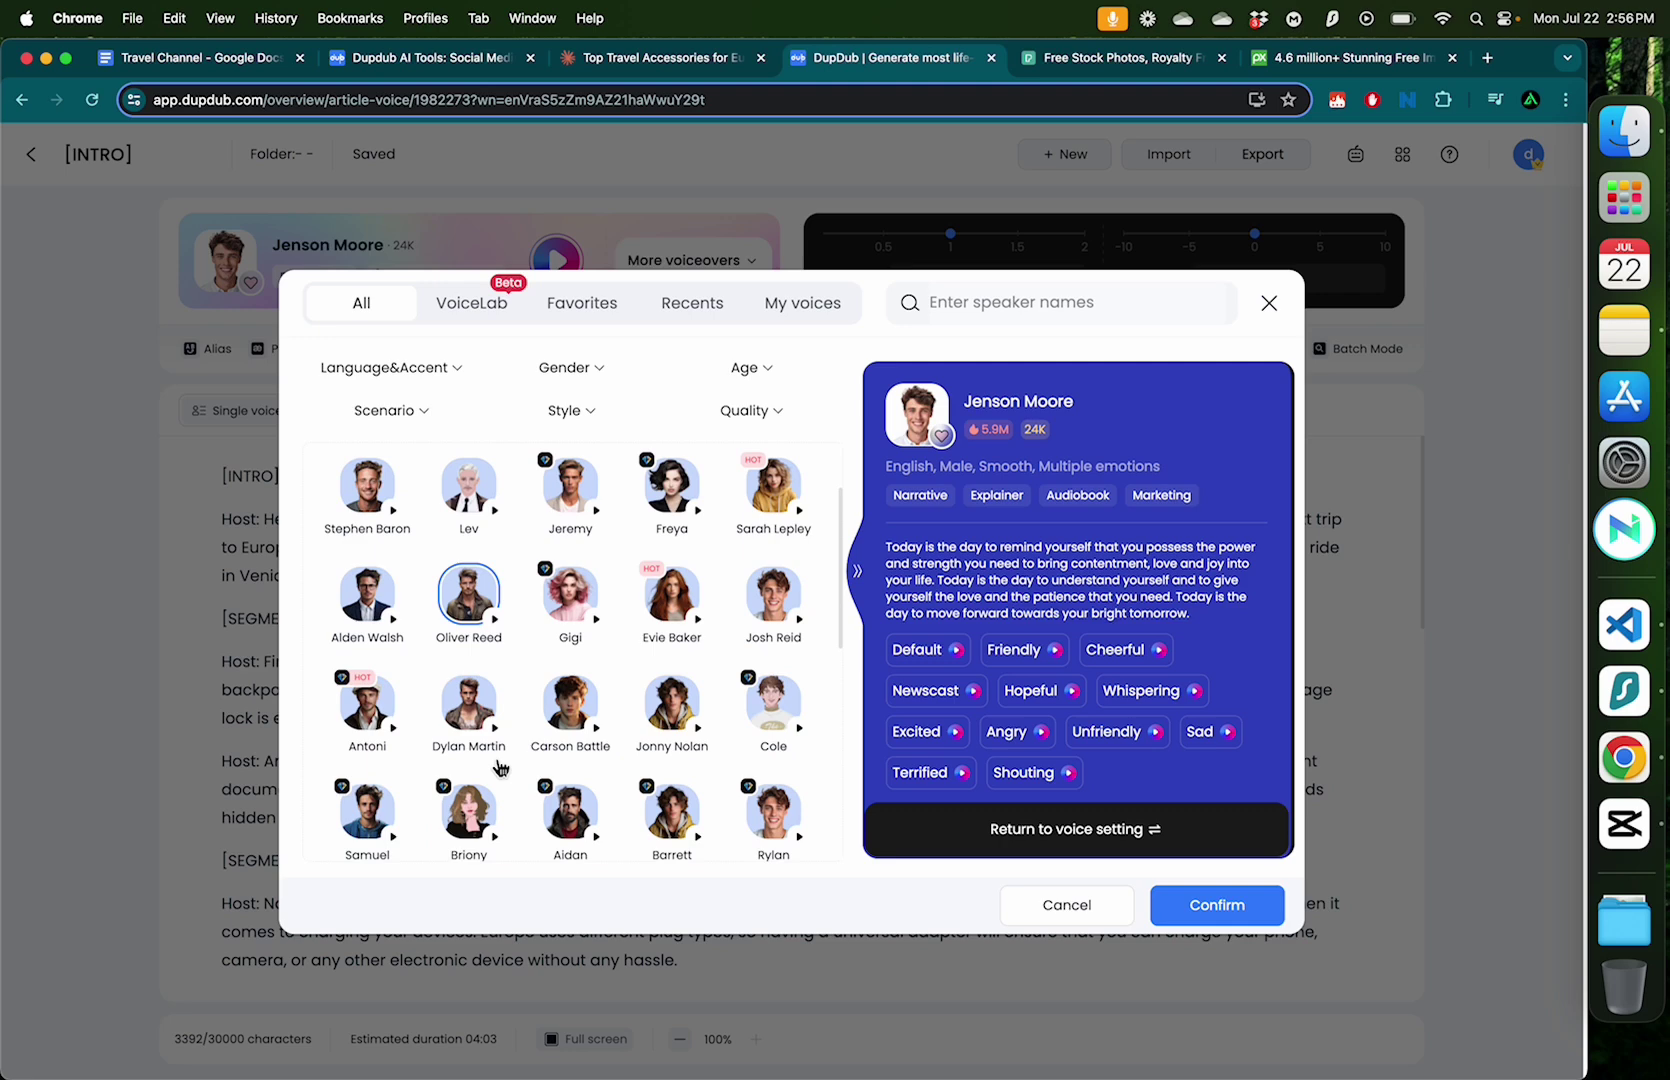
scroll(585, 600, down, 1)
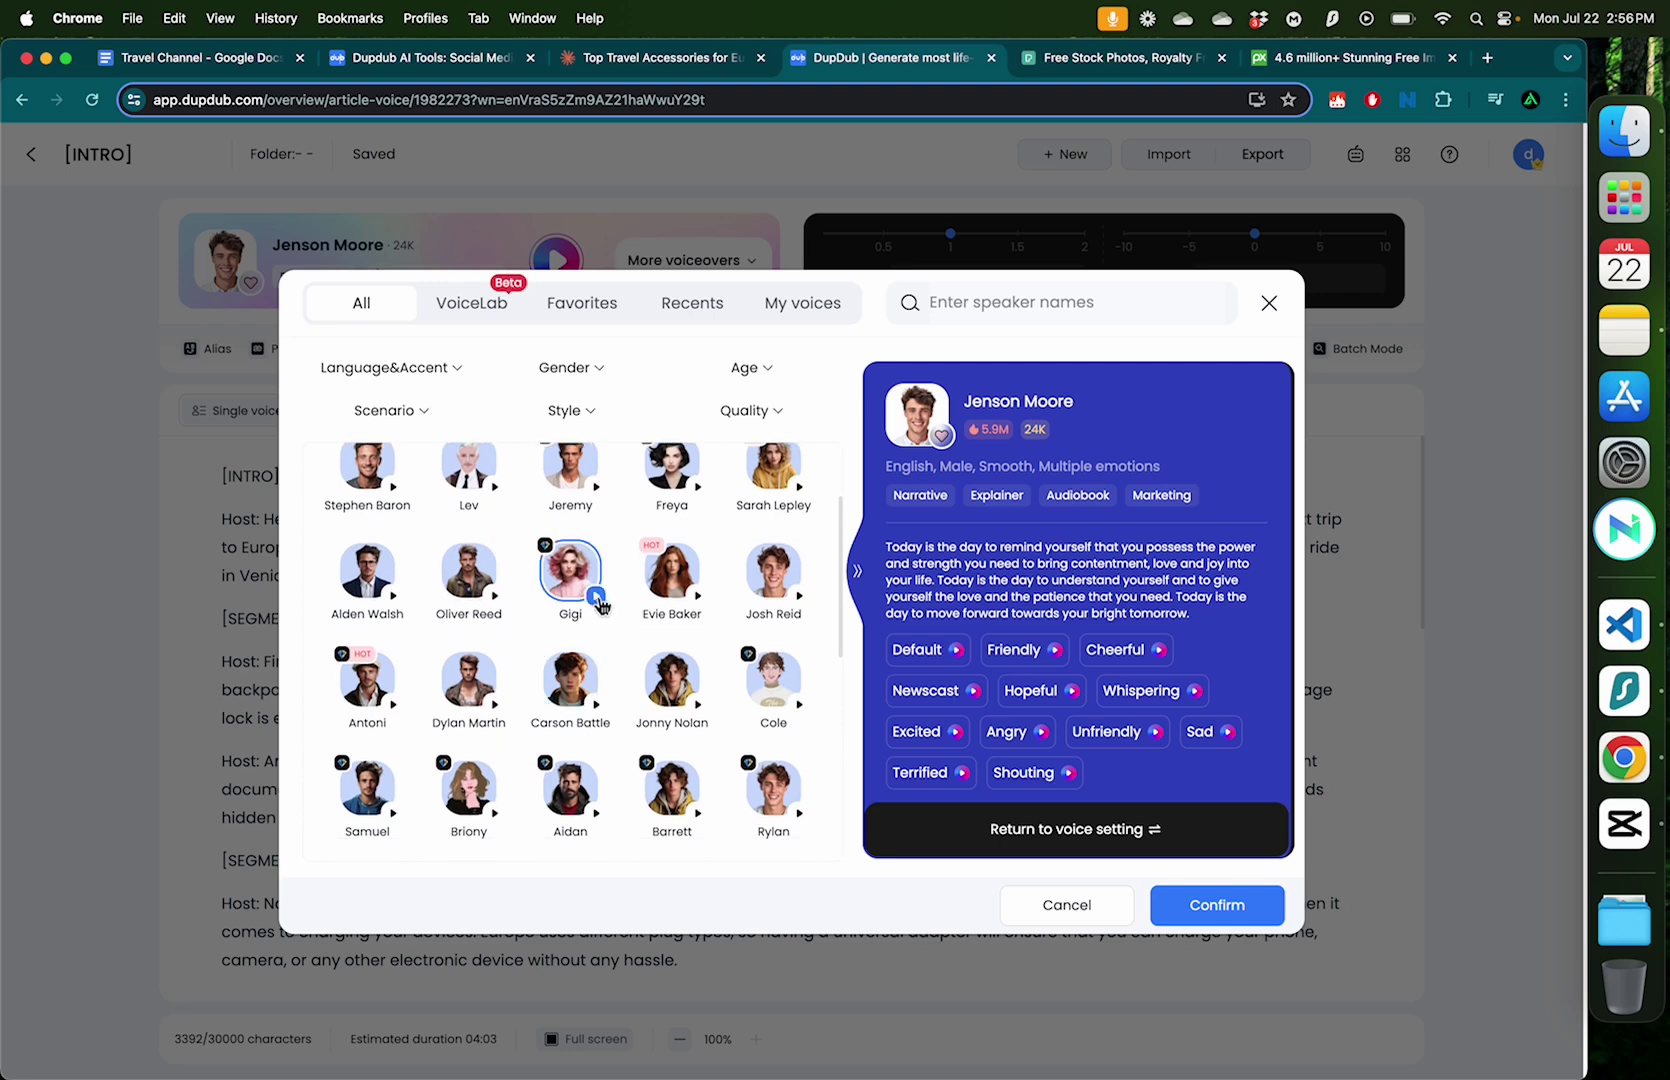
click(599, 603)
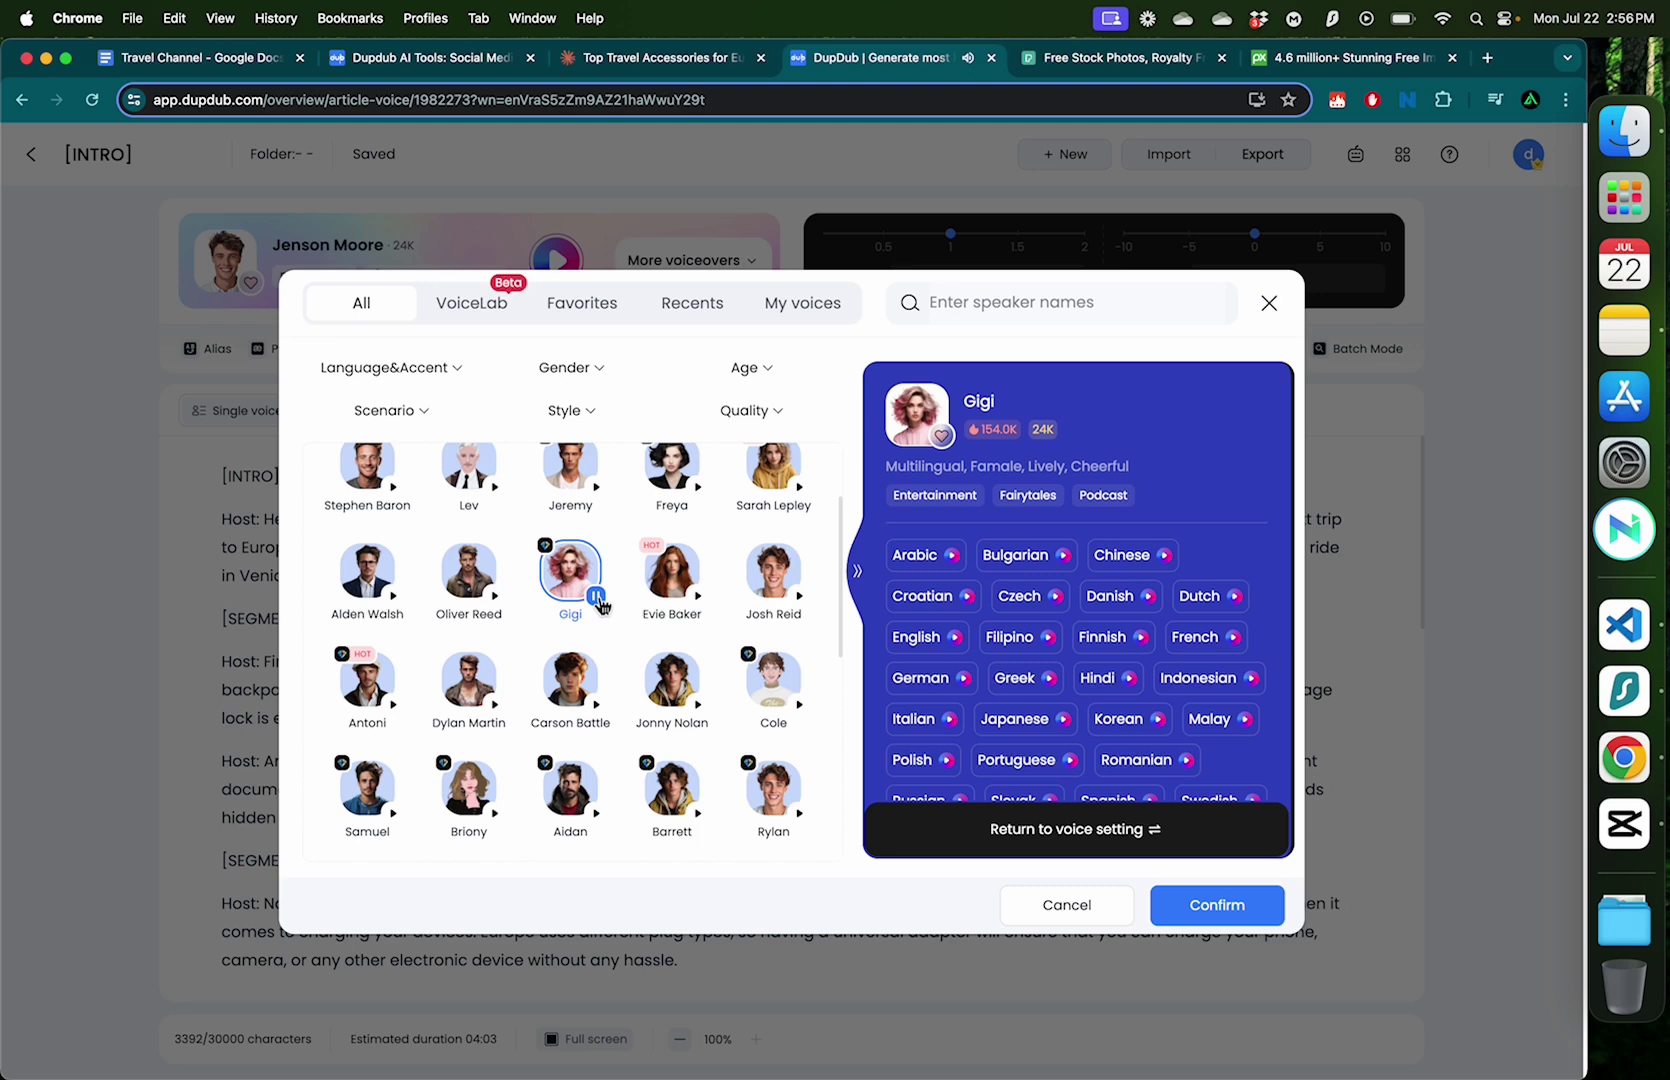
scroll(601, 605, down, 5)
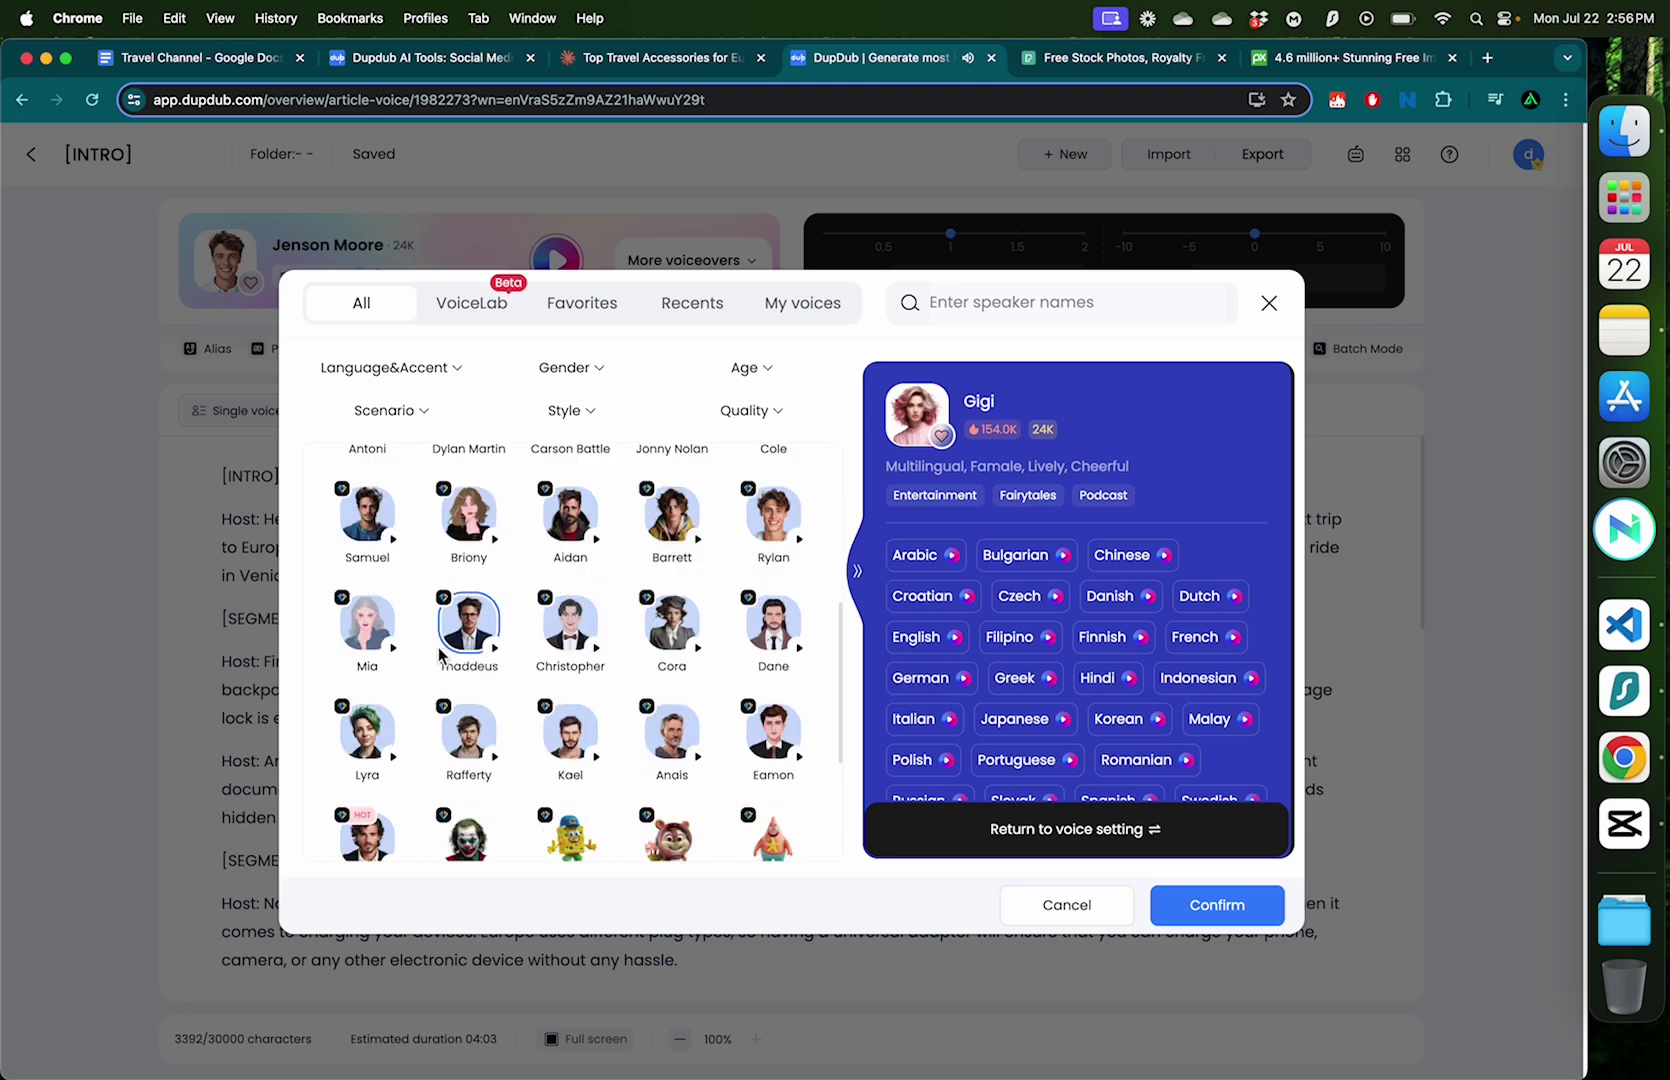
click(395, 652)
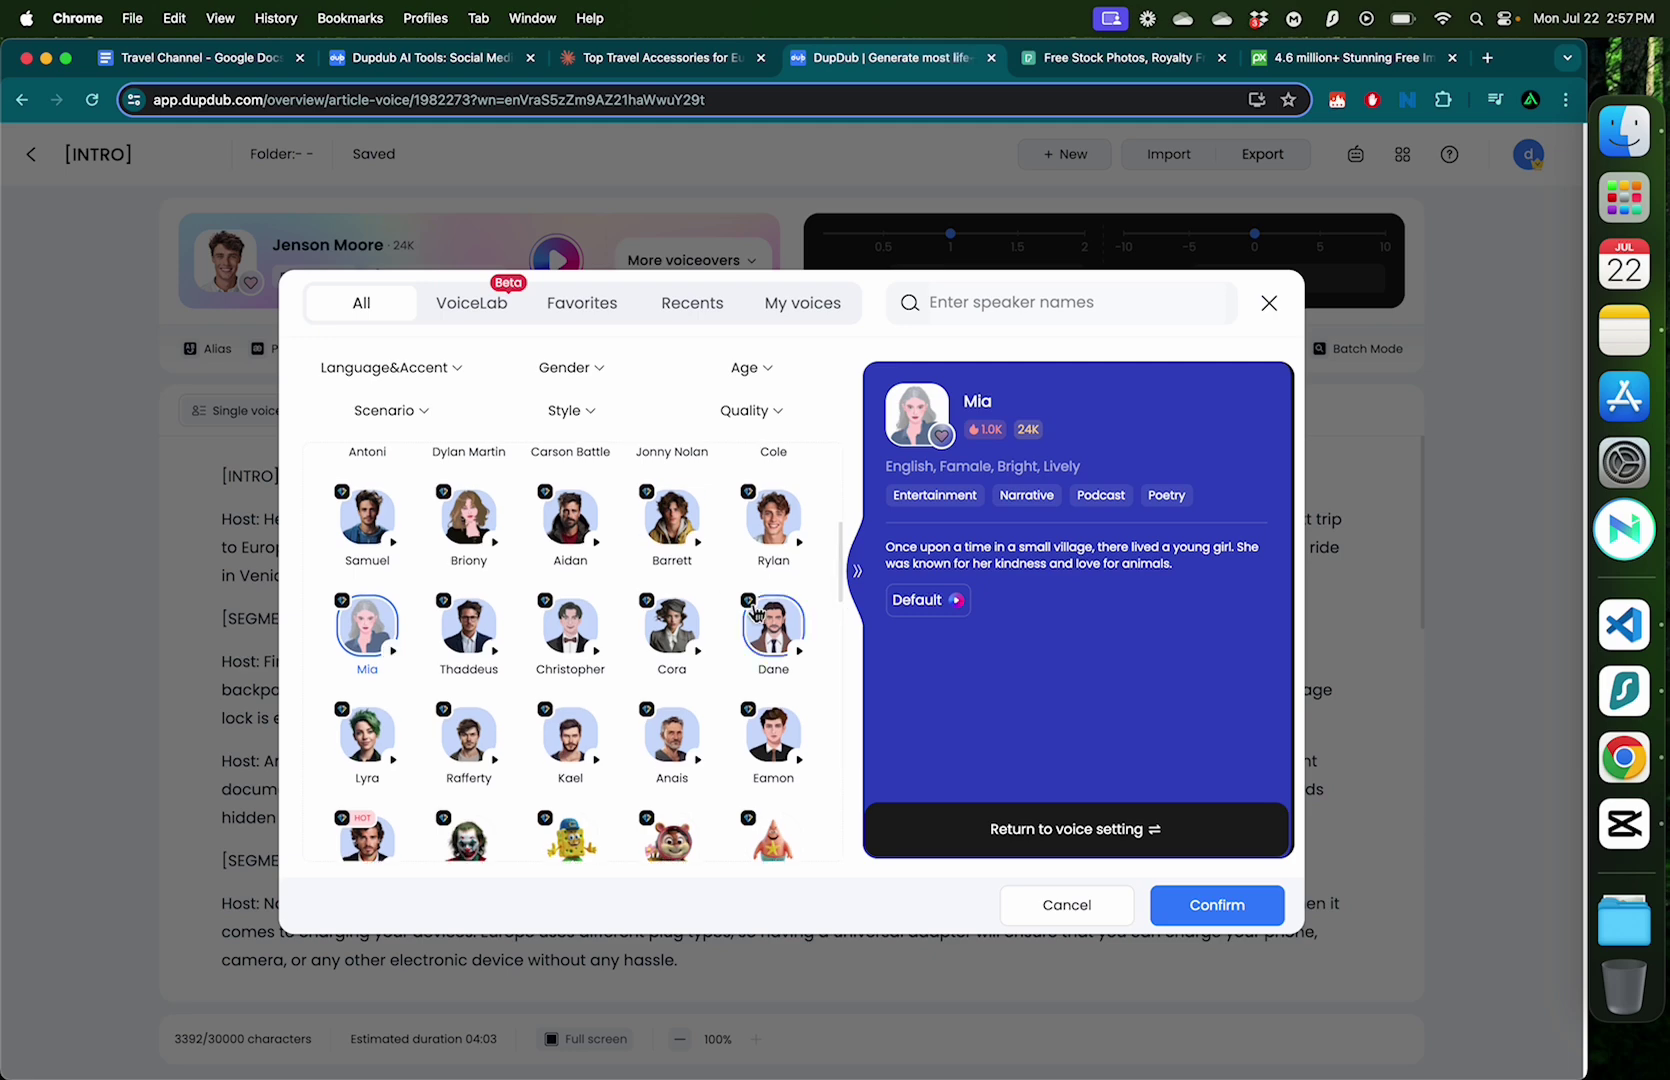
scroll(757, 612, down, 3)
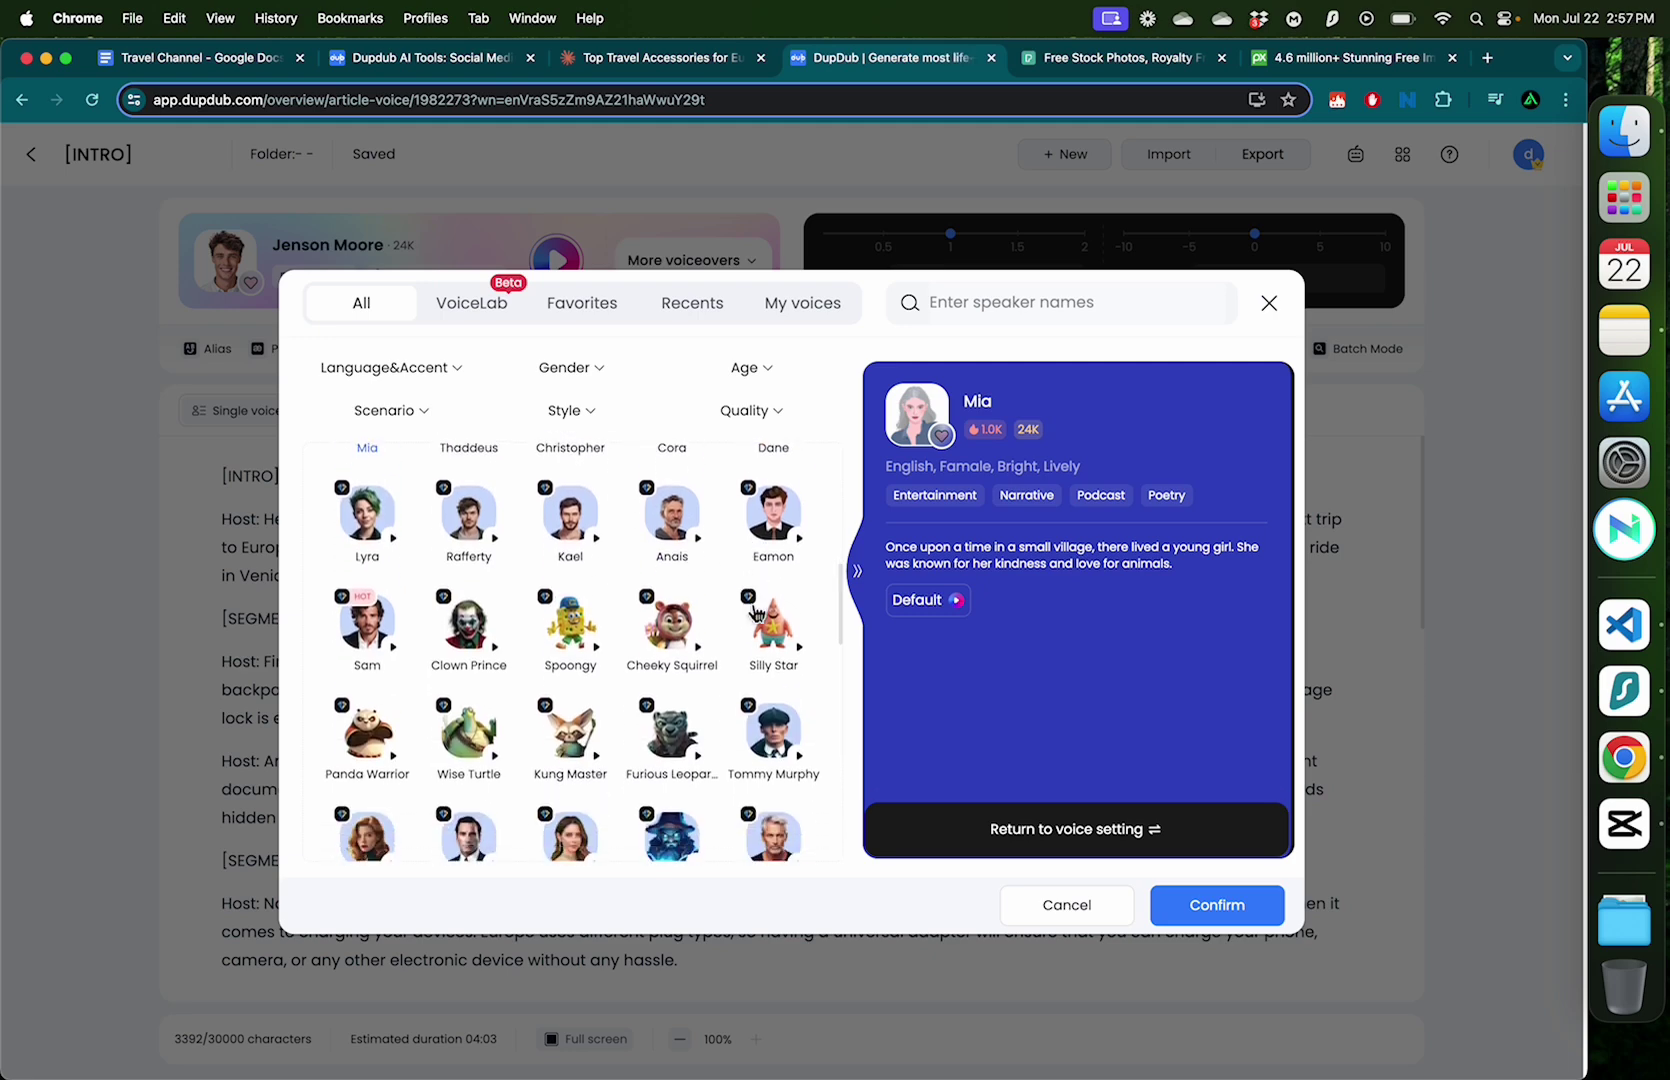
Step: Preview the Silly Star, Panda Warrior, Wise Turtle and Adam Kelly voices
click(808, 653)
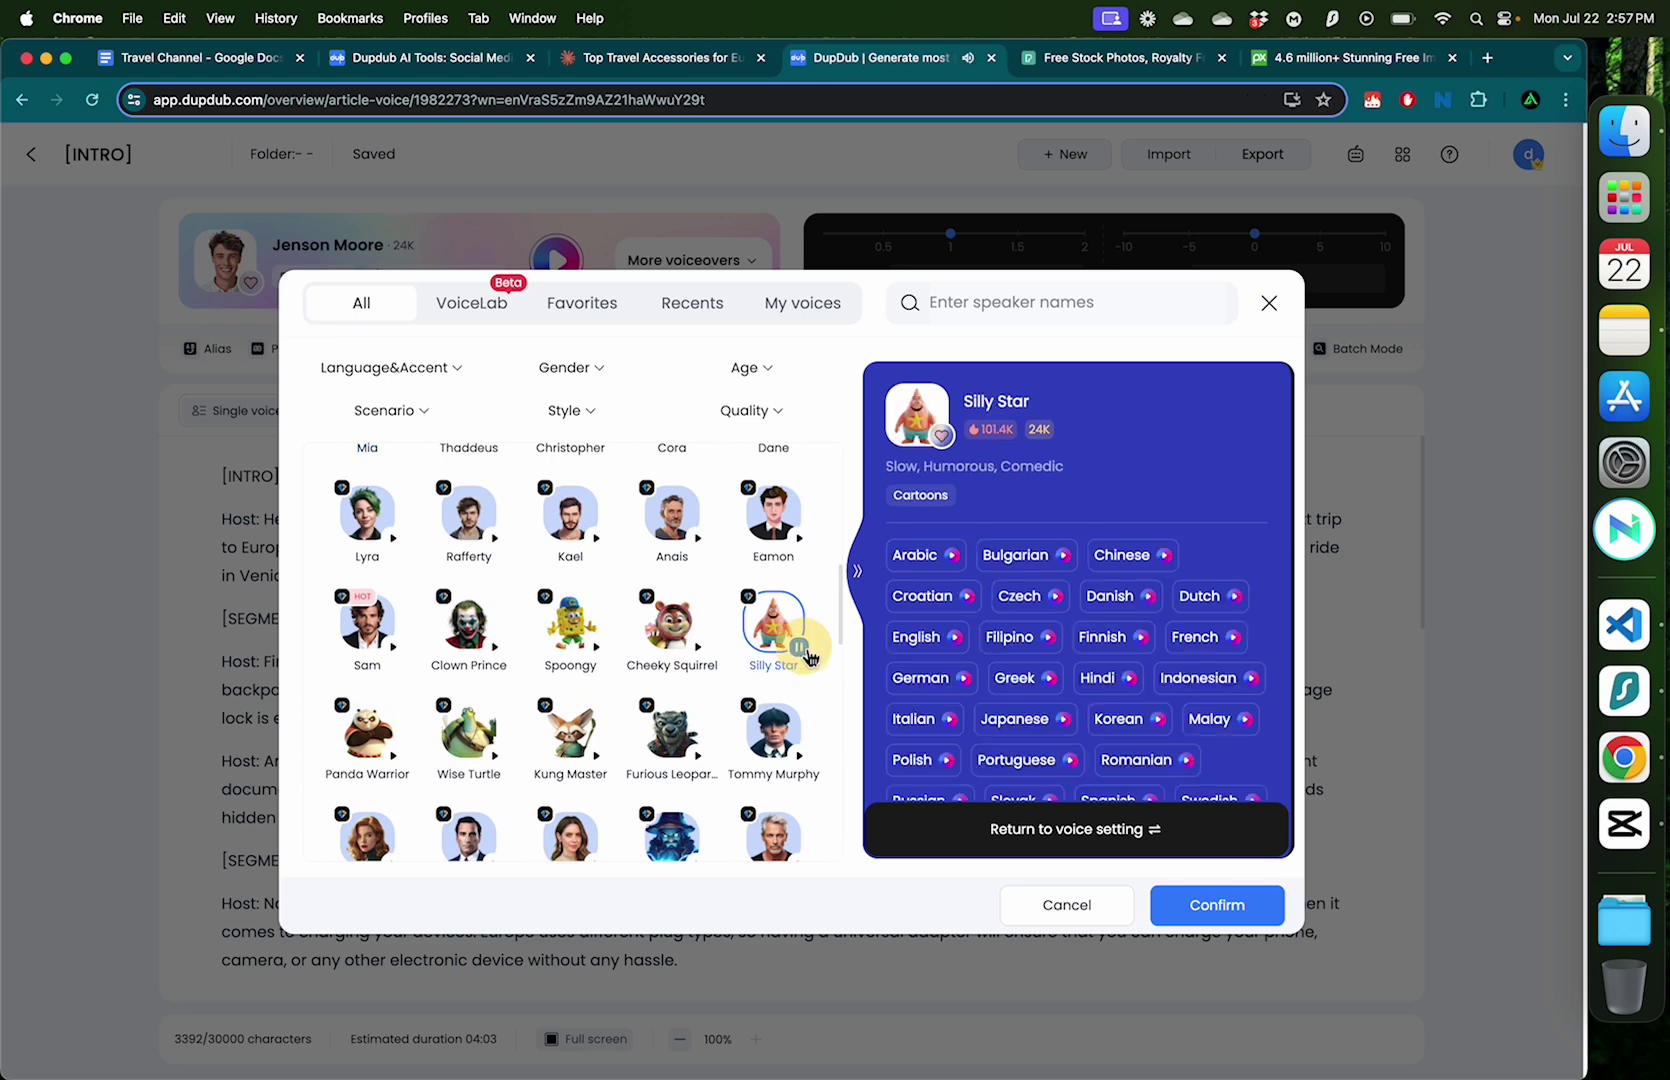
click(399, 765)
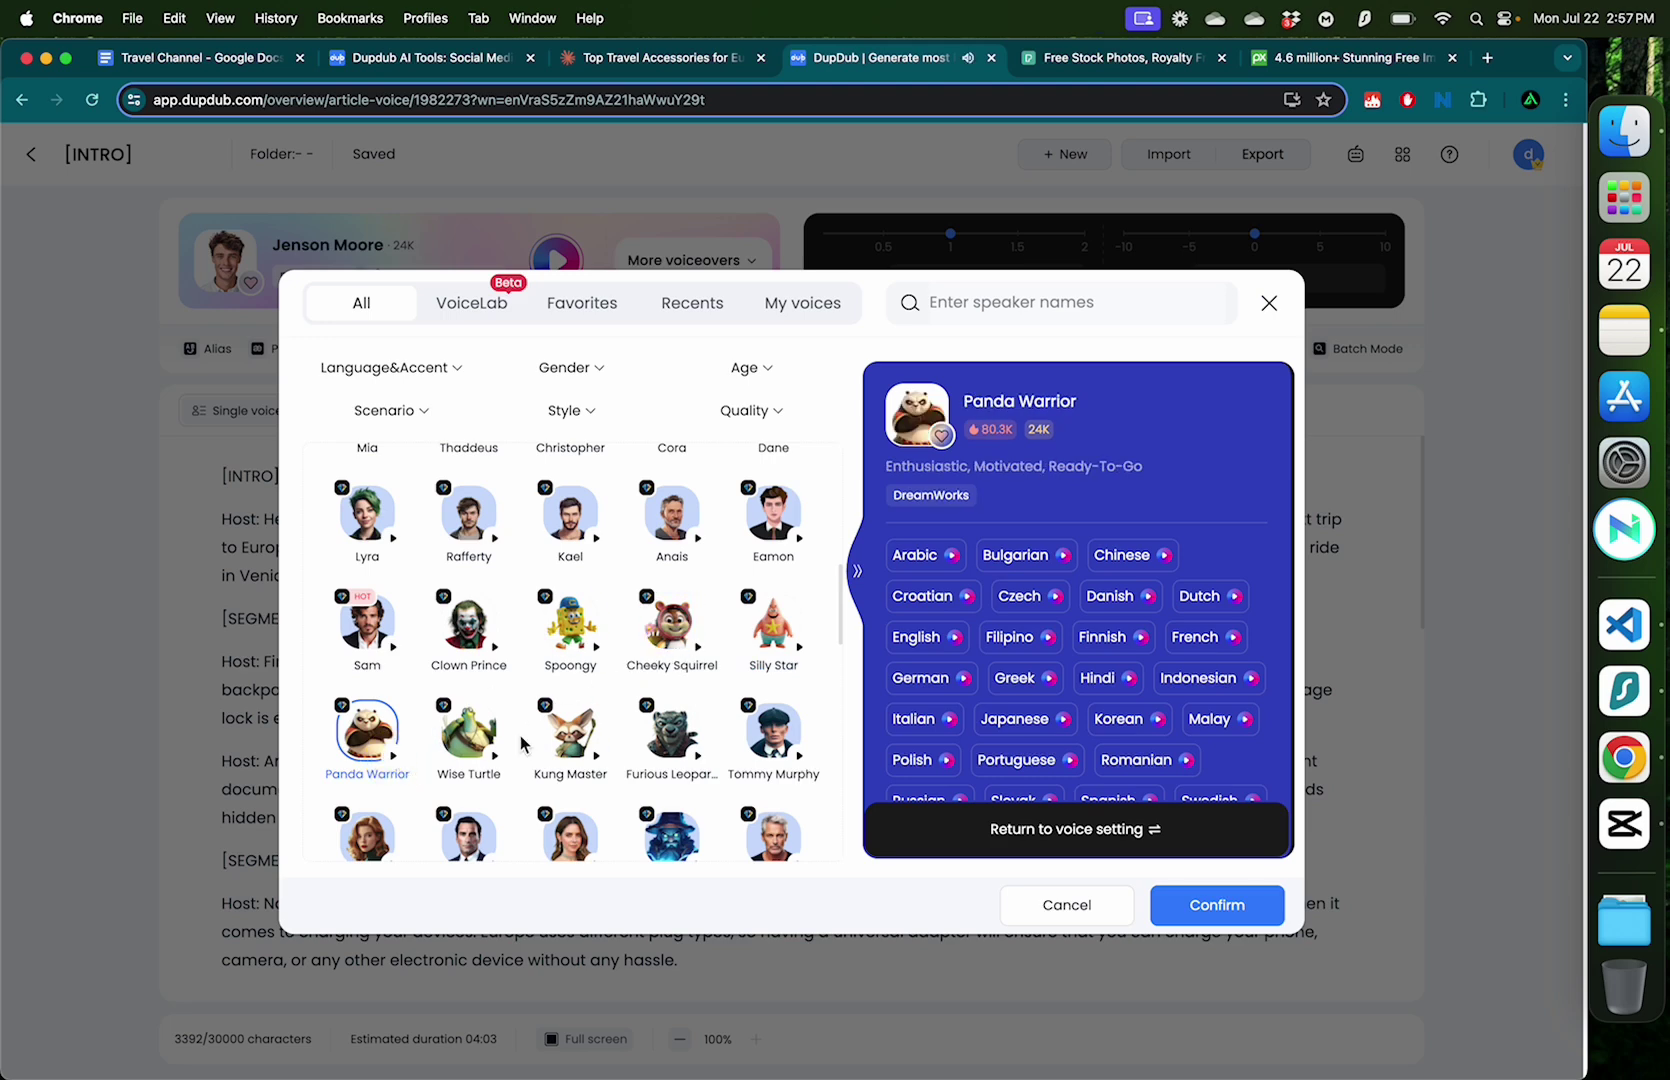
click(497, 763)
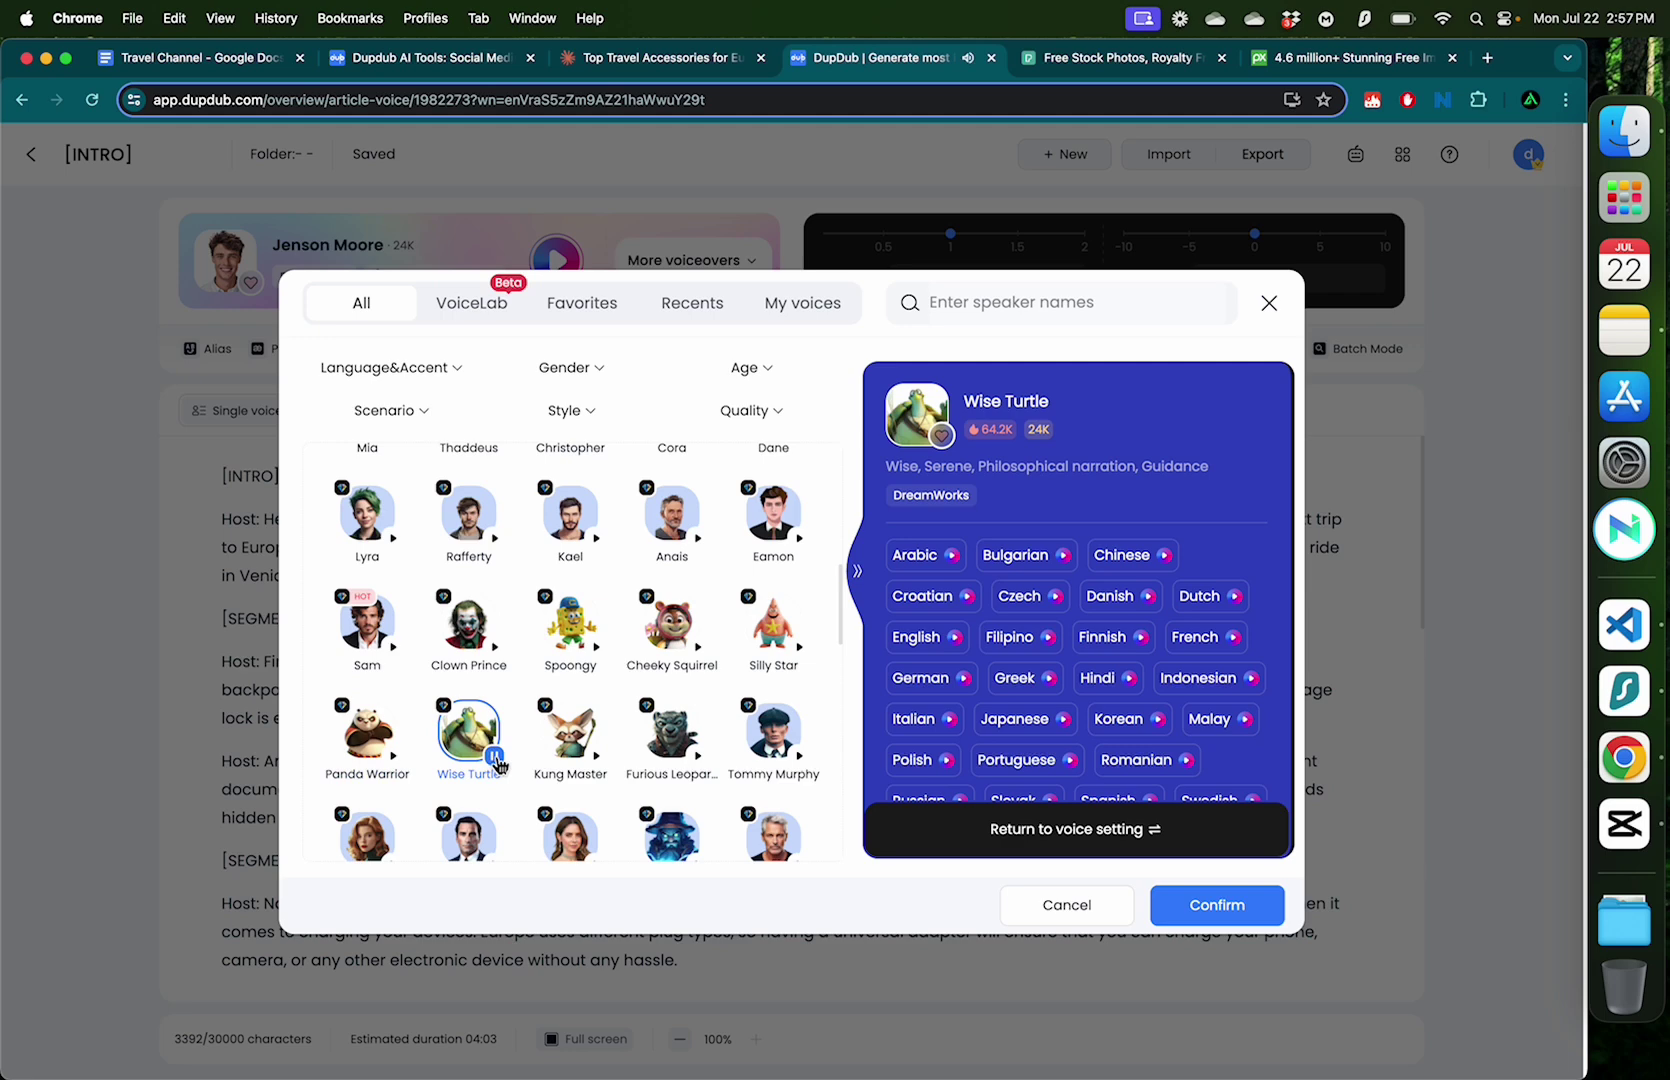
scroll(497, 763, up, 5)
scroll(778, 748, down, 4)
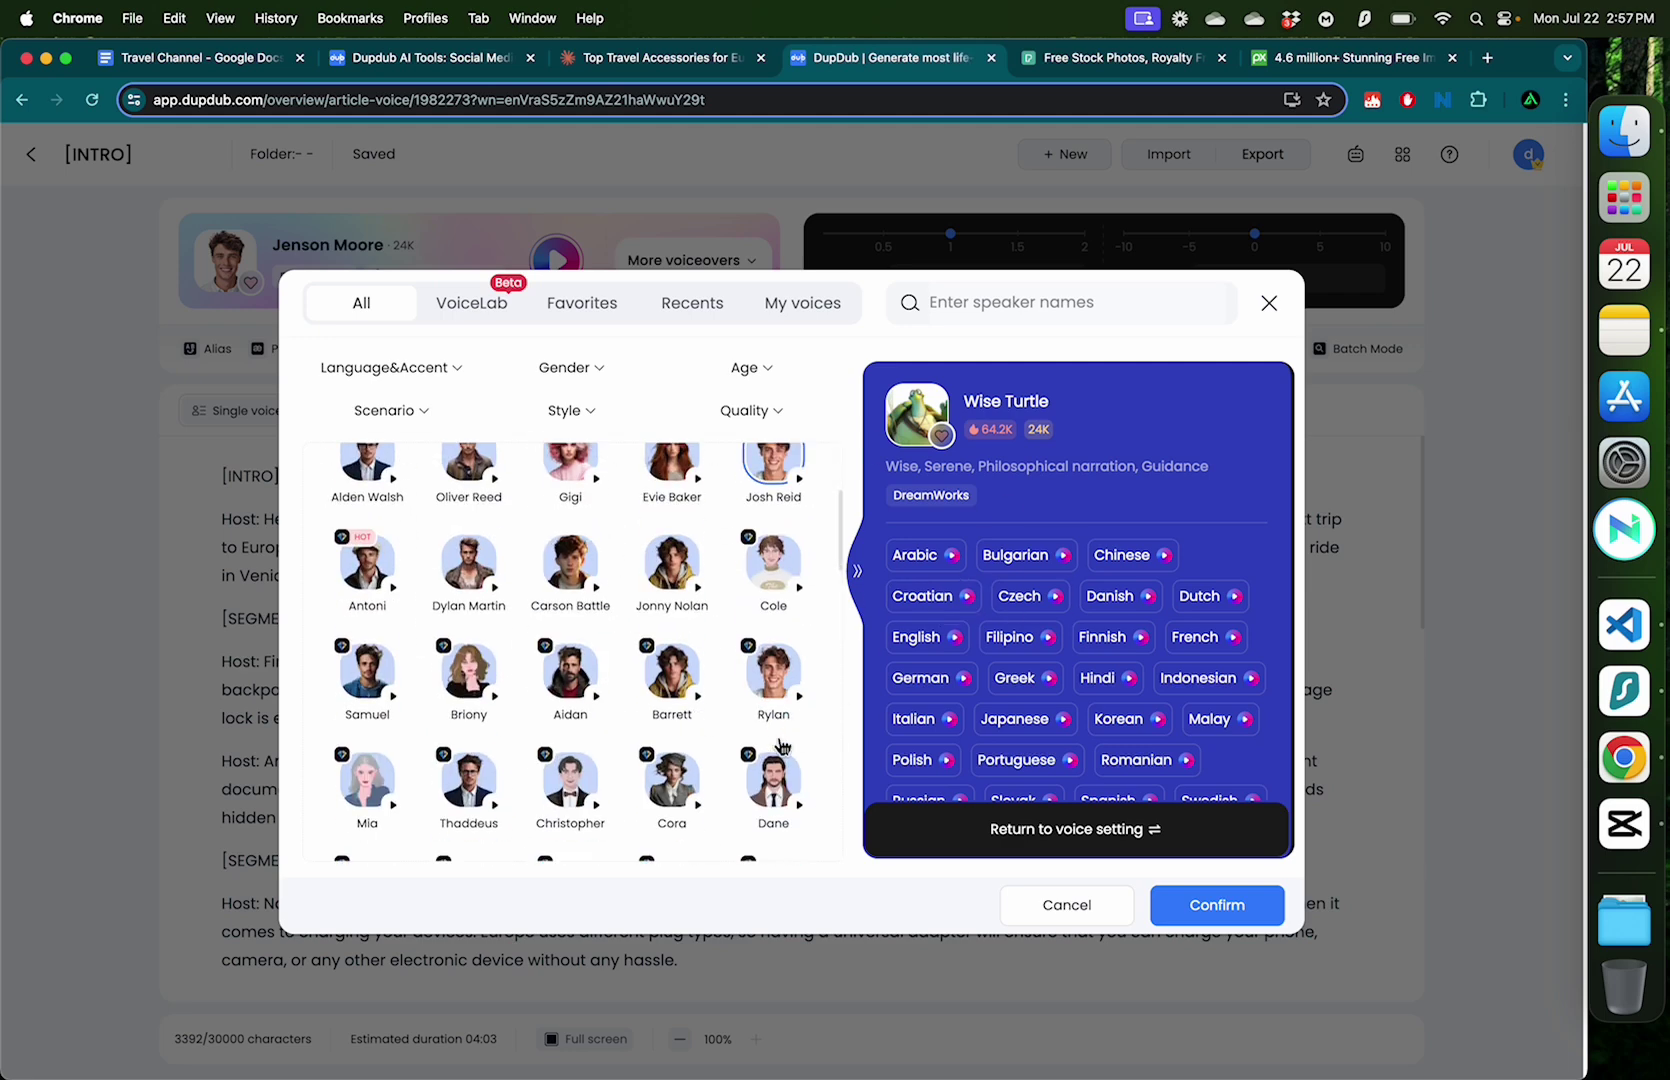
scroll(778, 748, down, 5)
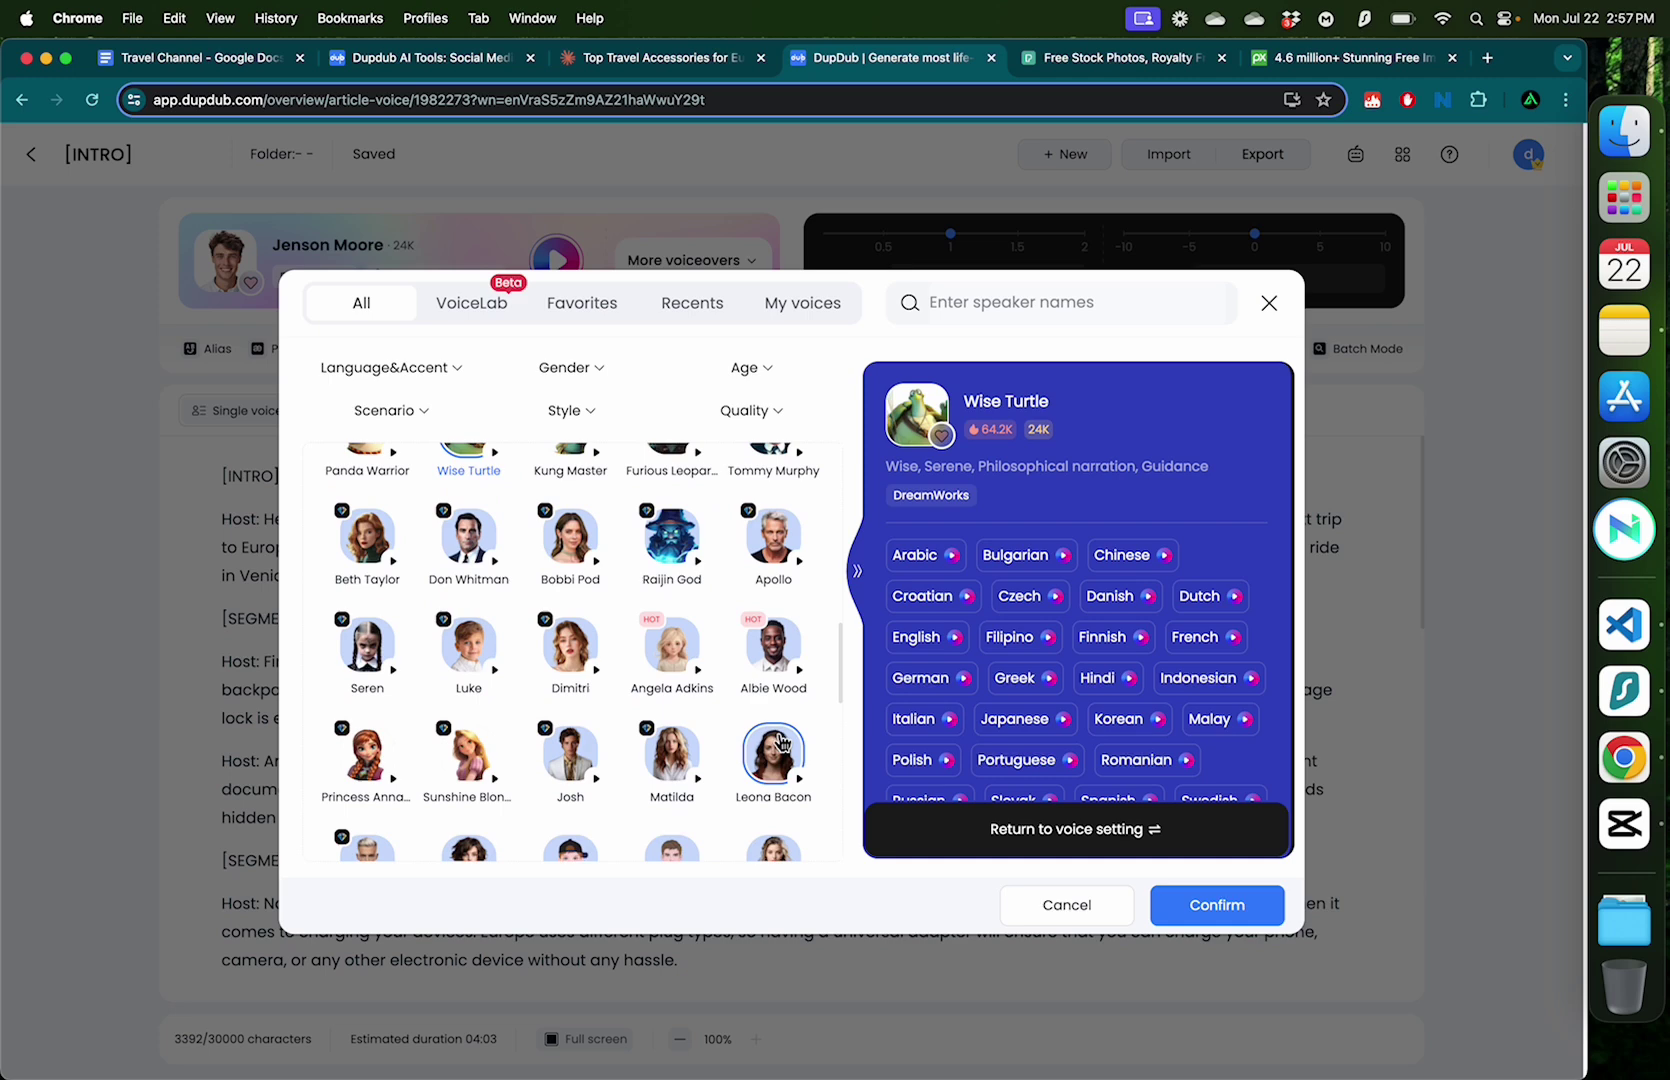
scroll(779, 741, down, 3)
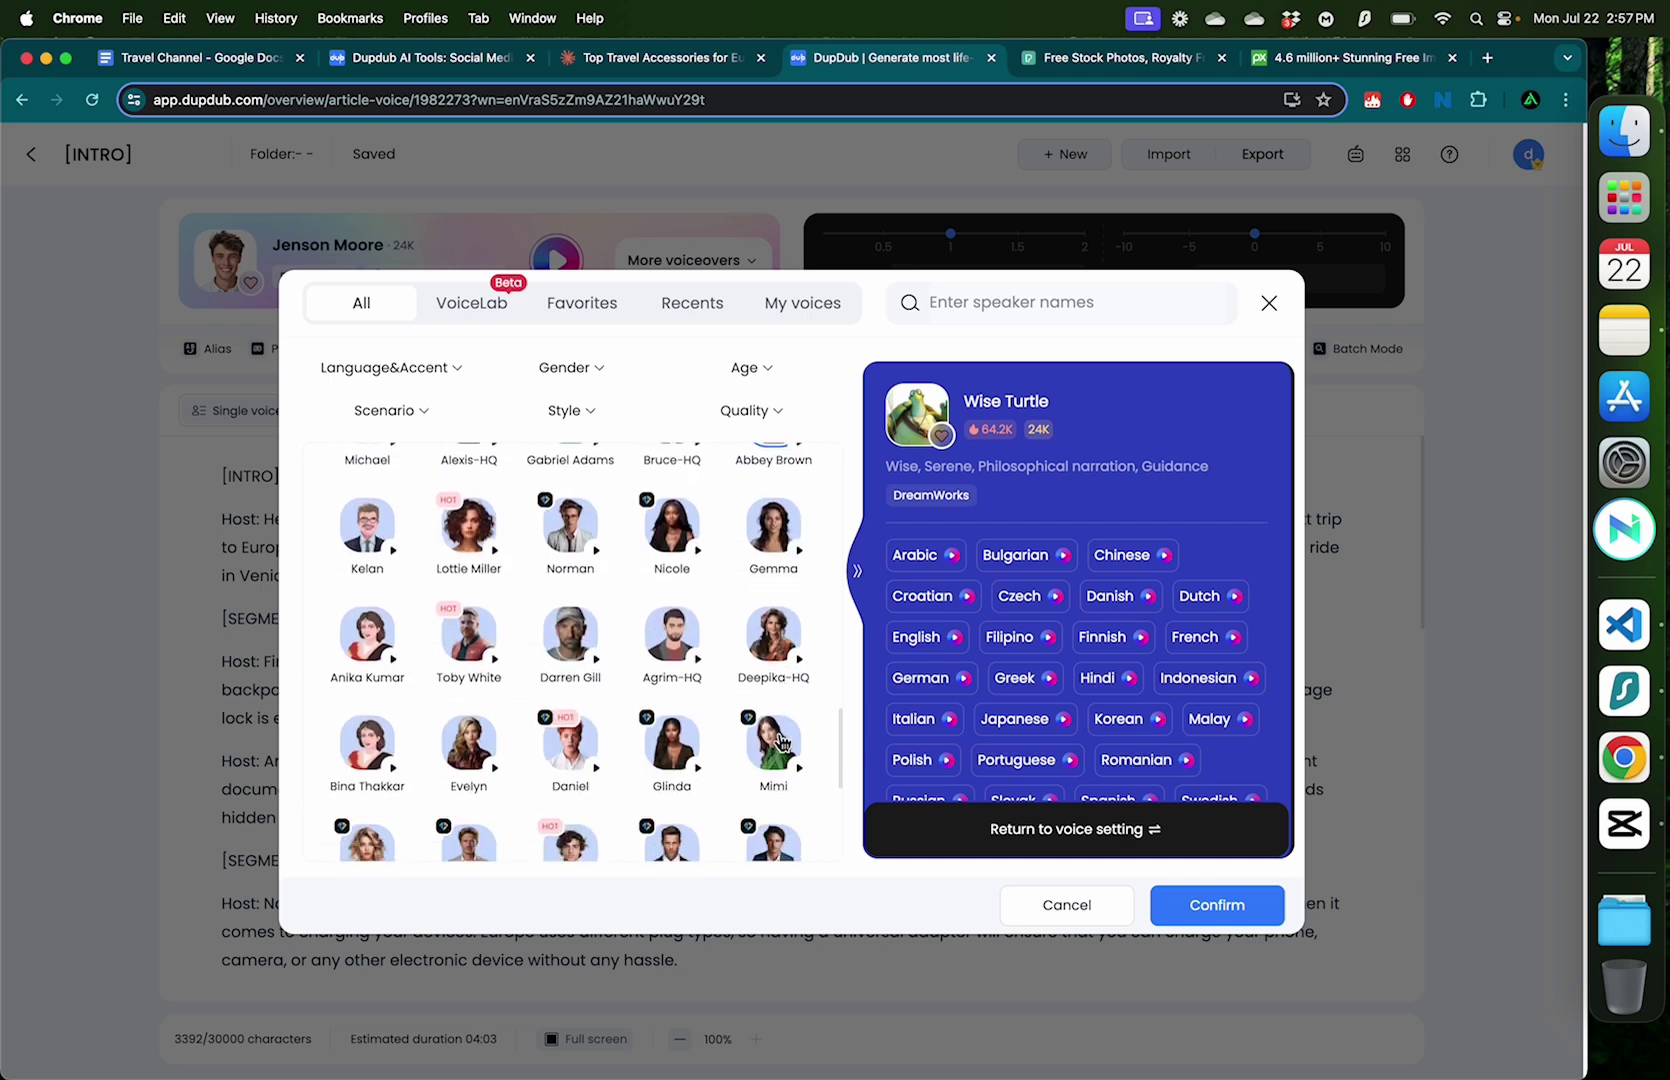
scroll(768, 538, up, 4)
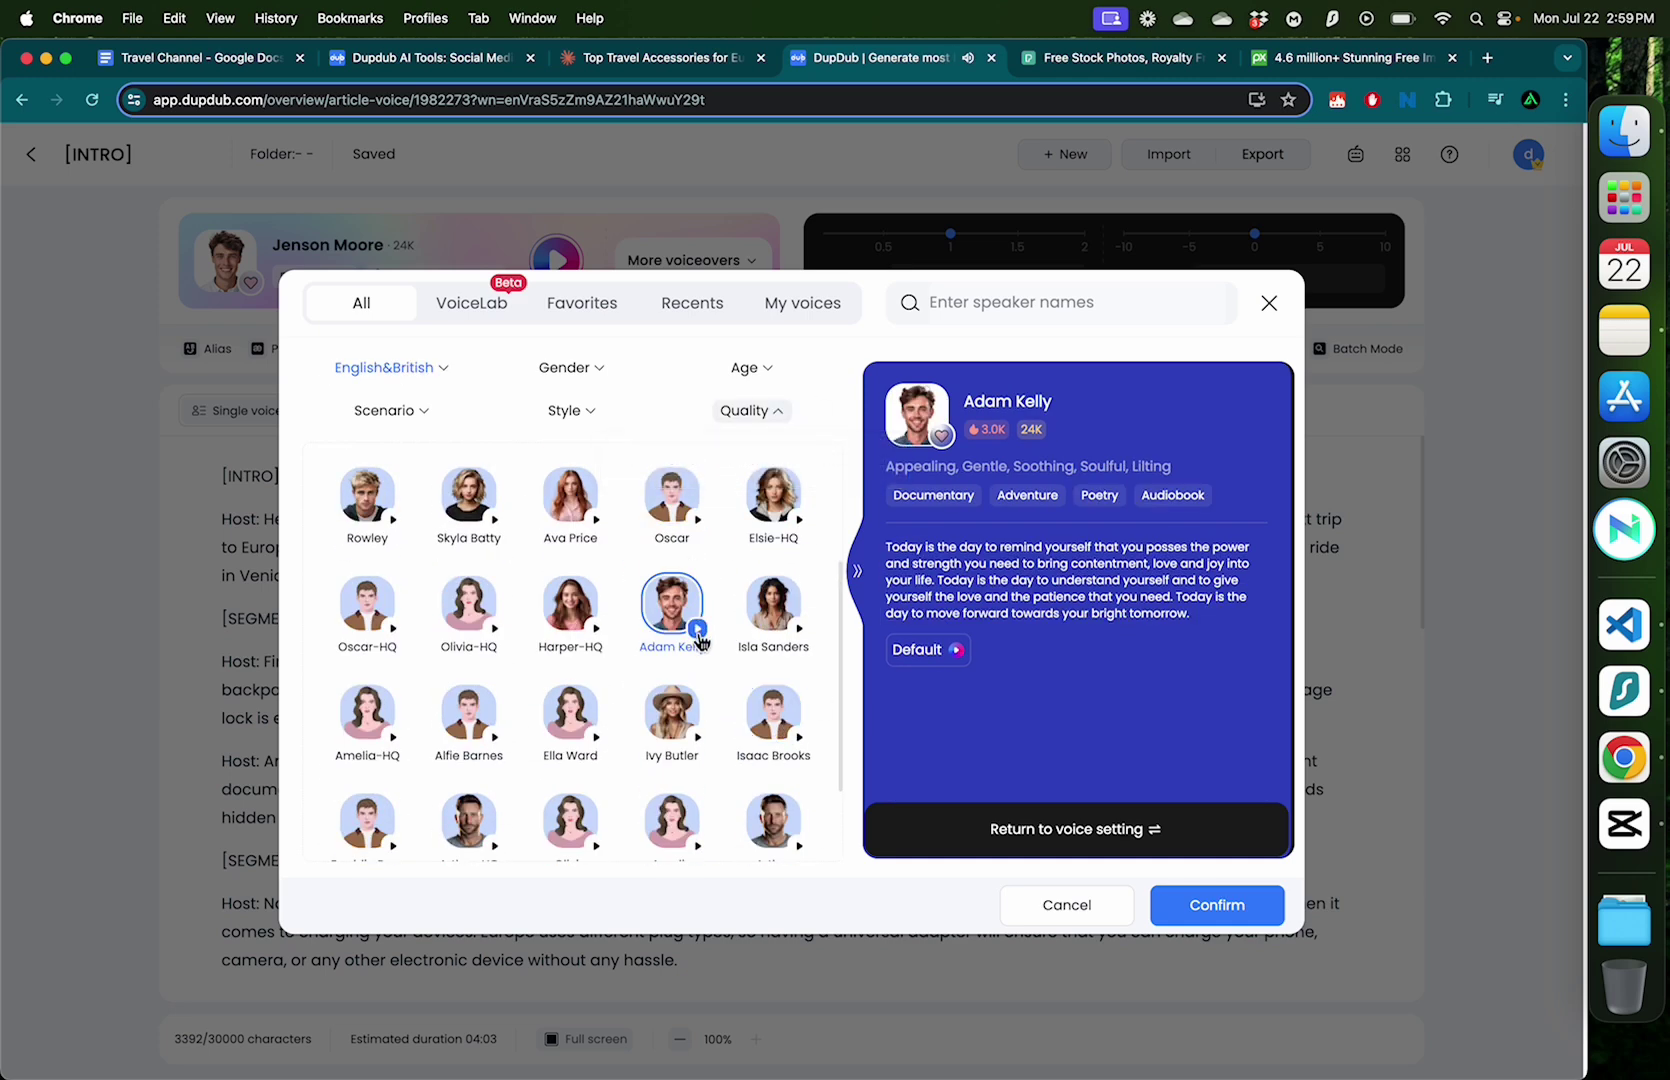
click(698, 630)
Step: Confirm Adam Kelly as the voice and delete the section headers from [INTRO] to [OUTRO]
click(1238, 915)
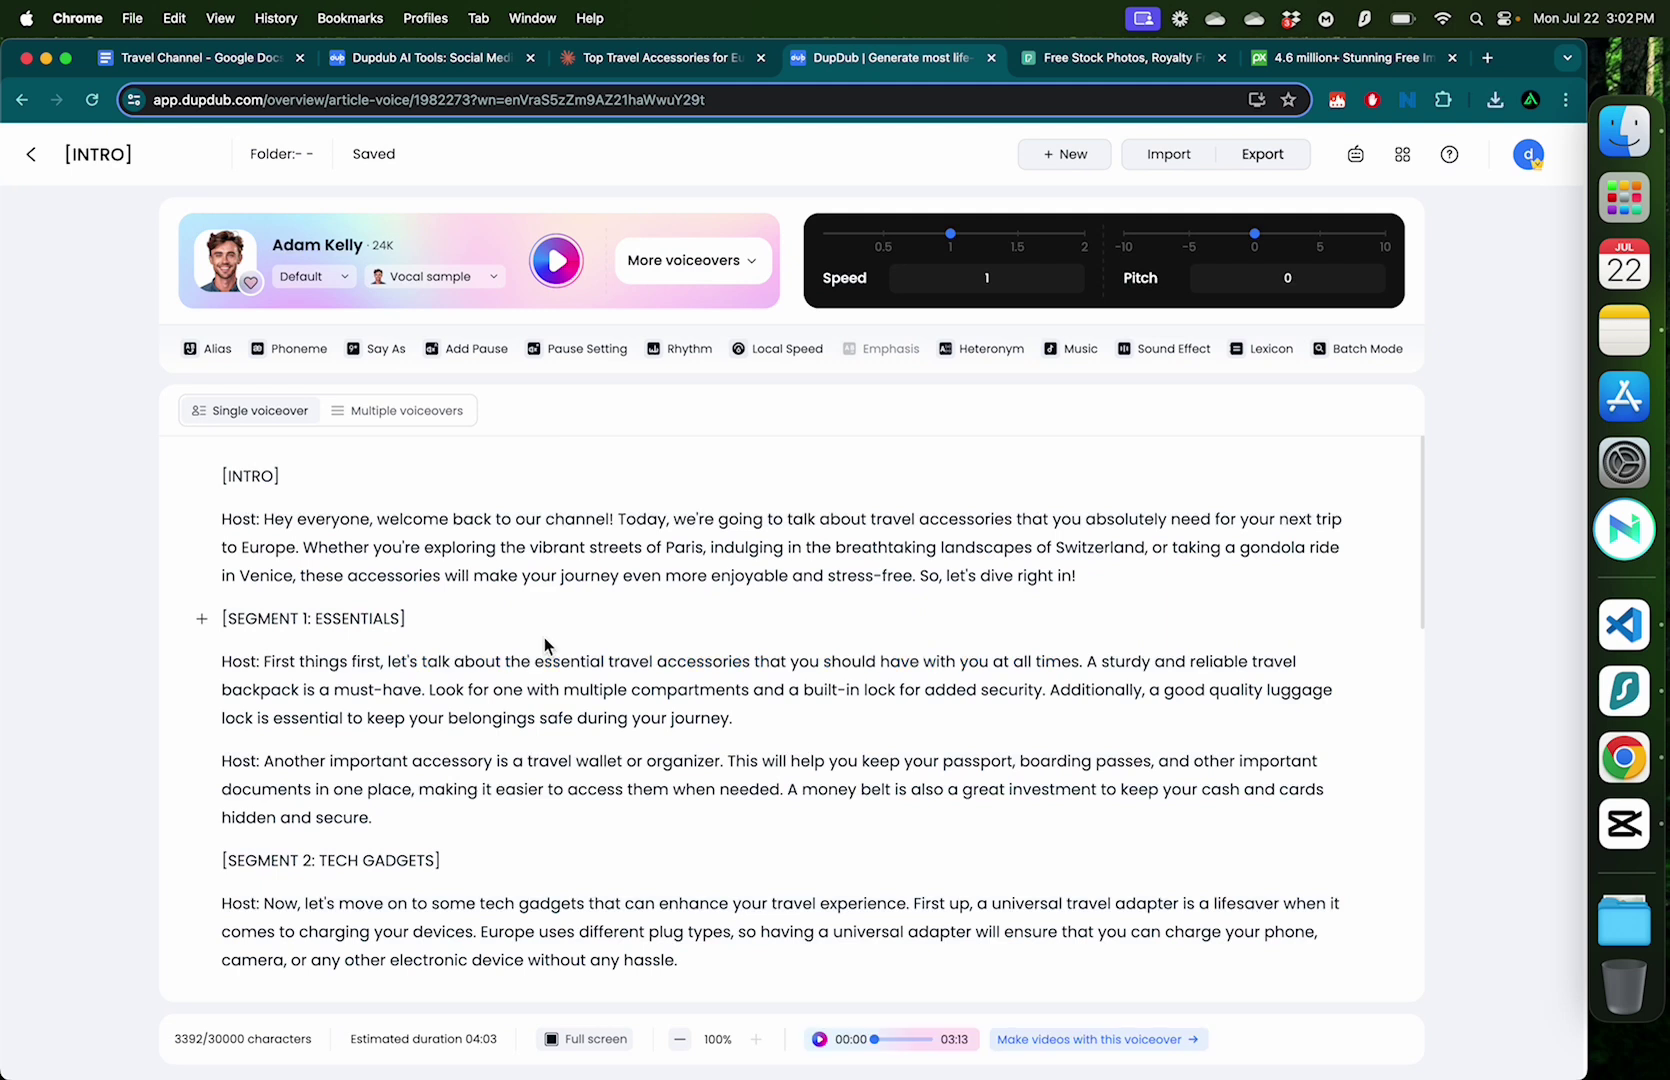
click(293, 477)
triple_click(282, 475)
key(BackSpace)
triple_click(216, 578)
key(BackSpace)
scroll(700, 700, down, 10)
key(BackSpace)
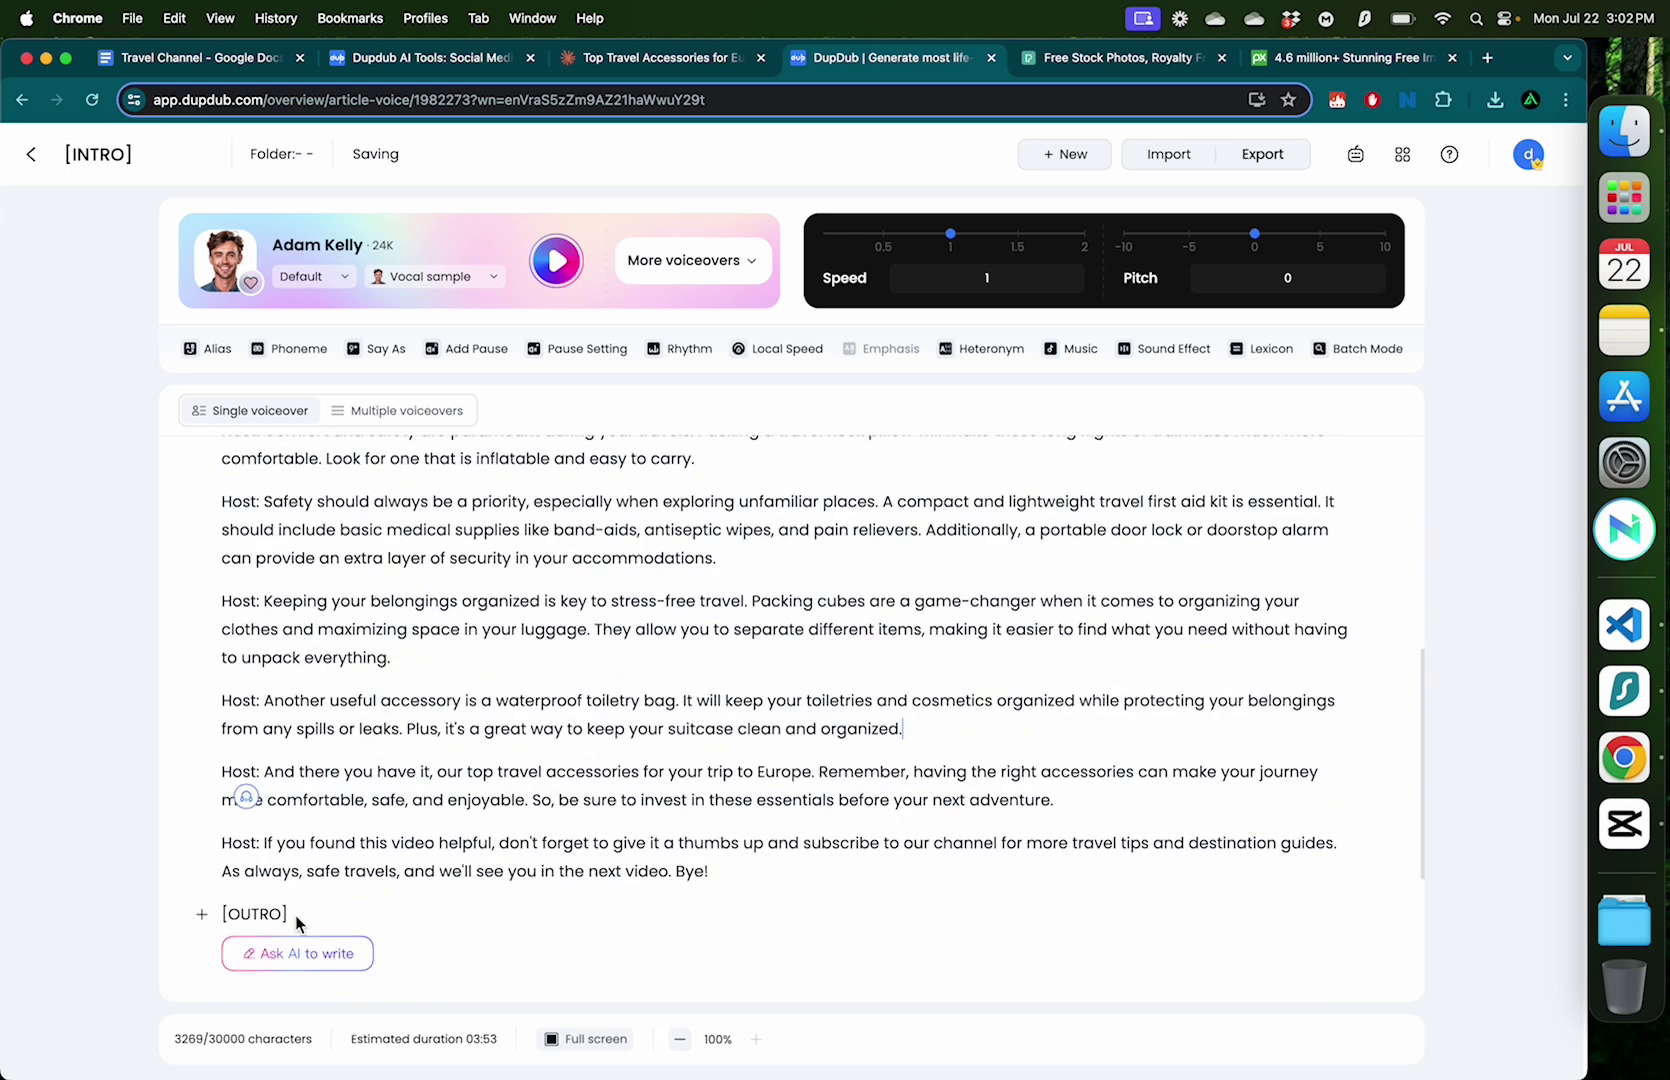
triple_click(255, 913)
key(BackSpace)
scroll(700, 700, up, 15)
Step: Delete the 'Host:' labels from the script paragraphs, keeping the Safety paragraph on its own line
drag(262, 477, 210, 488)
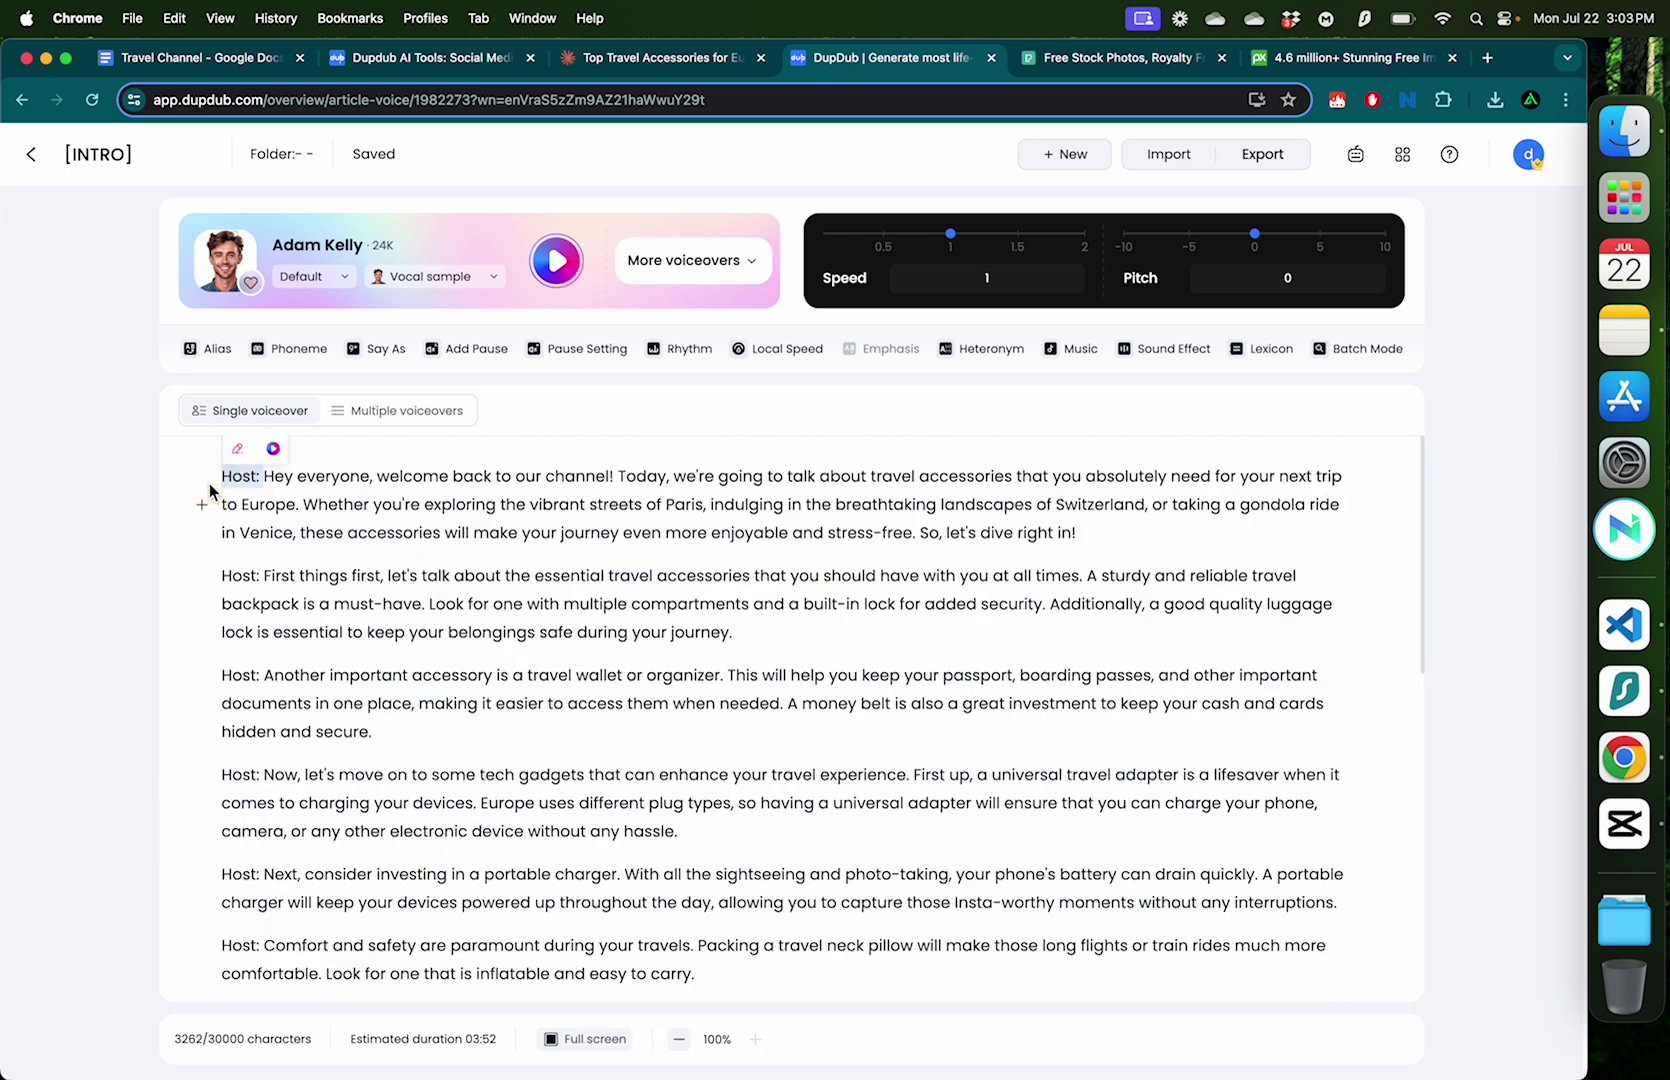
key(BackSpace)
drag(262, 577, 180, 587)
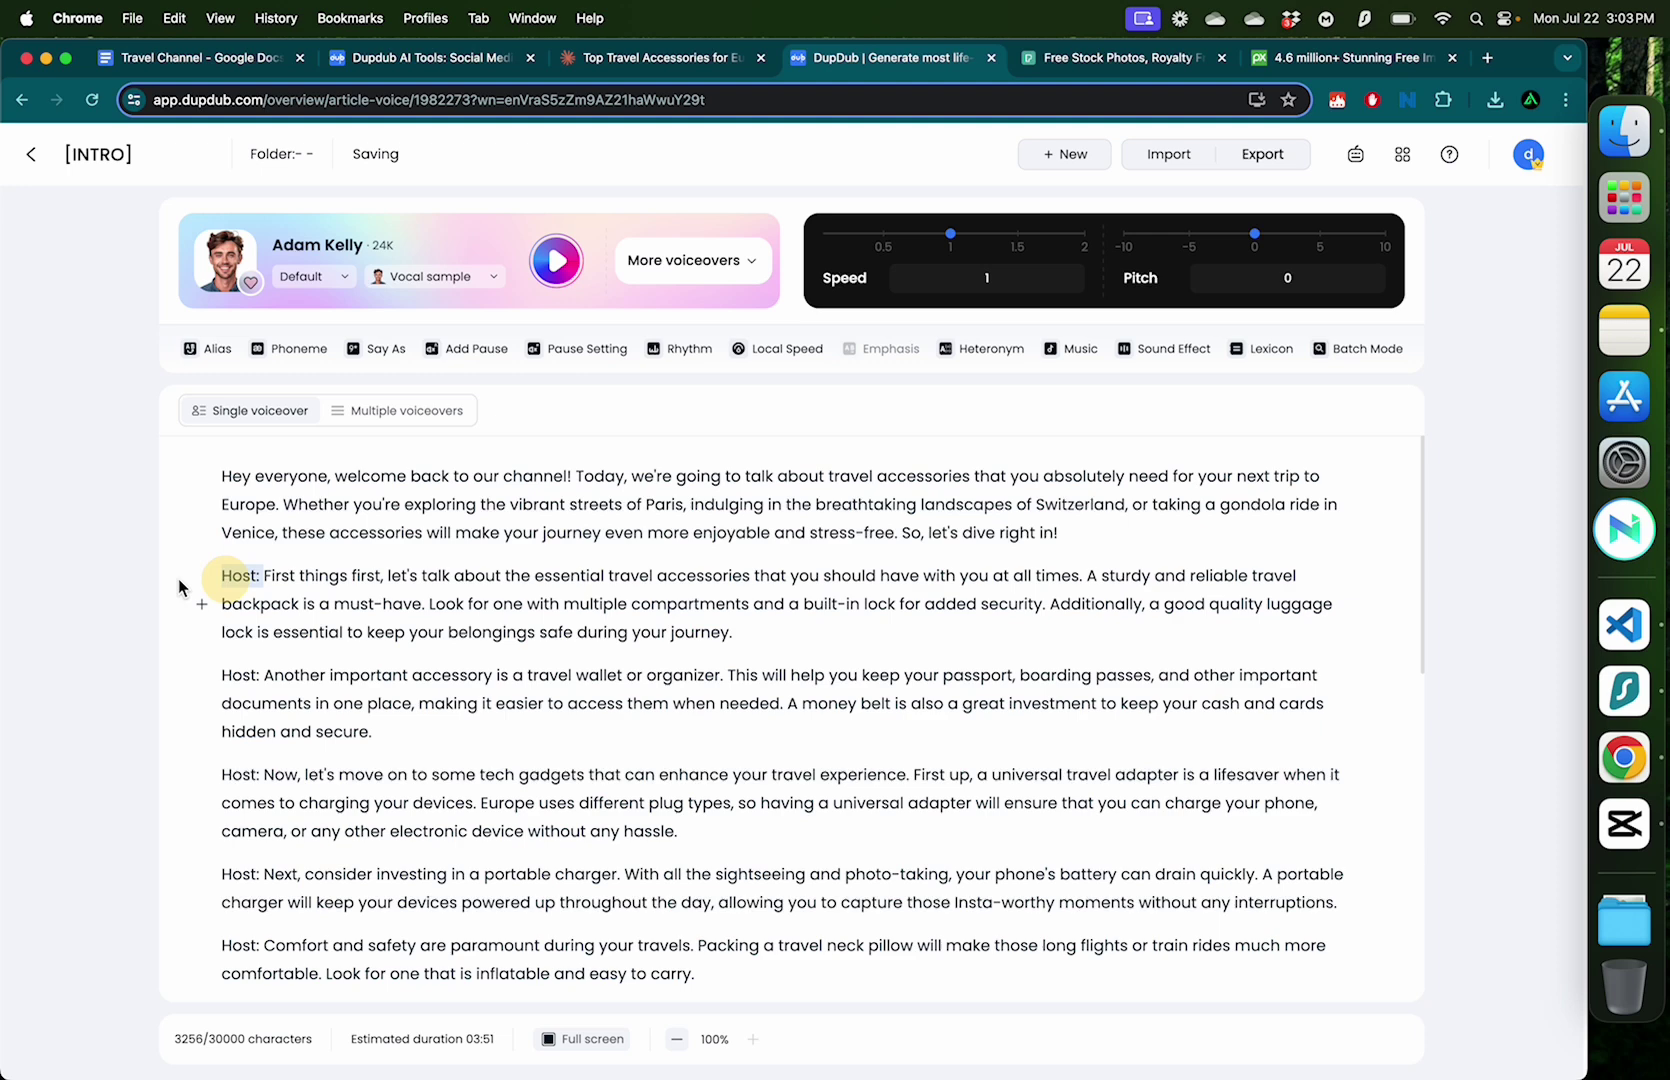
key(BackSpace)
drag(262, 677, 180, 687)
key(BackSpace)
drag(266, 778, 230, 745)
key(BackSpace)
scroll(320, 785, down, 2)
key(BackSpace)
scroll(281, 743, down, 2)
key(BackSpace)
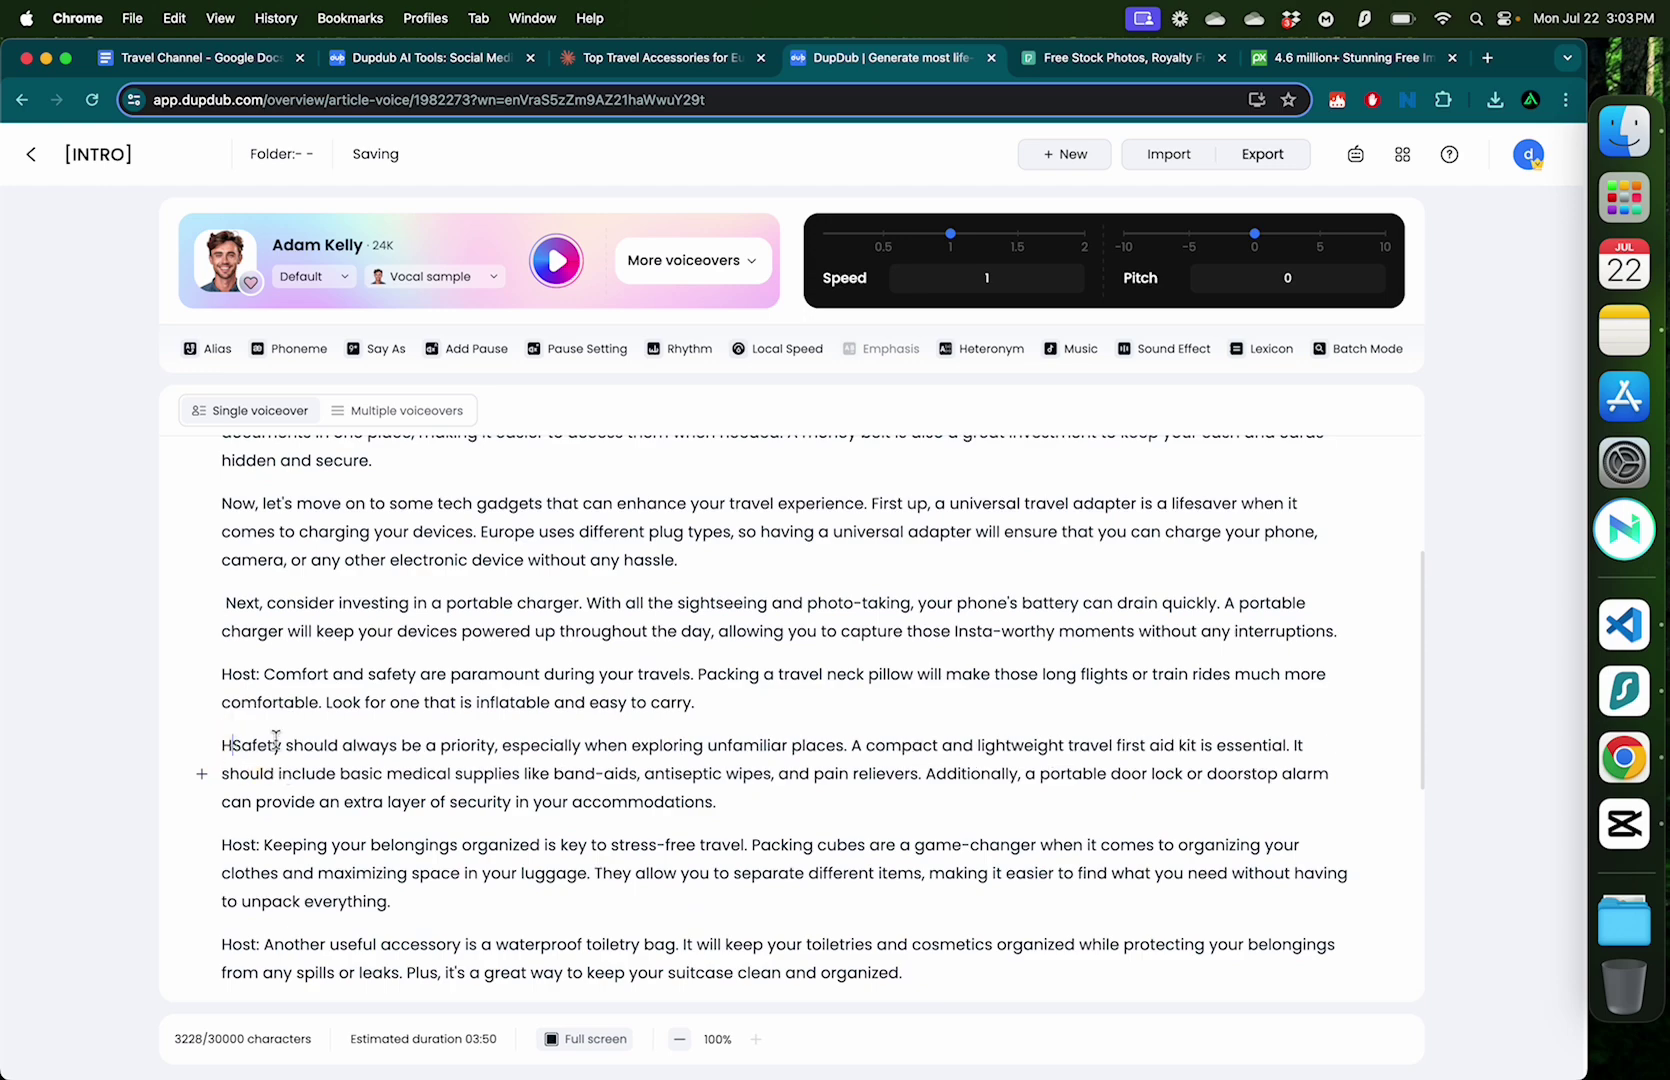
key(BackSpace)
key(BackSpace)
key(Return)
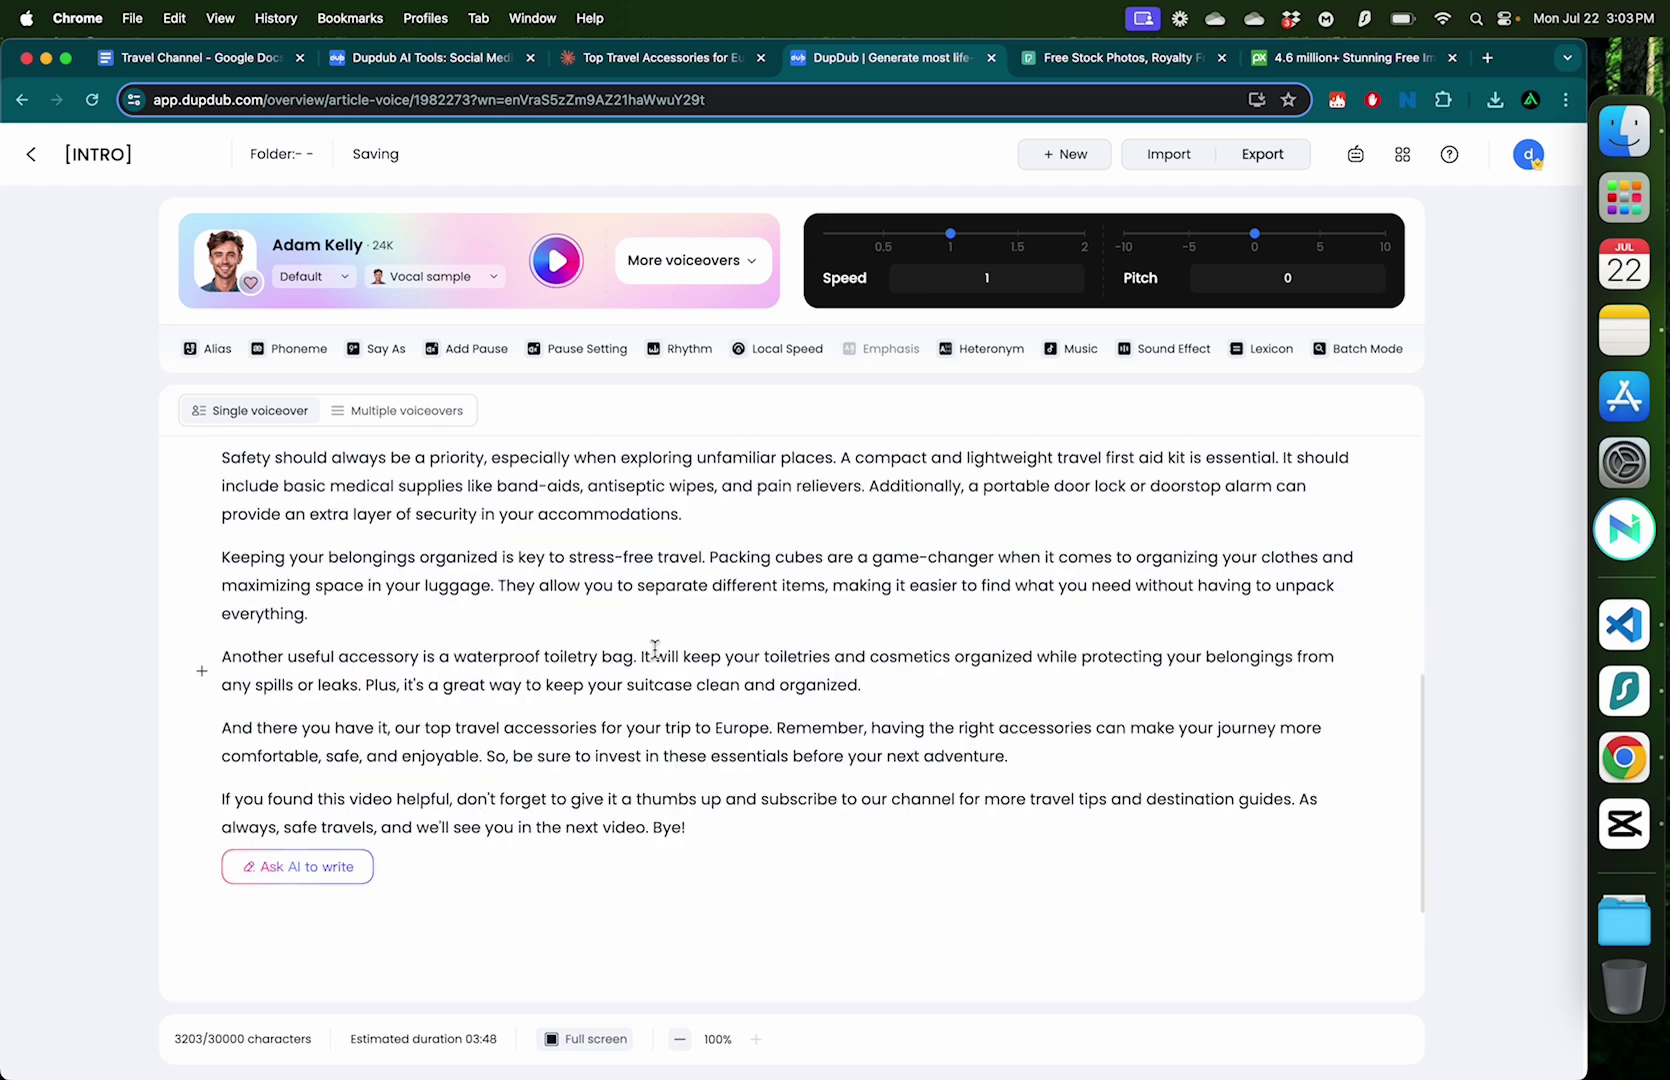
scroll(655, 650, up, 10)
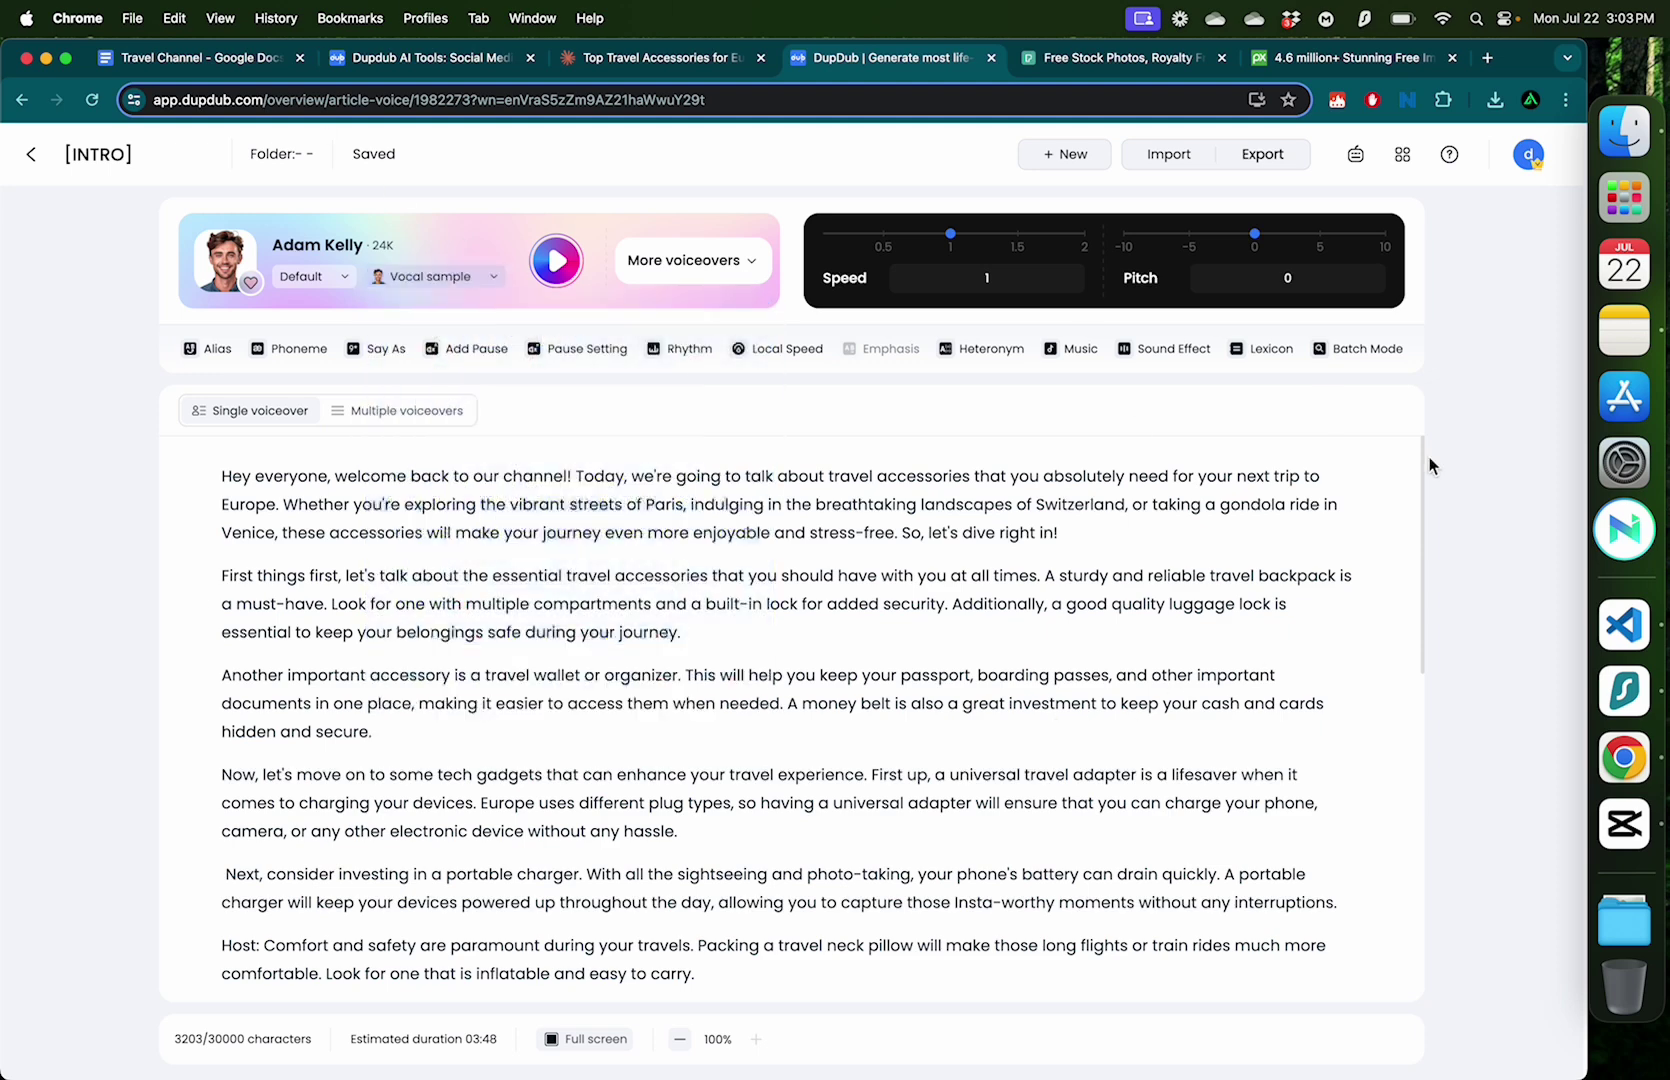
Step: Export the 3203-character voiceover as MP3 via Generate and Export
click(1264, 157)
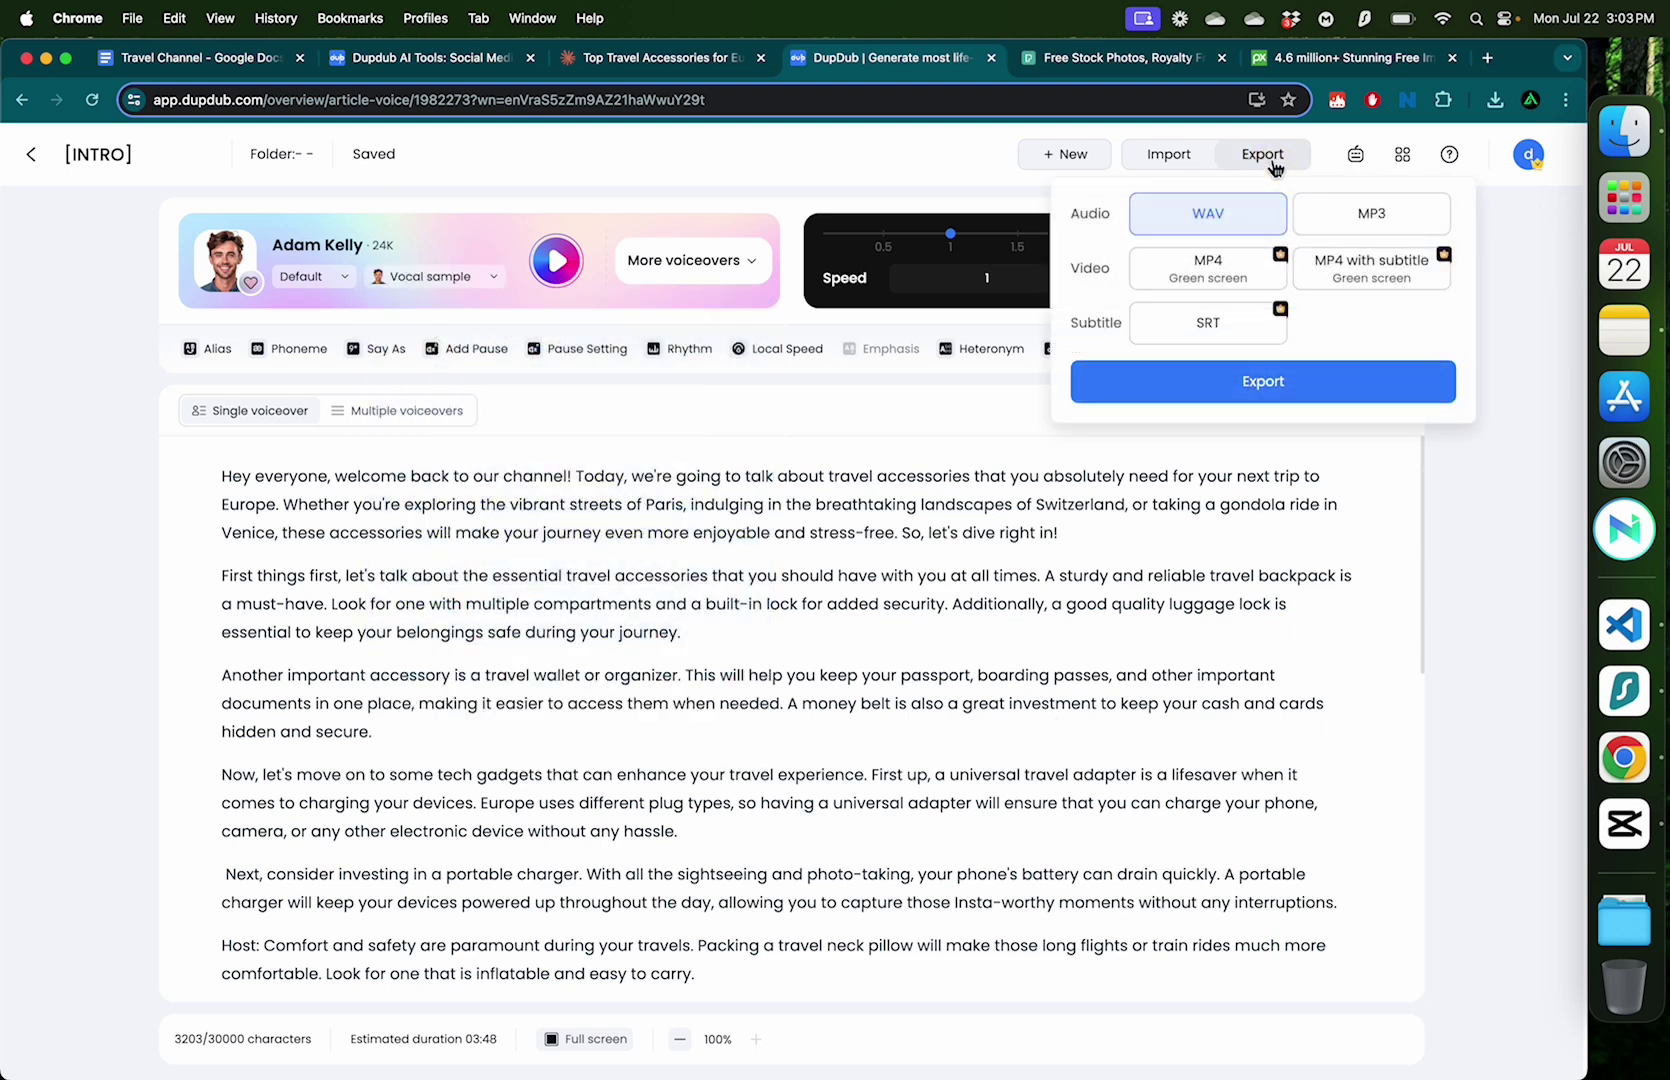
click(1384, 222)
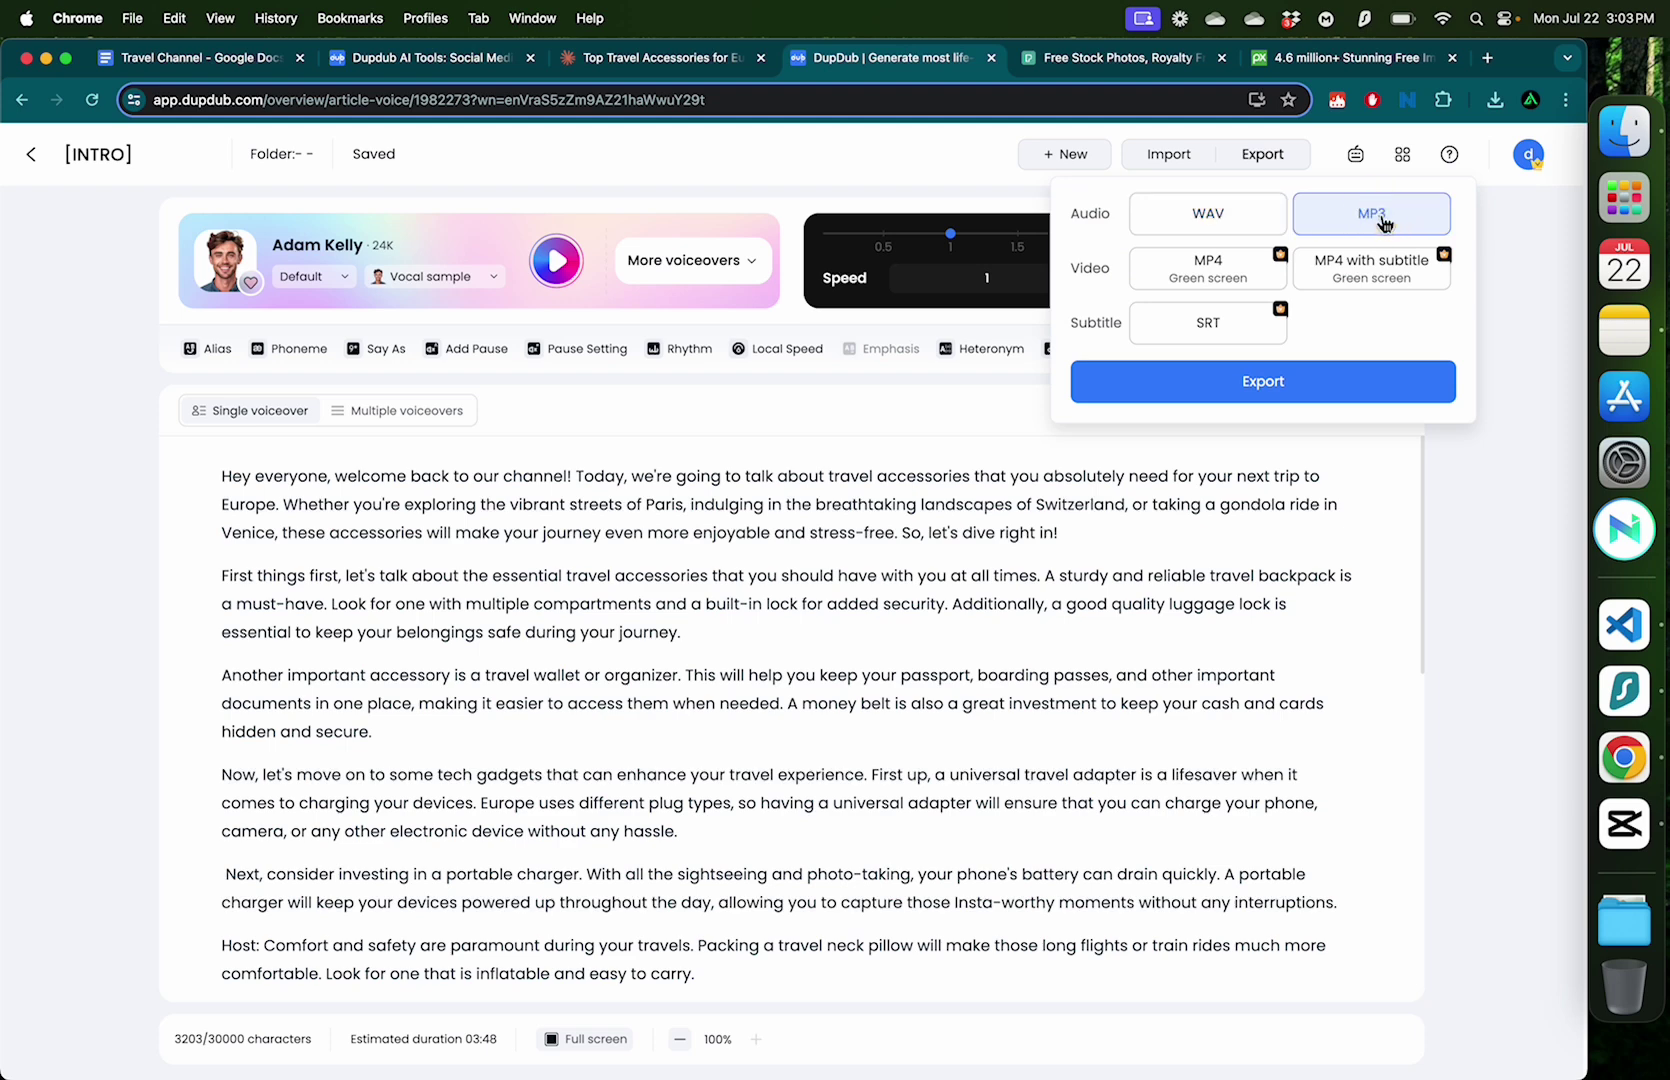
click(1280, 390)
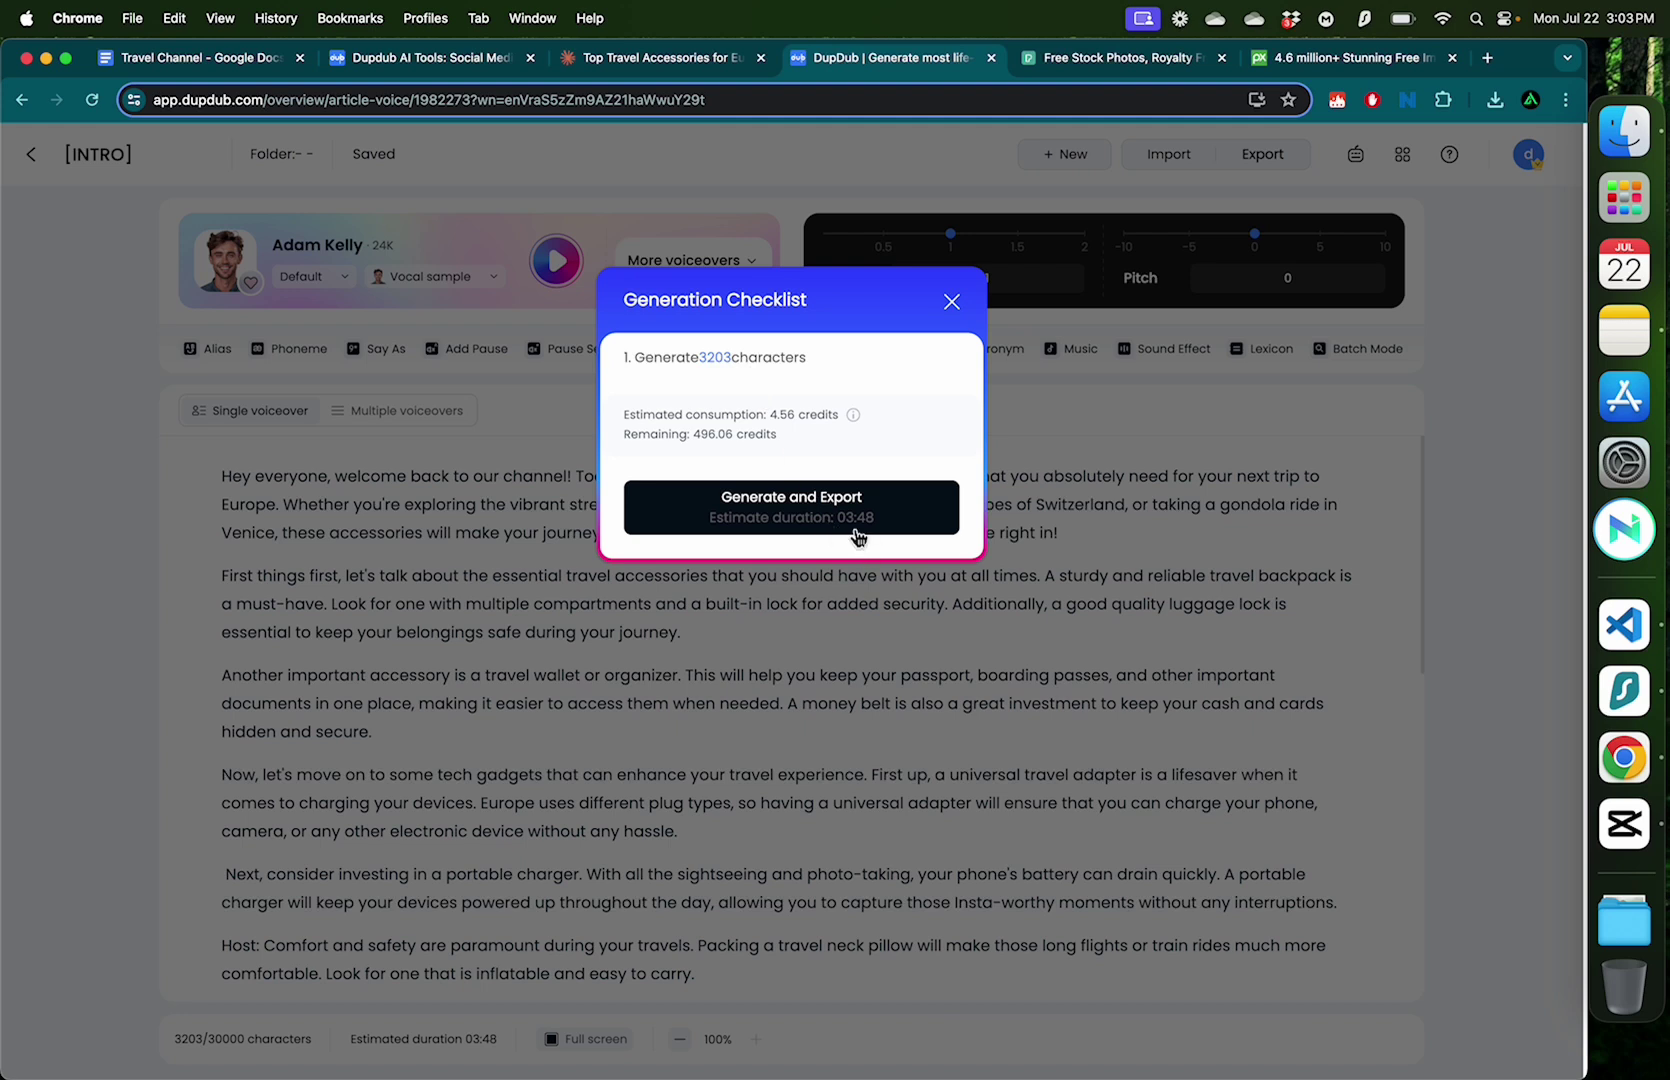
click(787, 521)
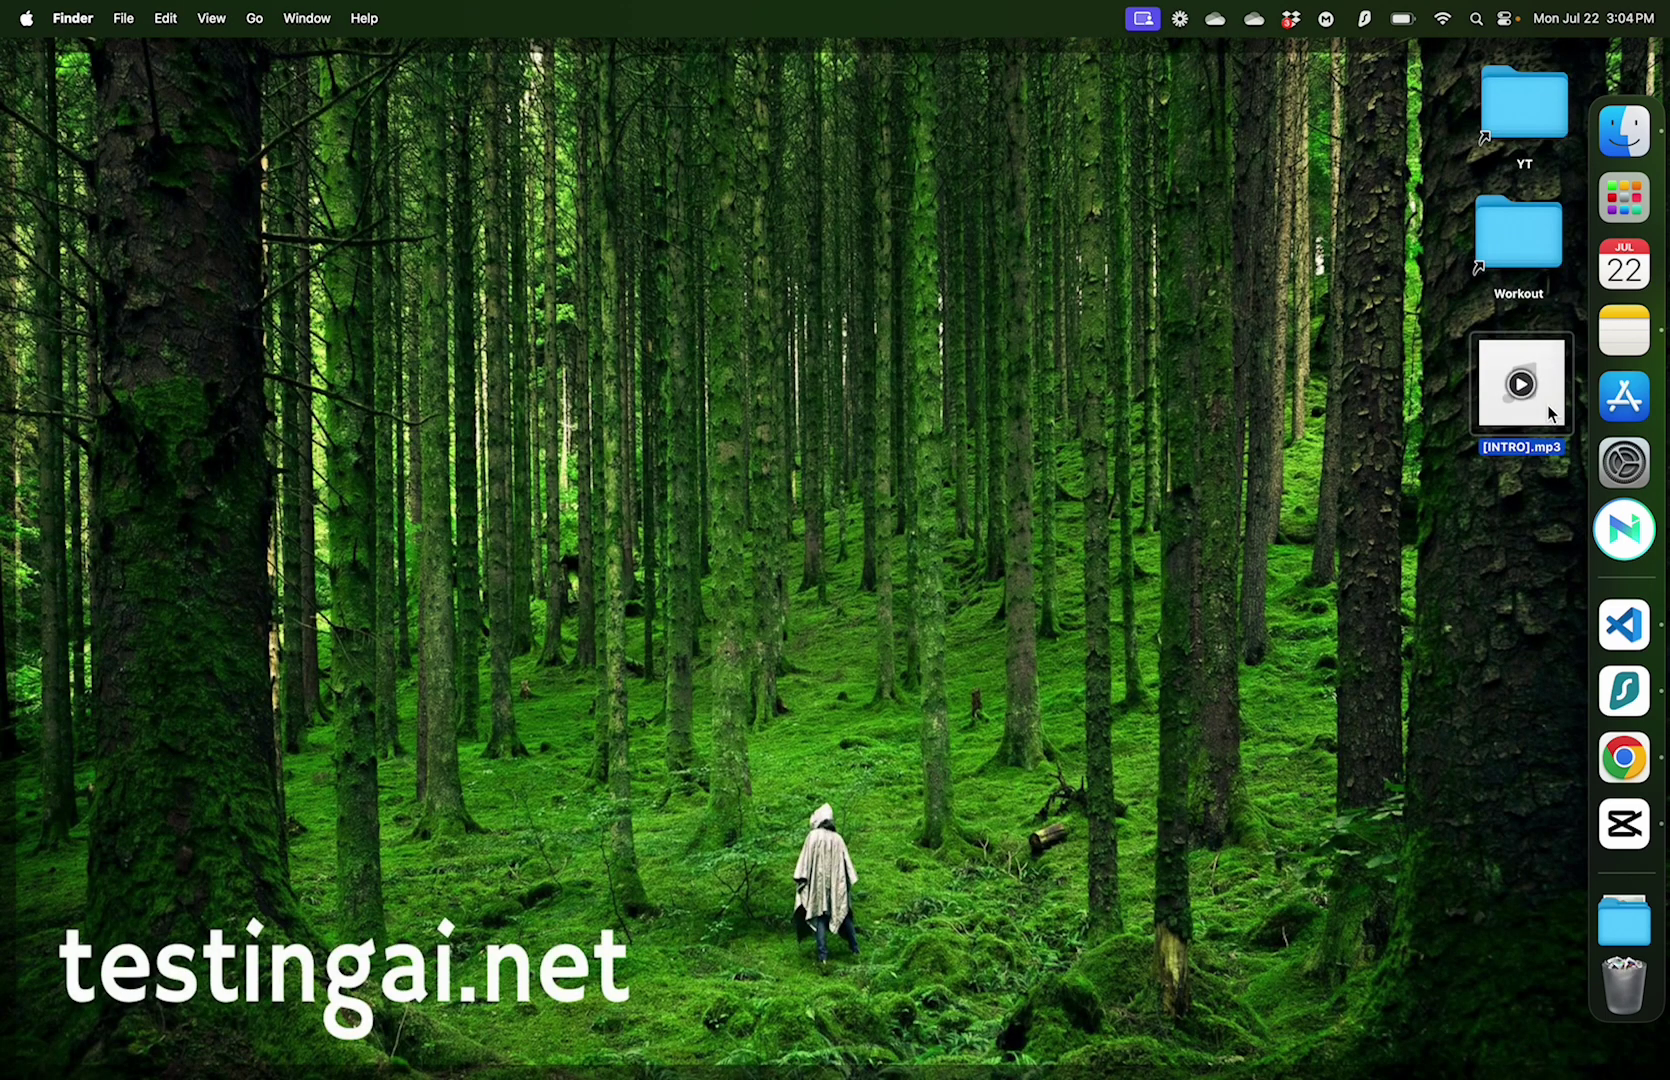
Step: Preview the 2:56 [INTRO].mp3 voiceover in Quick Look, then switch to CapCut's empty 0722 project
key(space)
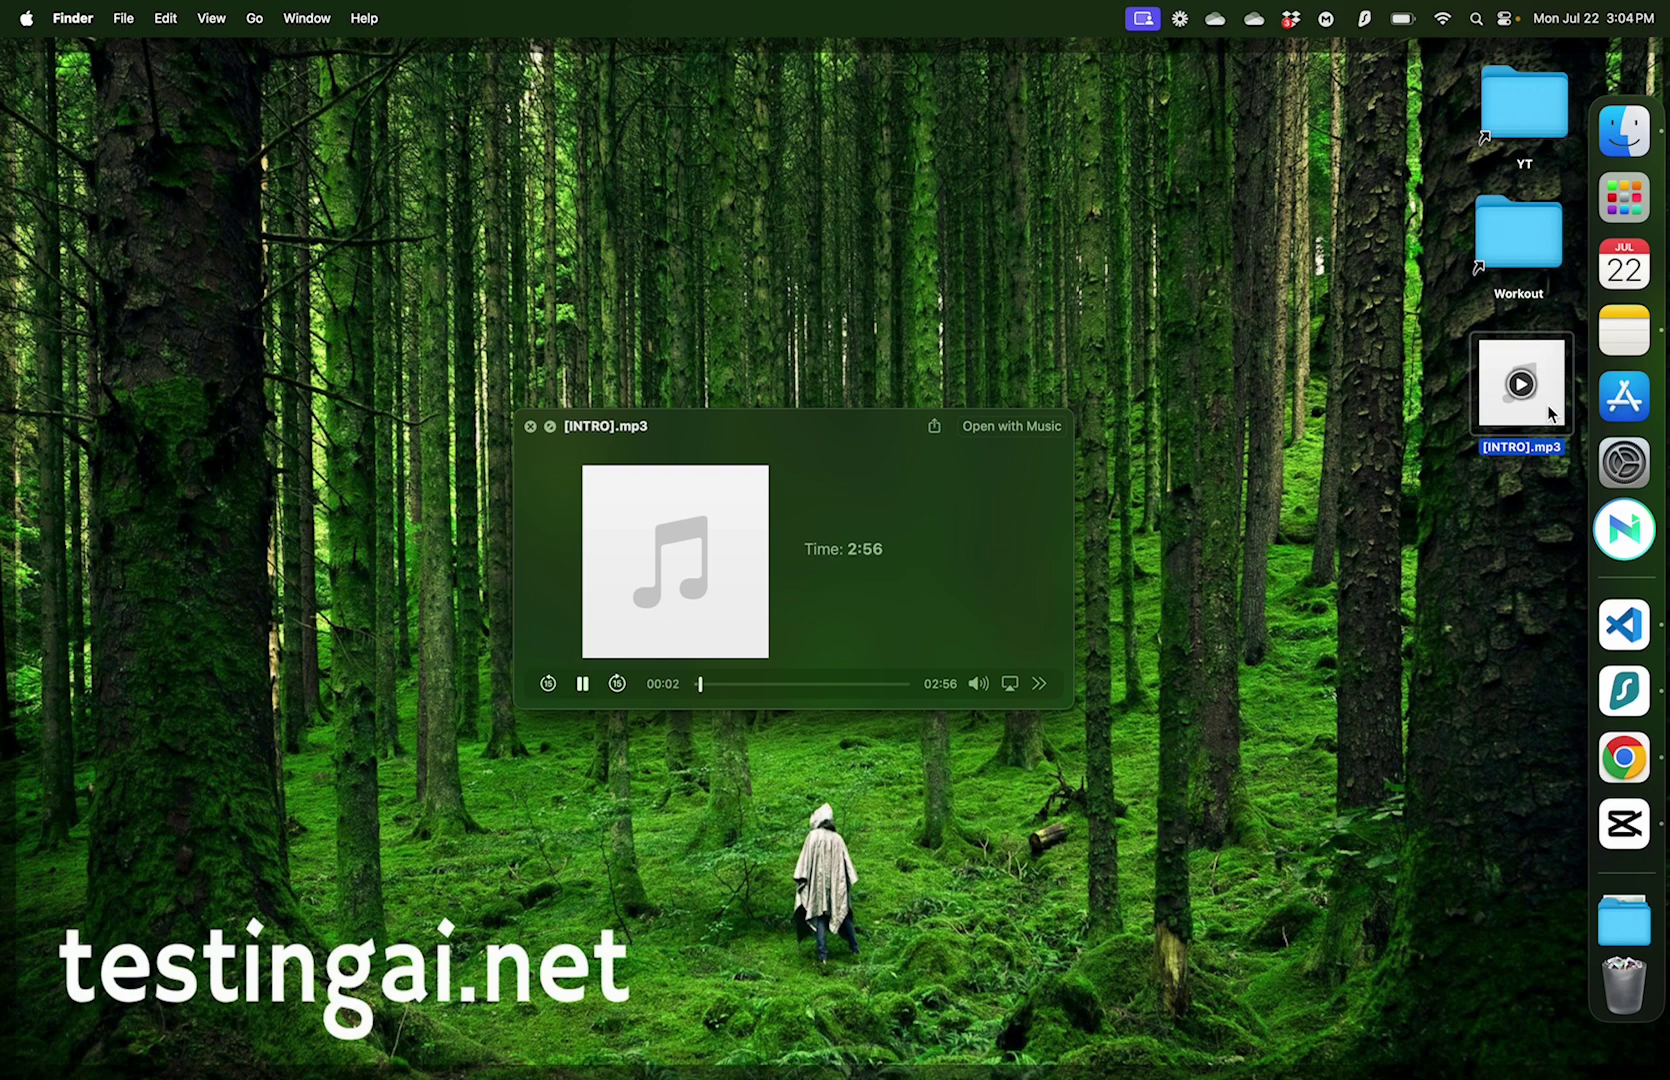
click(1398, 662)
key(ctrl+Right)
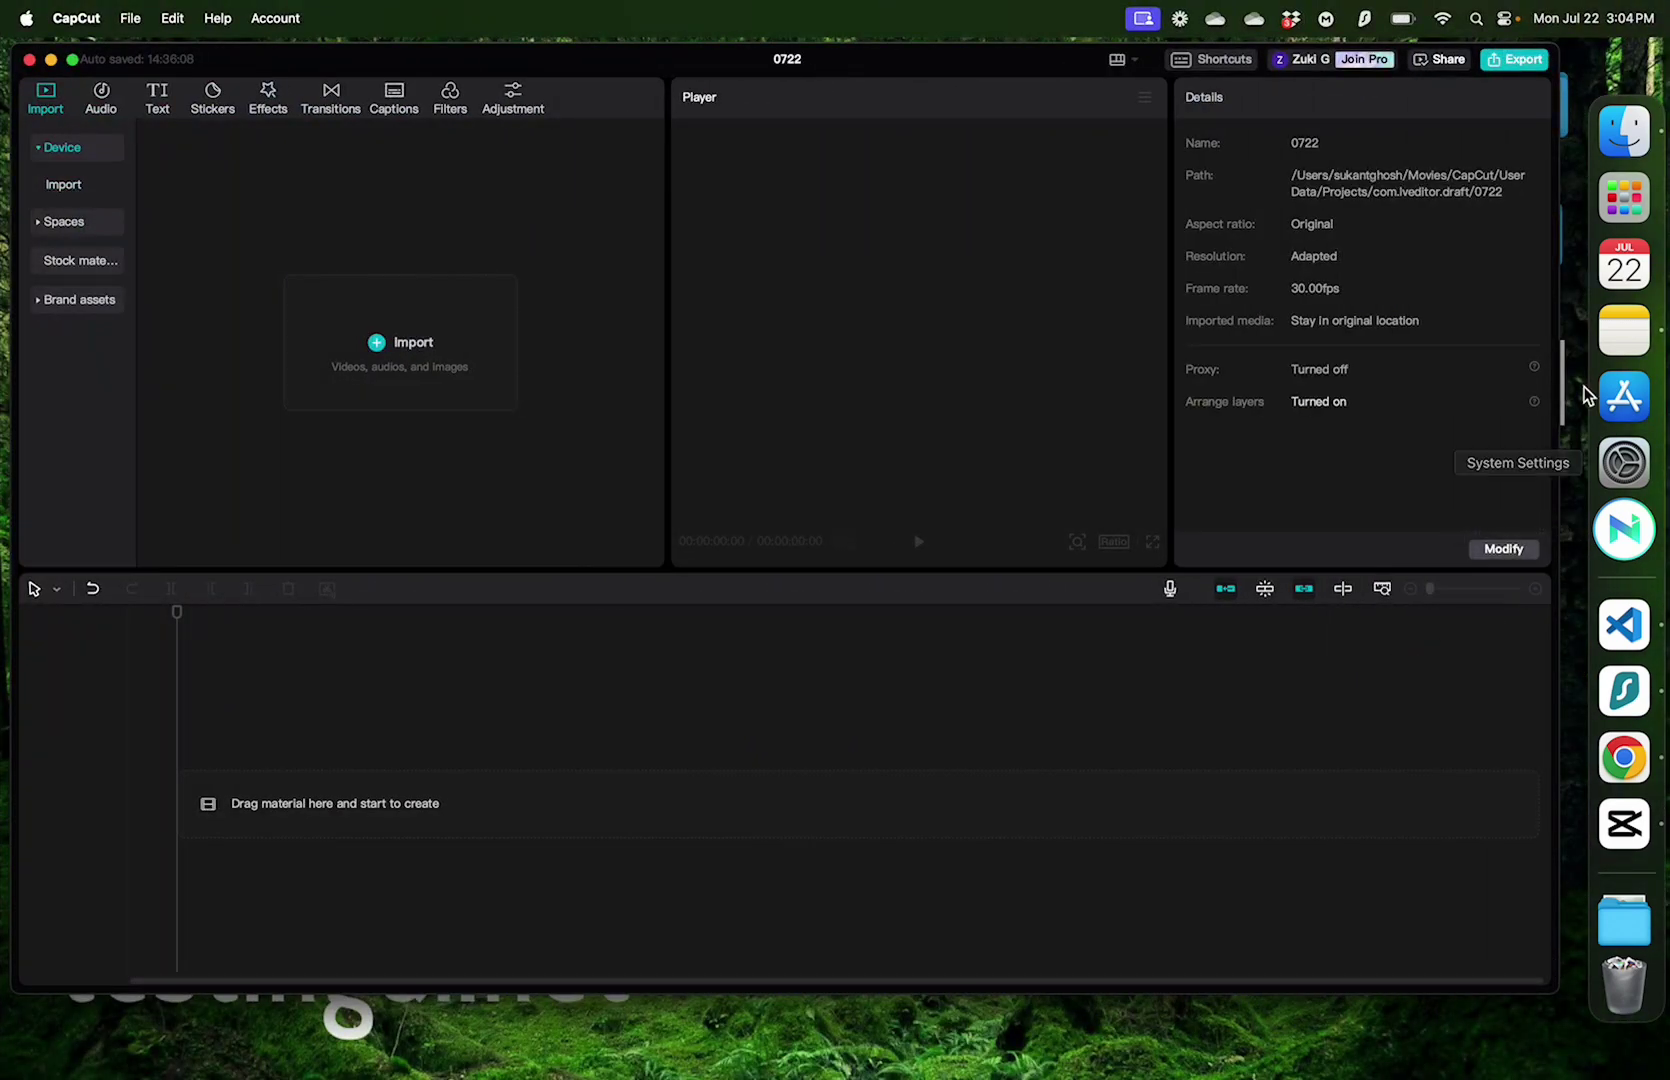
Step: Drop [INTRO].mp3 on the timeline, generate English auto captions, and play them back to check
drag(1566, 398, 557, 856)
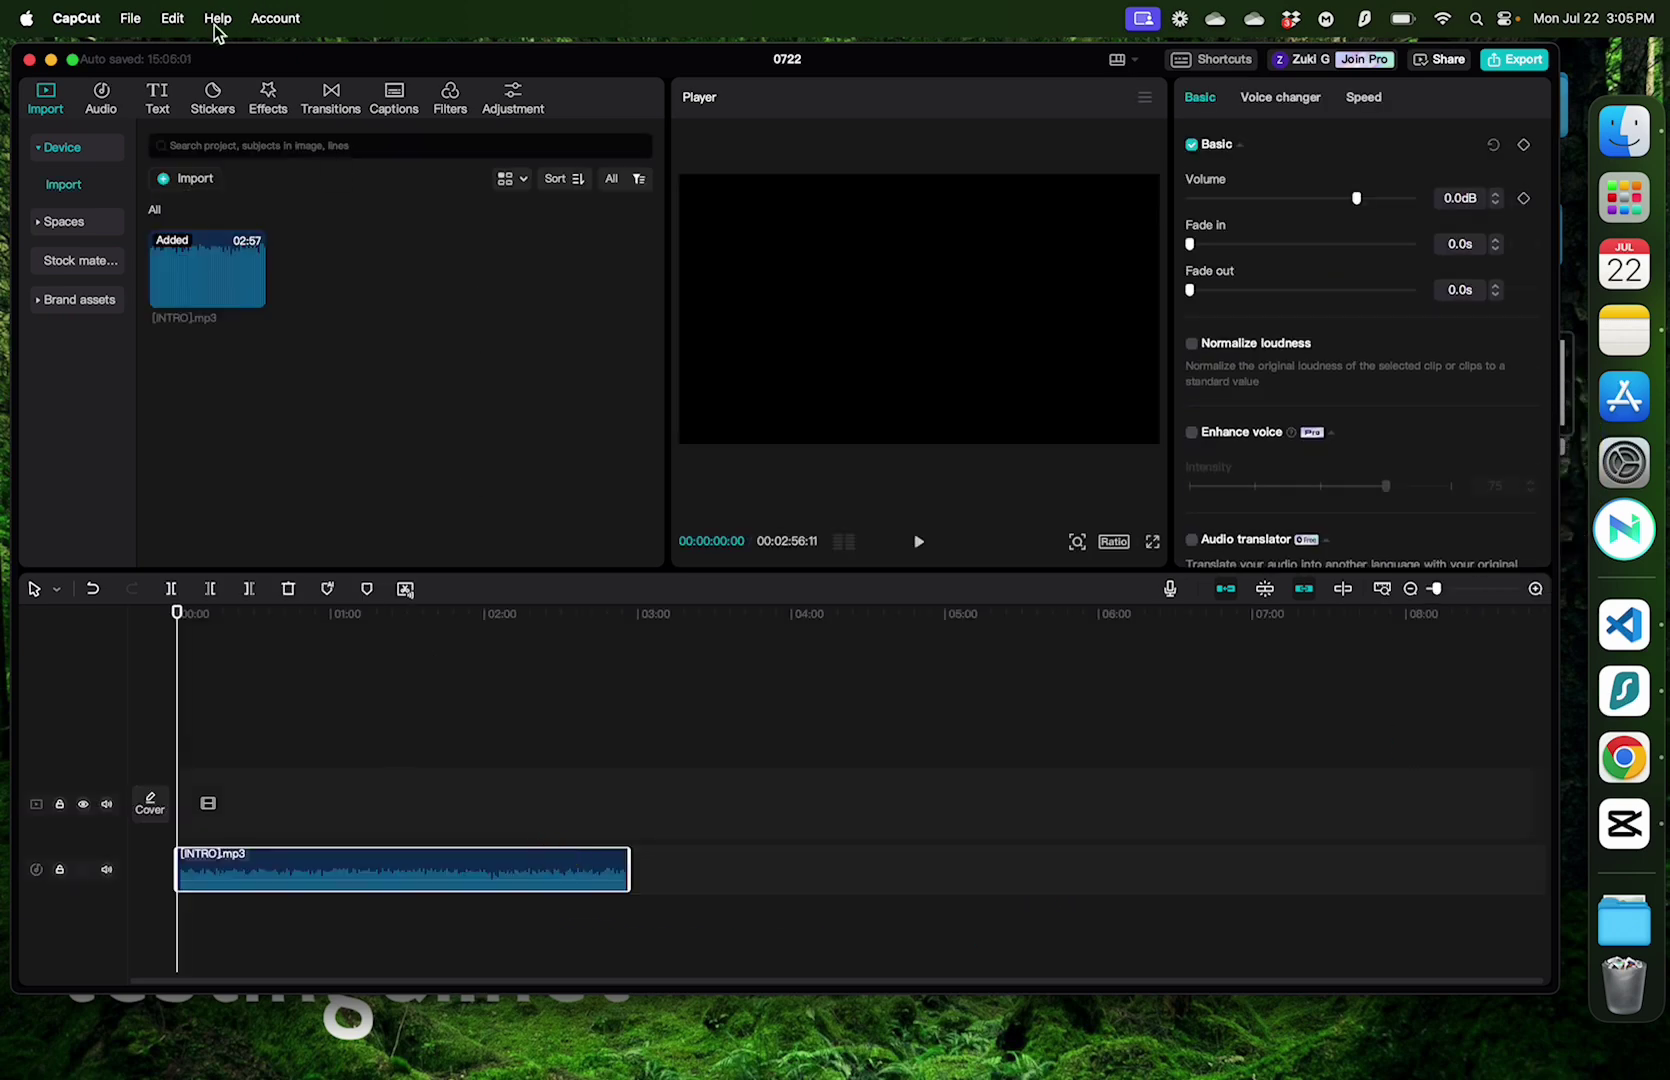
click(158, 100)
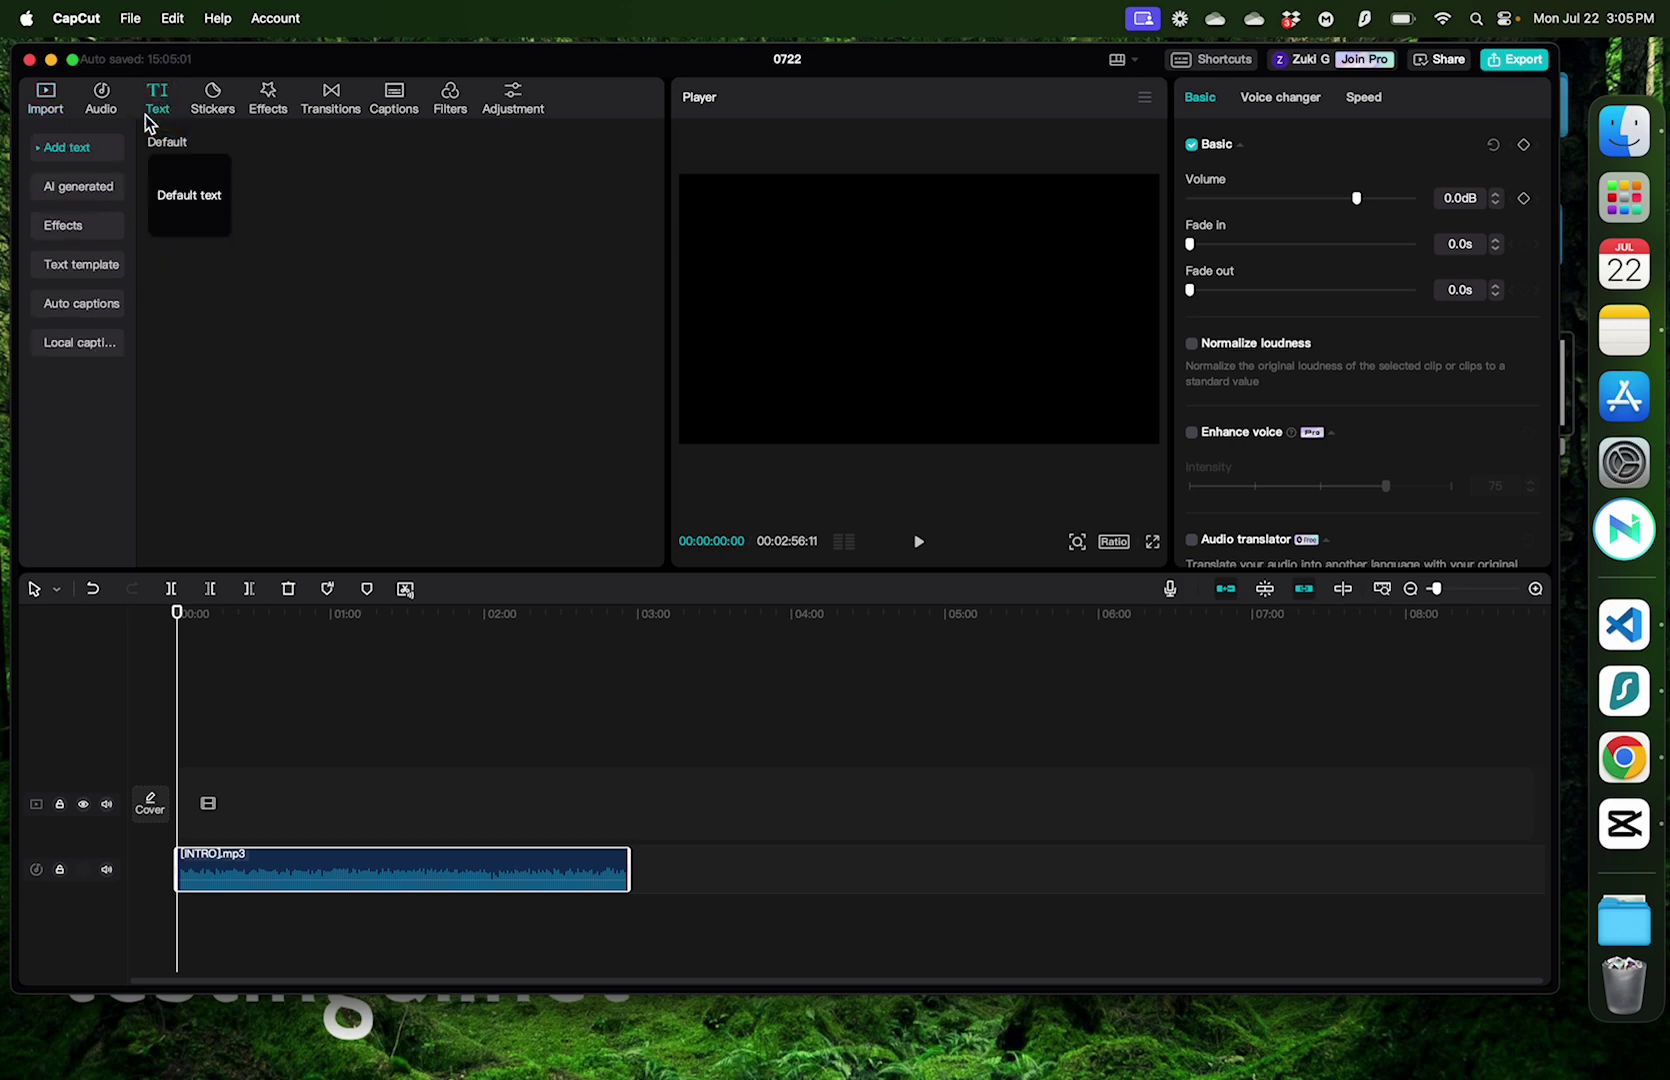
click(82, 303)
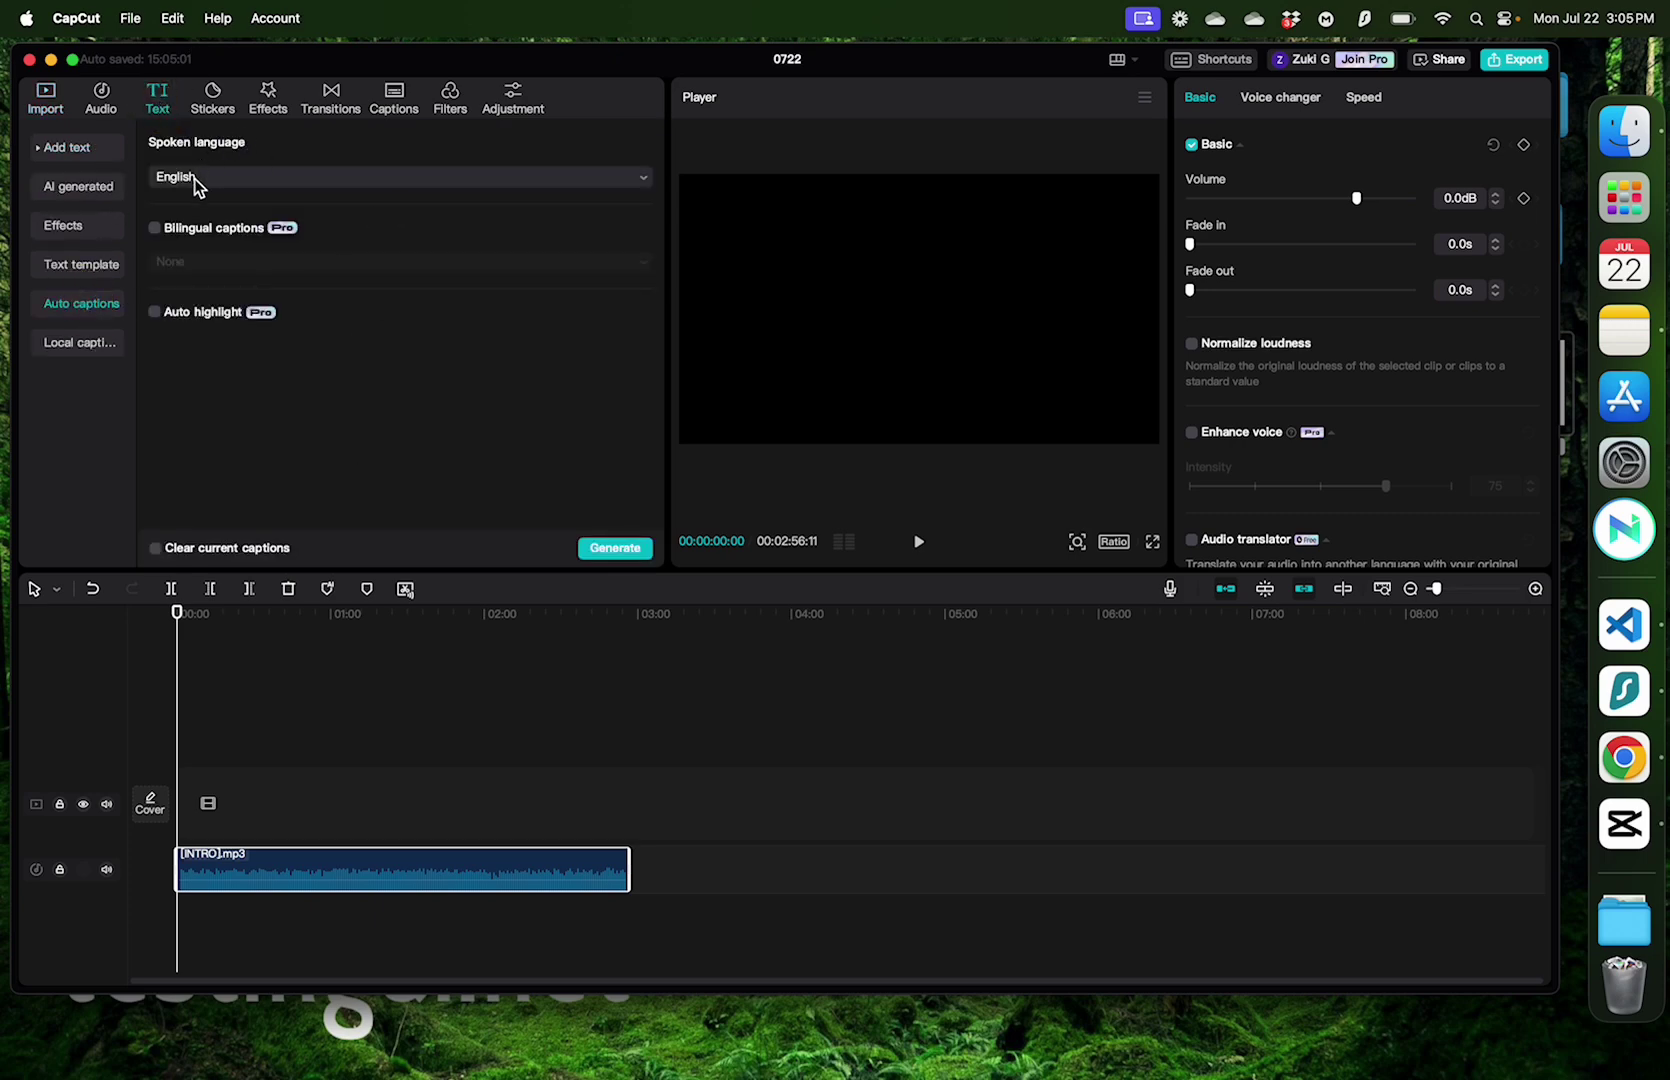
click(616, 549)
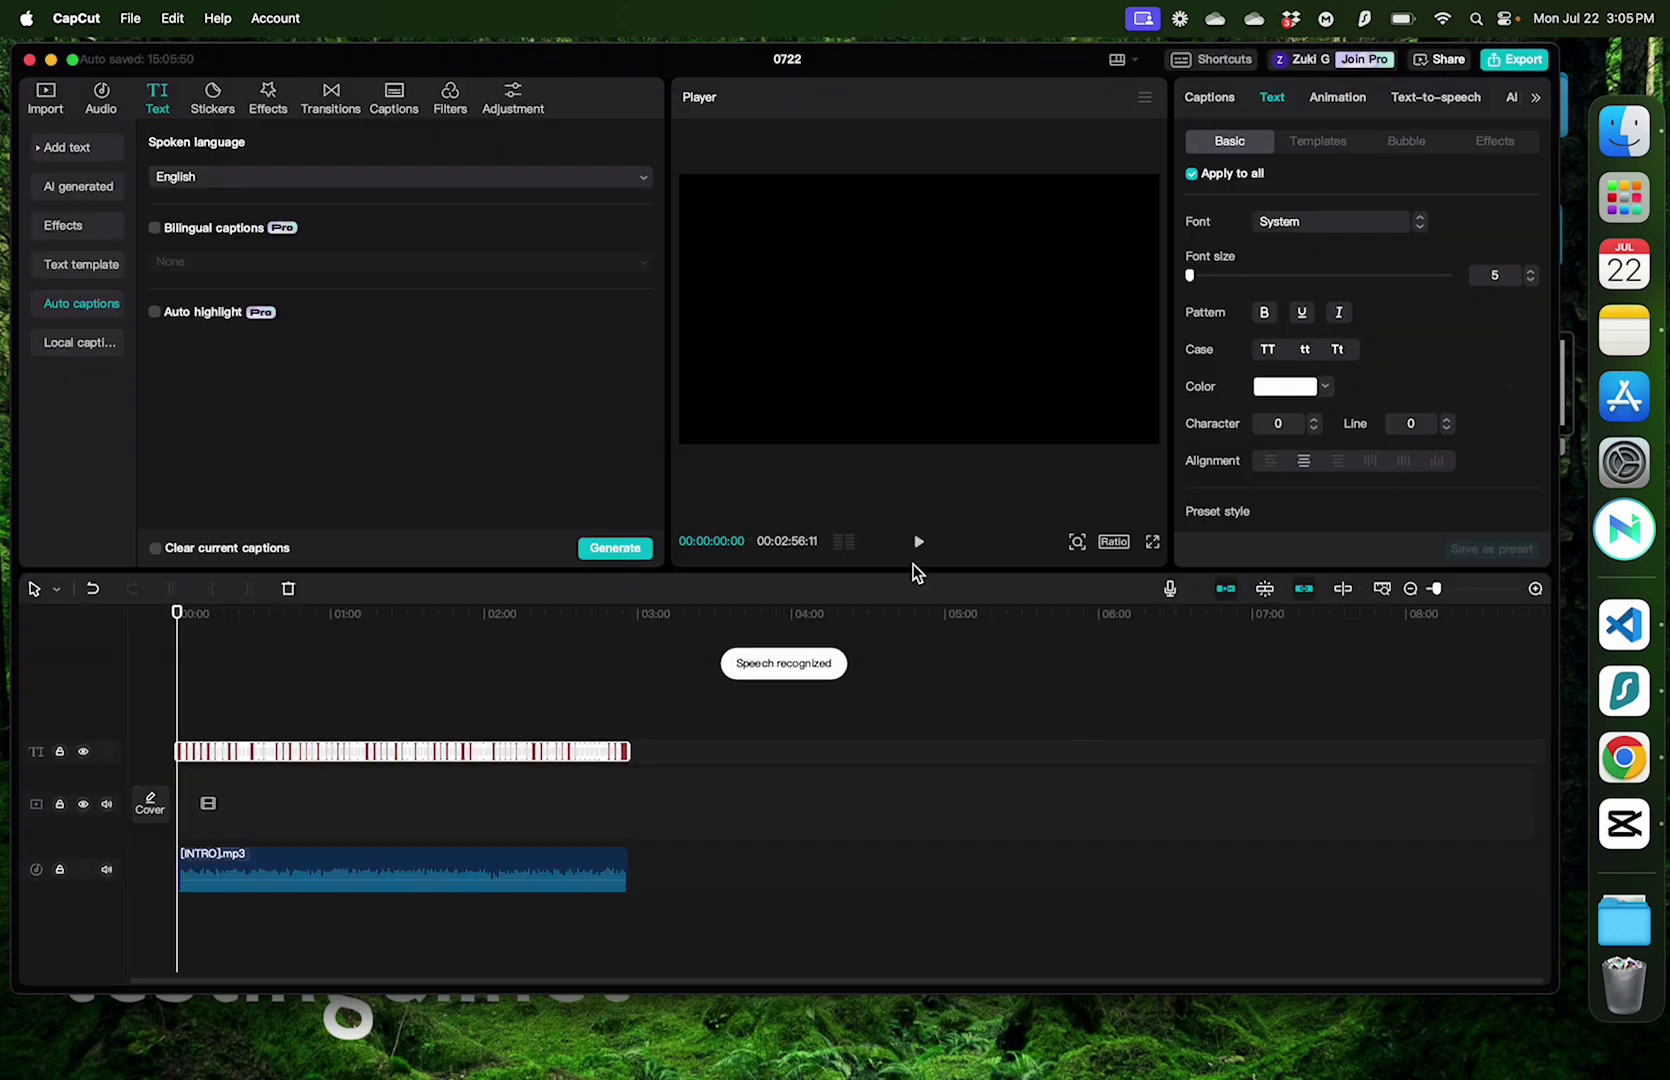
click(918, 542)
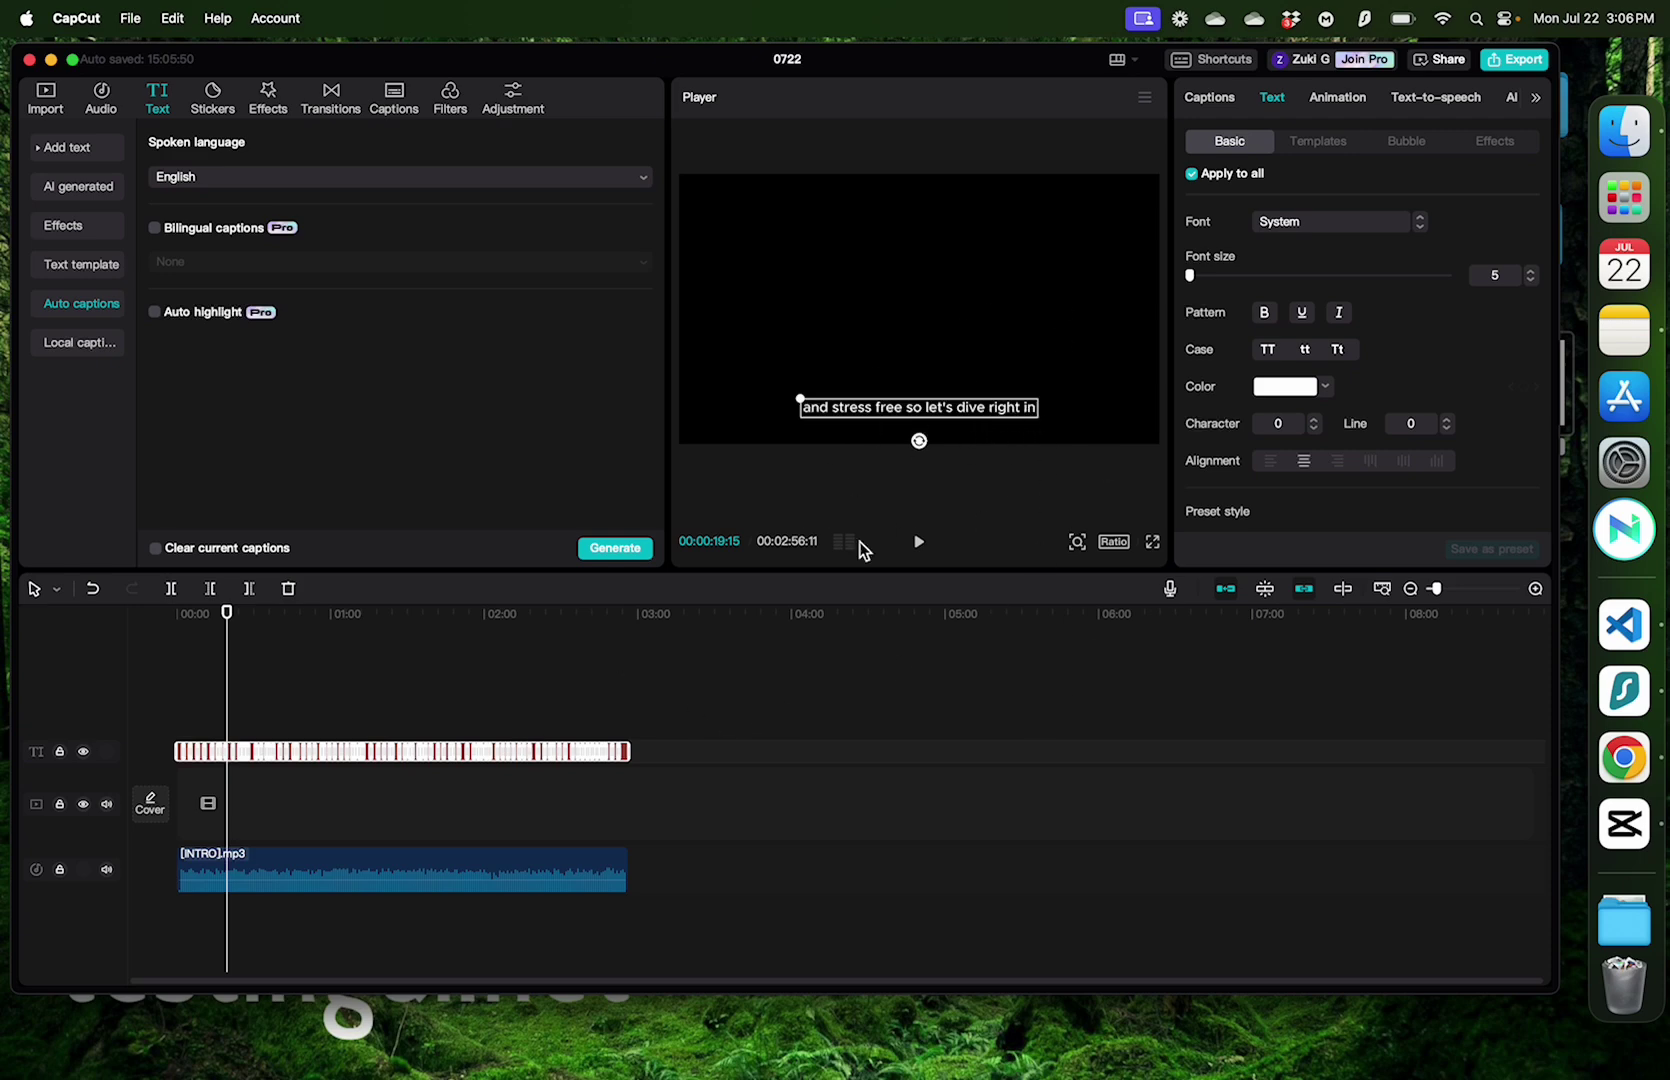
click(670, 745)
Step: Apply a bold uppercase caption template to all captions and preview them from the start
click(565, 750)
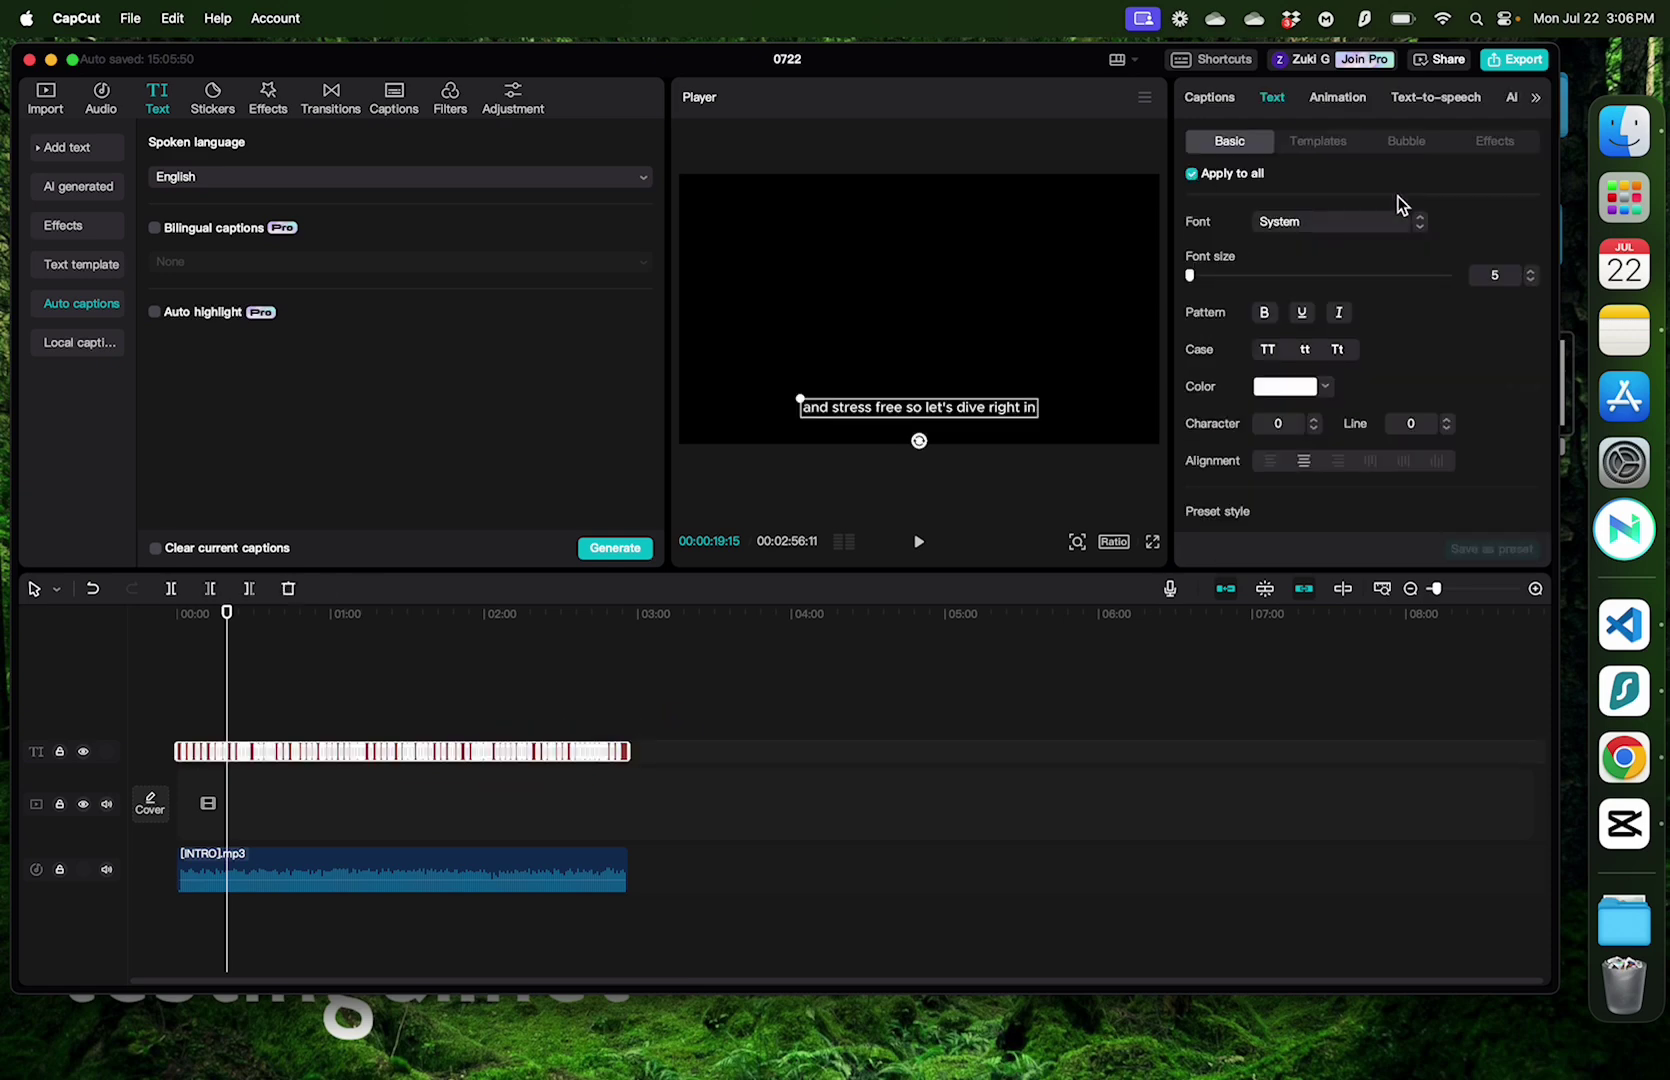
click(1320, 141)
scroll(1485, 395, down, 2)
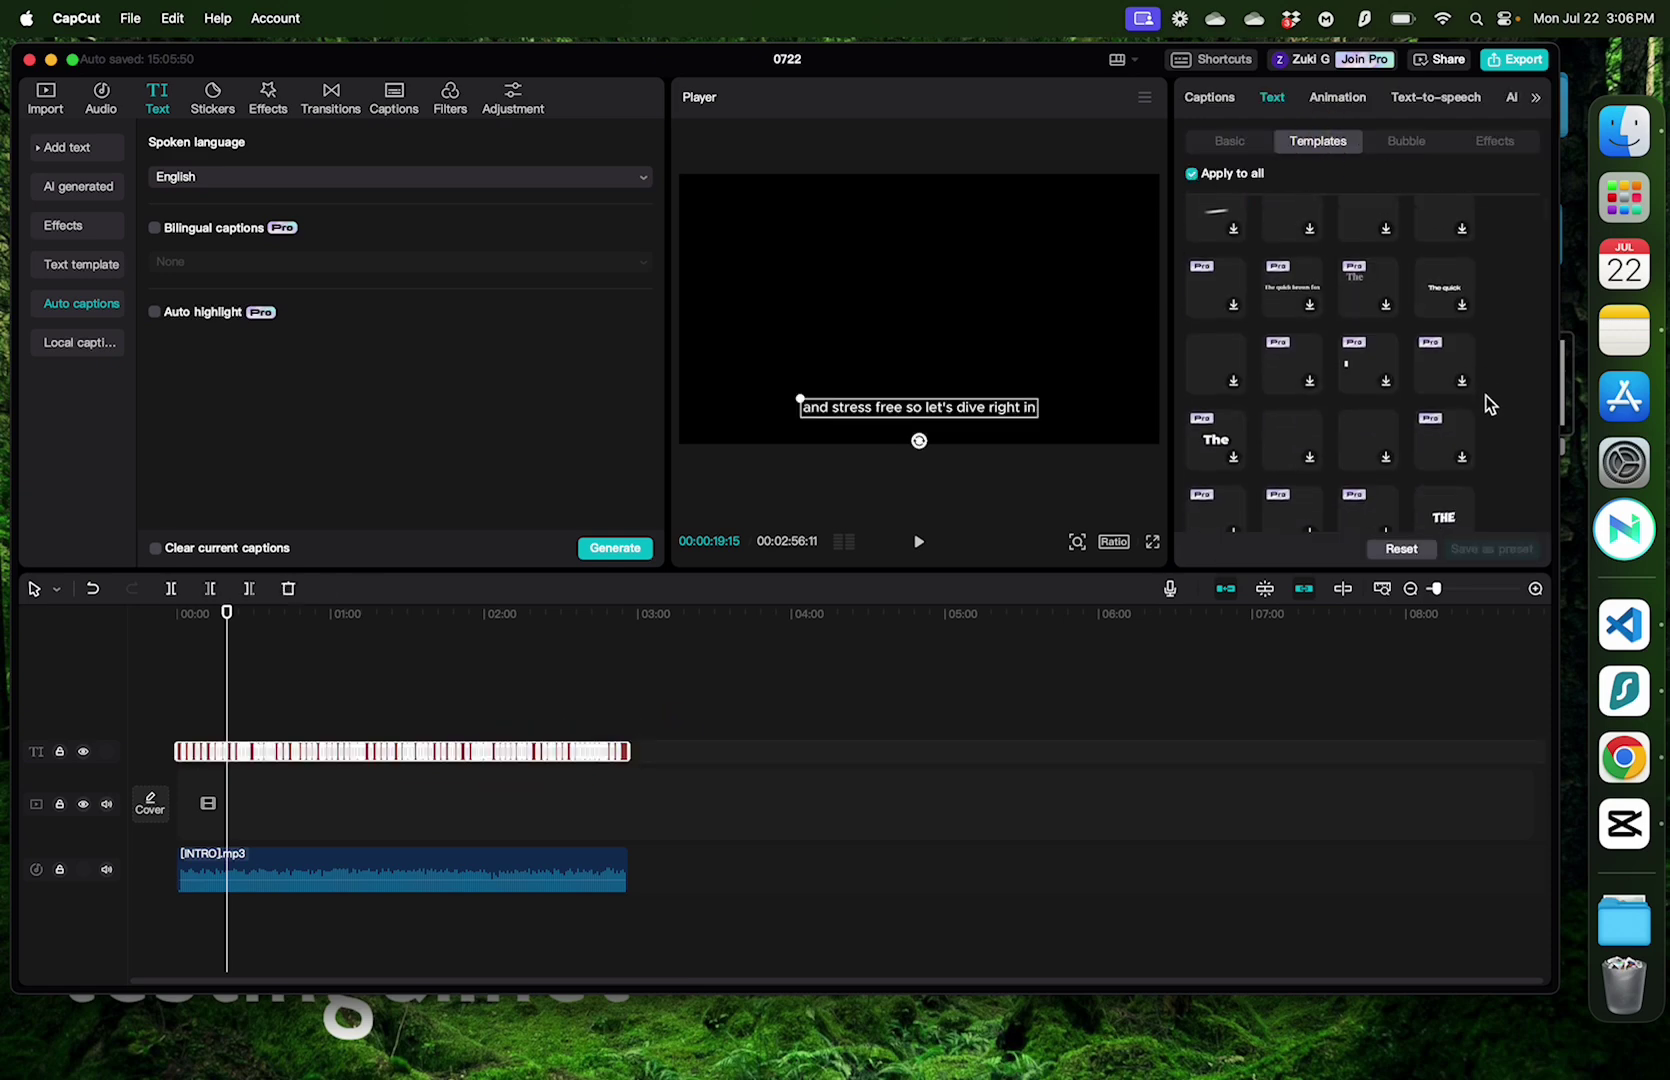
scroll(1410, 420, down, 2)
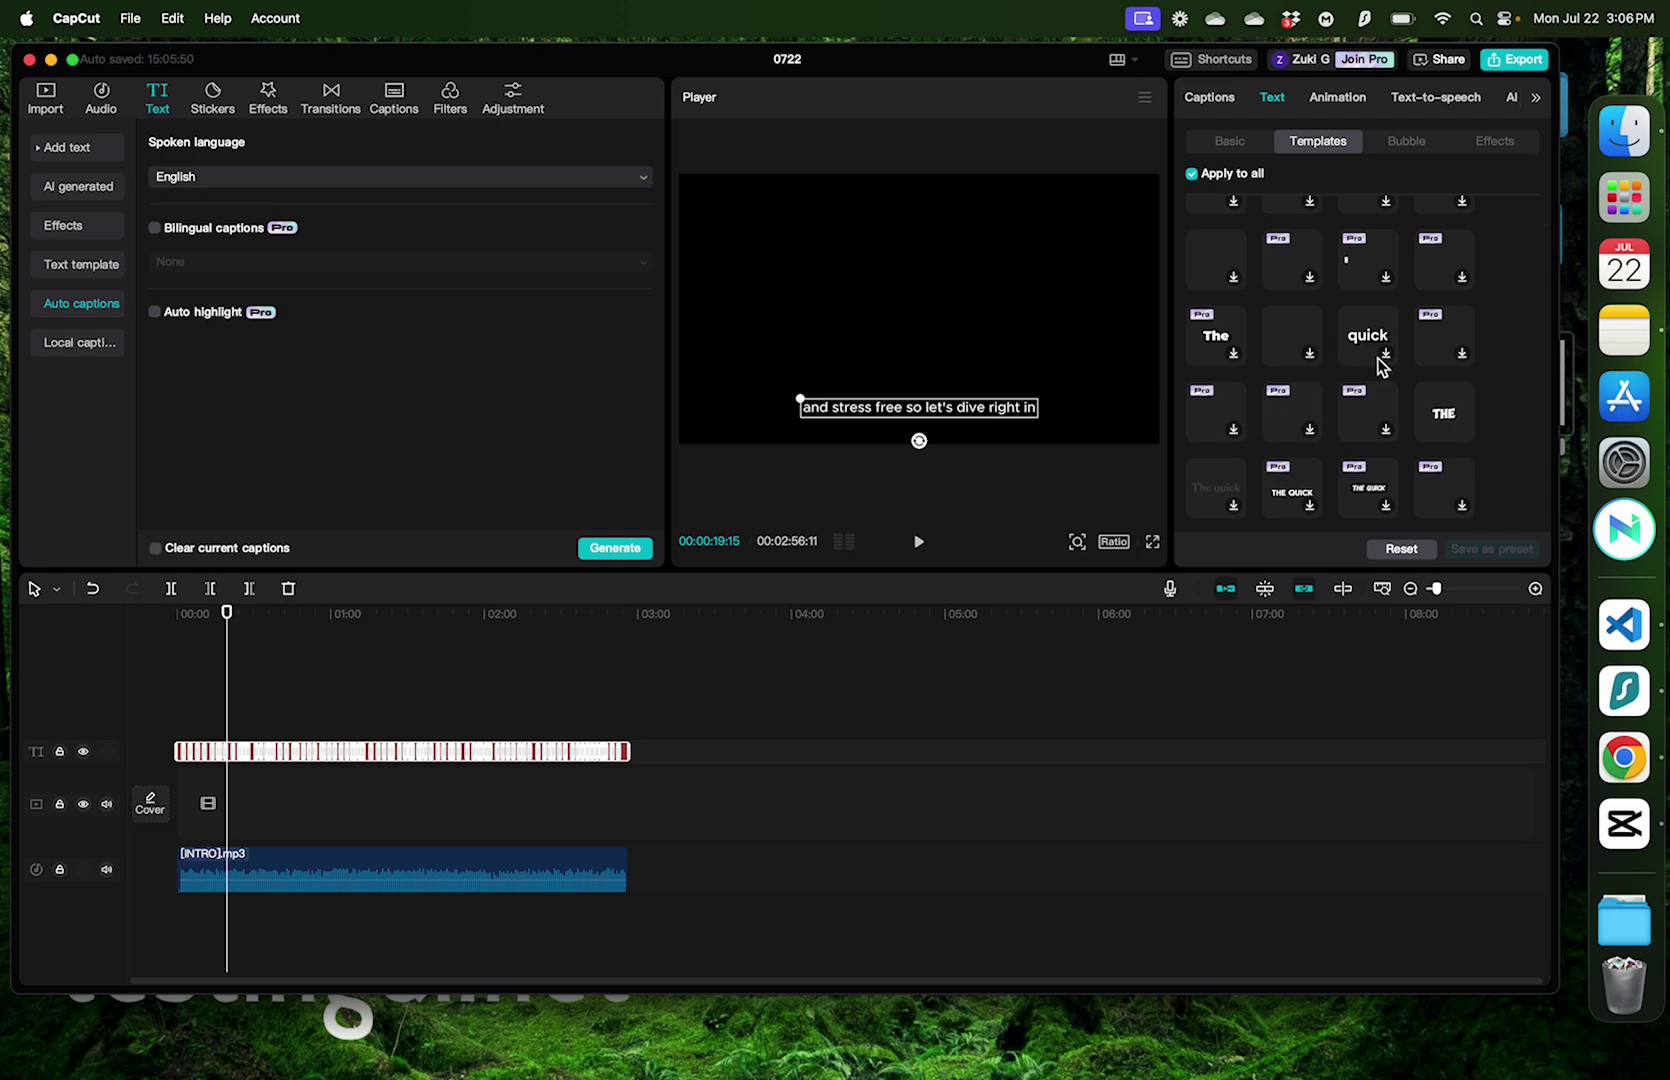
scroll(1386, 370, down, 4)
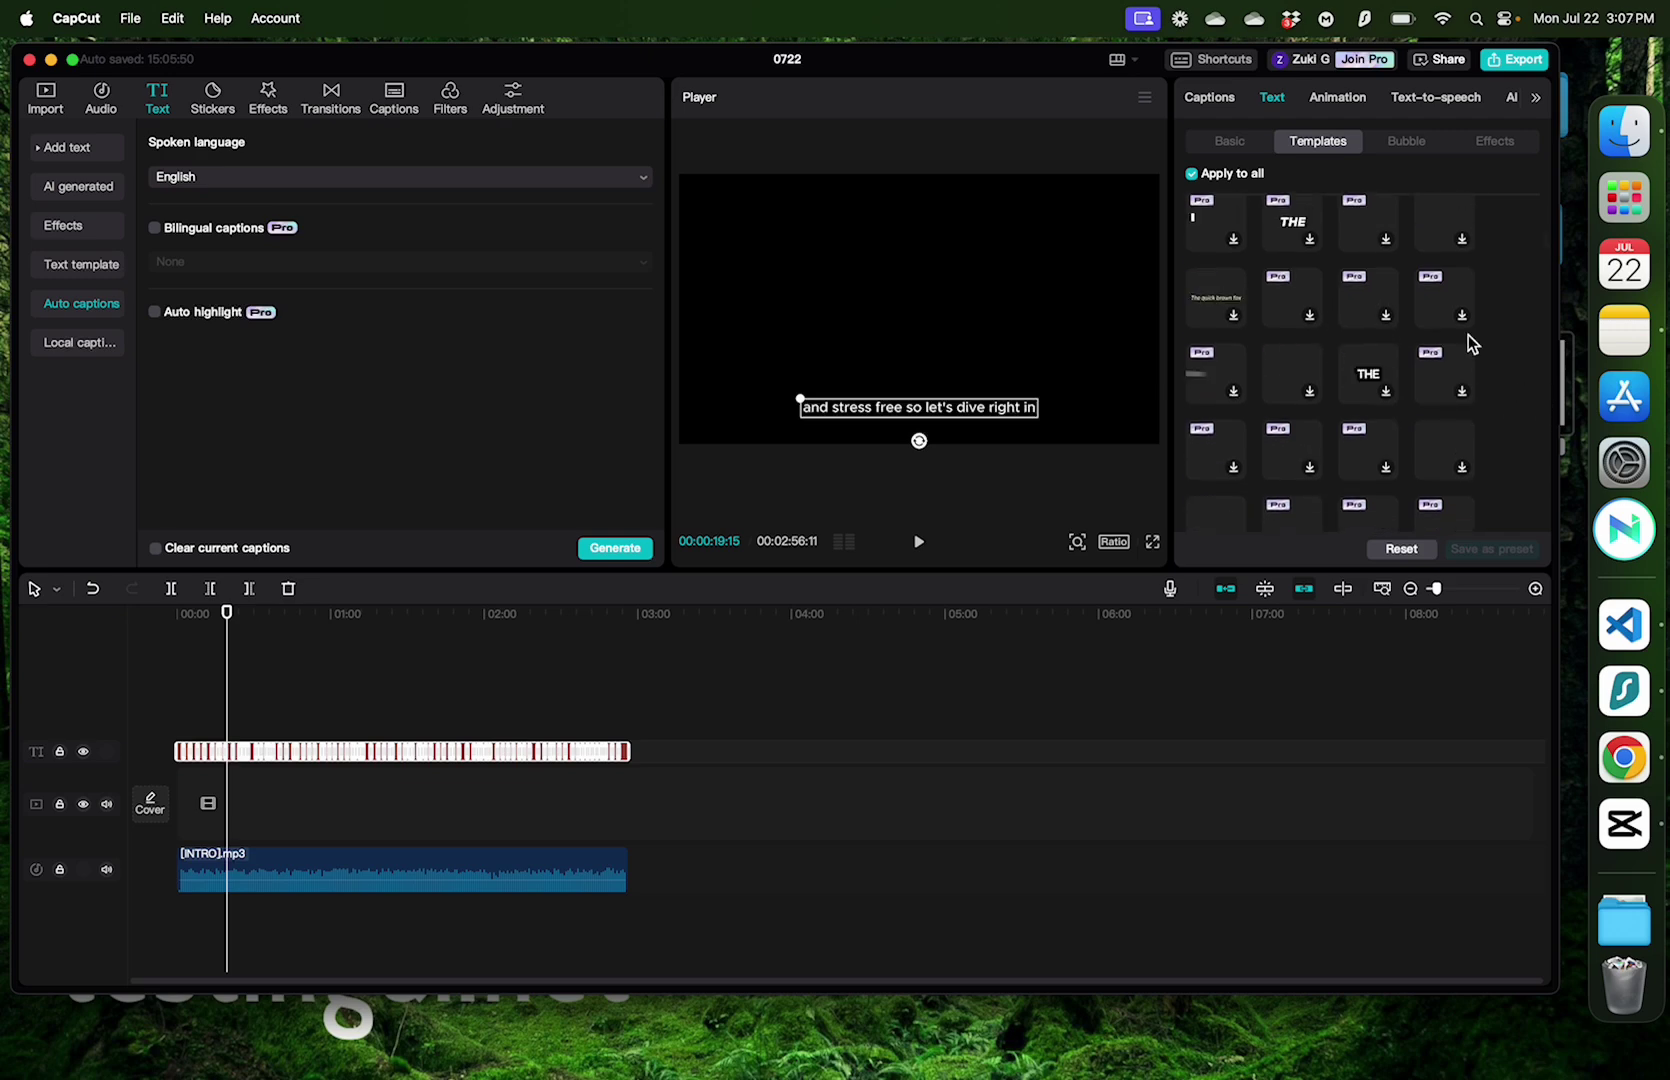
click(1380, 393)
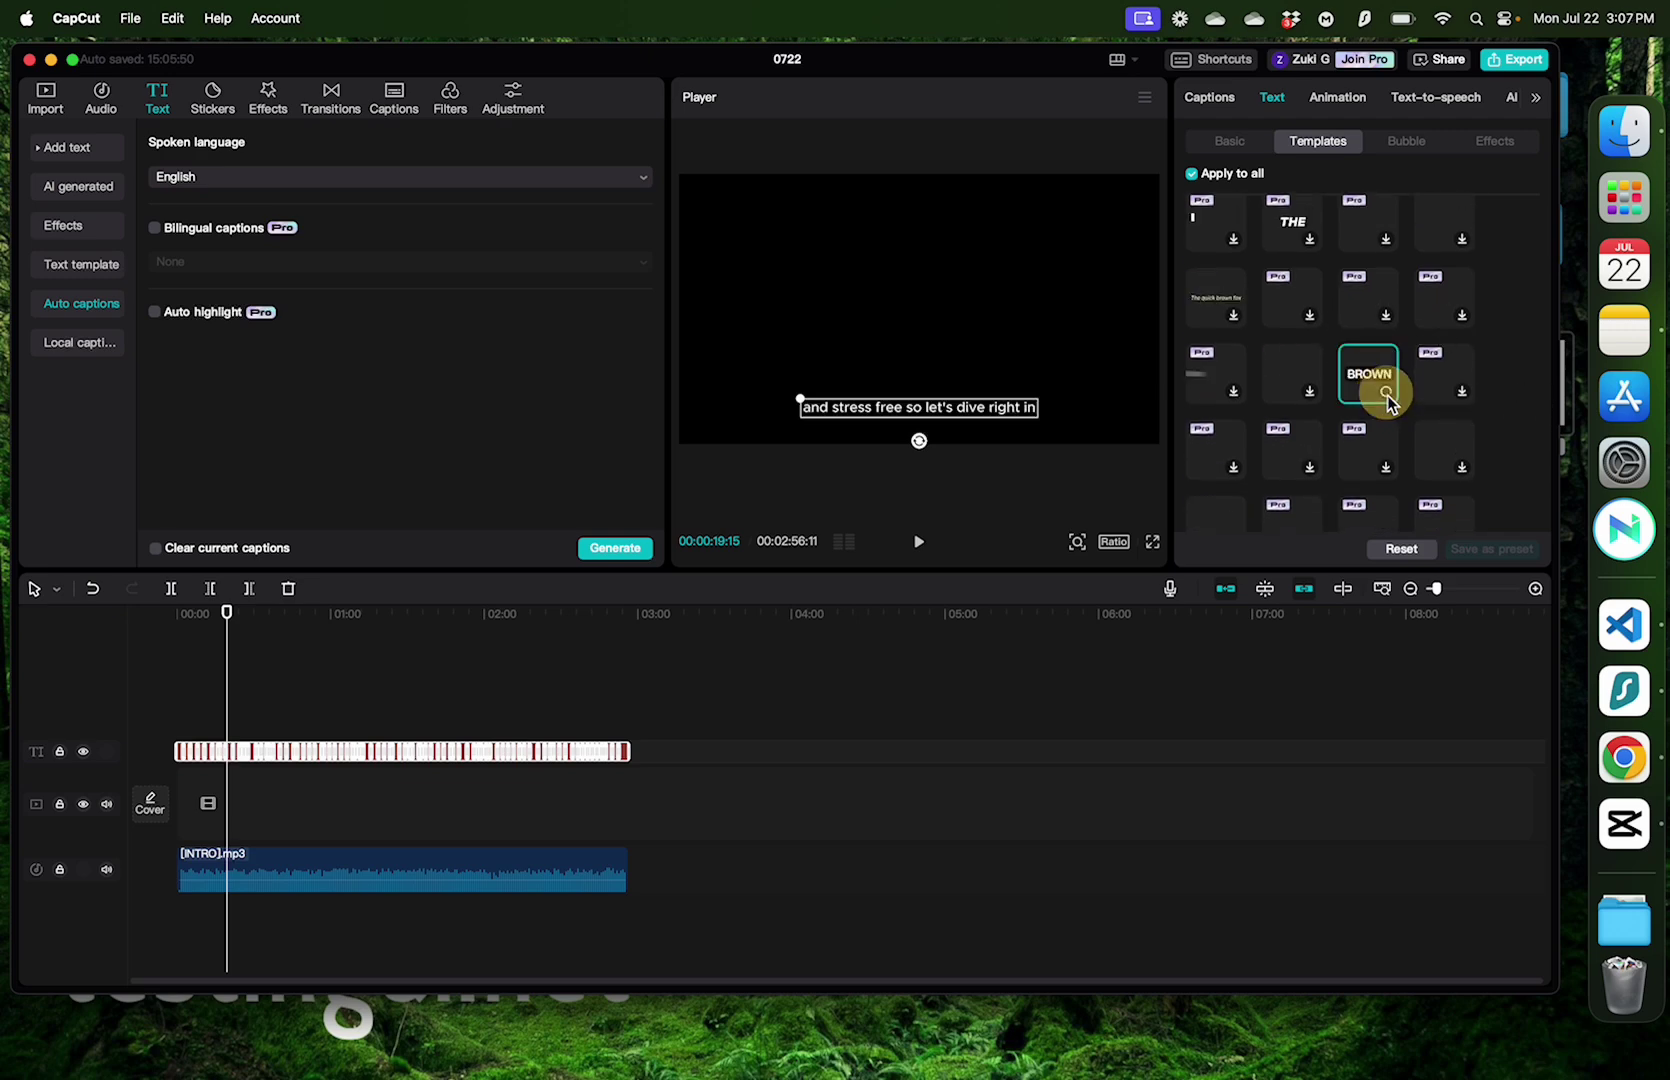
click(177, 606)
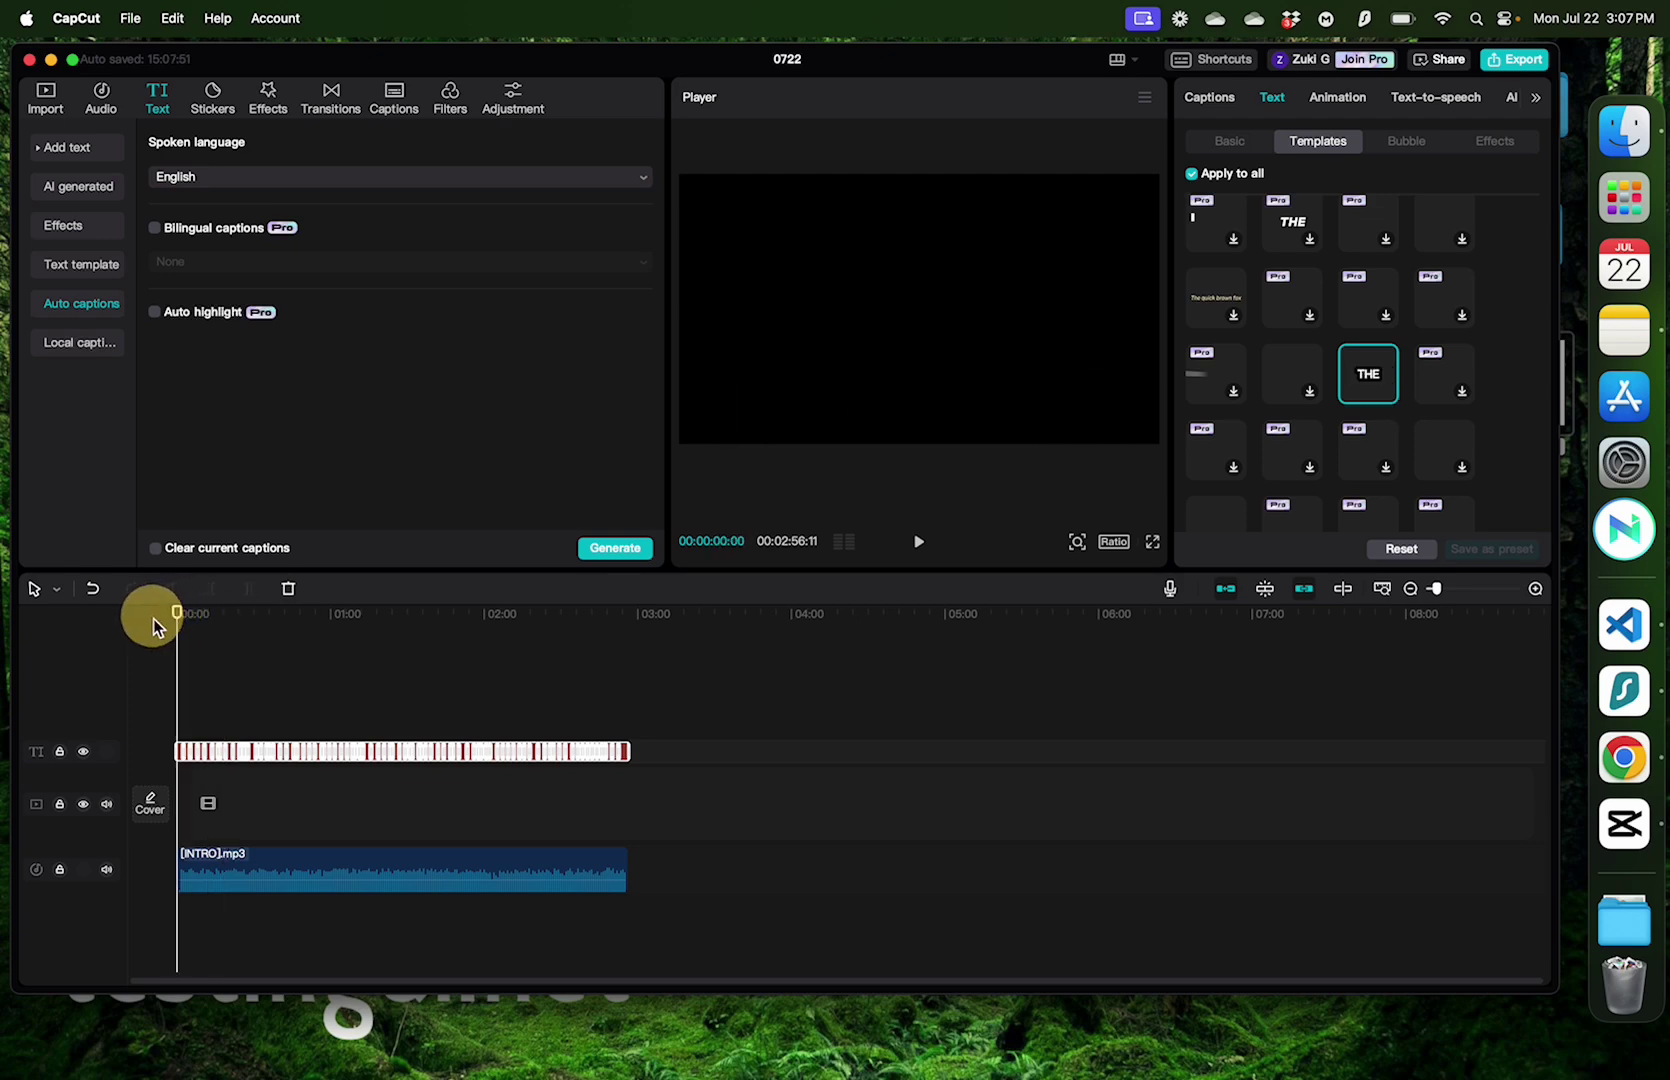
click(918, 541)
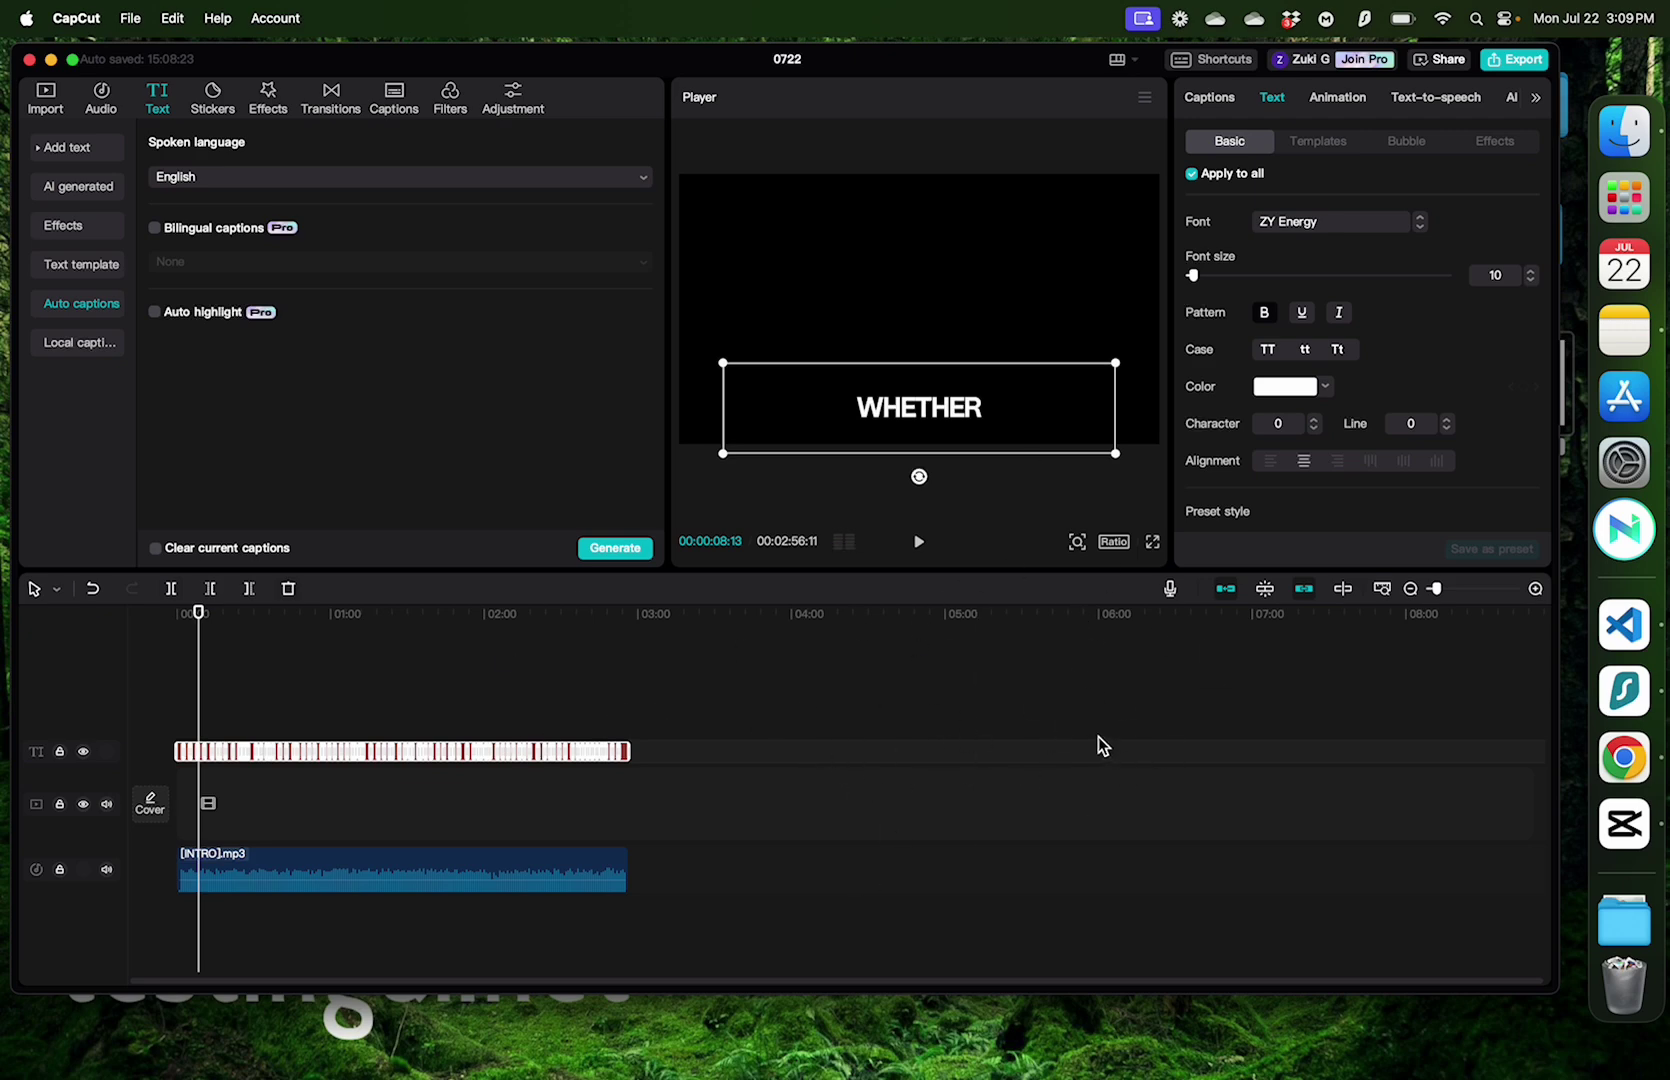
Step: Search Pexels videos for 'welcome', filter to horizontal, and download the smiling-man clip
key(ctrl+Left)
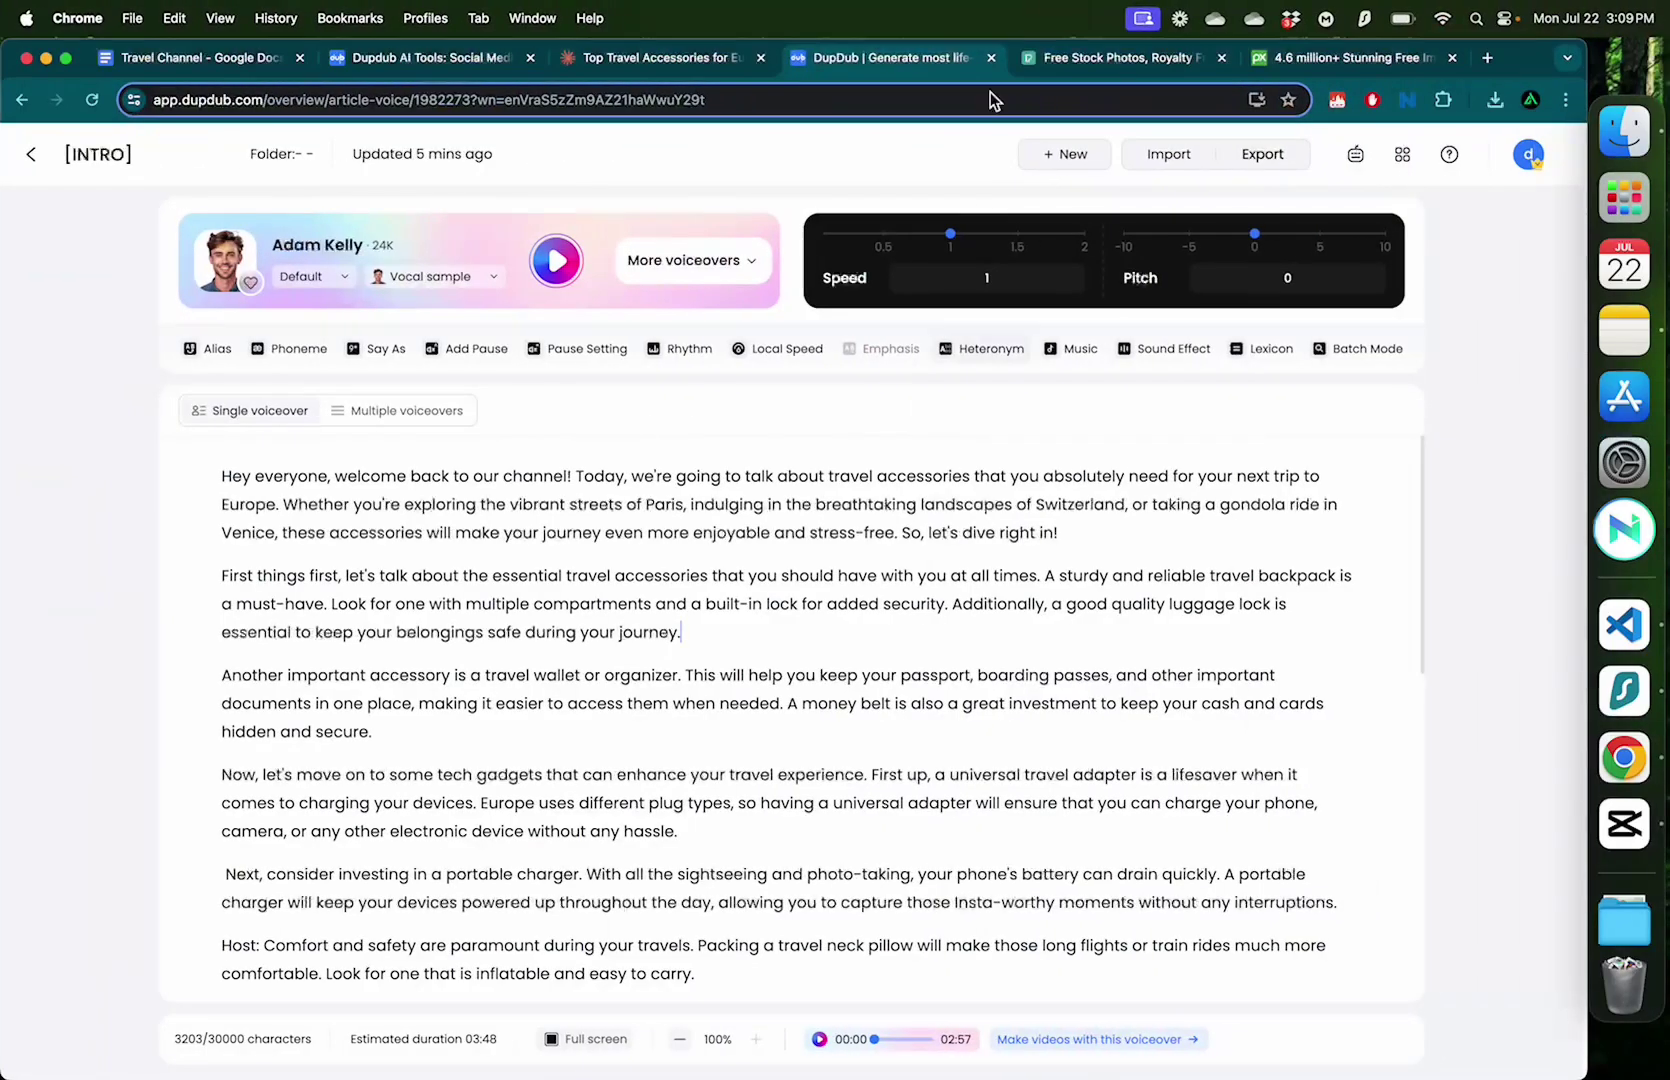
click(1110, 59)
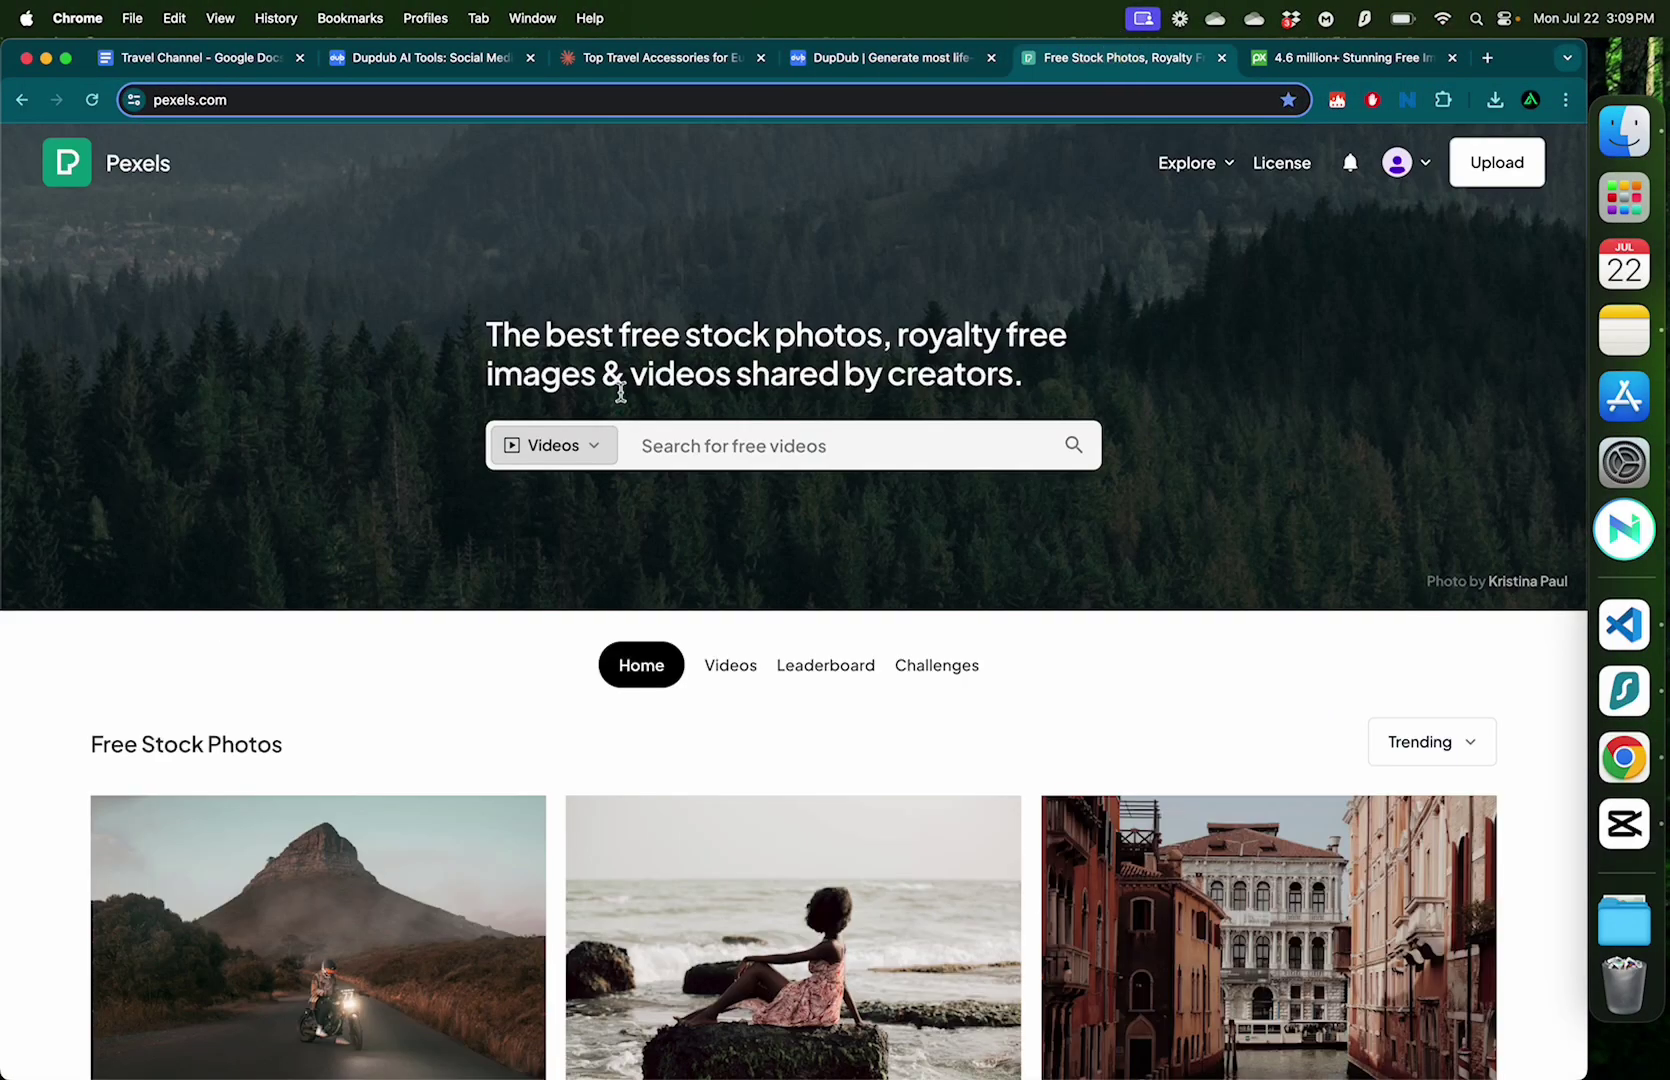
click(535, 450)
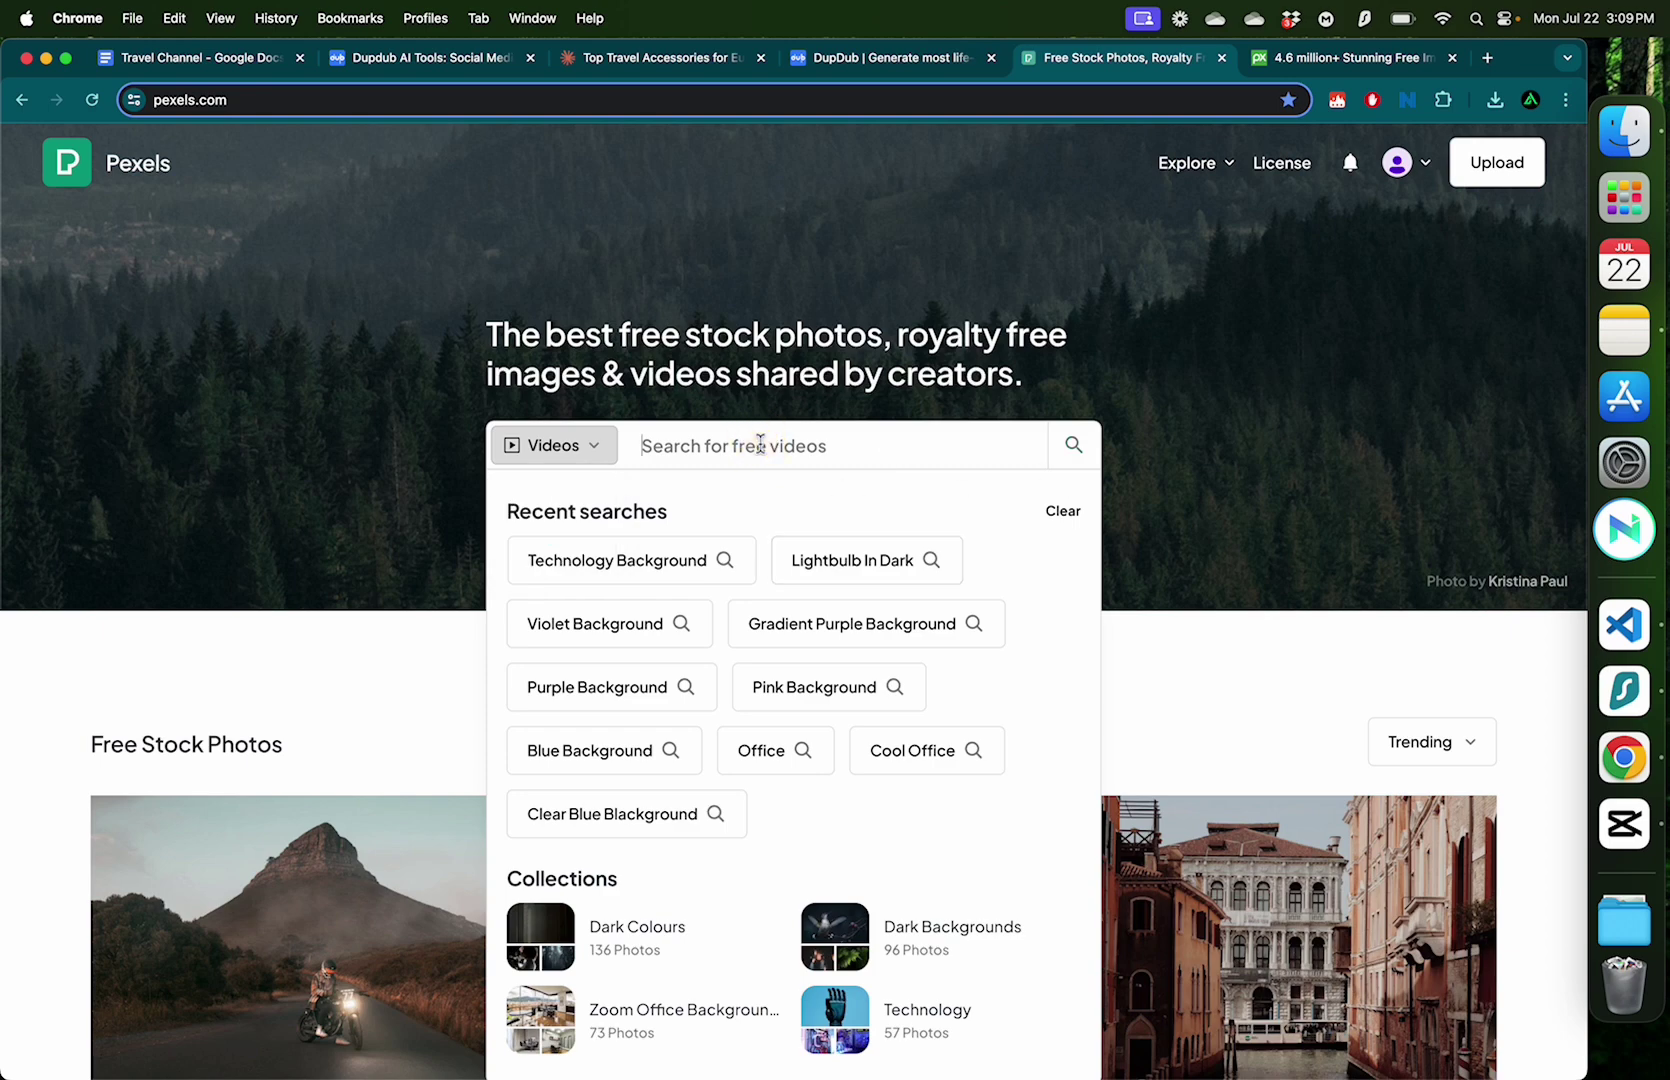
text(welc)
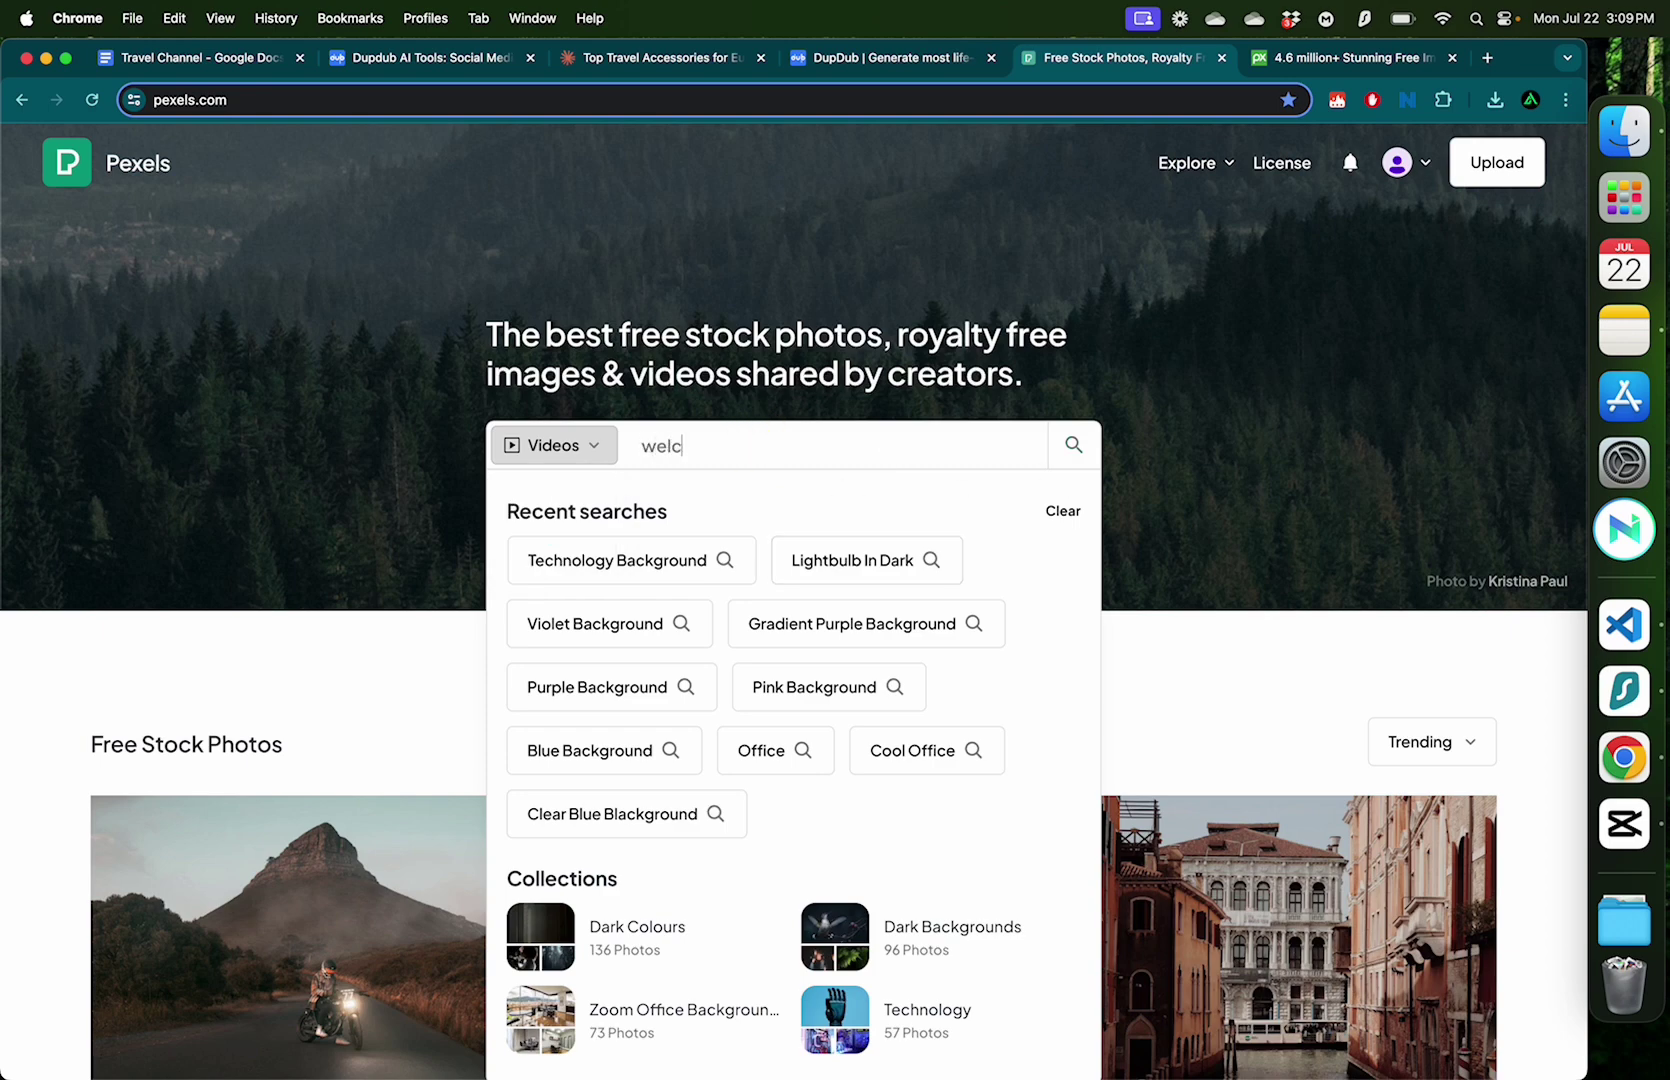
text(ome)
key(Return)
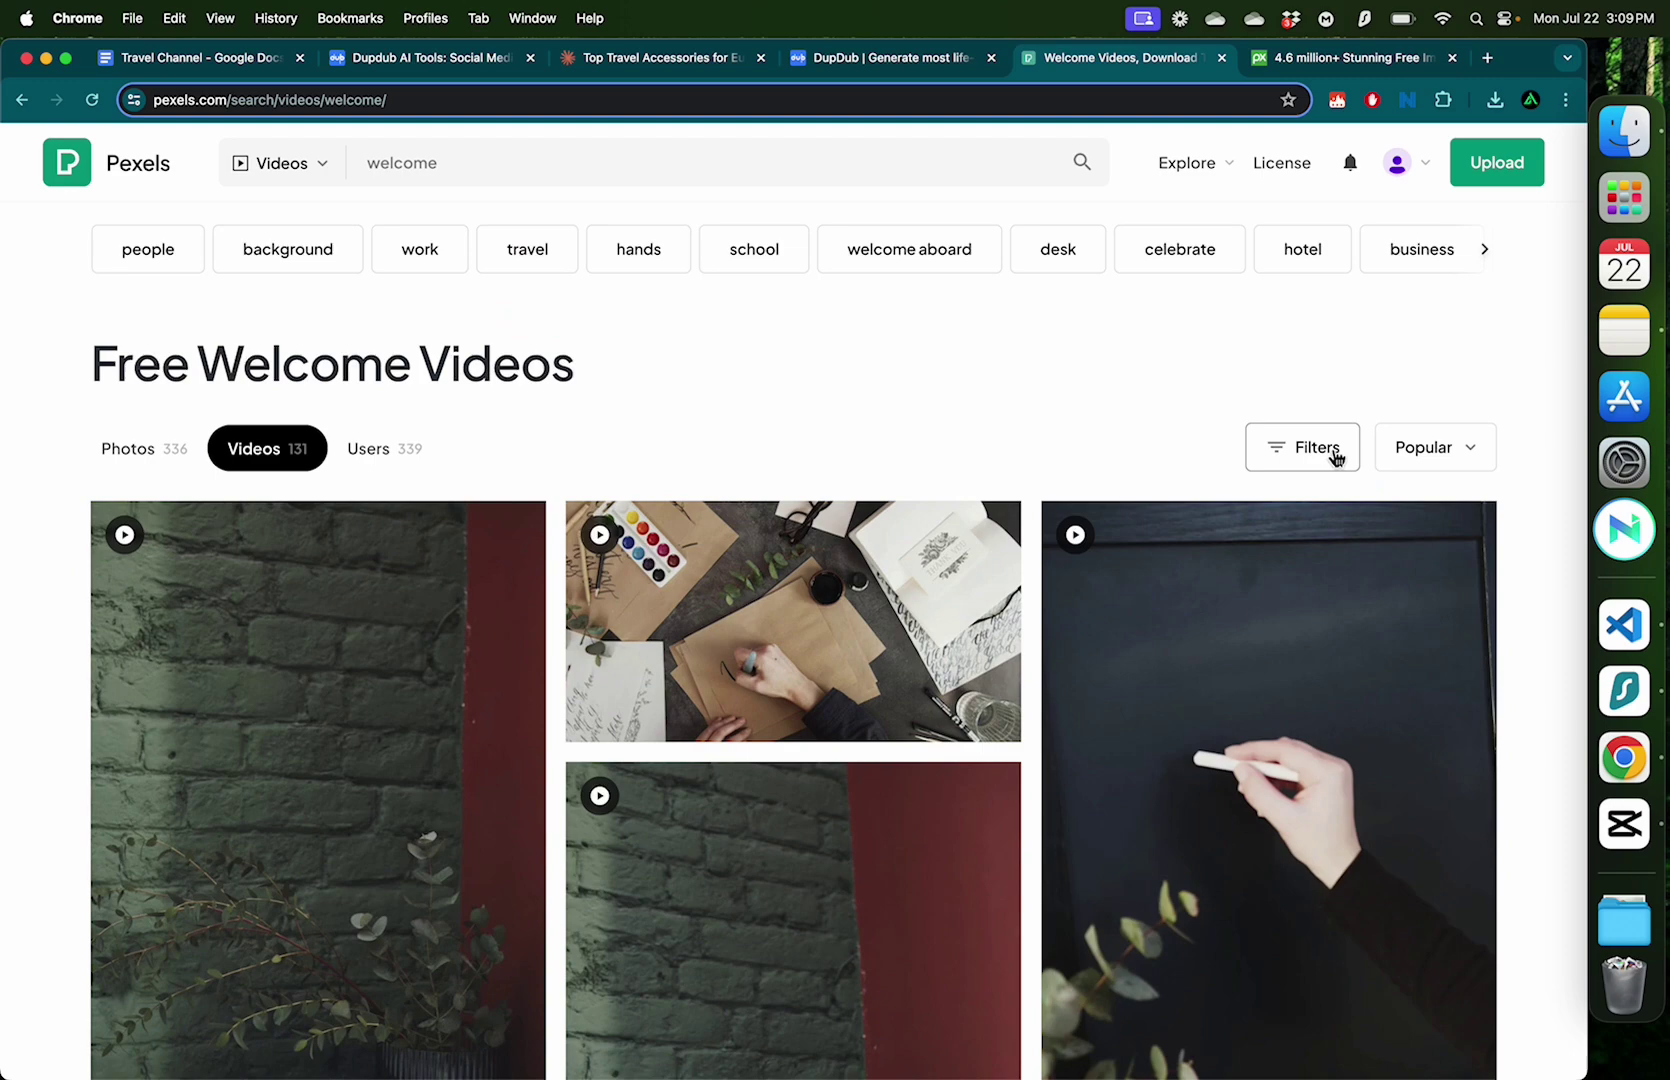
click(1316, 448)
click(446, 541)
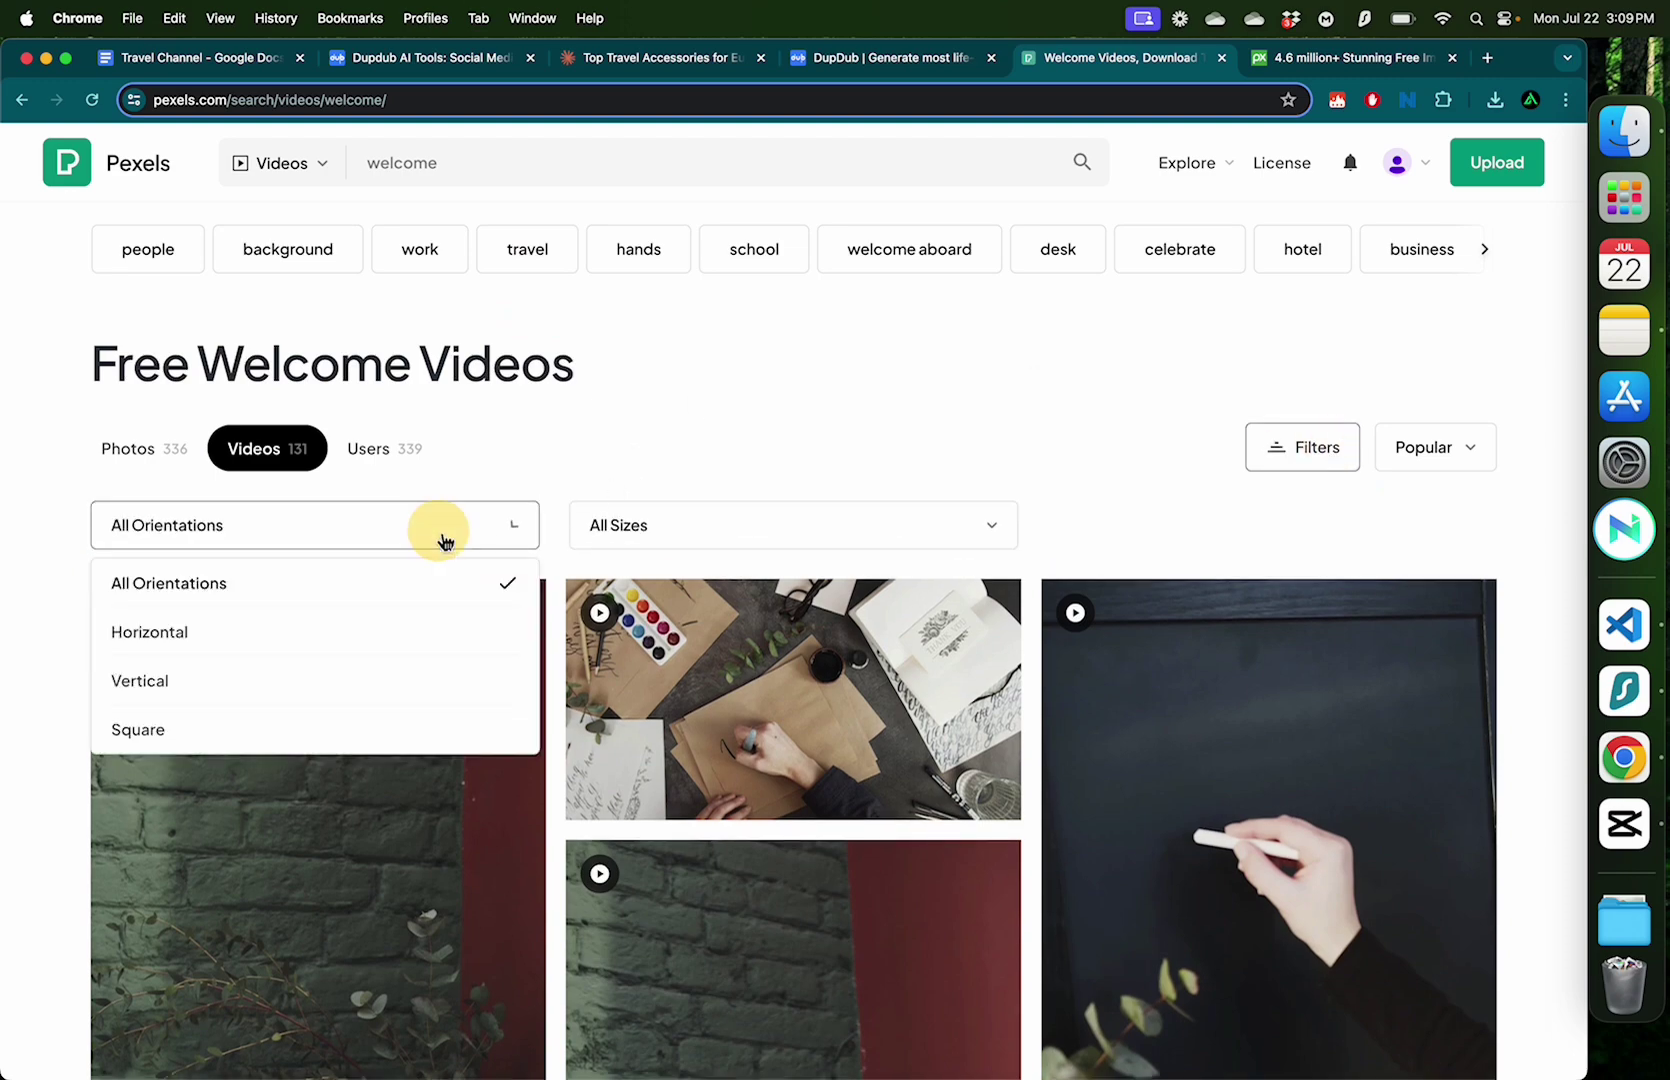
click(363, 645)
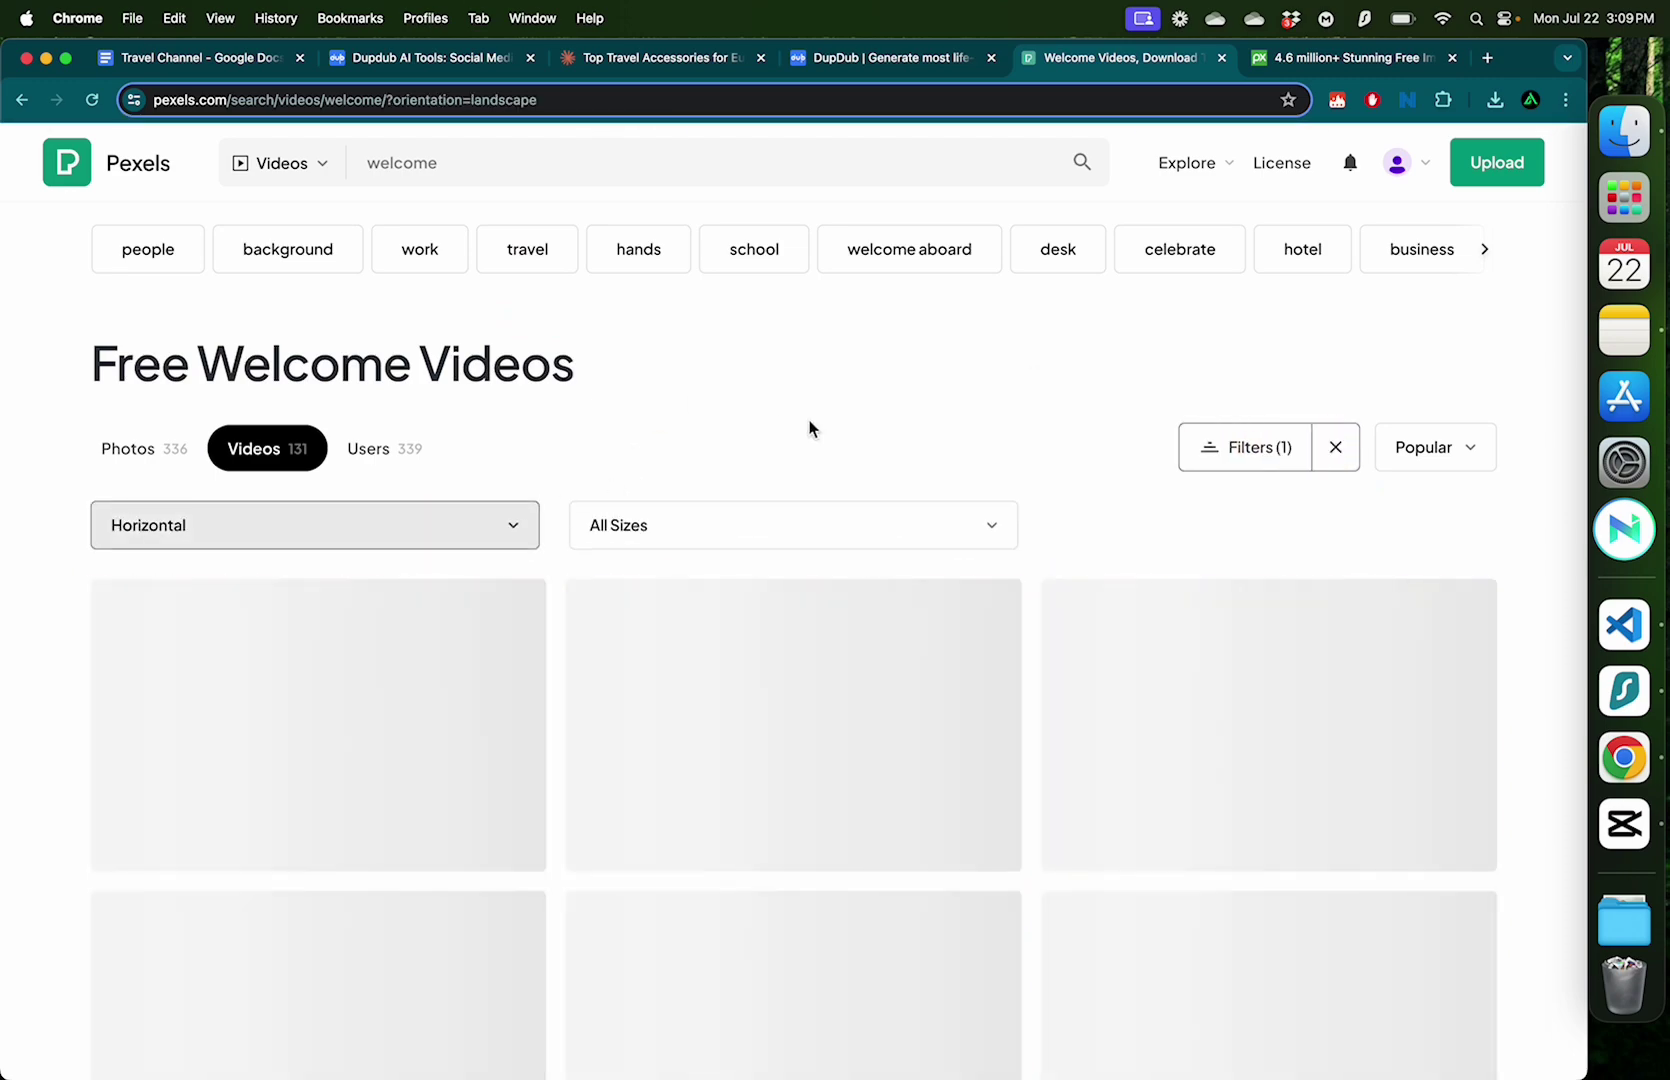
scroll(885, 558, down, 8)
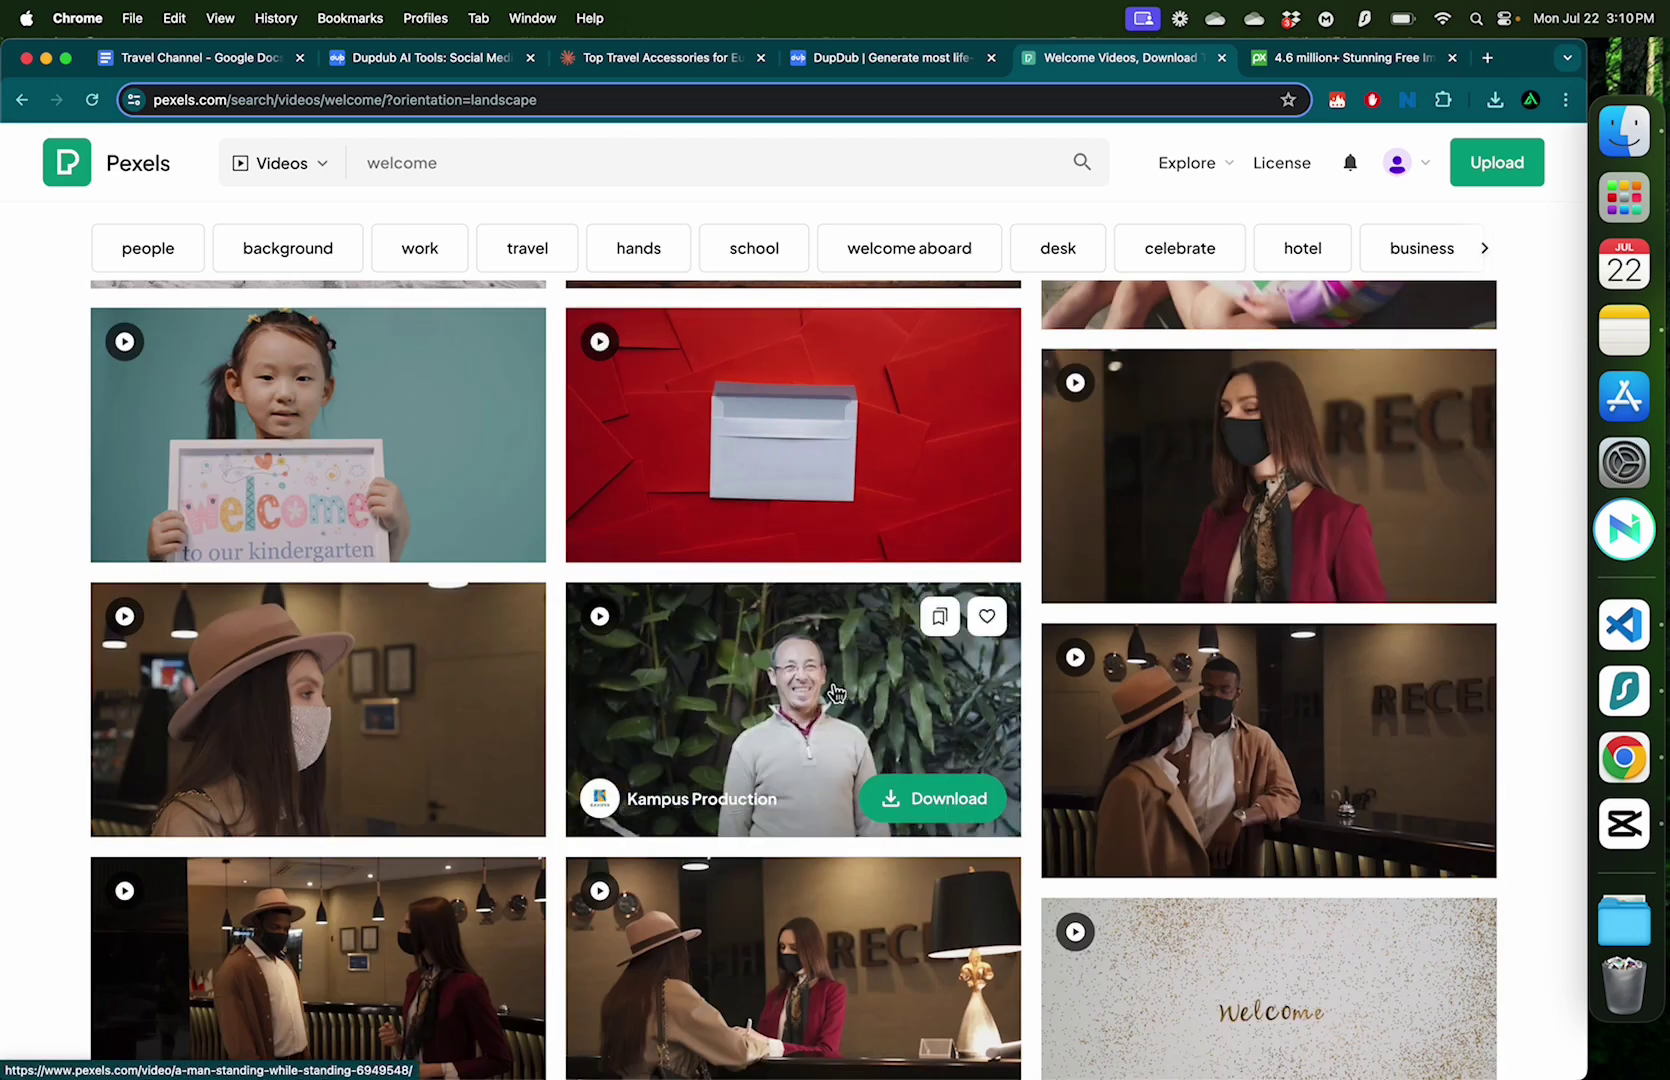
click(930, 797)
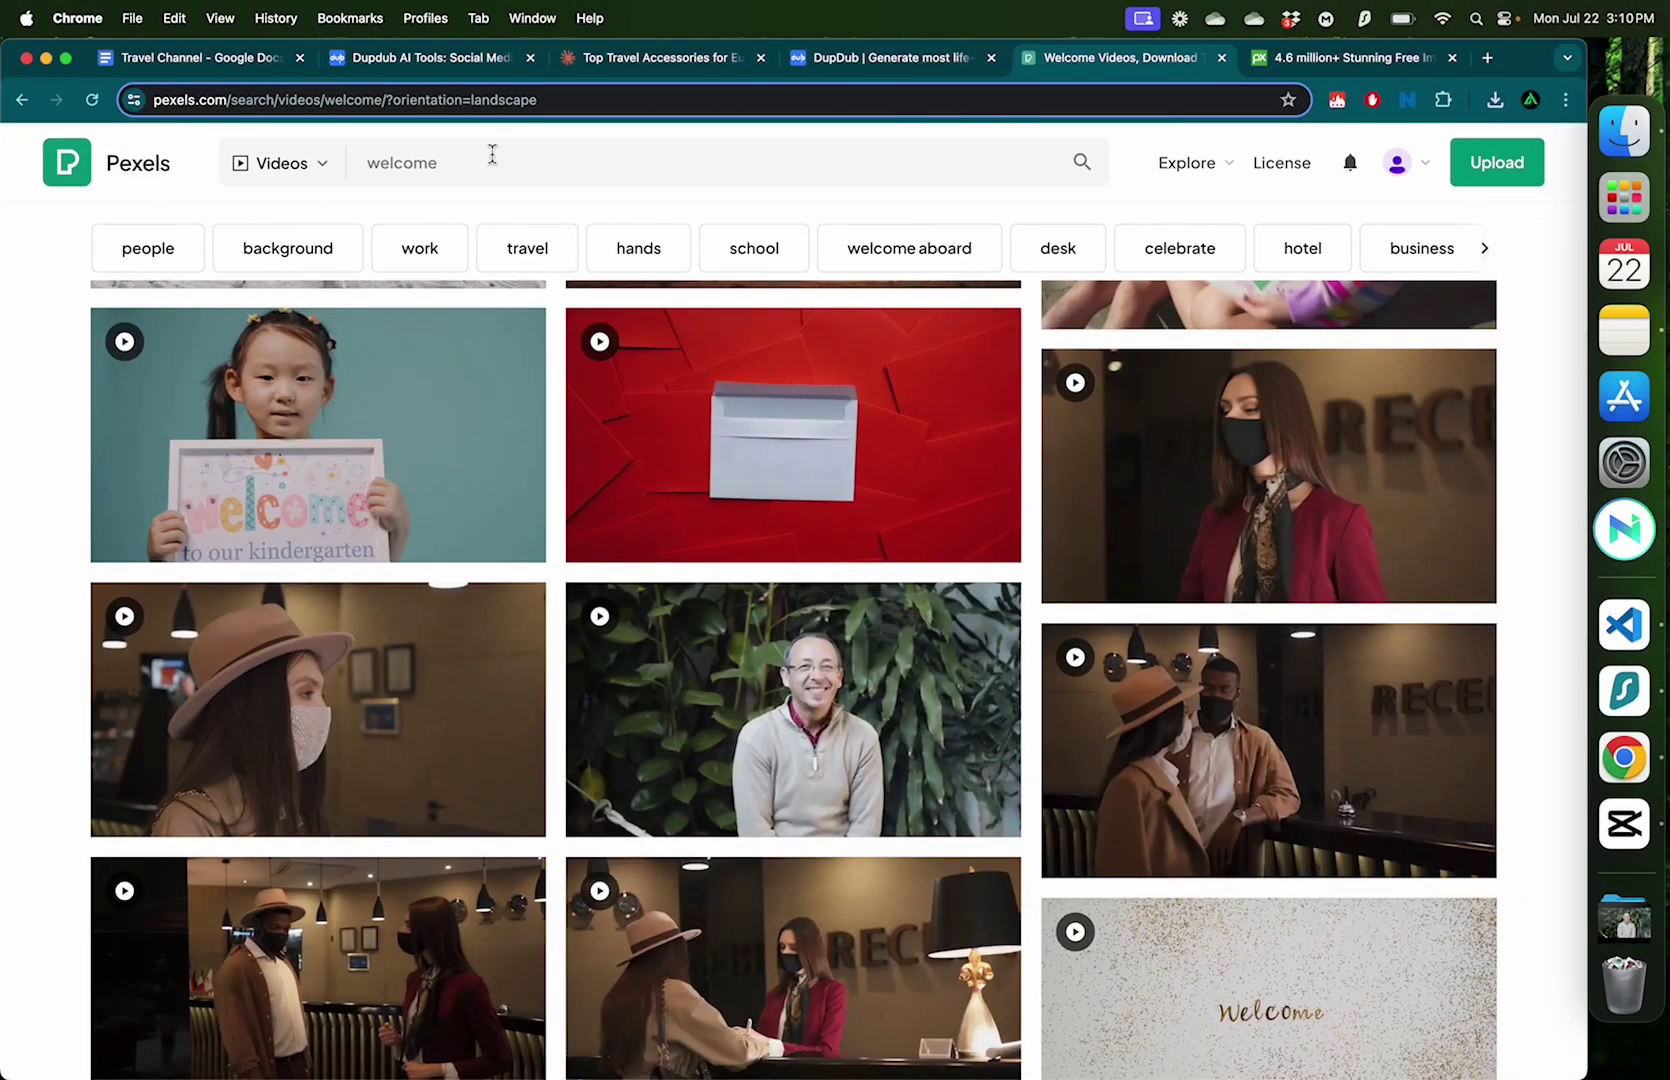
Step: Search for 'travel' videos and download the van-under-hot-air-balloons clip
click(492, 160)
key(super+a)
key(BackSpace)
text(trav)
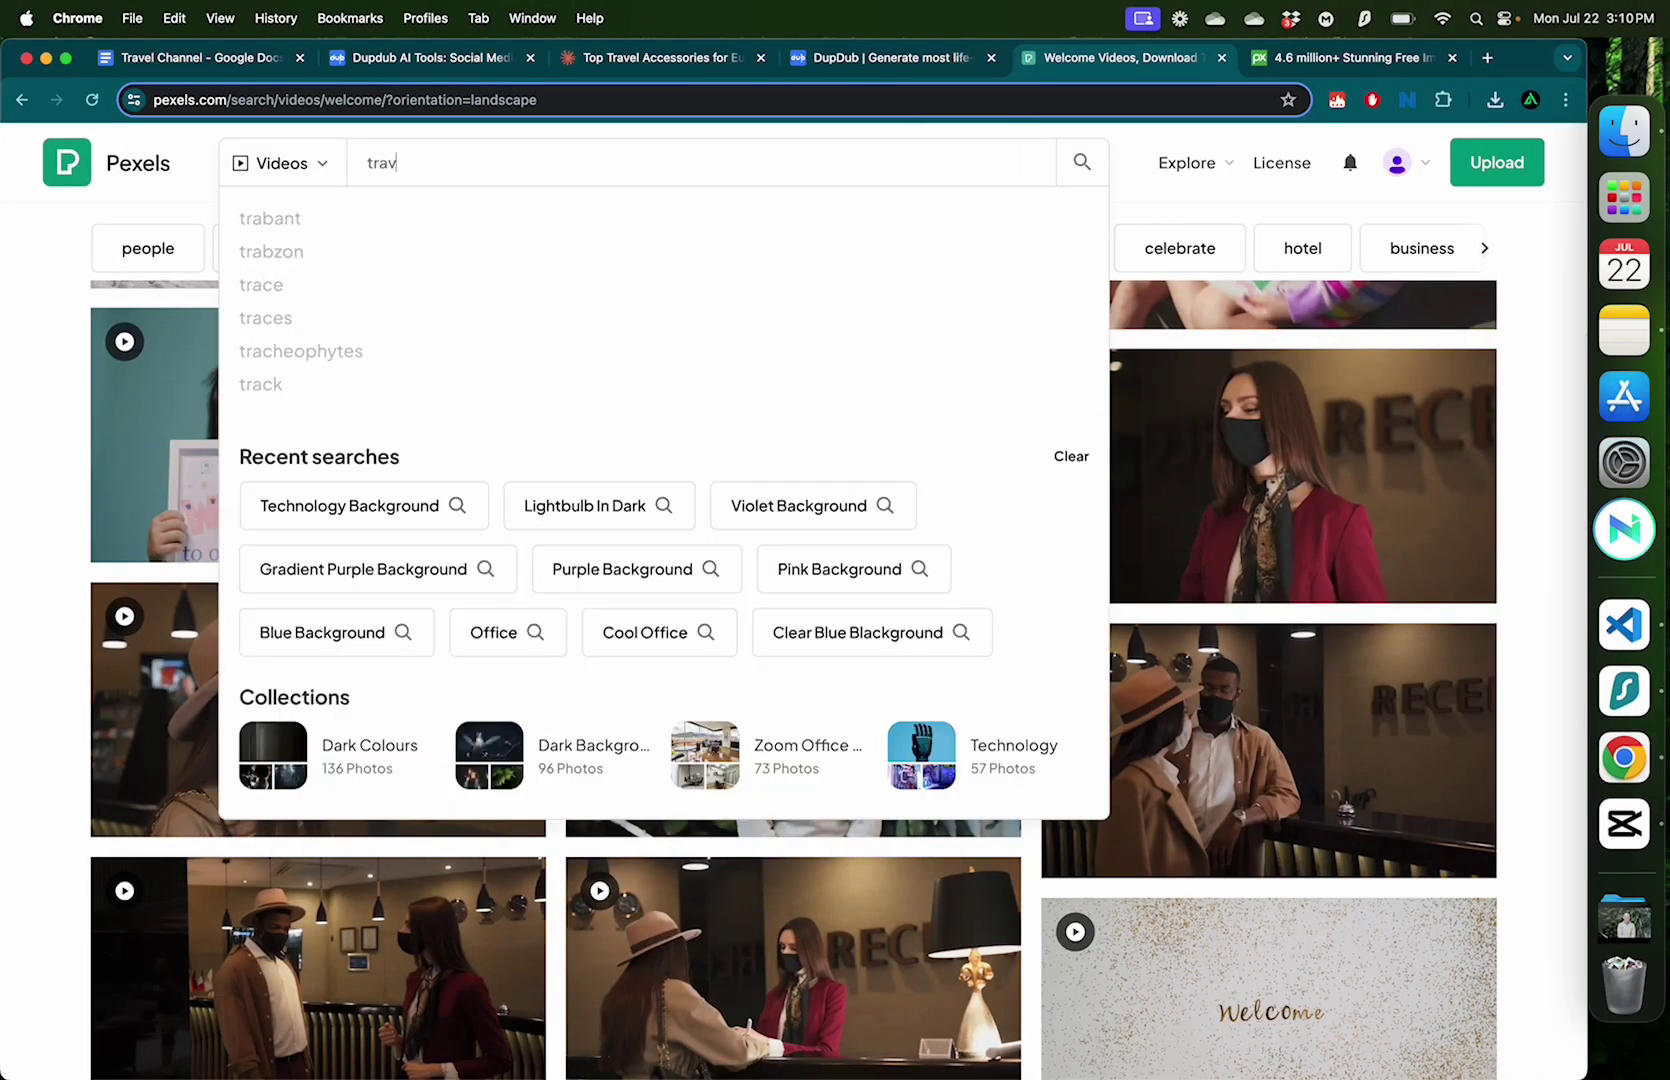
key(Return)
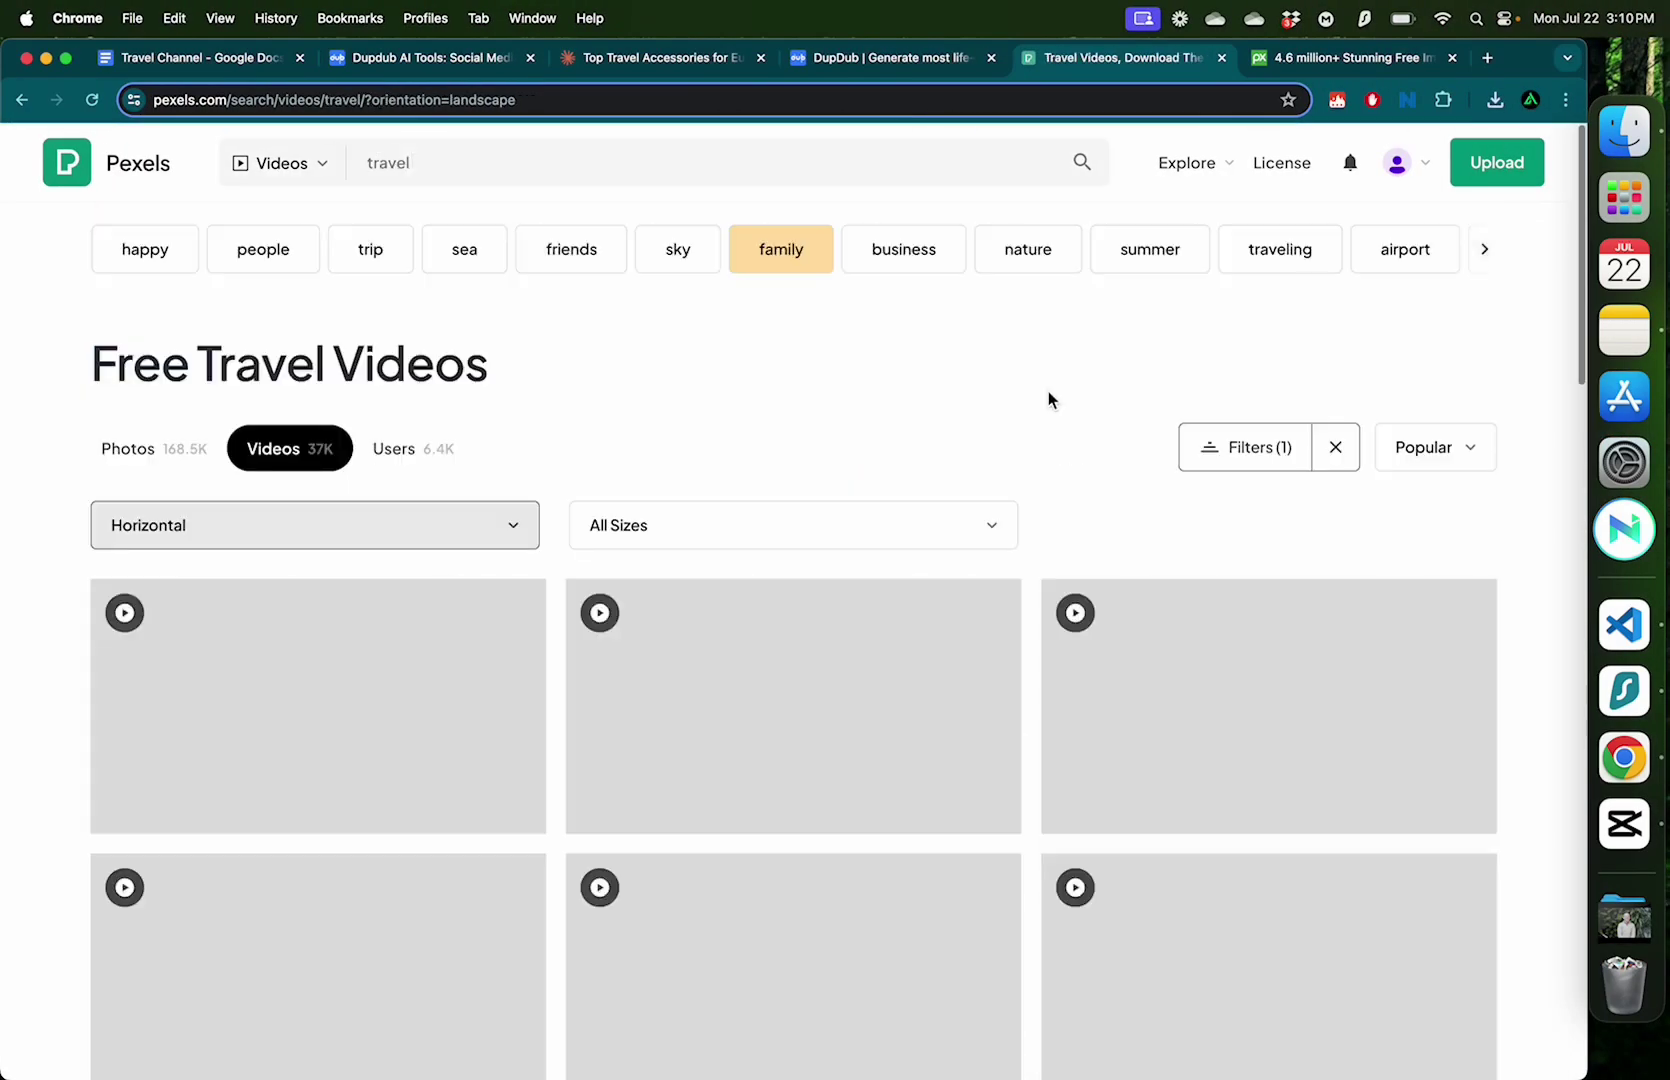
scroll(1099, 461, down, 3)
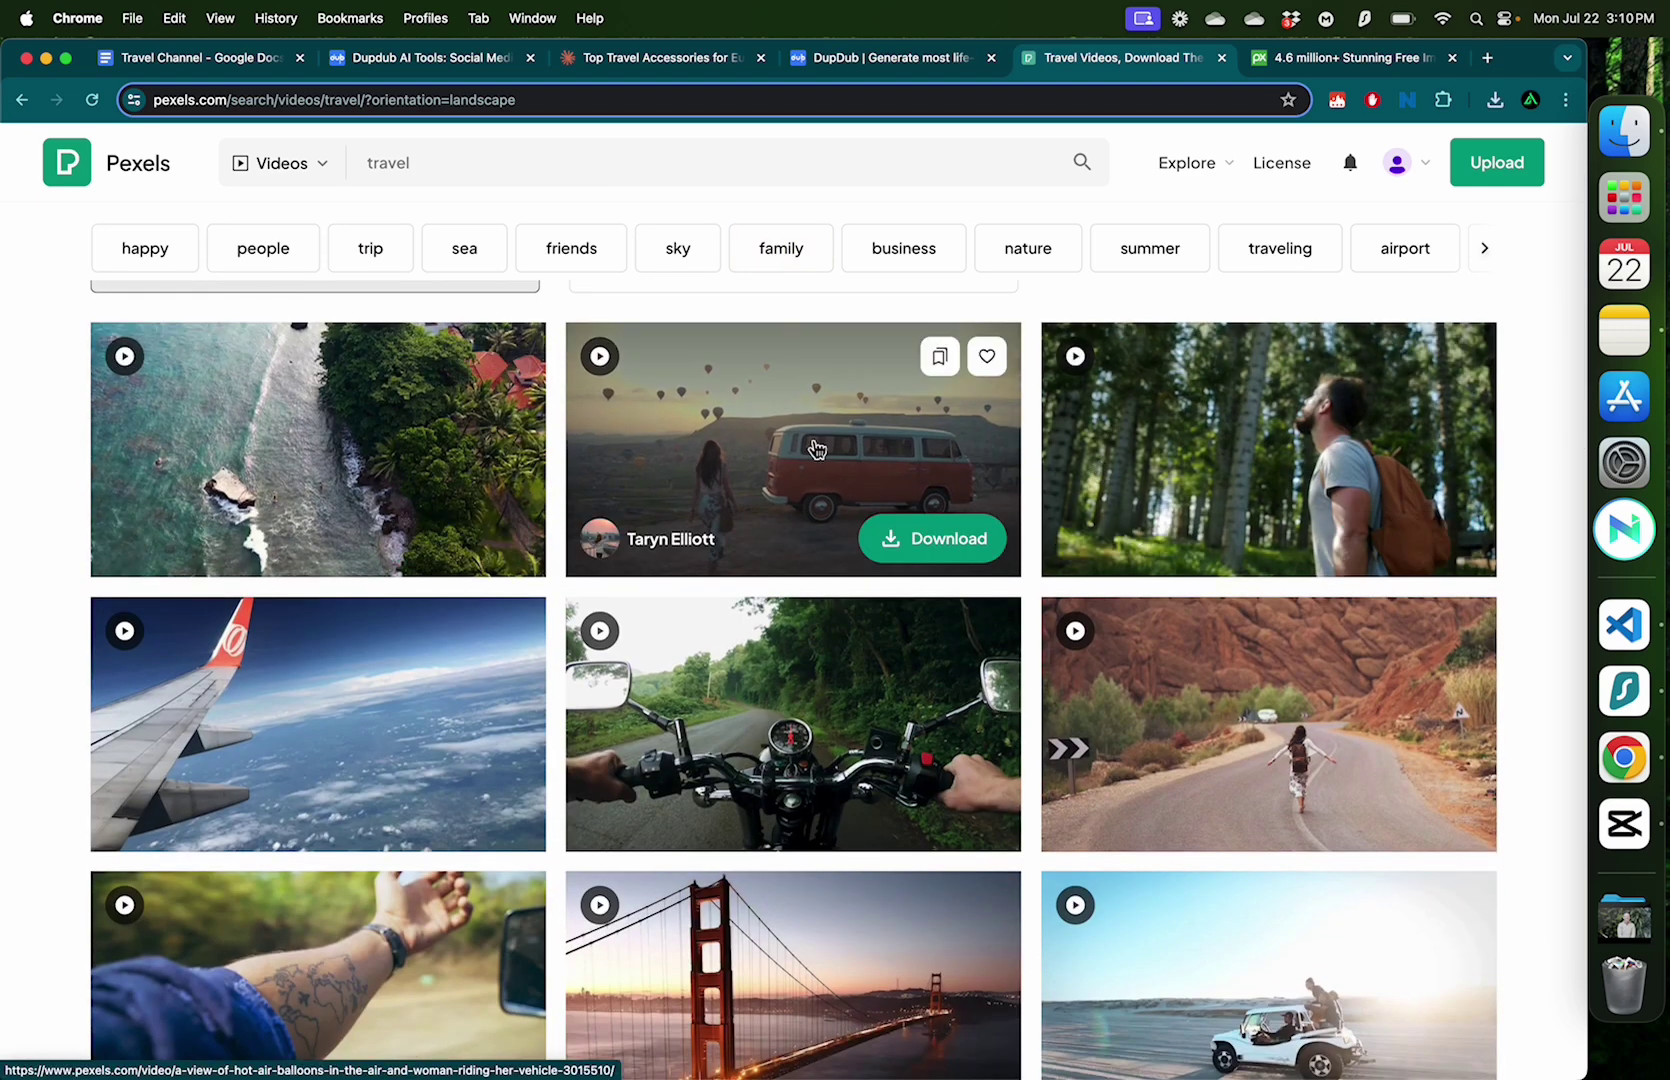
click(948, 553)
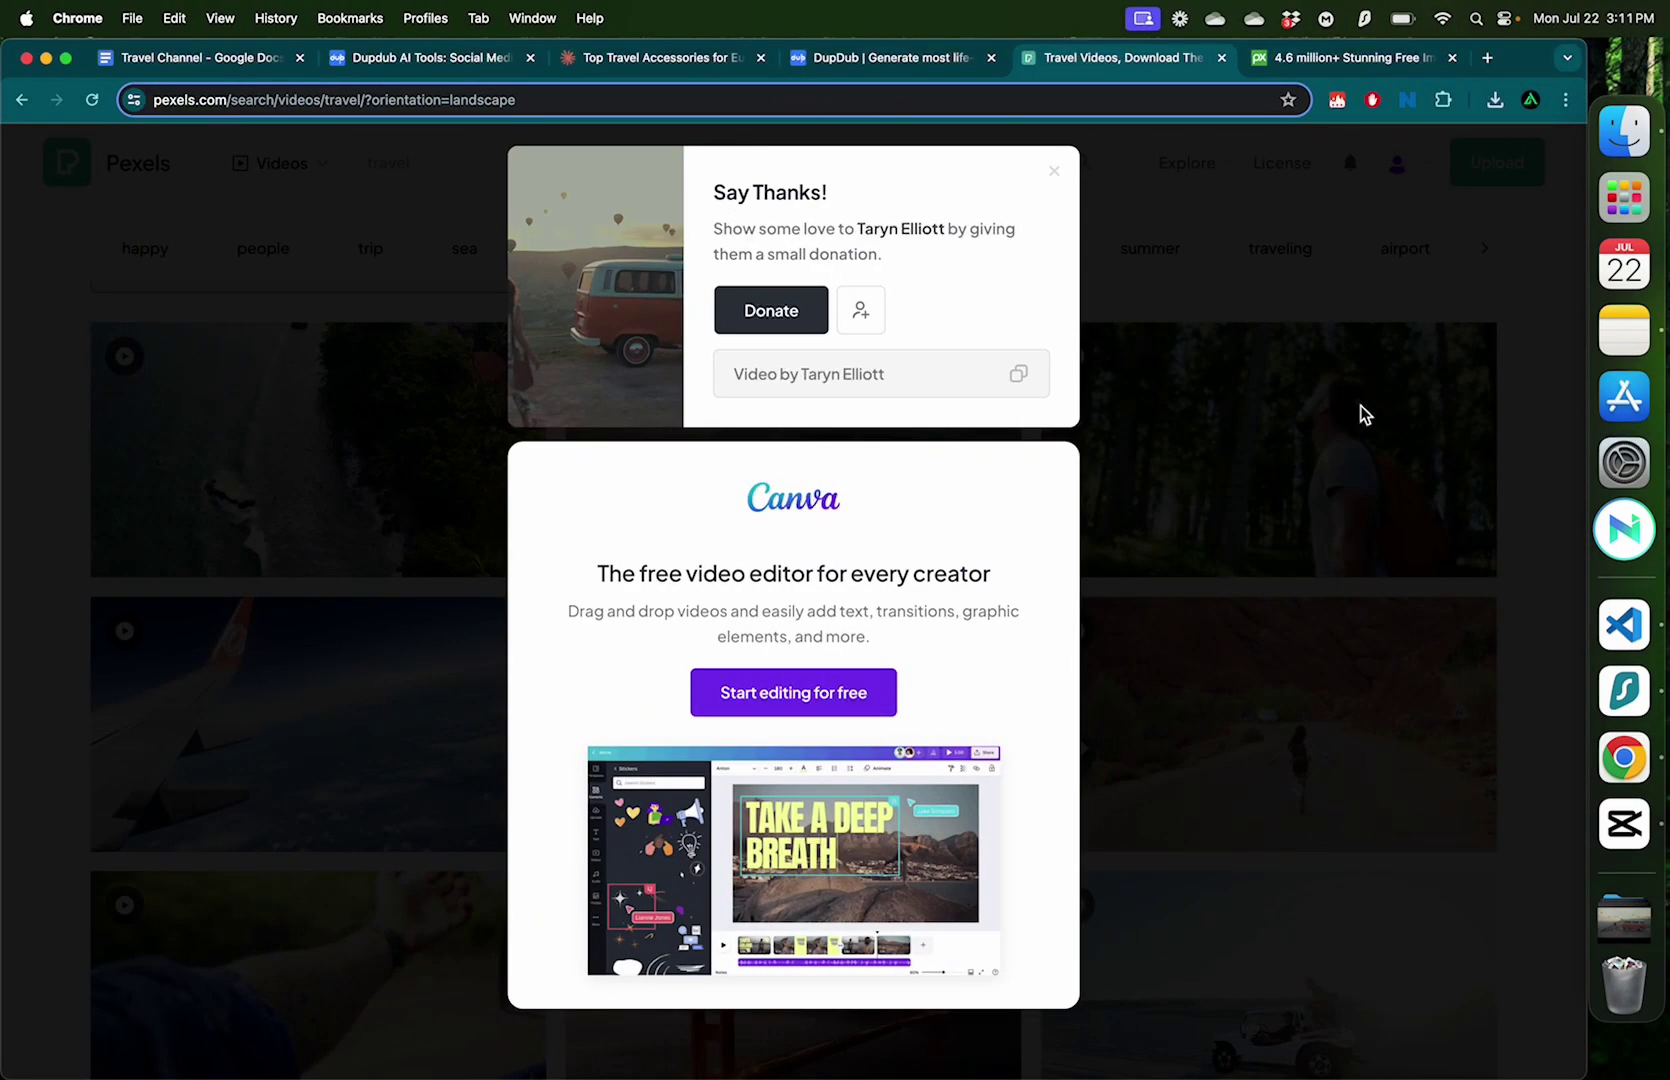
Step: Search Pexels for 'europe' and download a clip from the results
click(1365, 414)
click(586, 166)
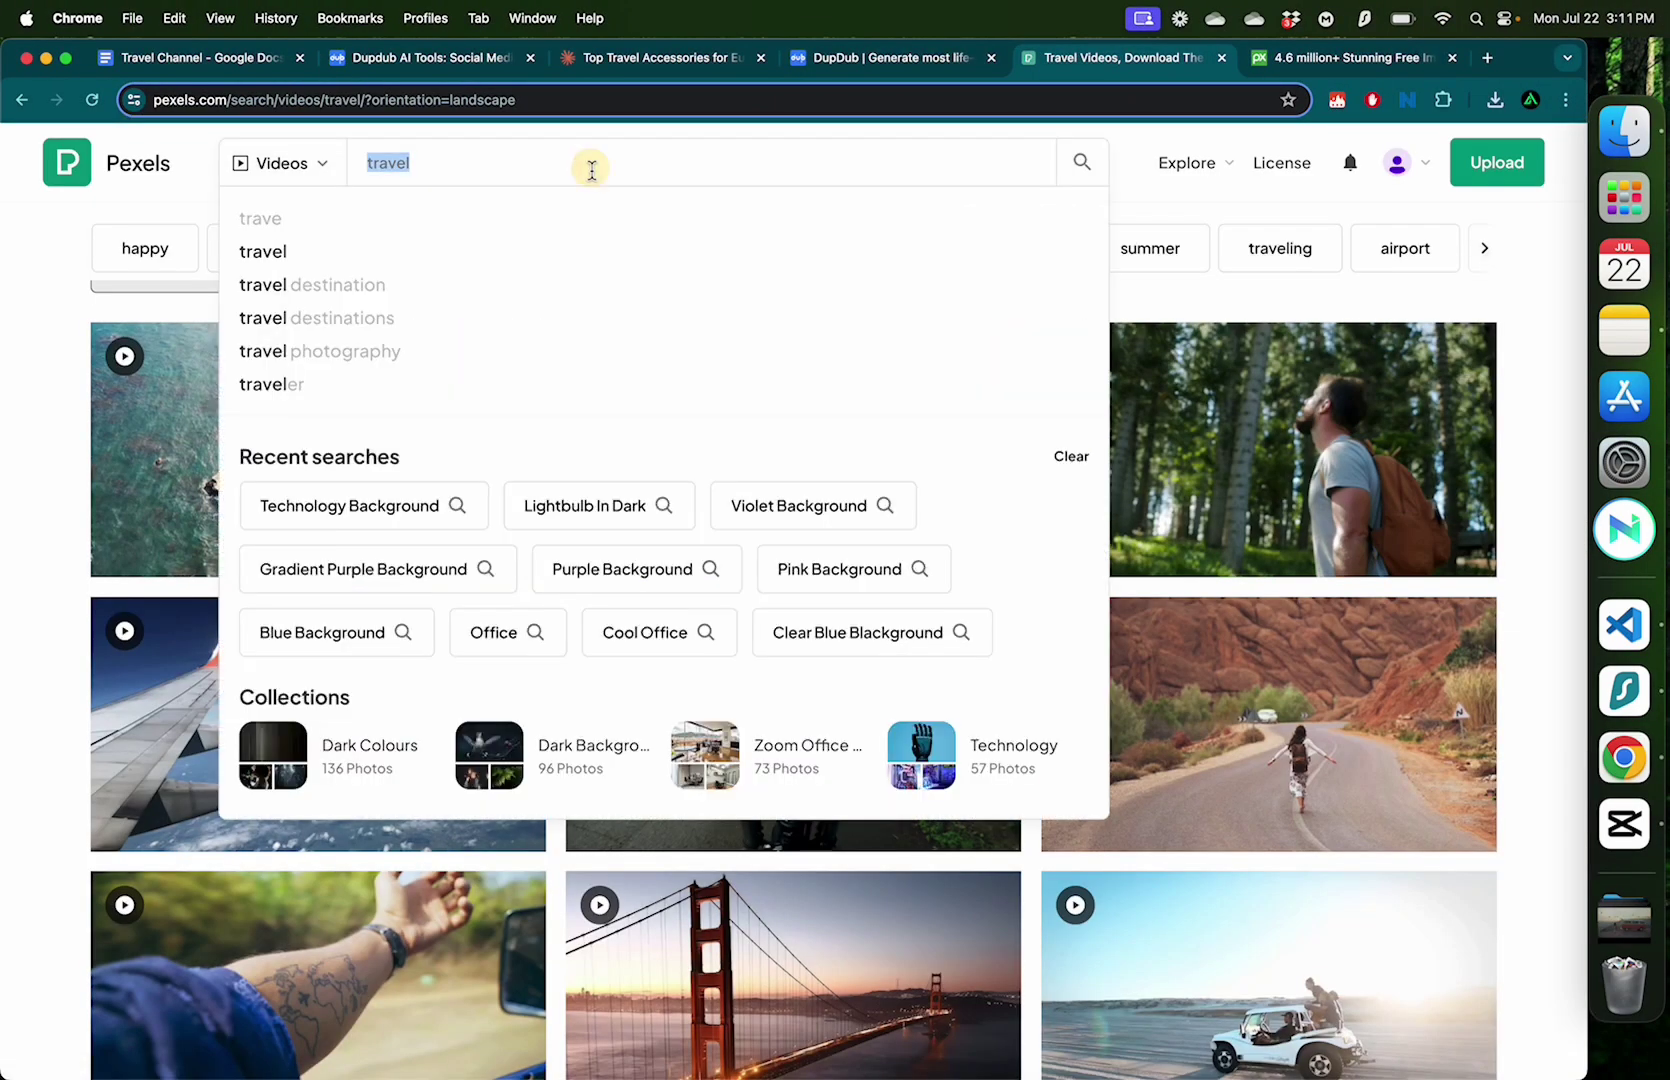
text(euopr)
key(BackSpace)
key(BackSpace)
key(BackSpace)
text(rope)
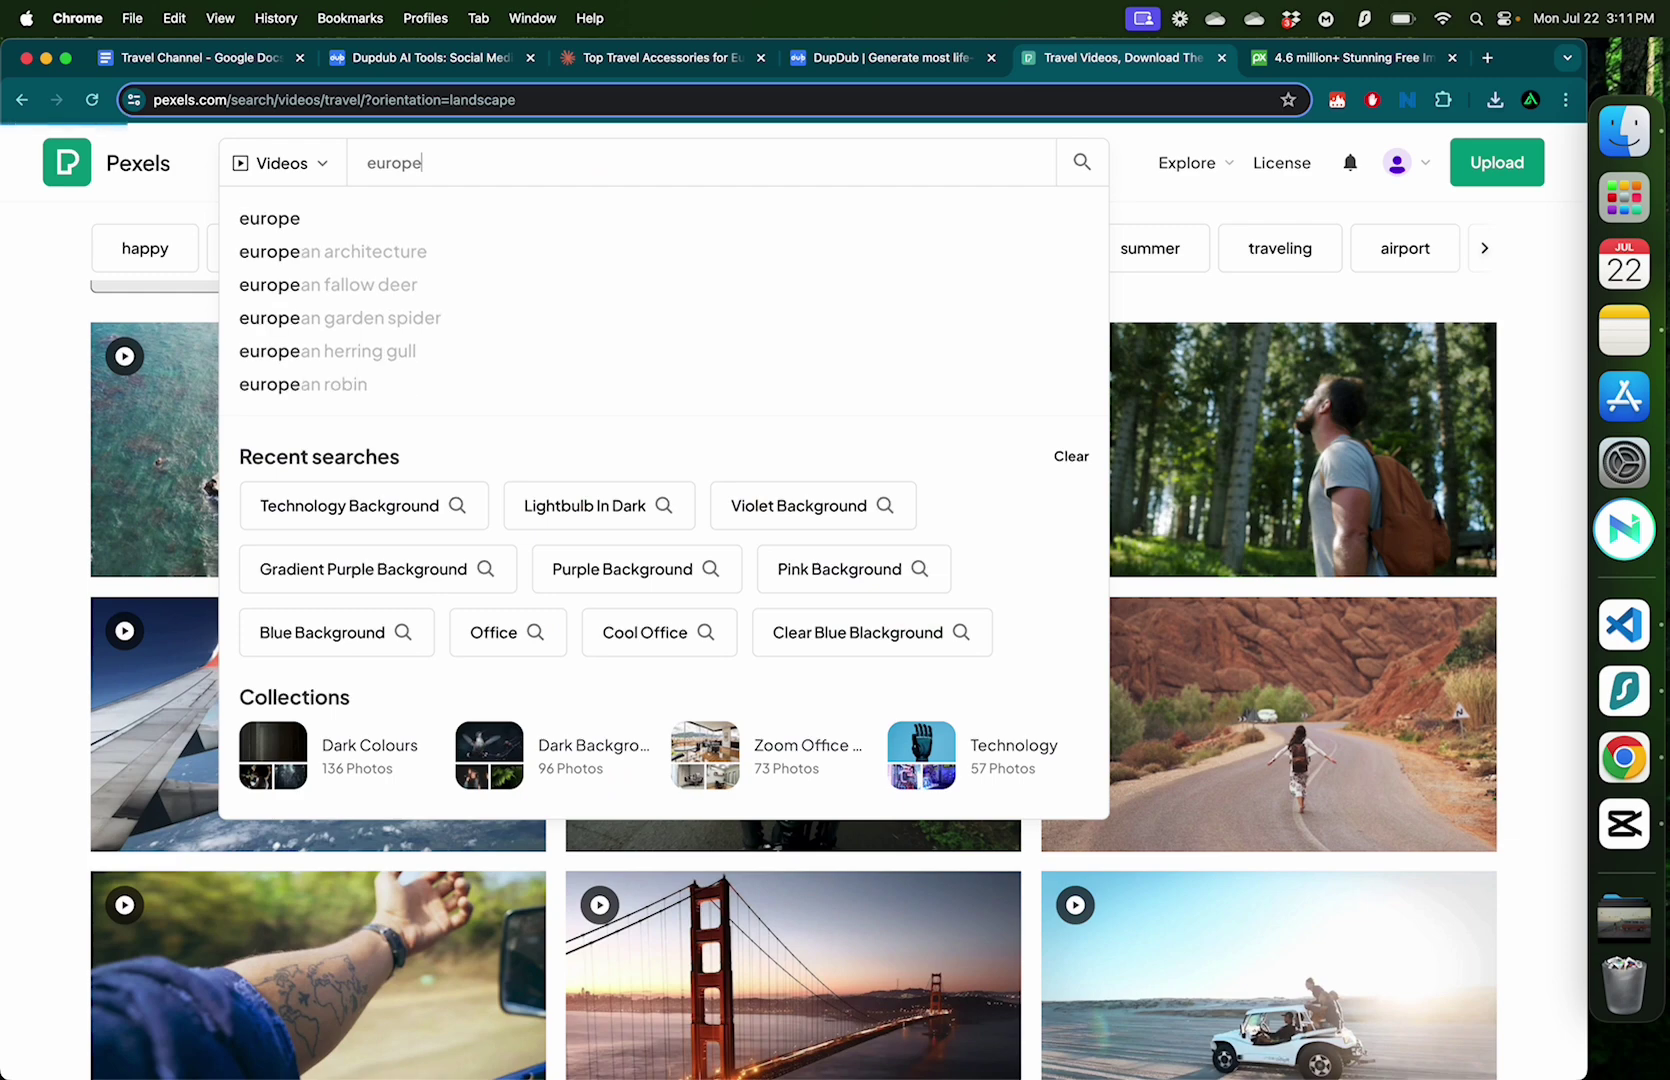
key(Return)
click(920, 490)
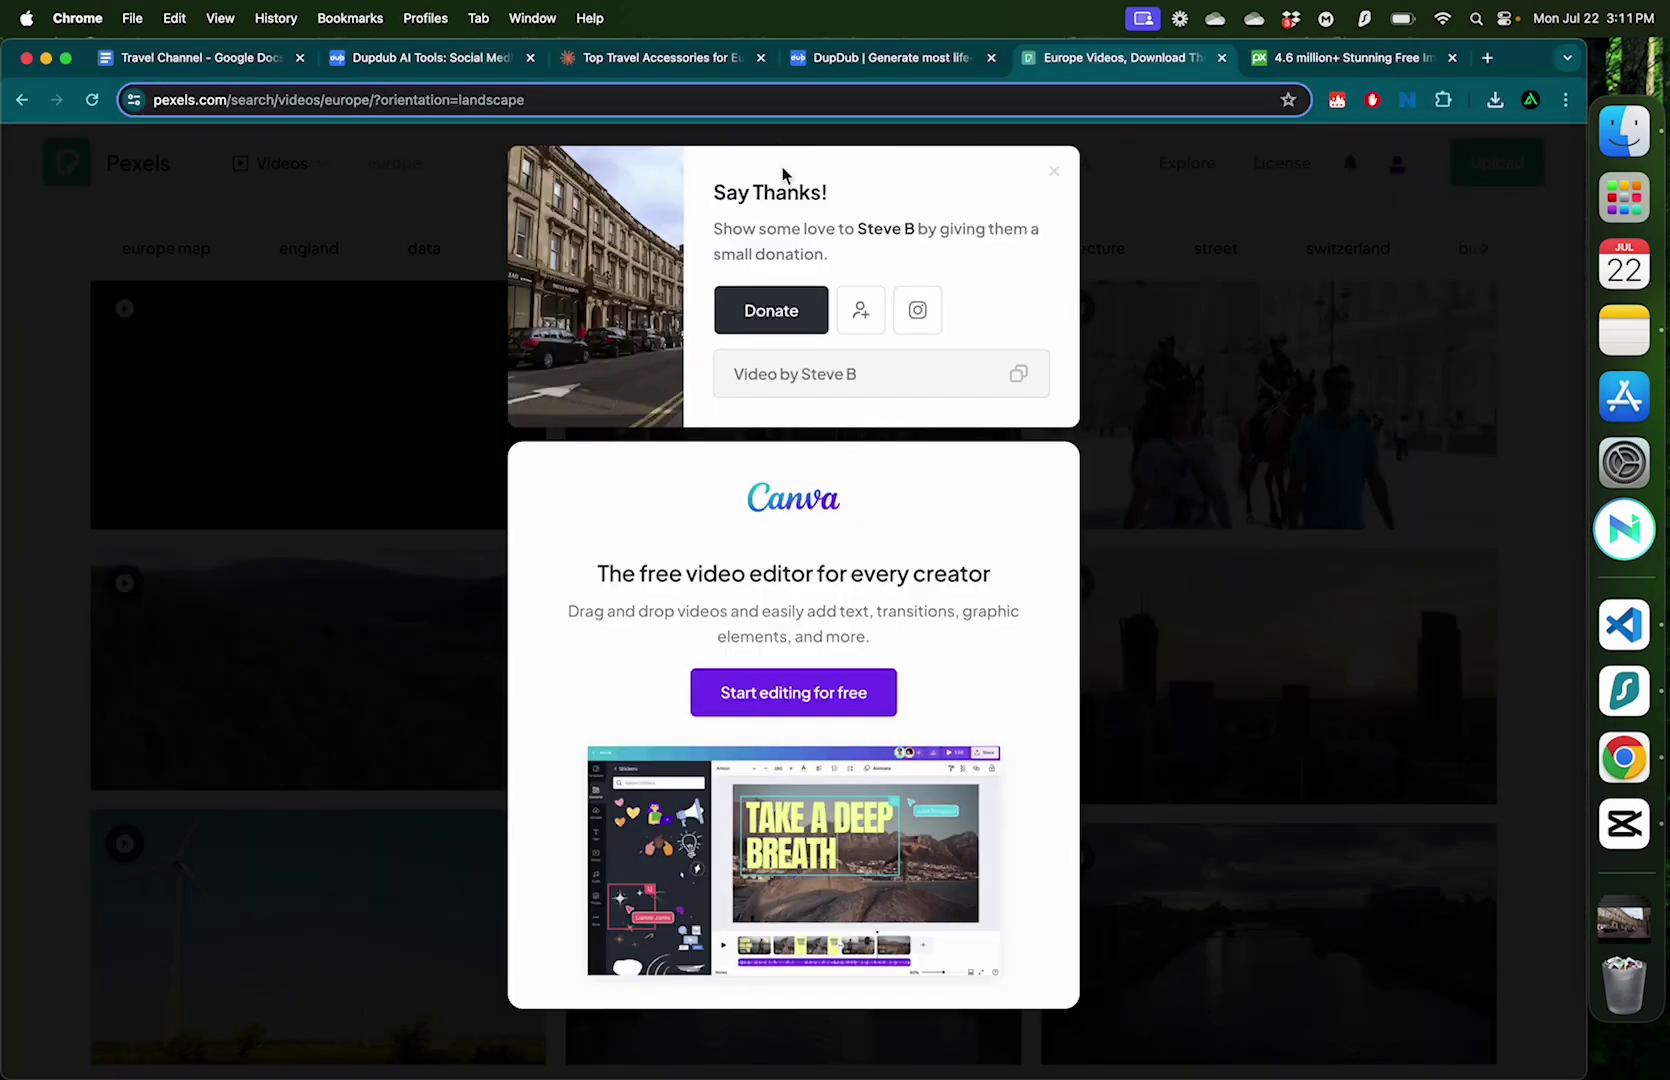
key(Escape)
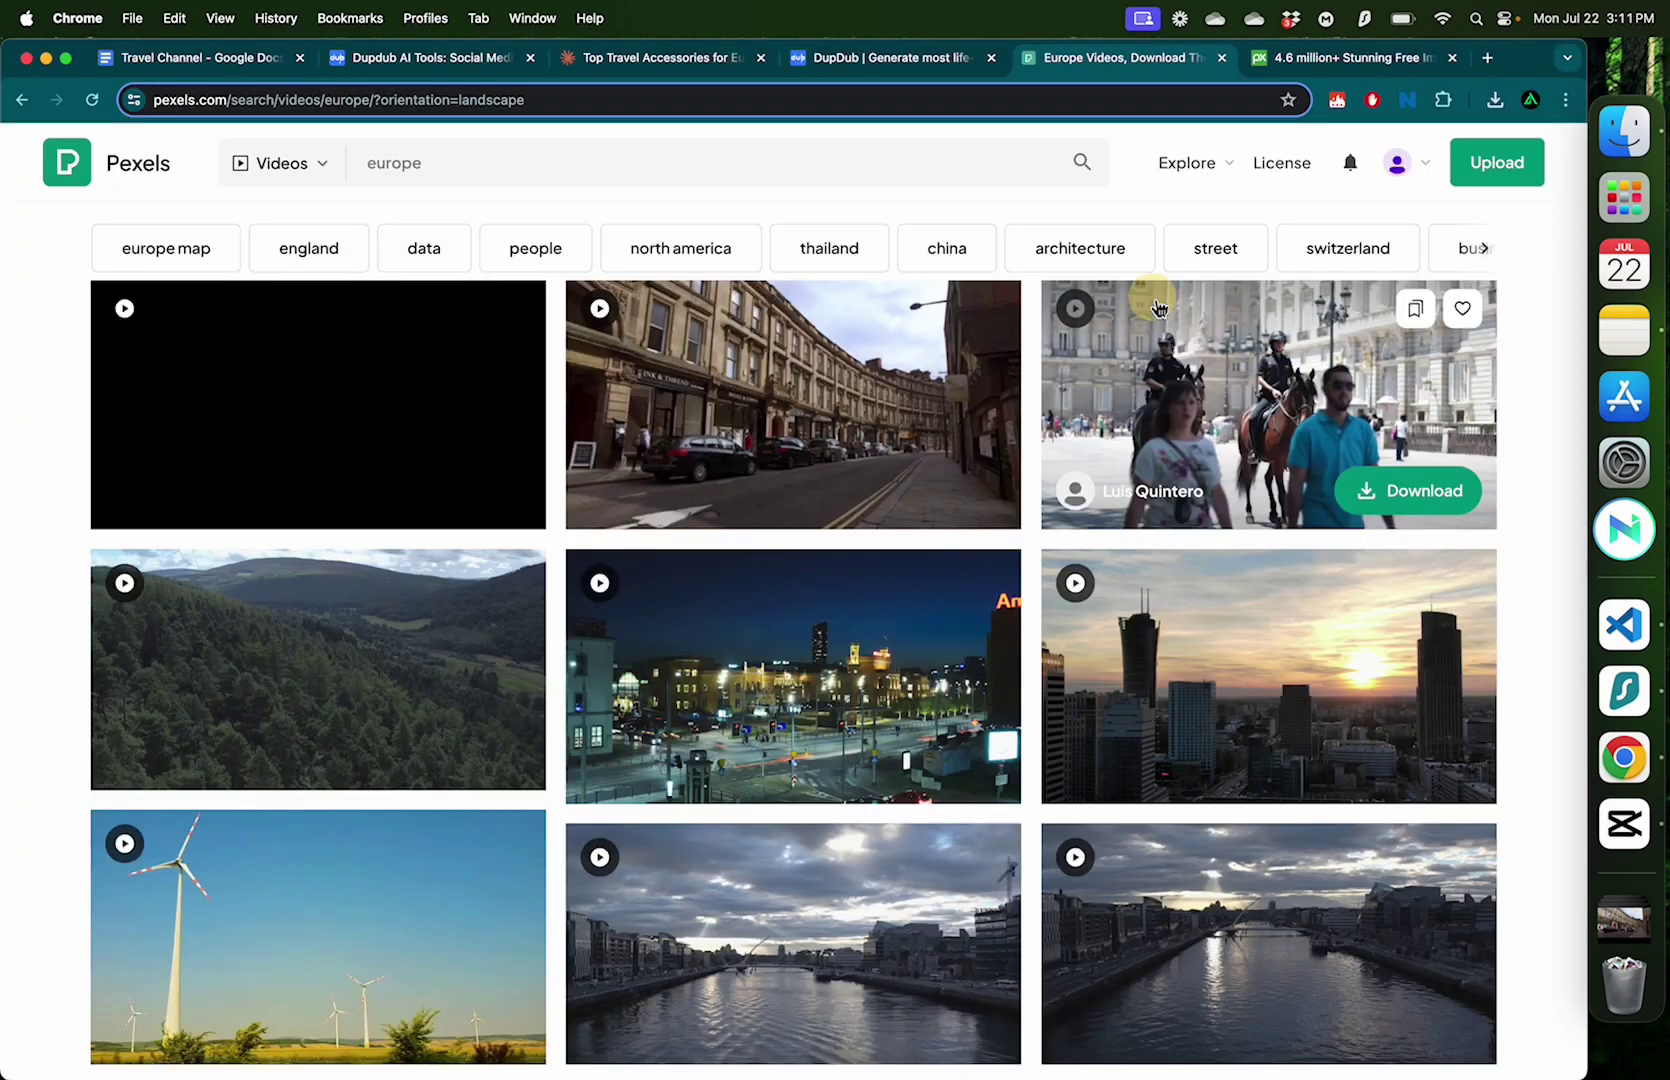
Step: Search 'paris' and 'switzerland', downloading a Paris clip and the mountain road clip
click(737, 160)
text(paris)
key(Return)
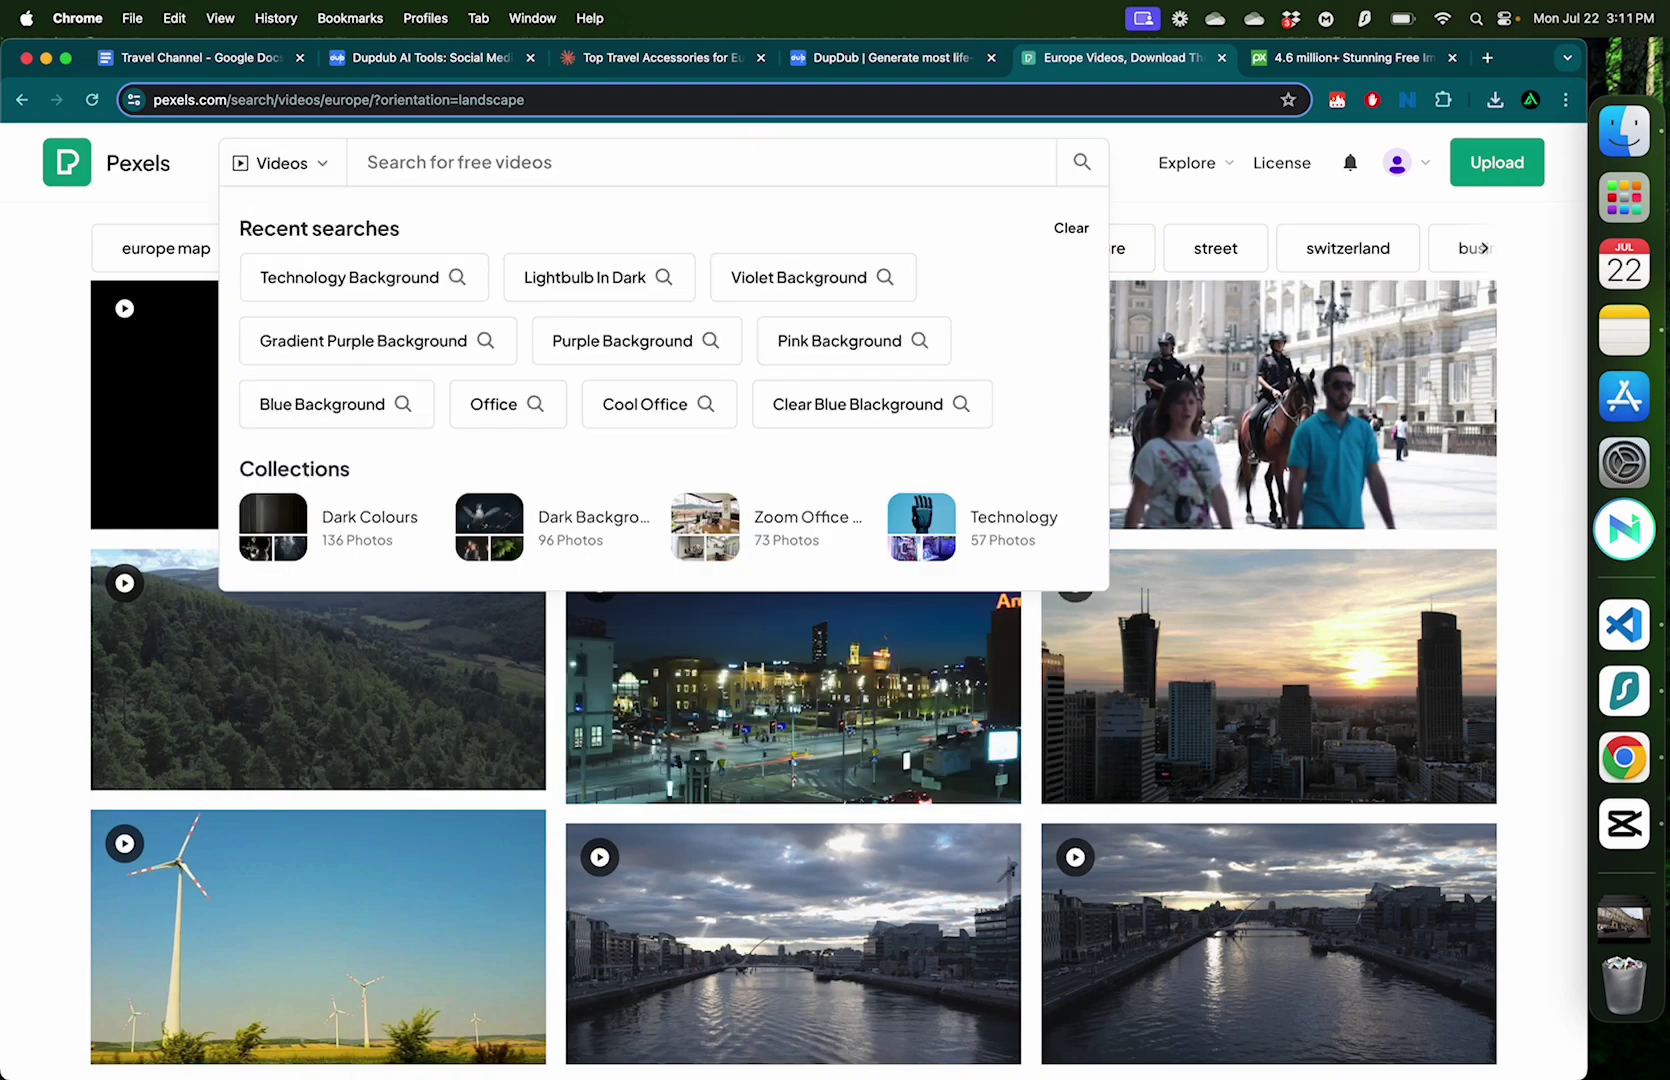
click(465, 586)
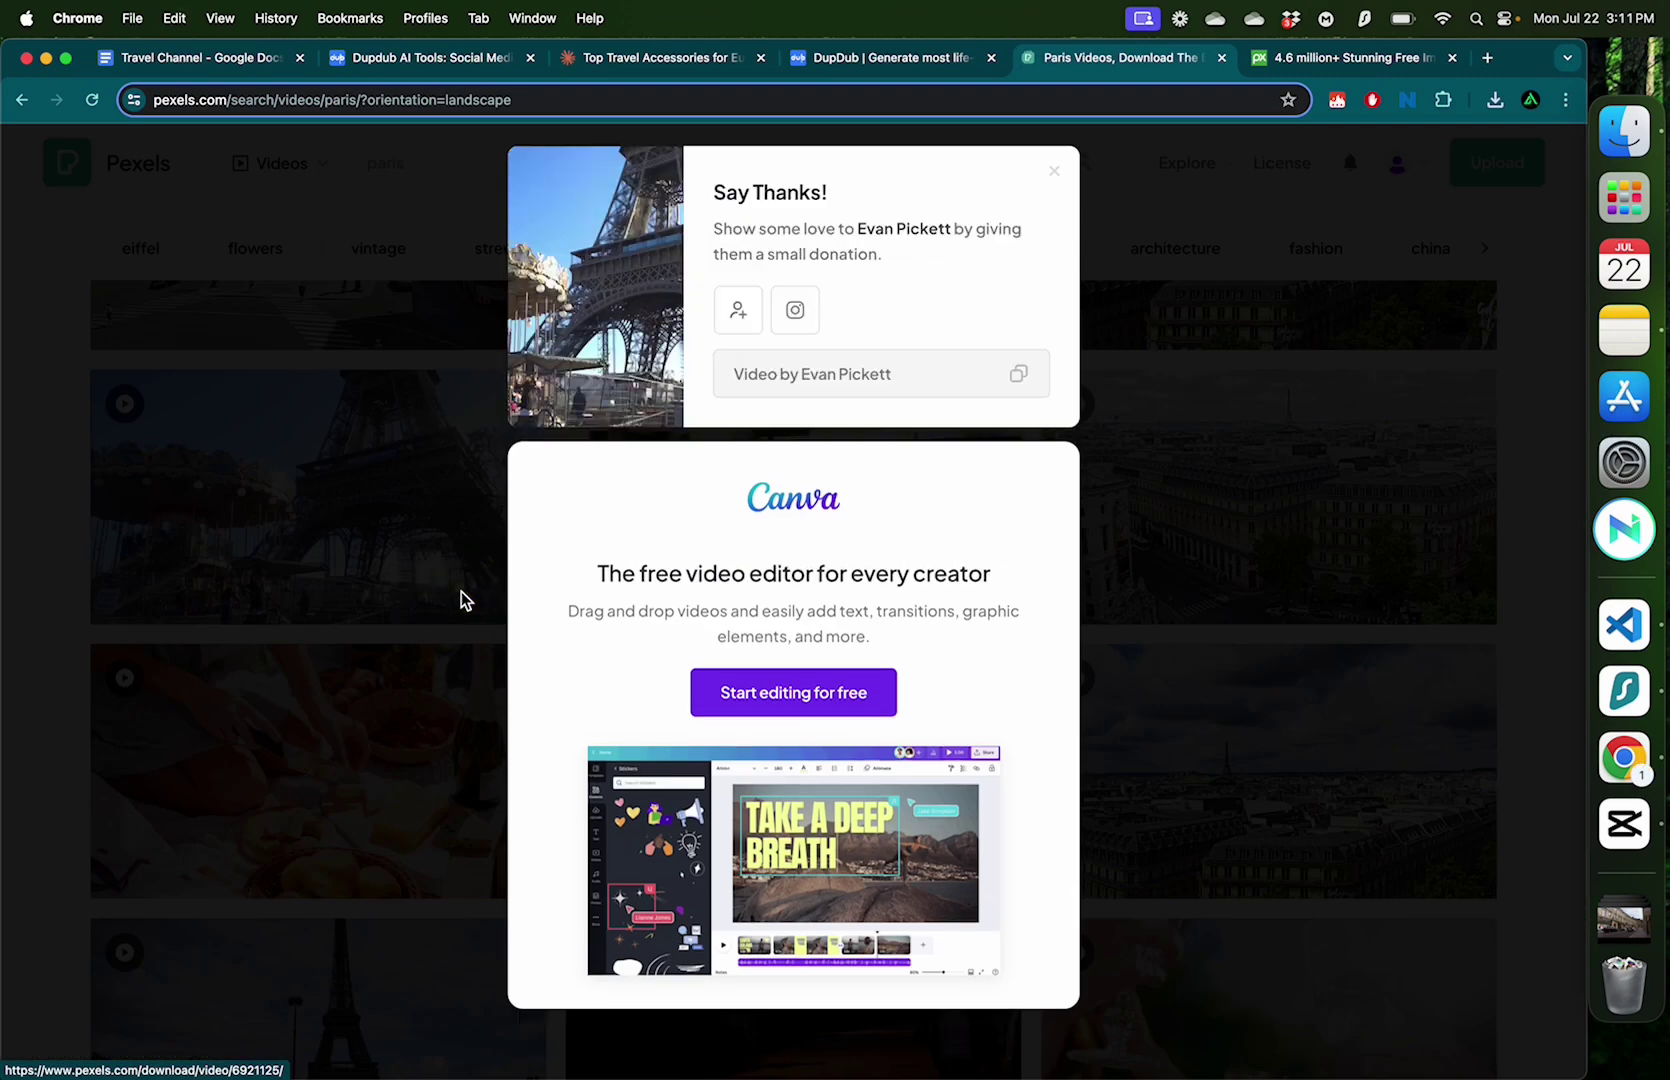
click(1249, 565)
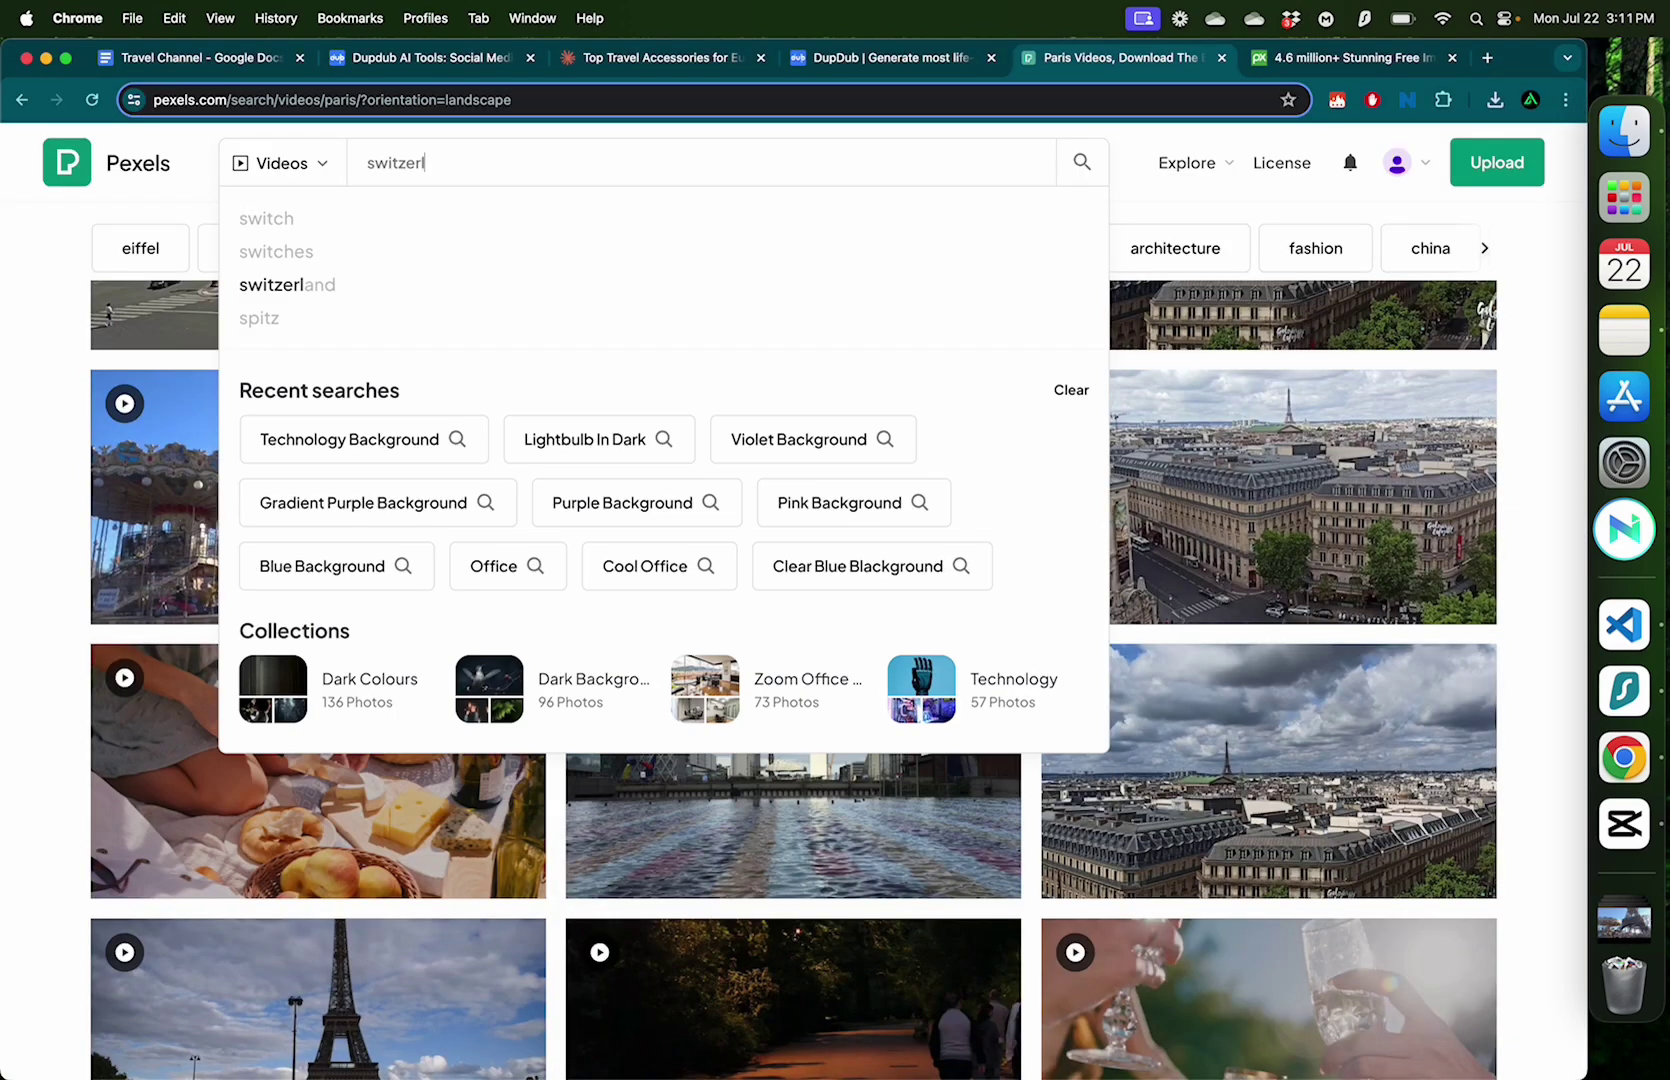
text(land)
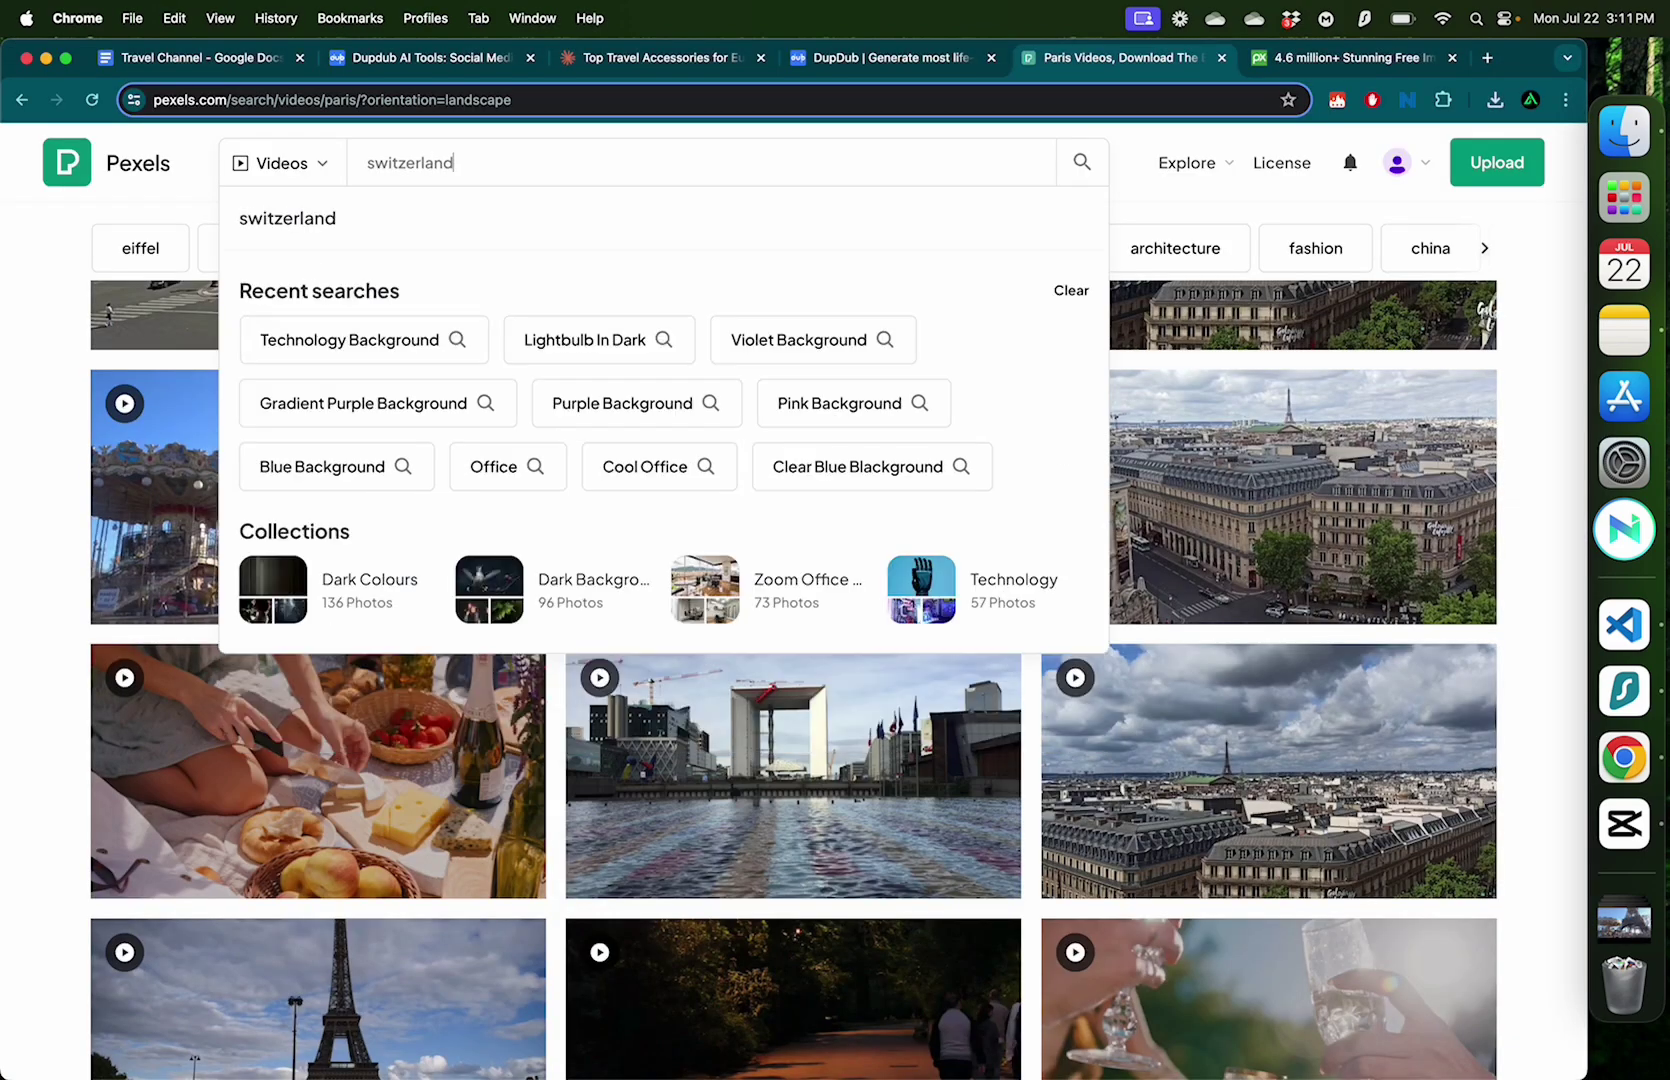
key(Return)
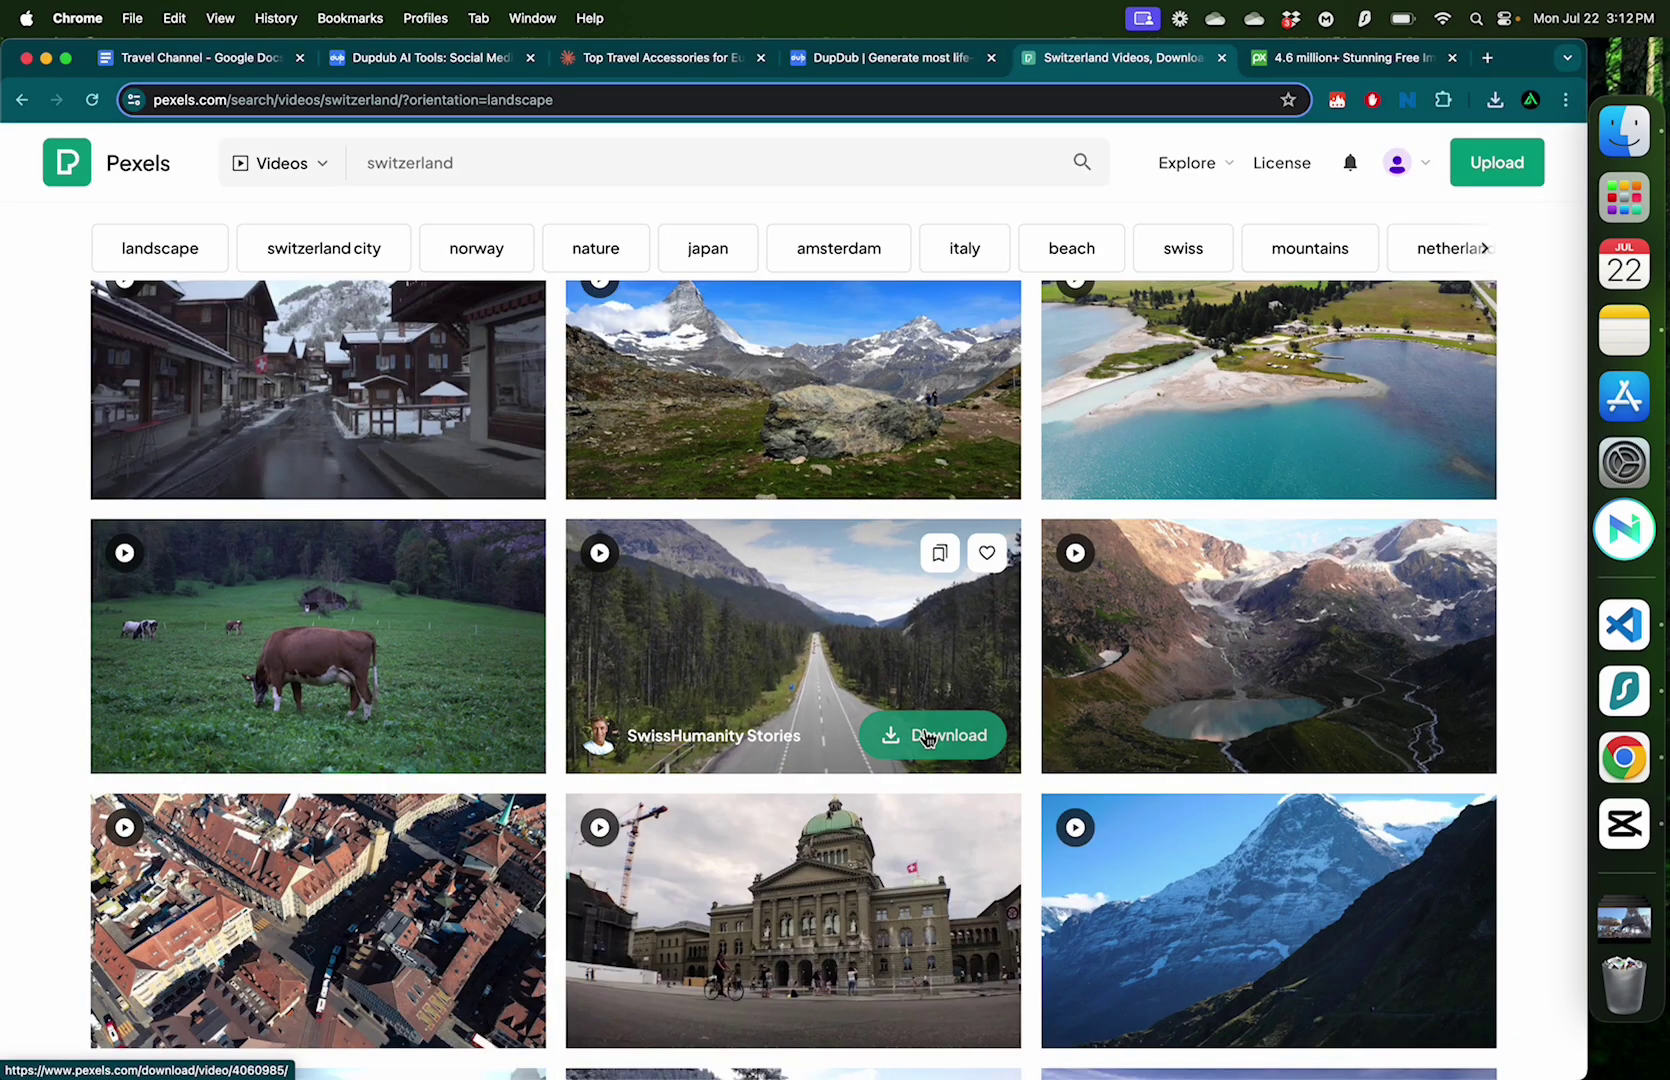
click(960, 736)
click(920, 542)
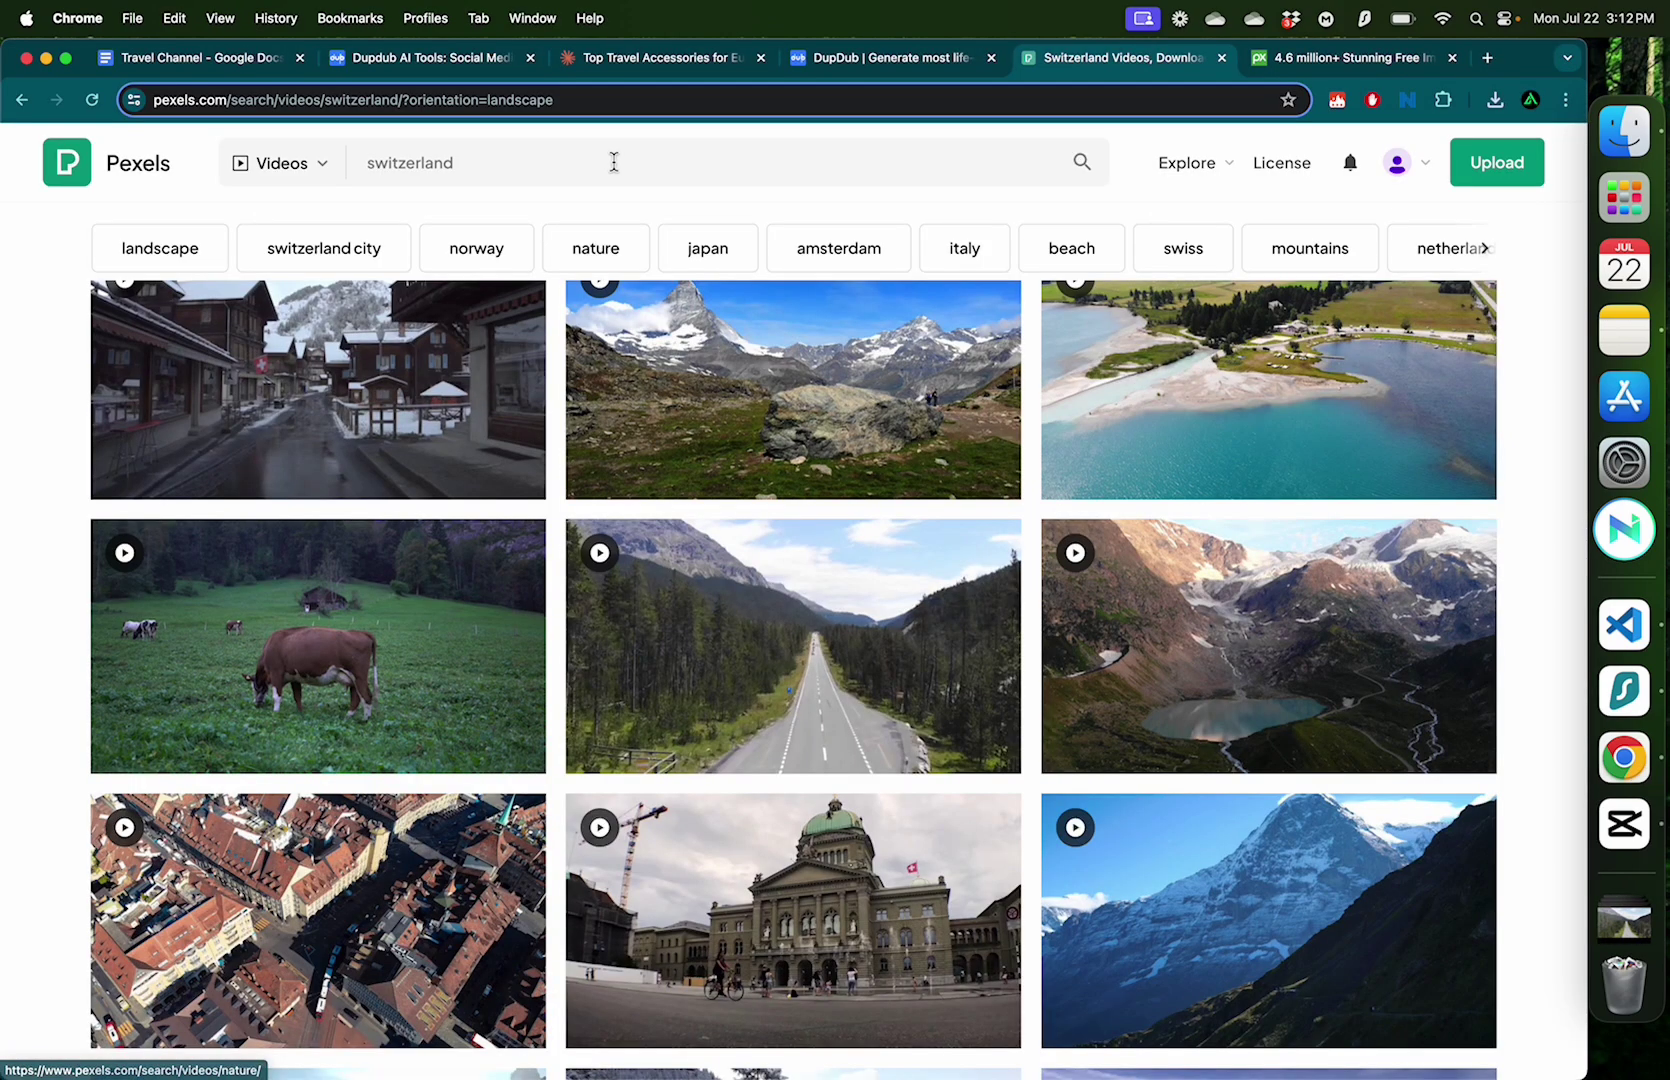
Step: Search 'venice' and download the canal clip and the two-backpack-hikers clip
double_click(614, 162)
text(venice)
key(Return)
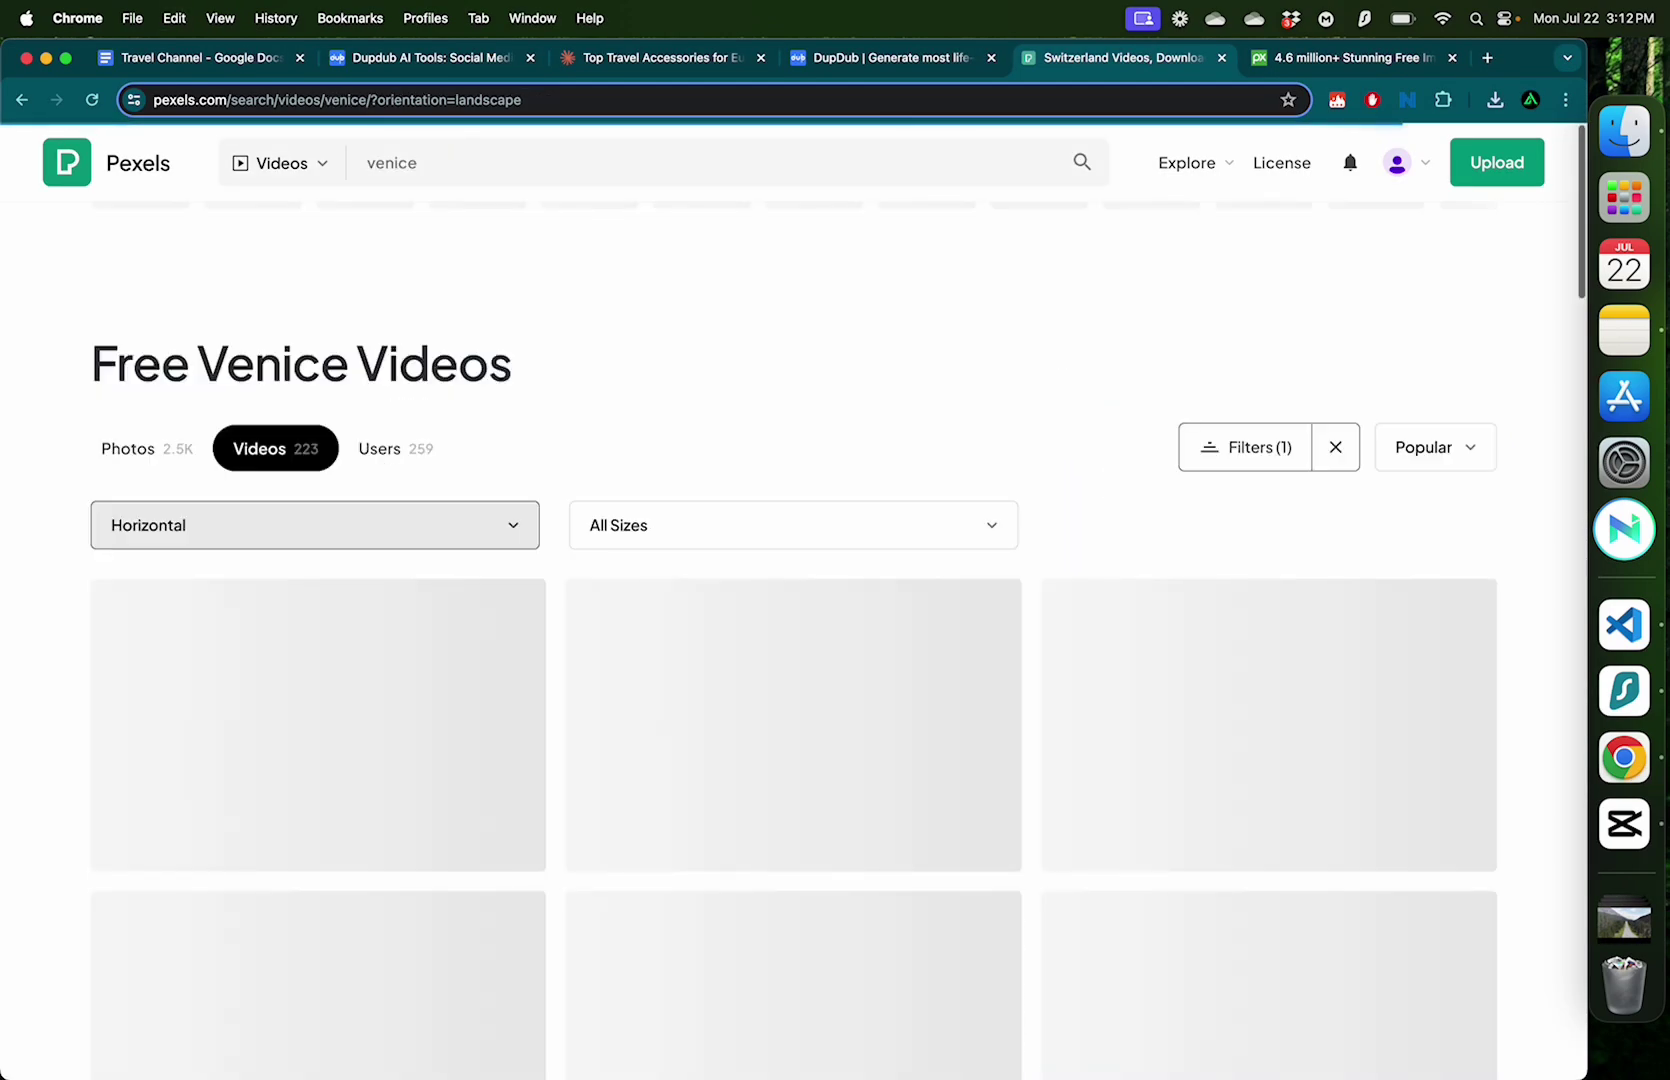
scroll(1395, 637, down, 5)
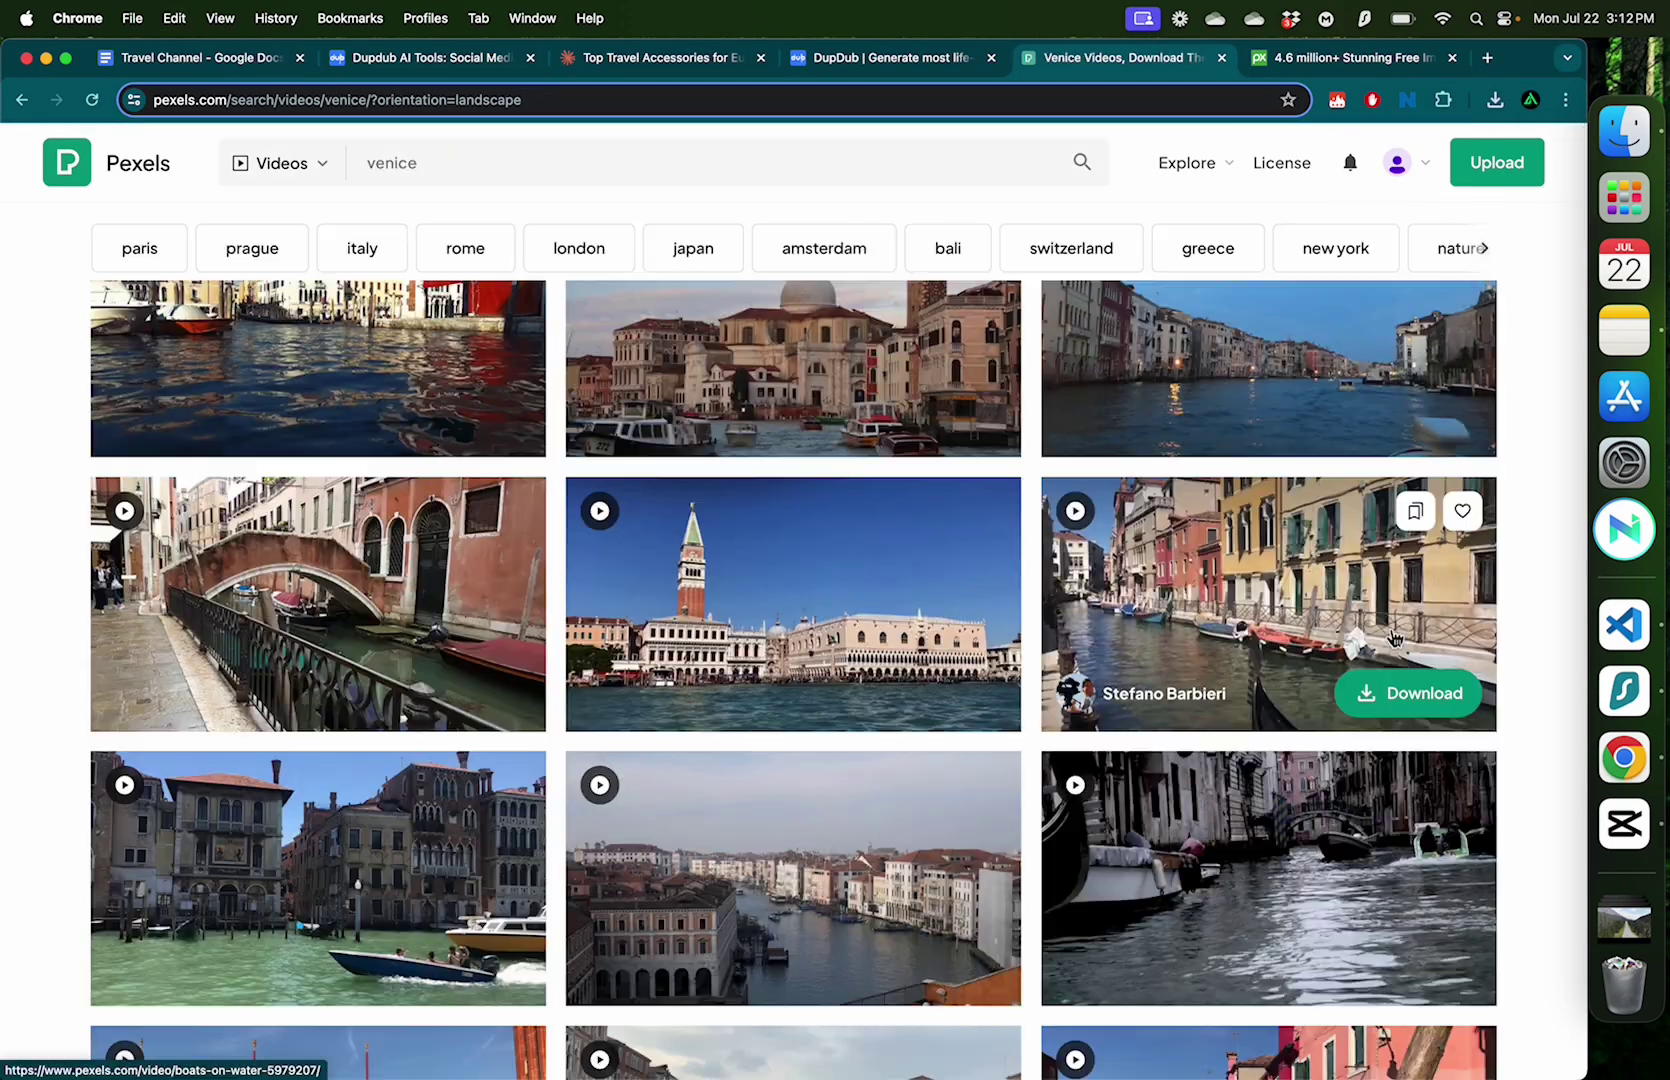
click(1409, 693)
key(ctrl+Left)
click(920, 545)
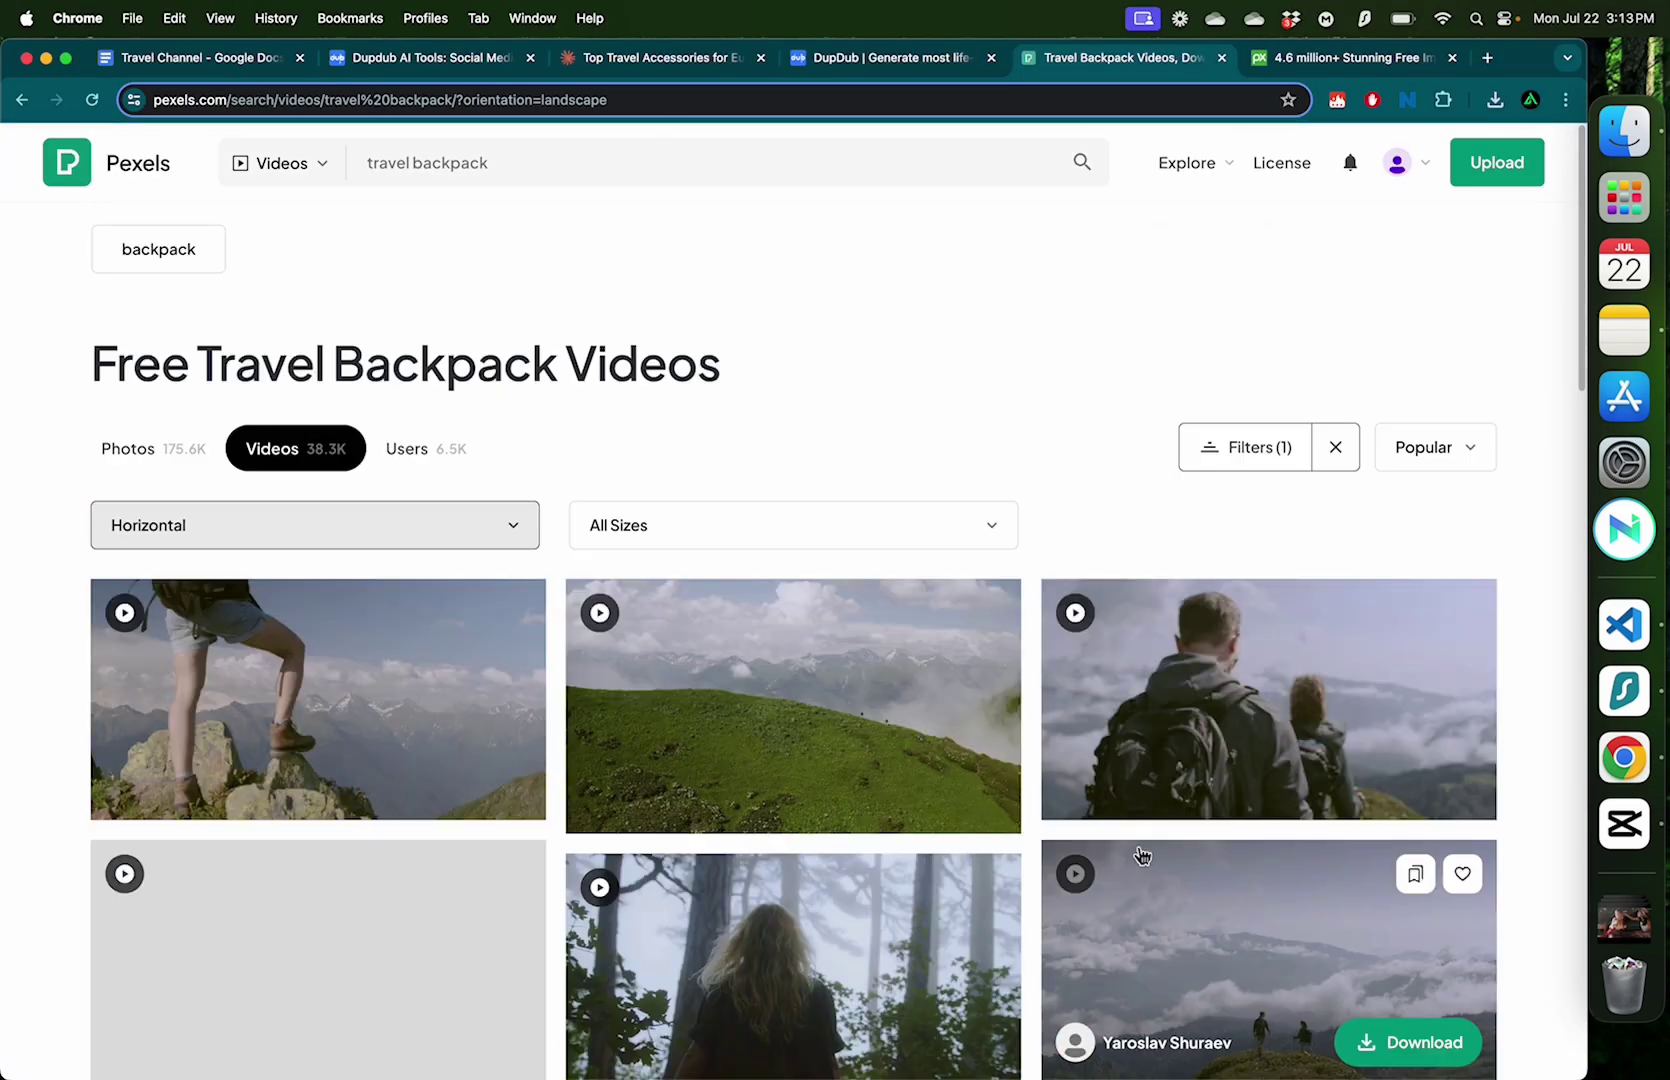
scroll(1368, 727, down, 5)
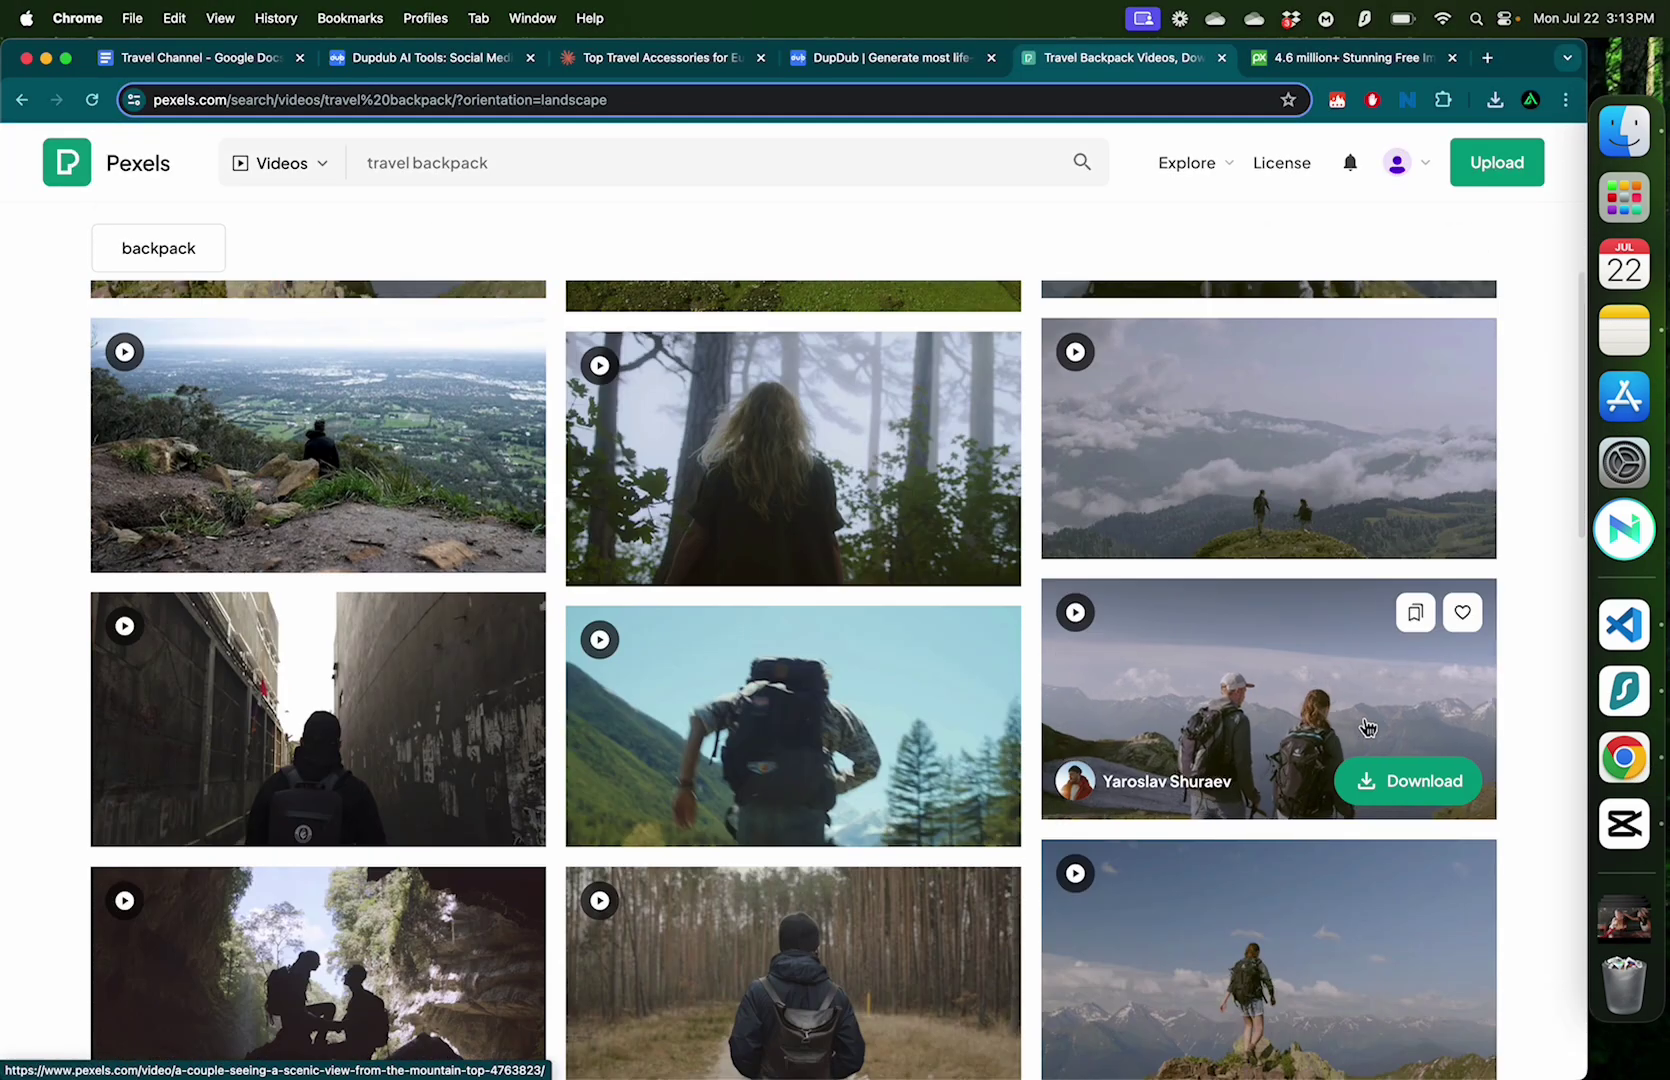
click(1402, 785)
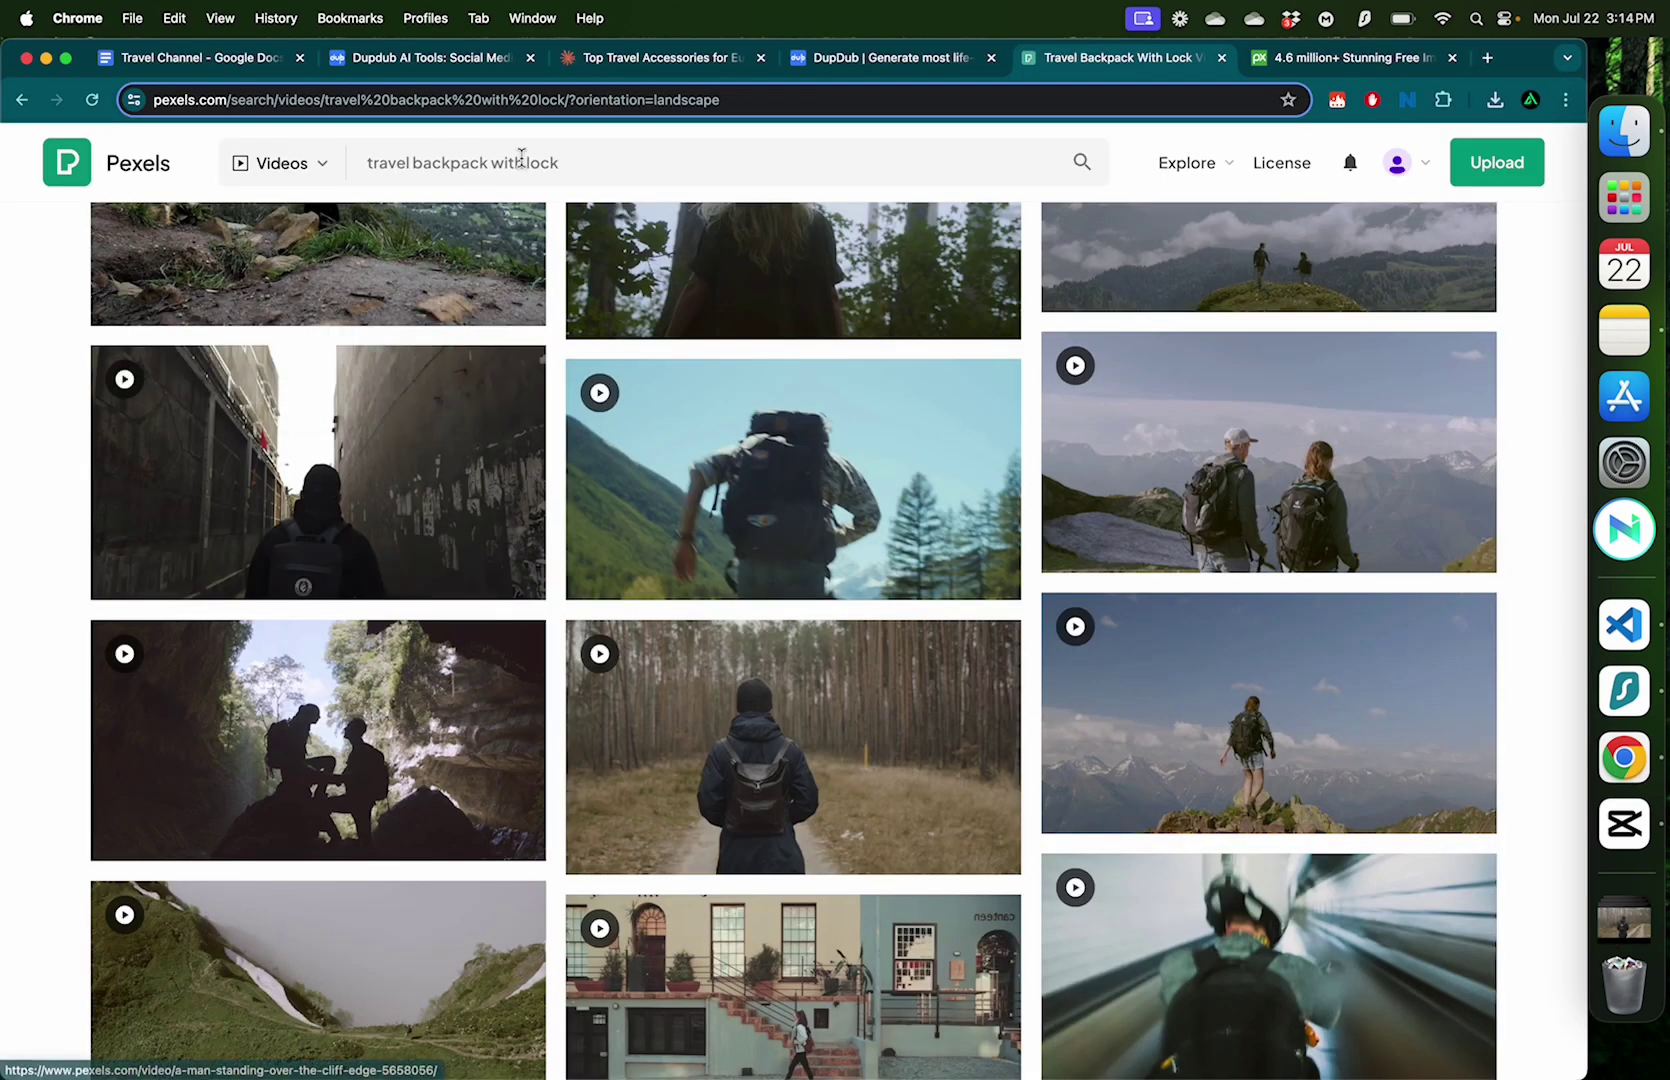
Step: Search 'lock for luggage' and download the teal suitcase clip and a wallet clip
triple_click(520, 160)
text(lock for luggage)
key(Return)
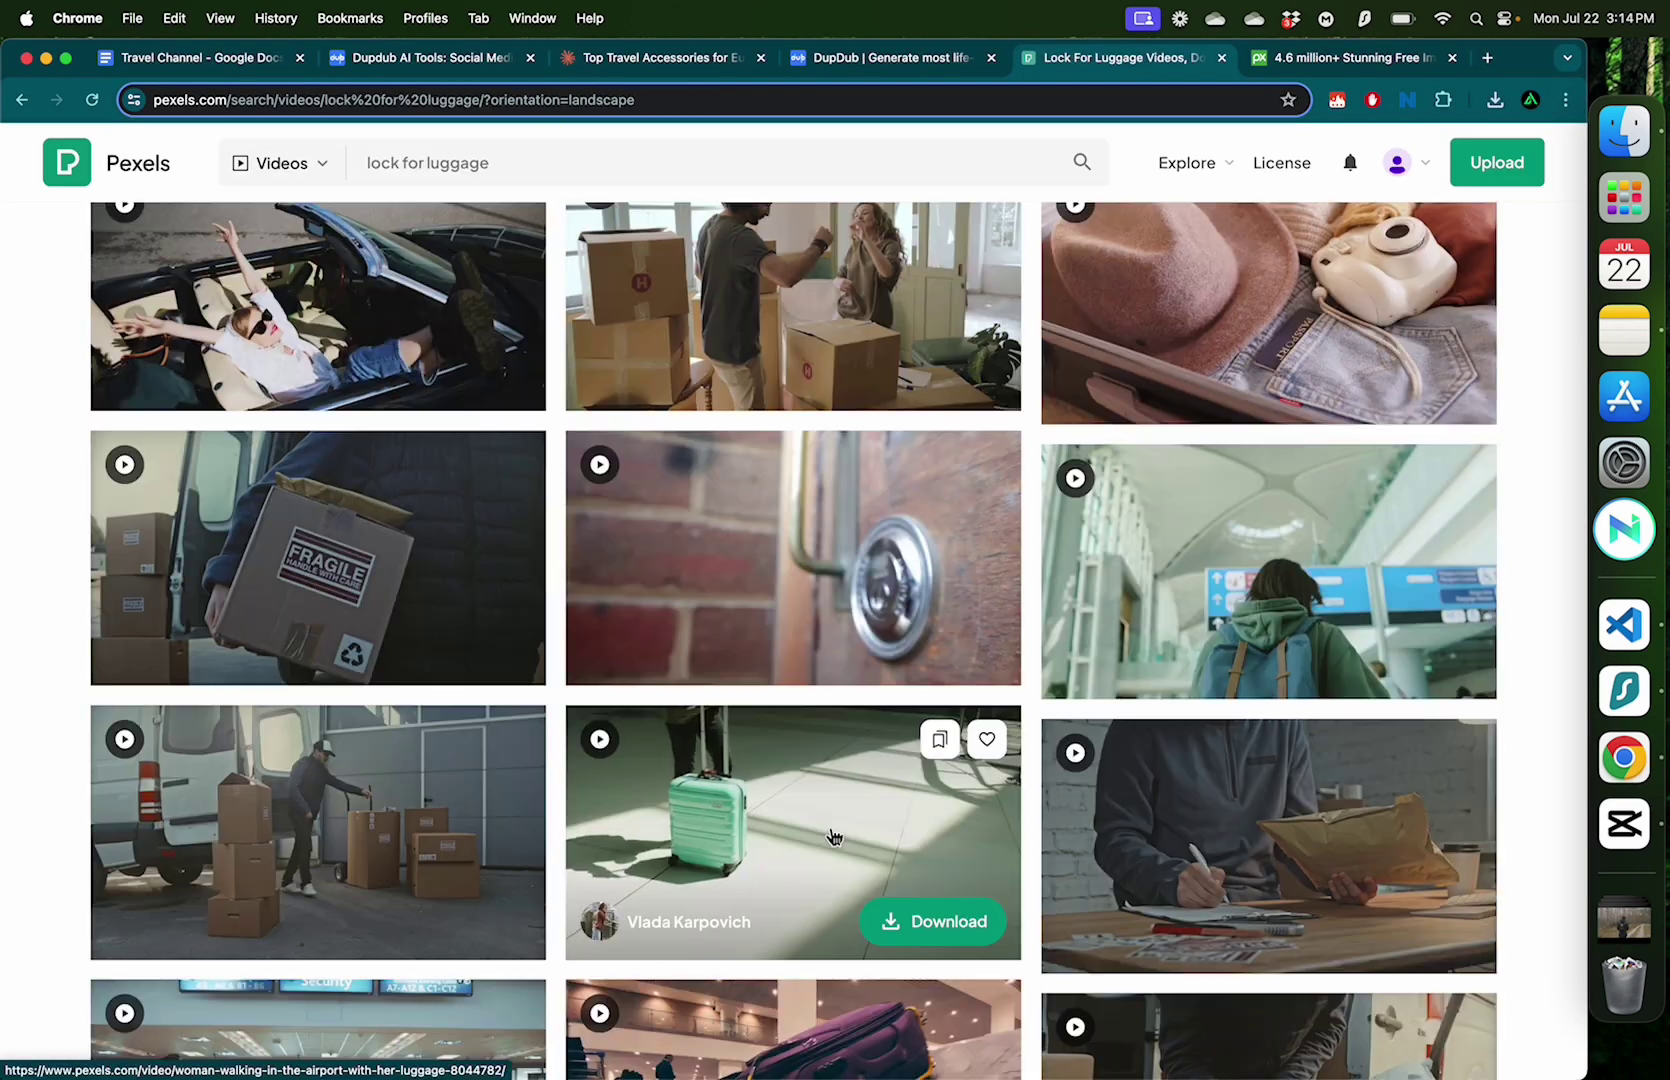
click(927, 921)
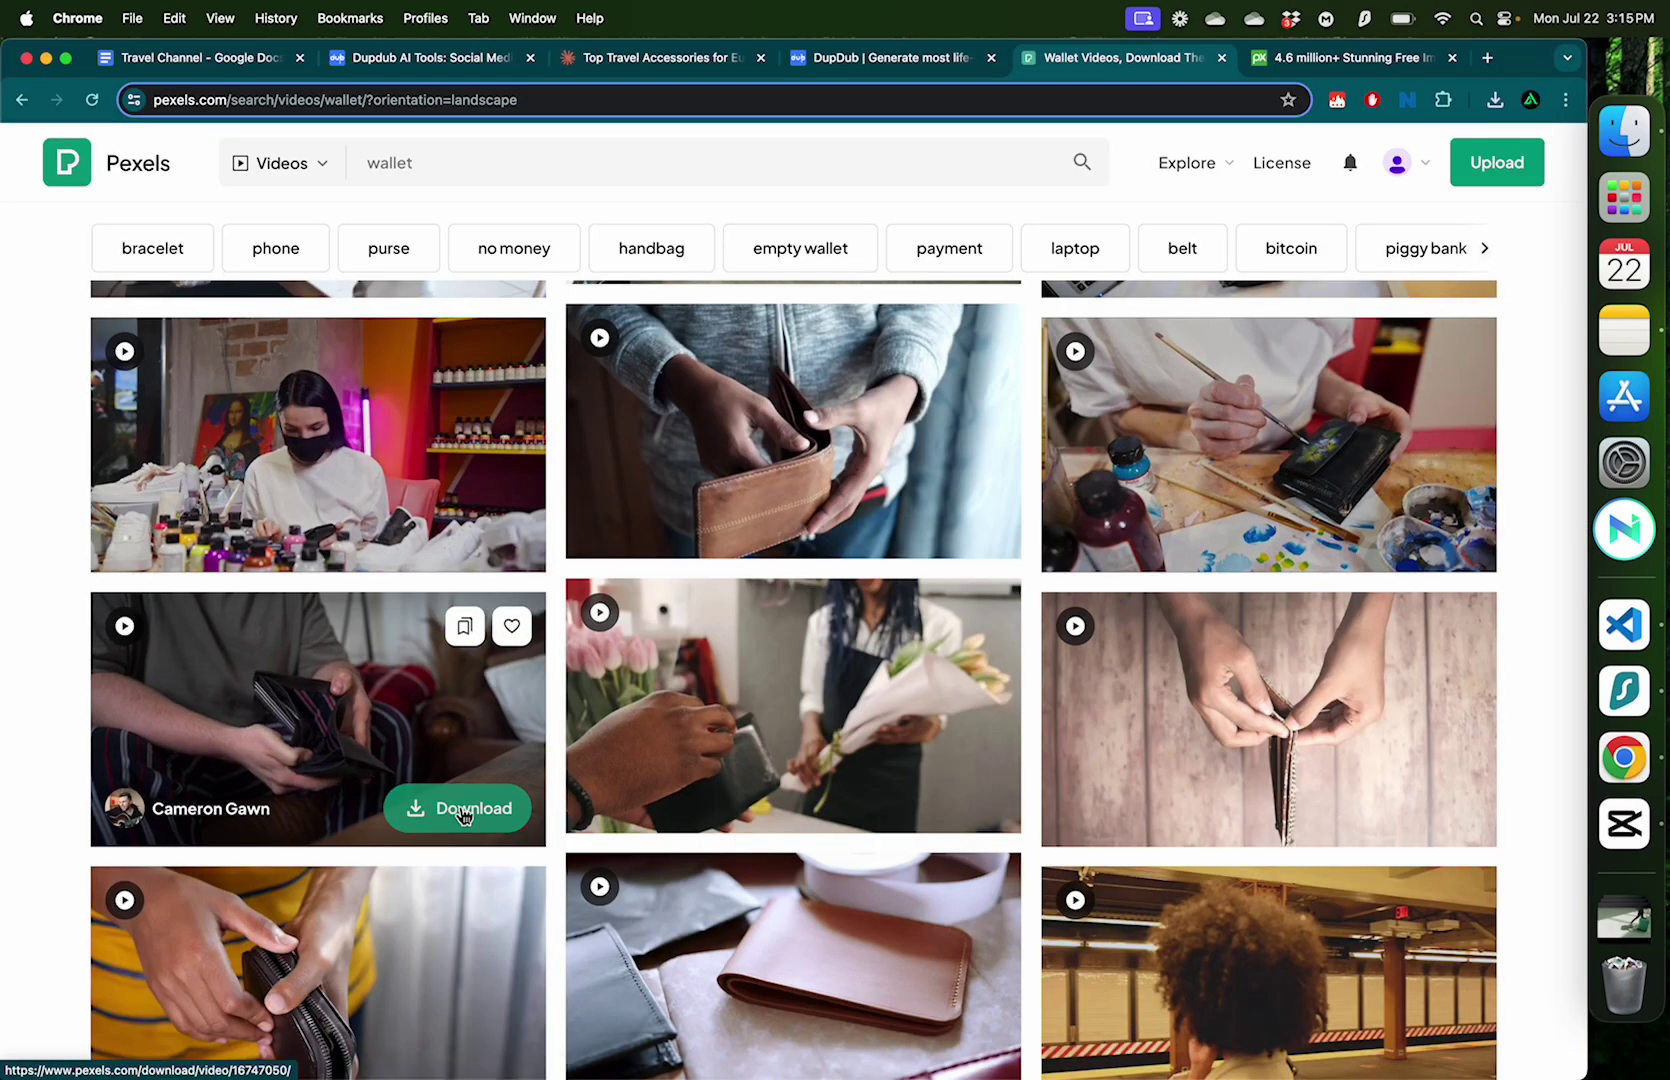
click(451, 805)
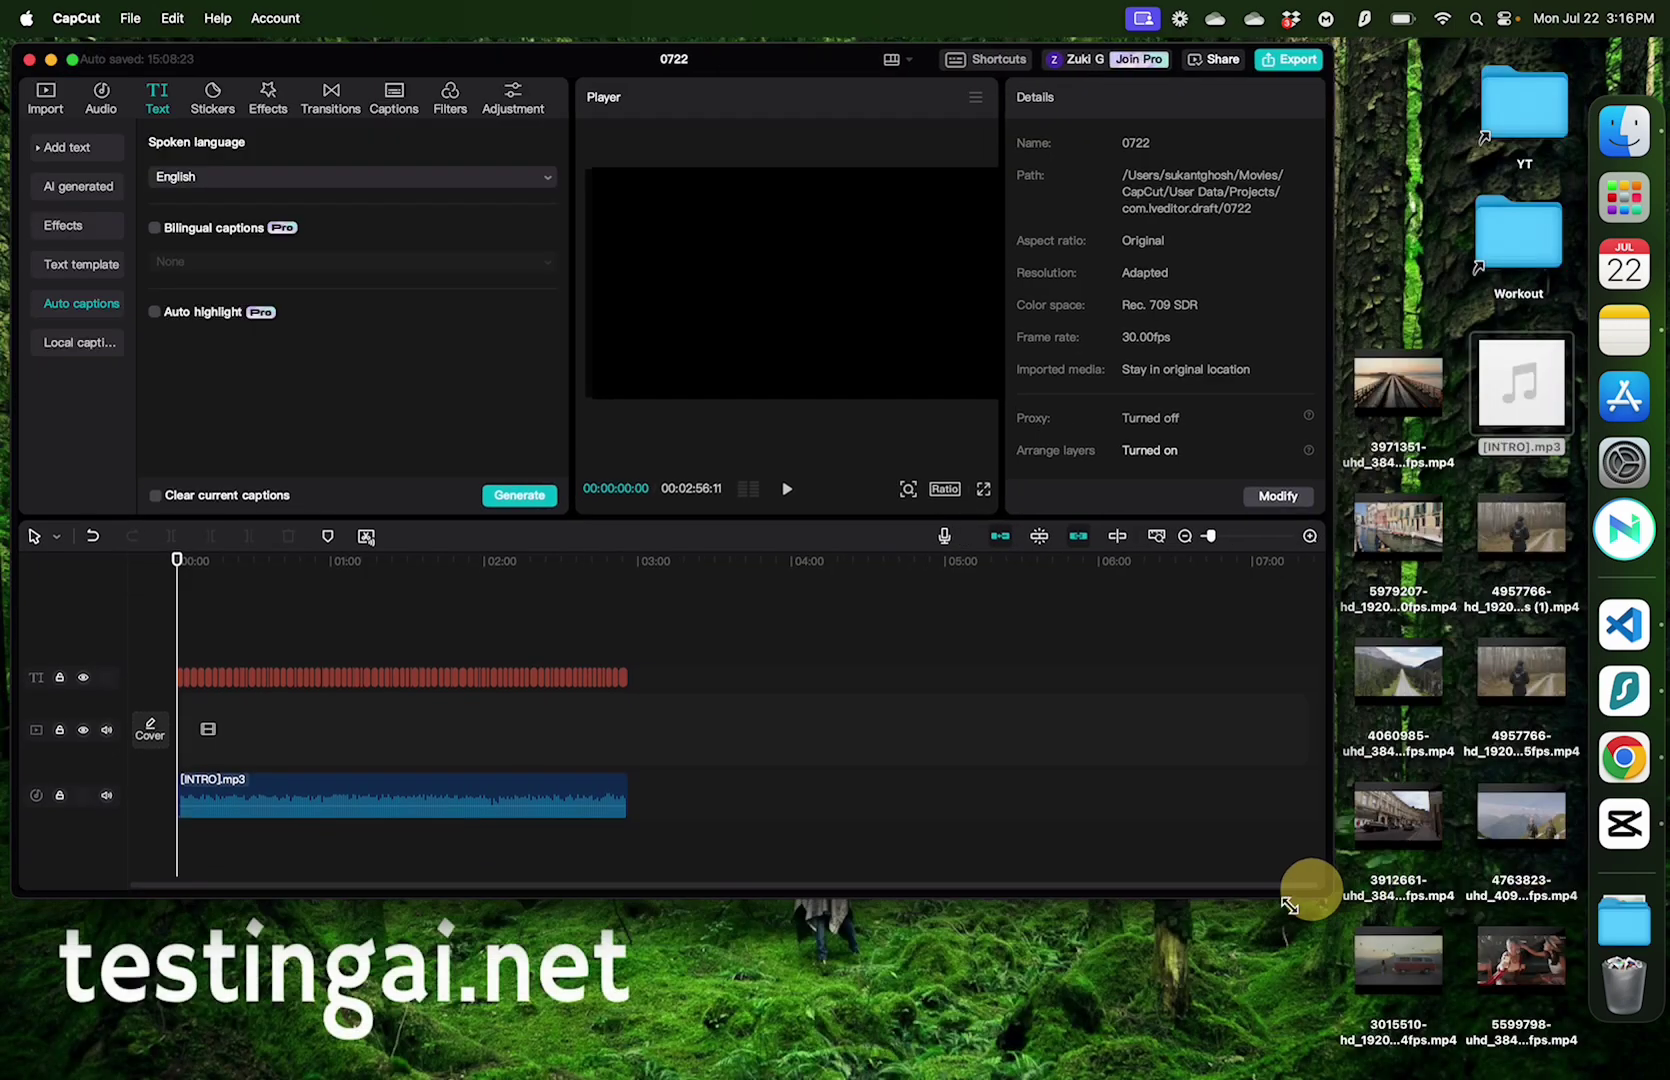
Step: Cut the presenter clip at 00:00:02:23, delete the remainder, and move it onto the main track
drag(1305, 895, 1193, 1070)
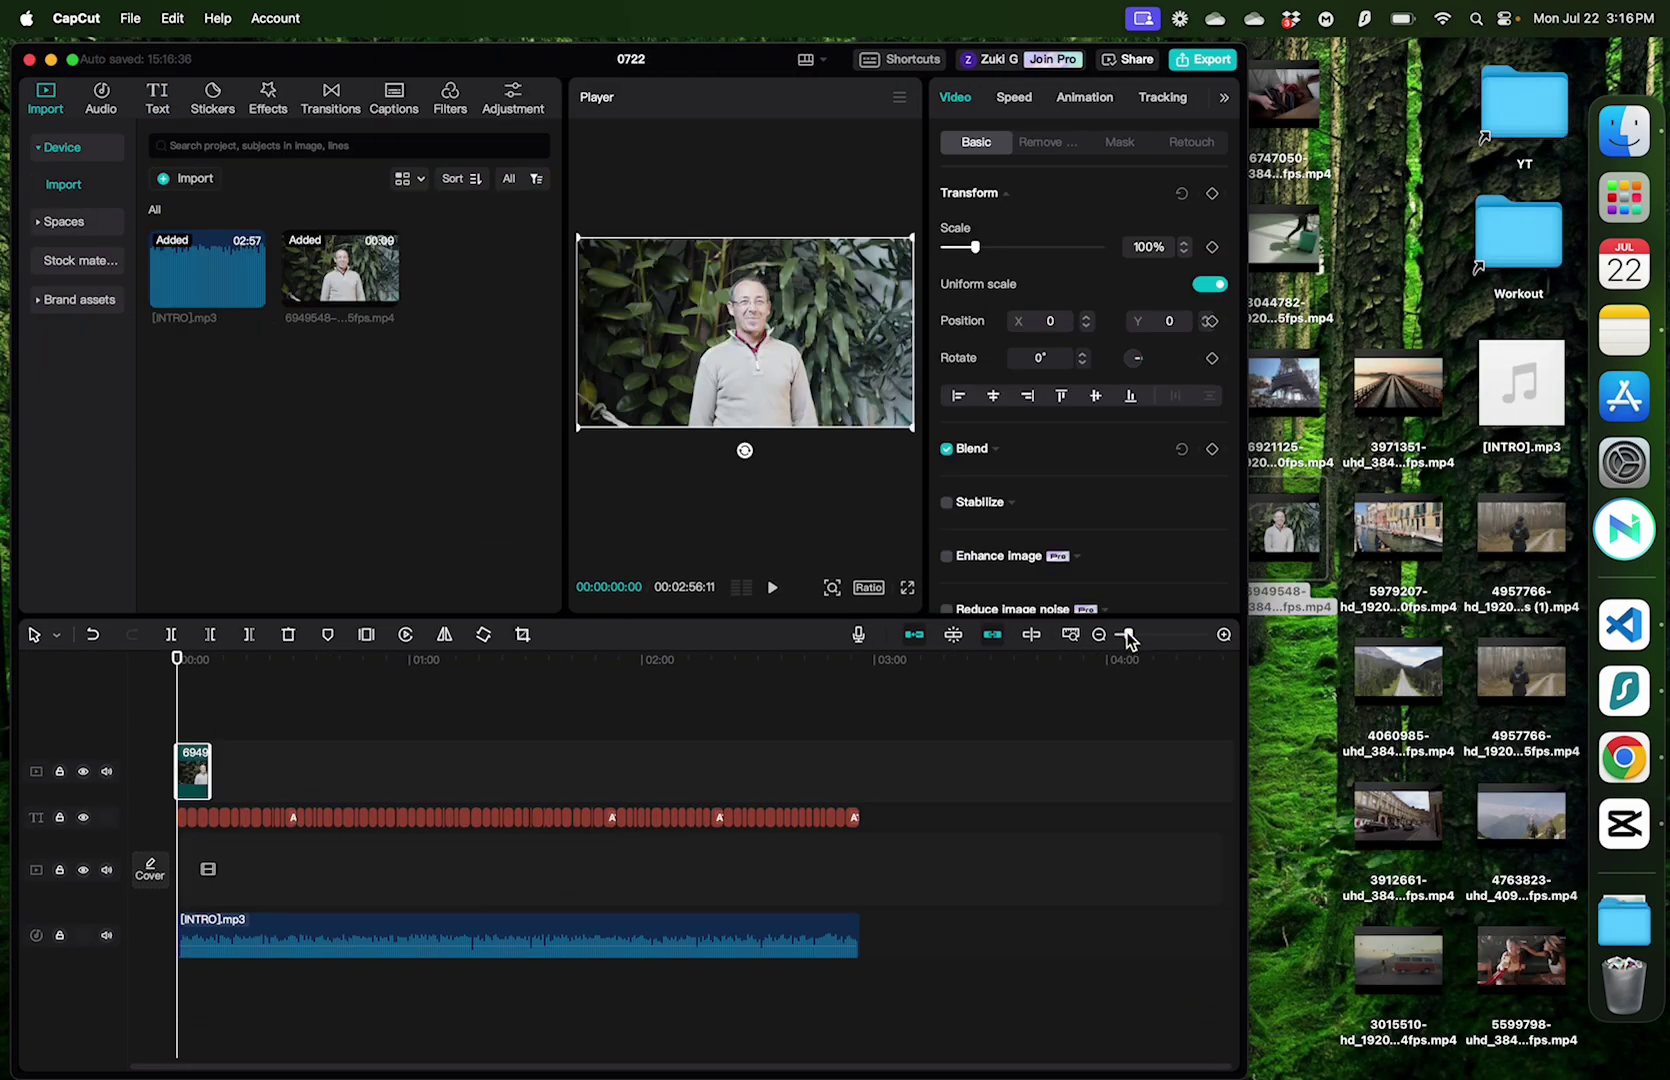
drag(1128, 636, 1160, 643)
key(space)
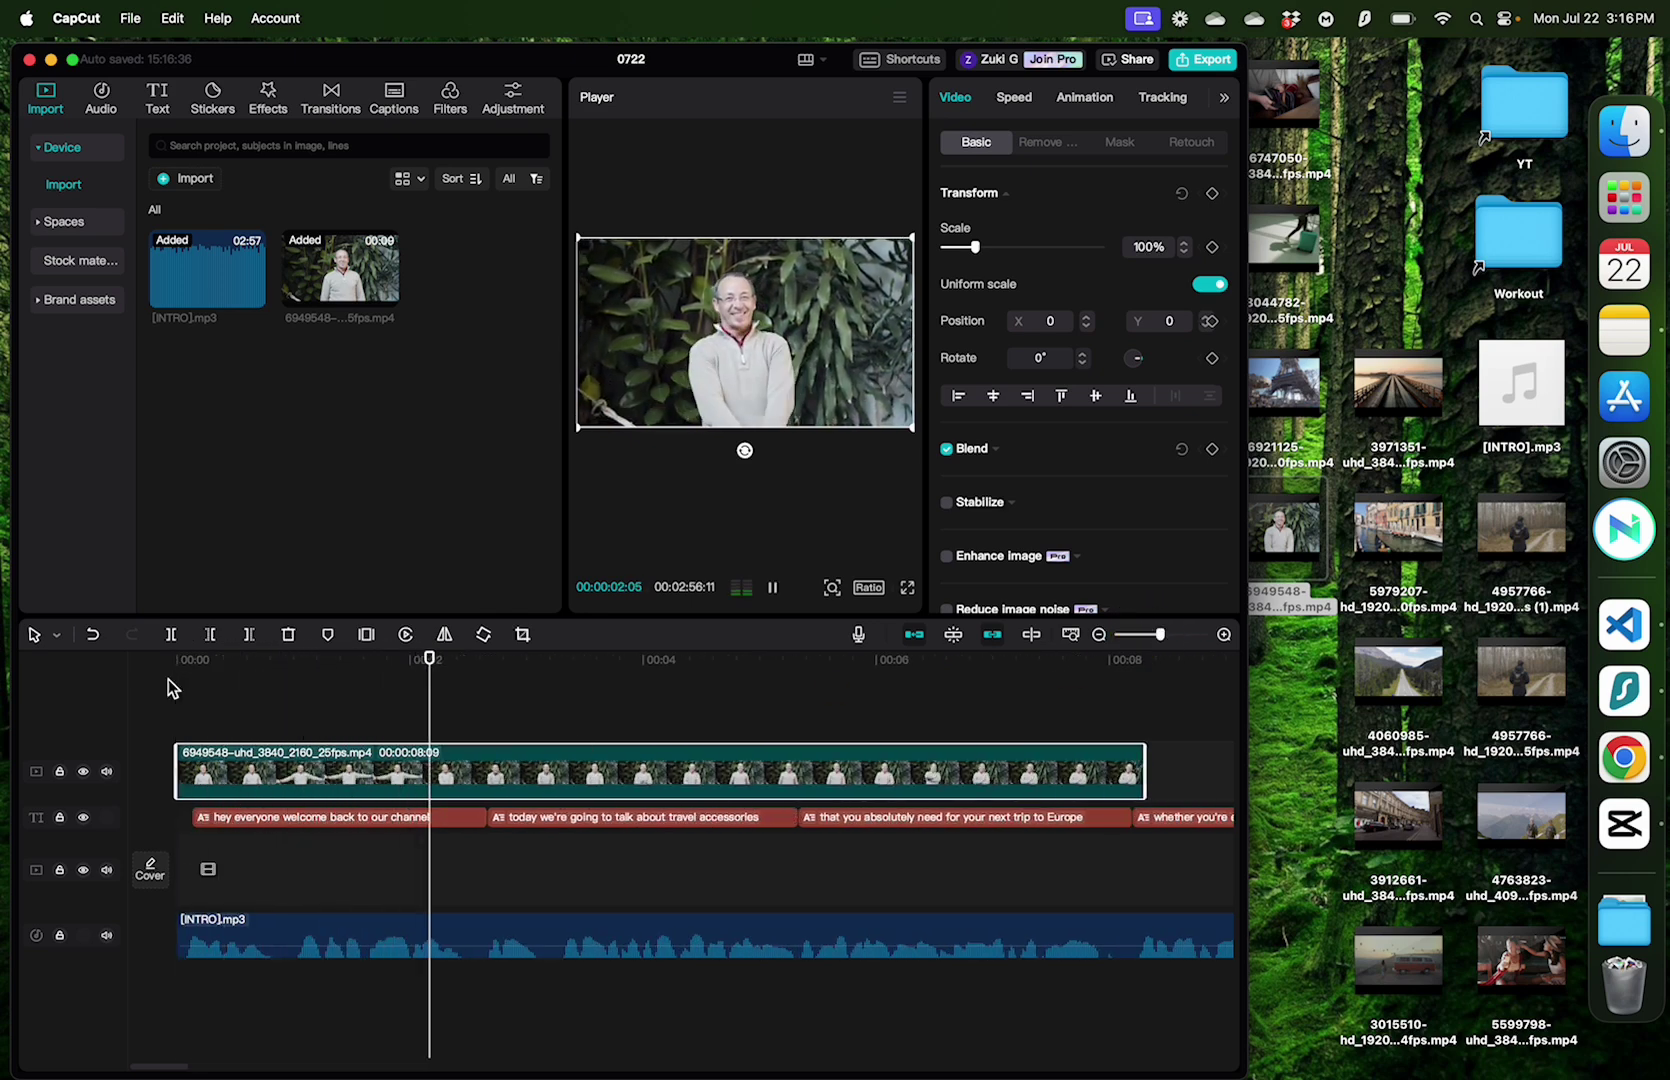
key(space)
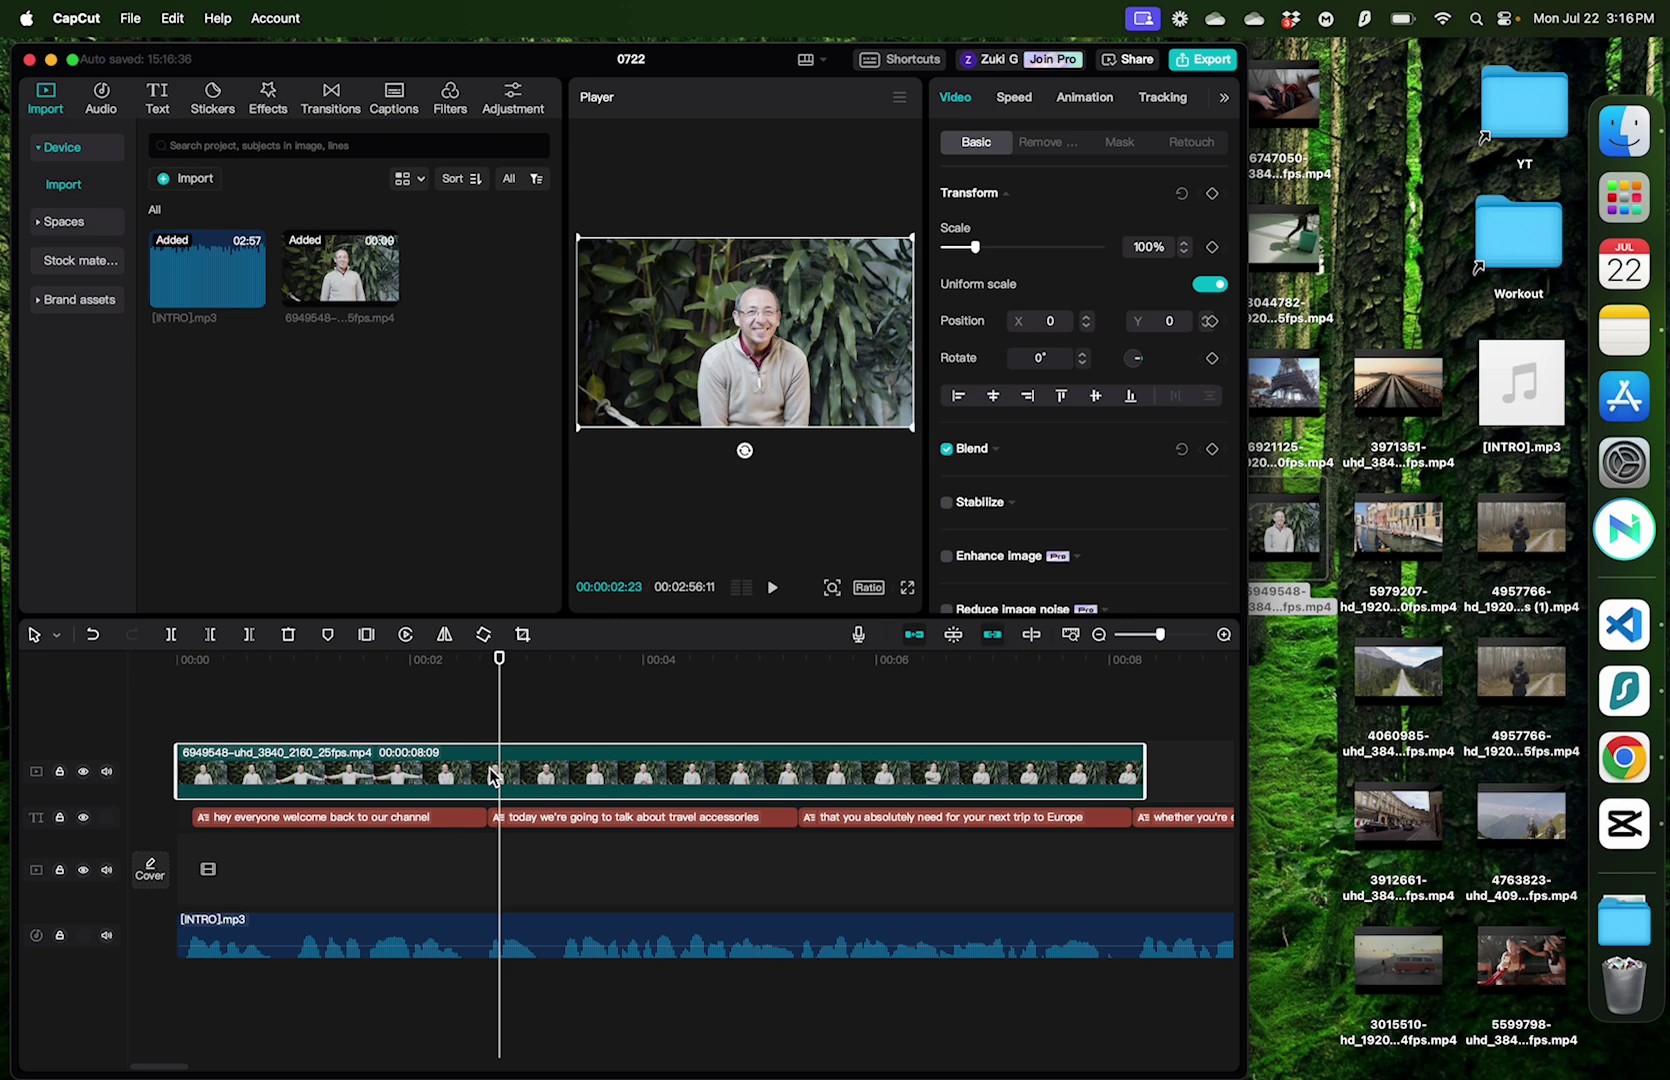
key(super+b)
key(Delete)
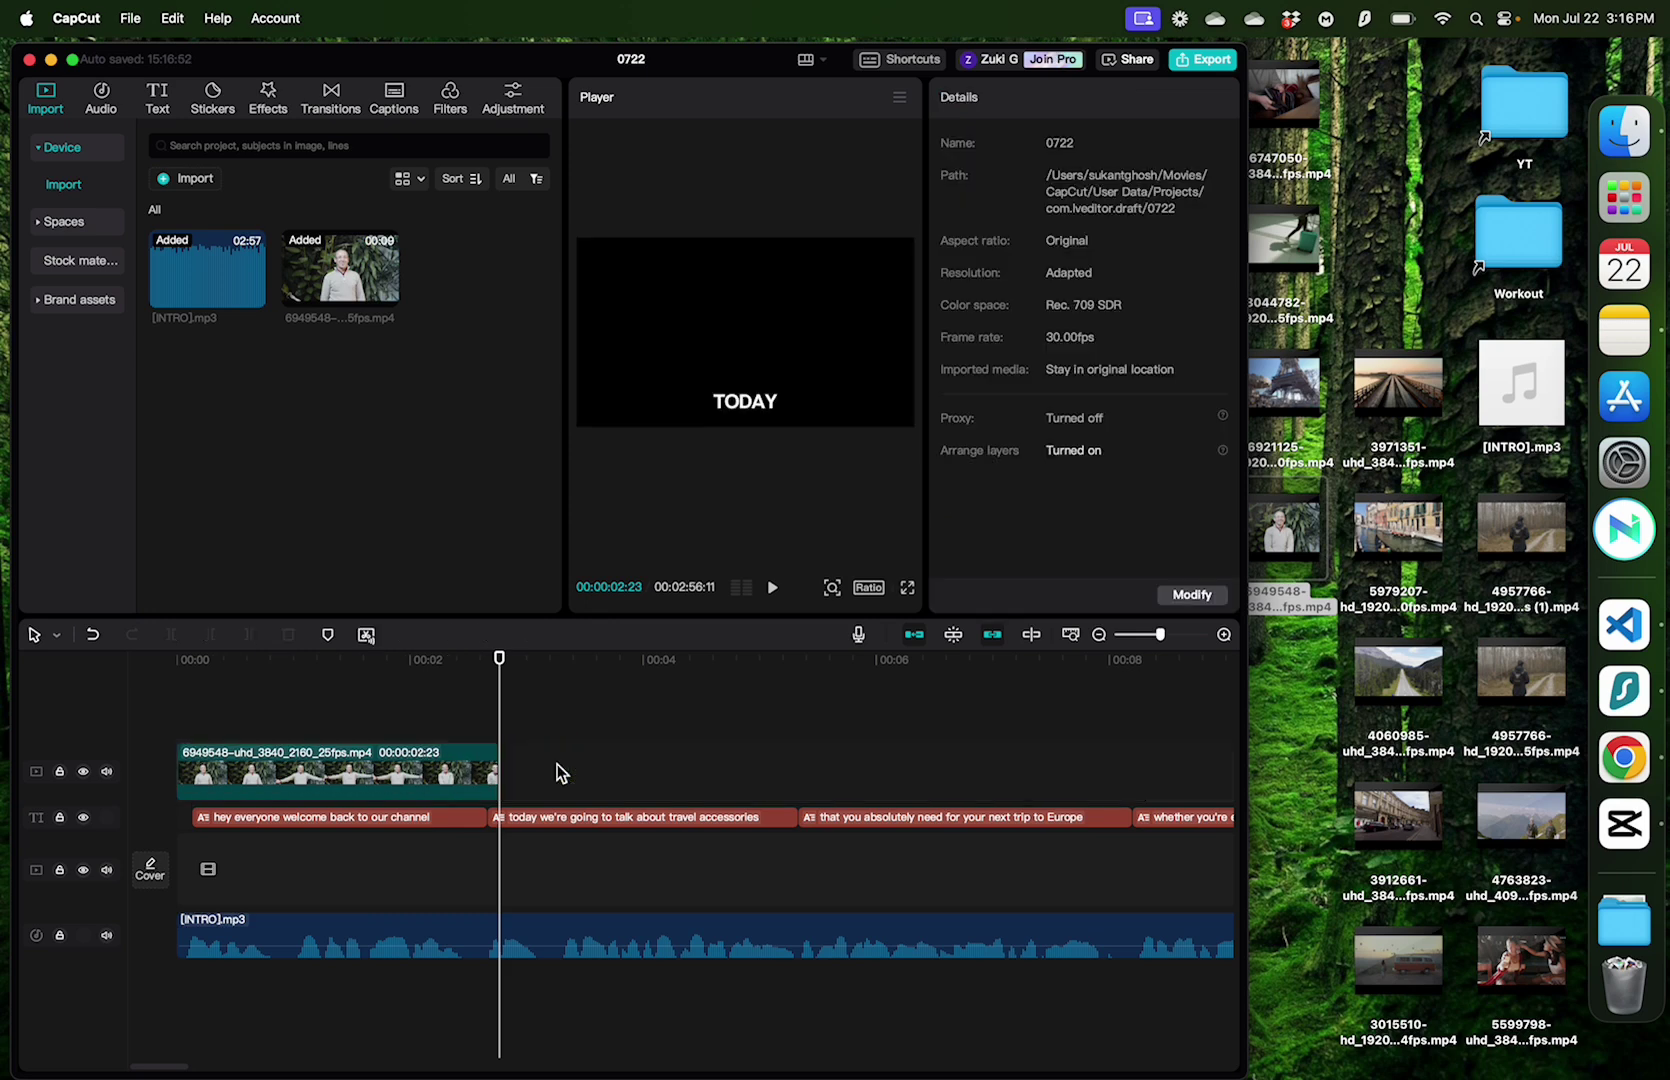
key(Left)
key(Left)
key(Left)
key(Left)
key(Left)
key(Left)
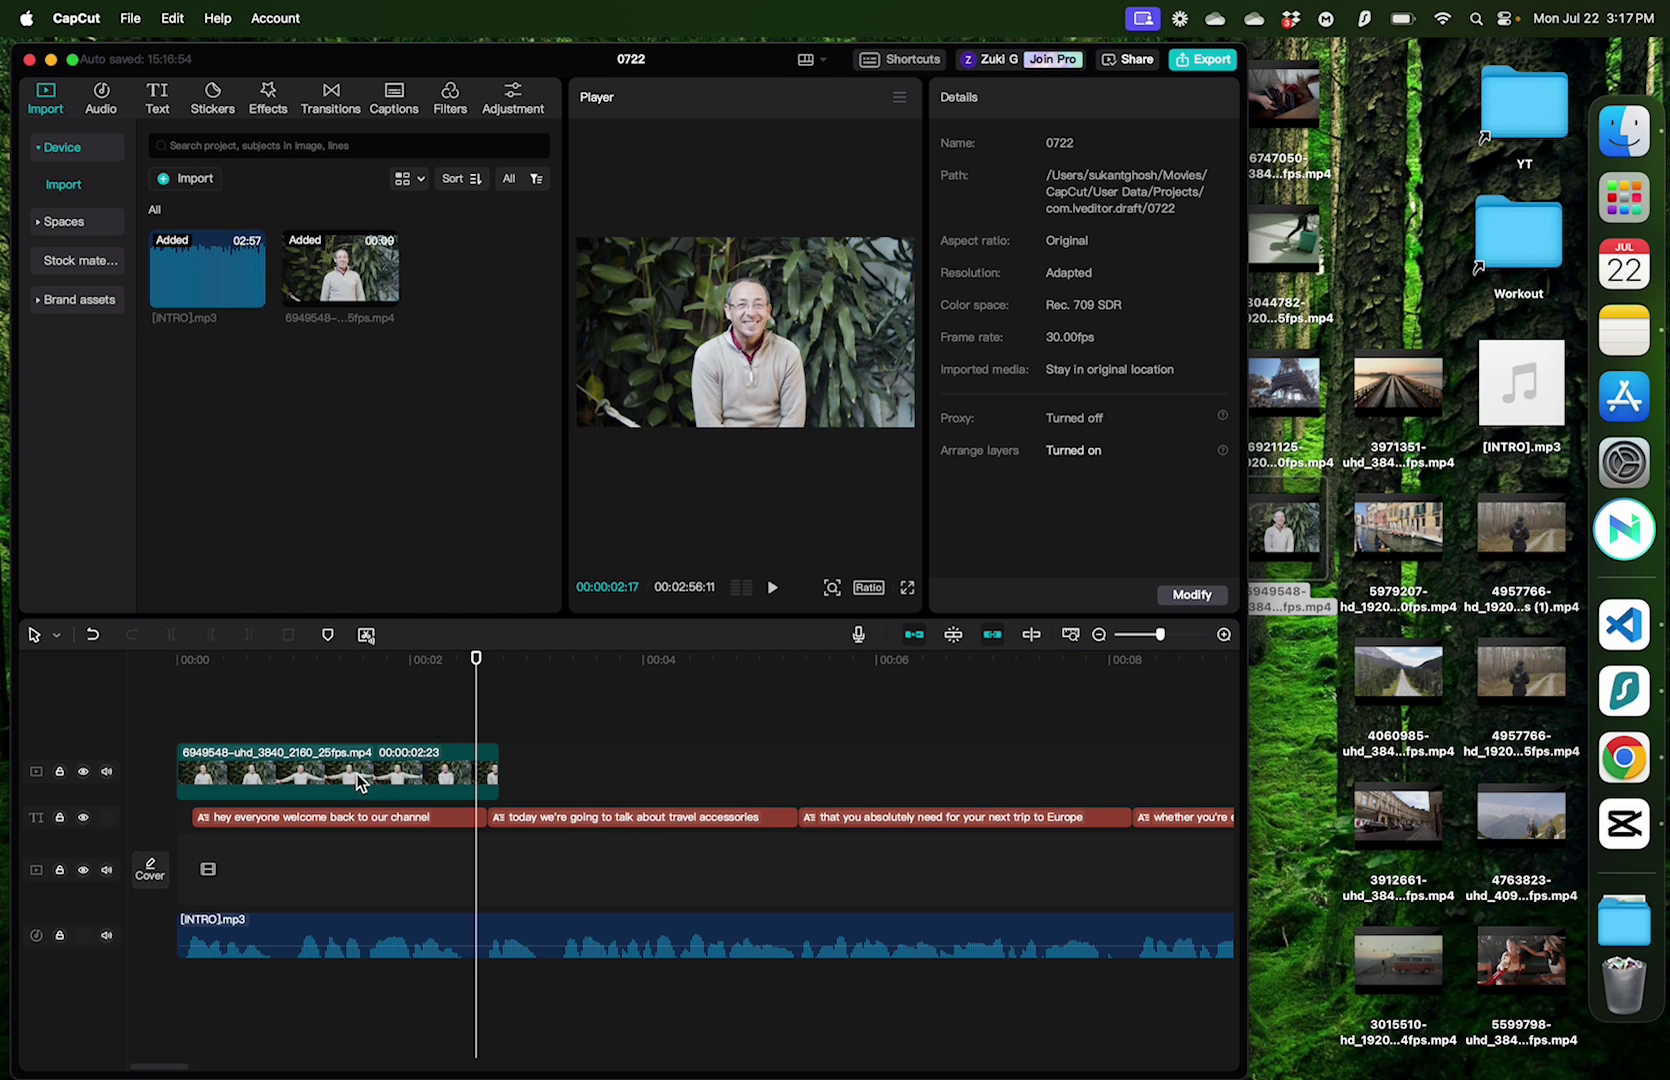
drag(357, 780, 277, 876)
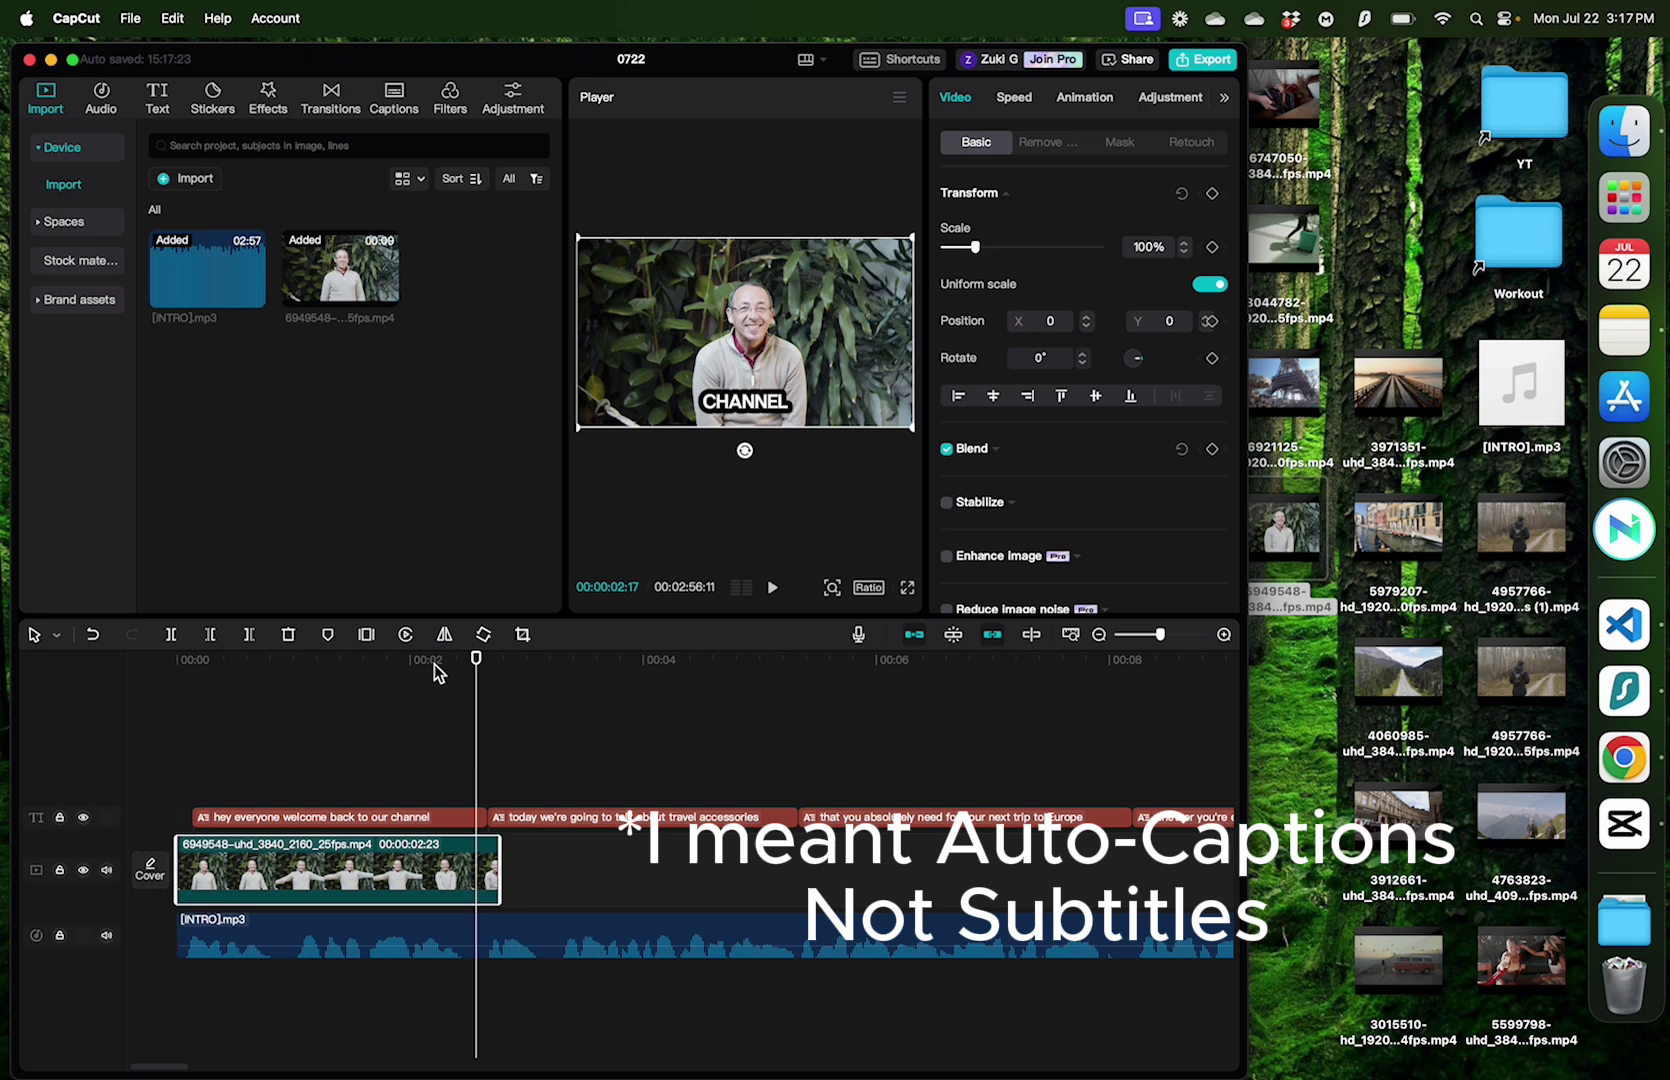
Step: Add street clip 3912661 after the presenter clip and split it at 00:00:08:07
drag(476, 668, 117, 721)
key(space)
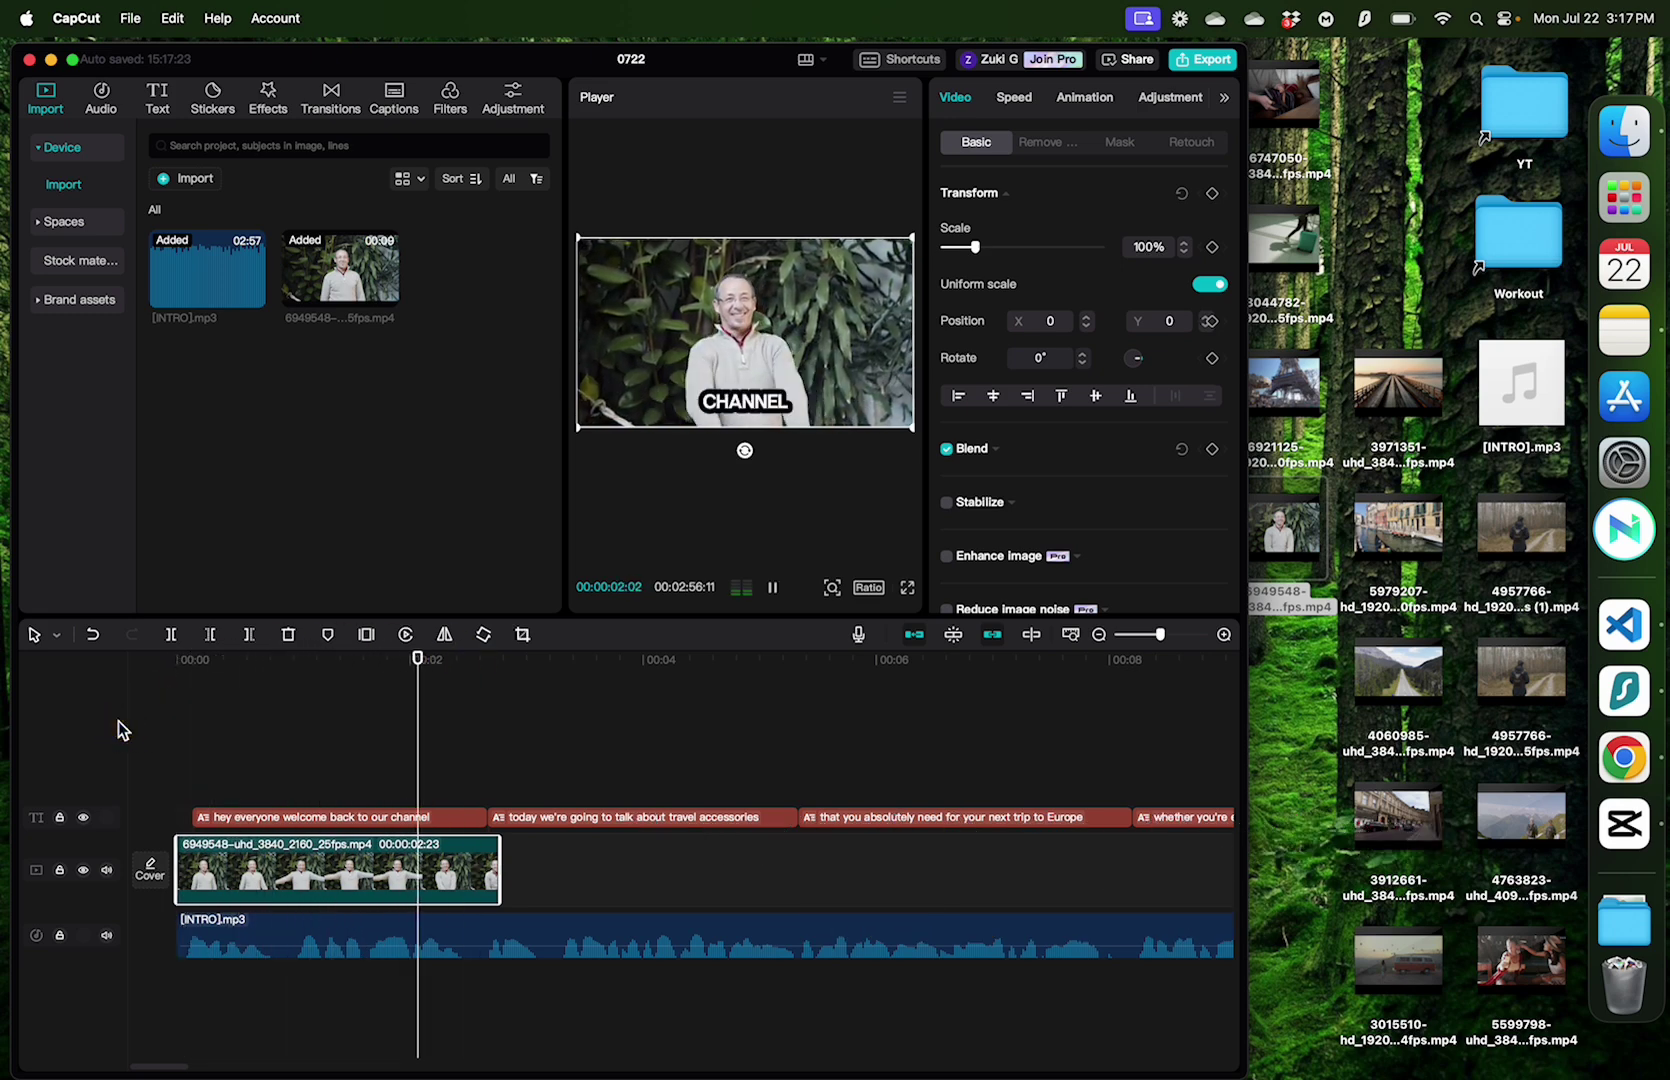
drag(1397, 812, 592, 868)
click(418, 758)
key(space)
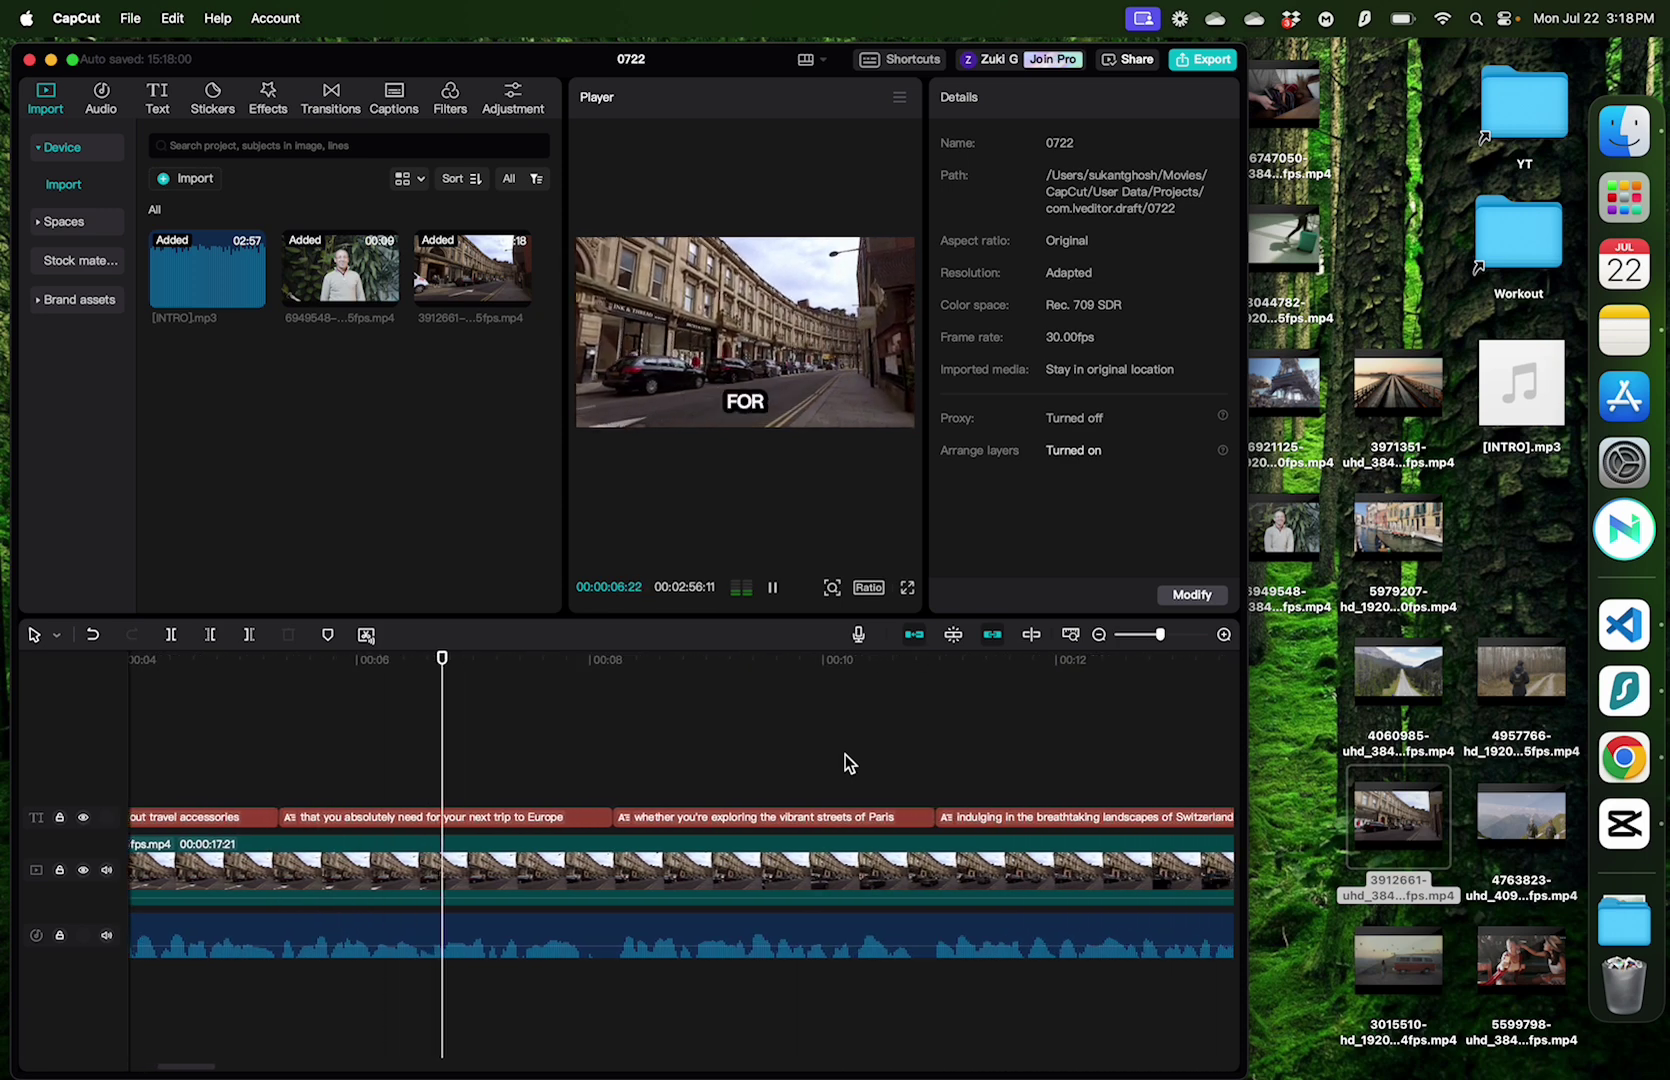
key(space)
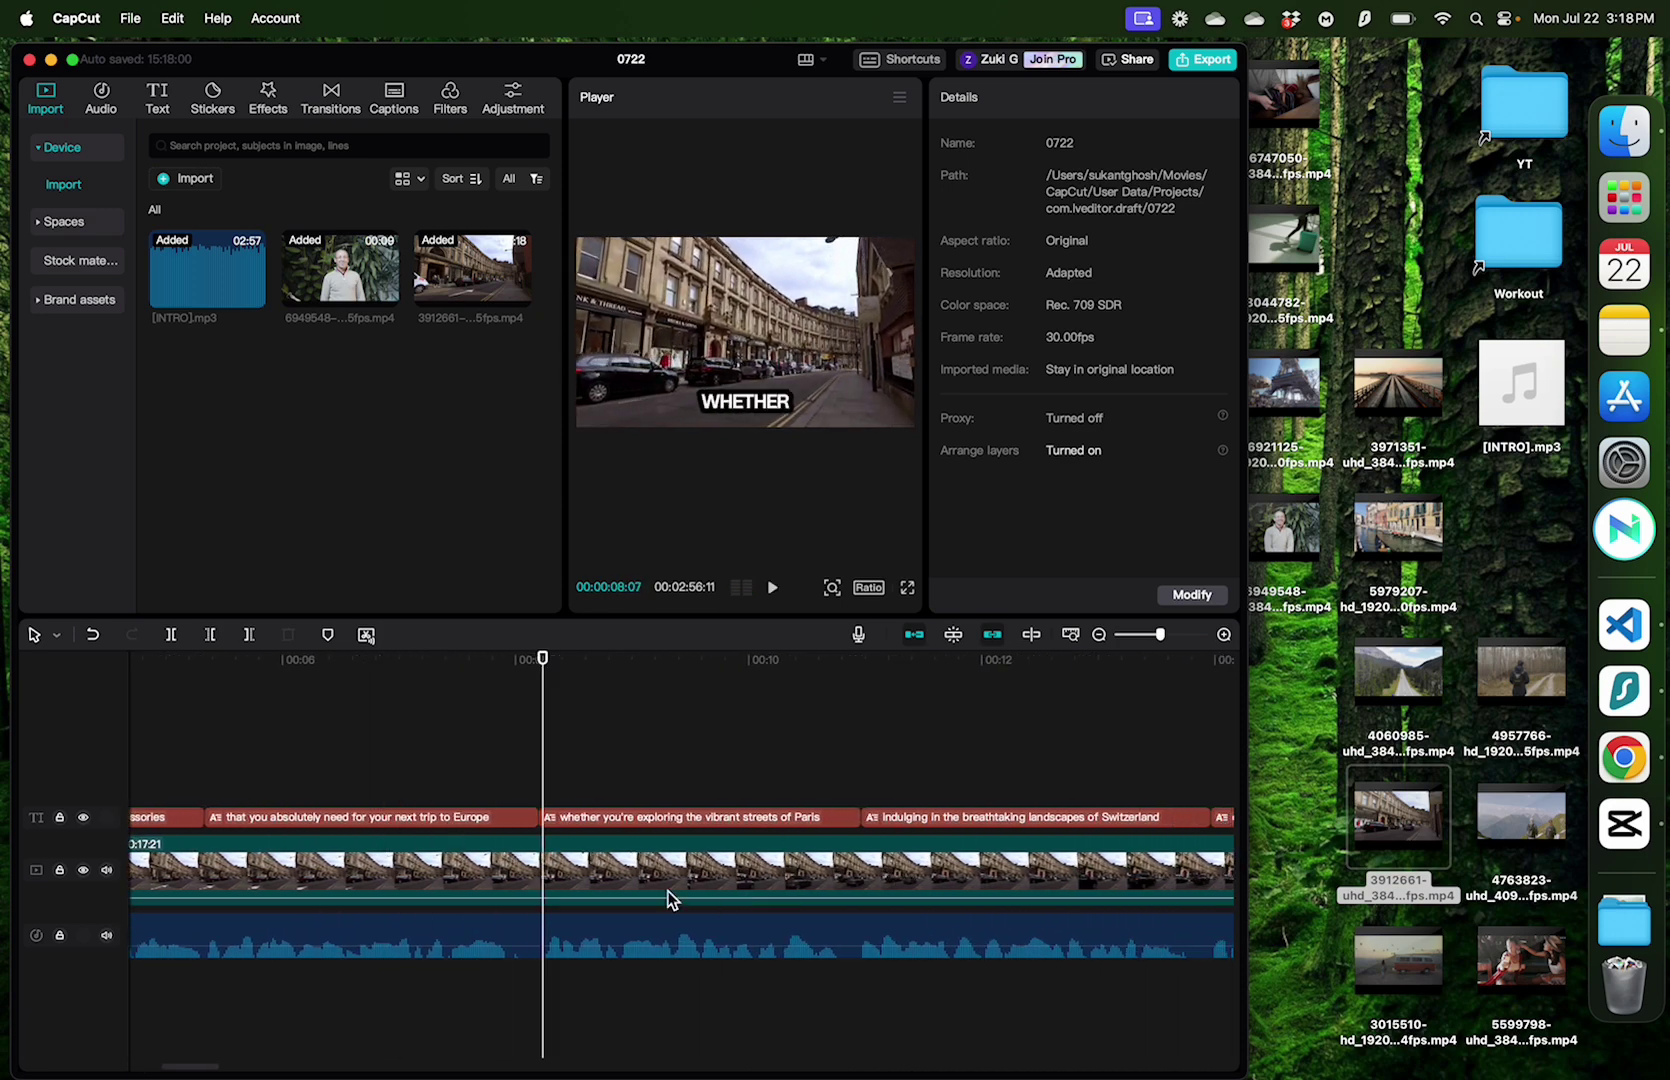
click(578, 870)
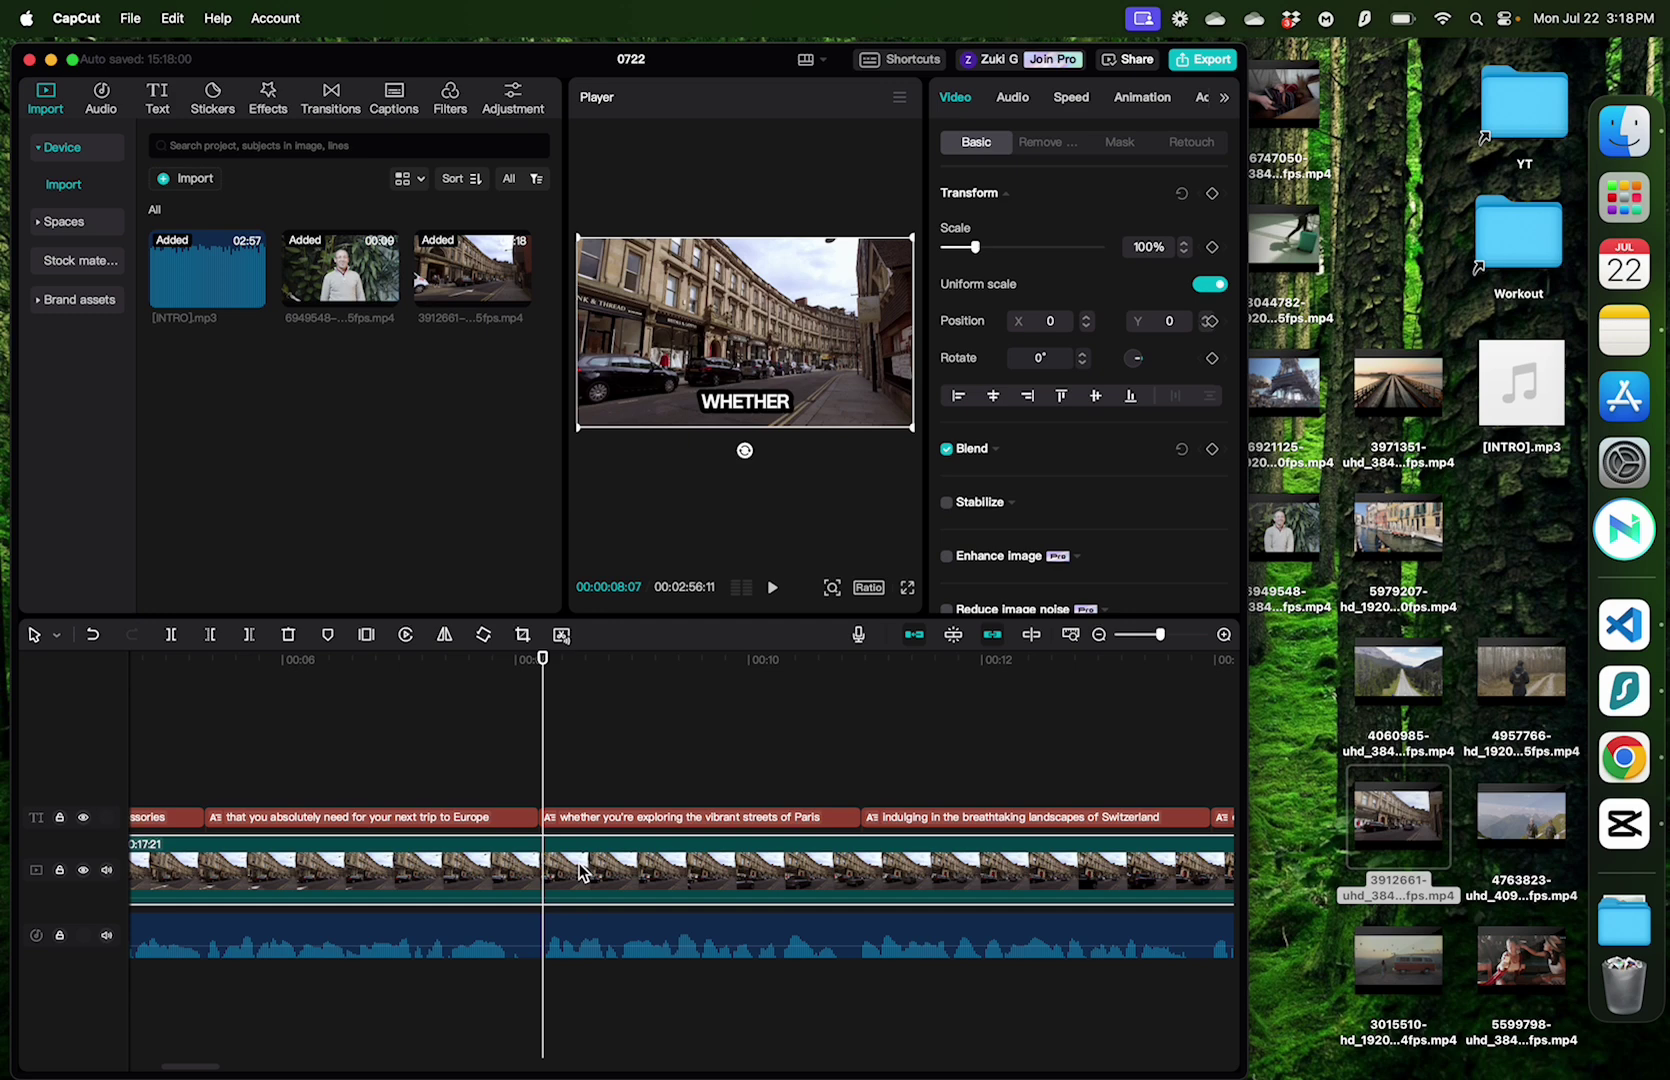
key(super+b)
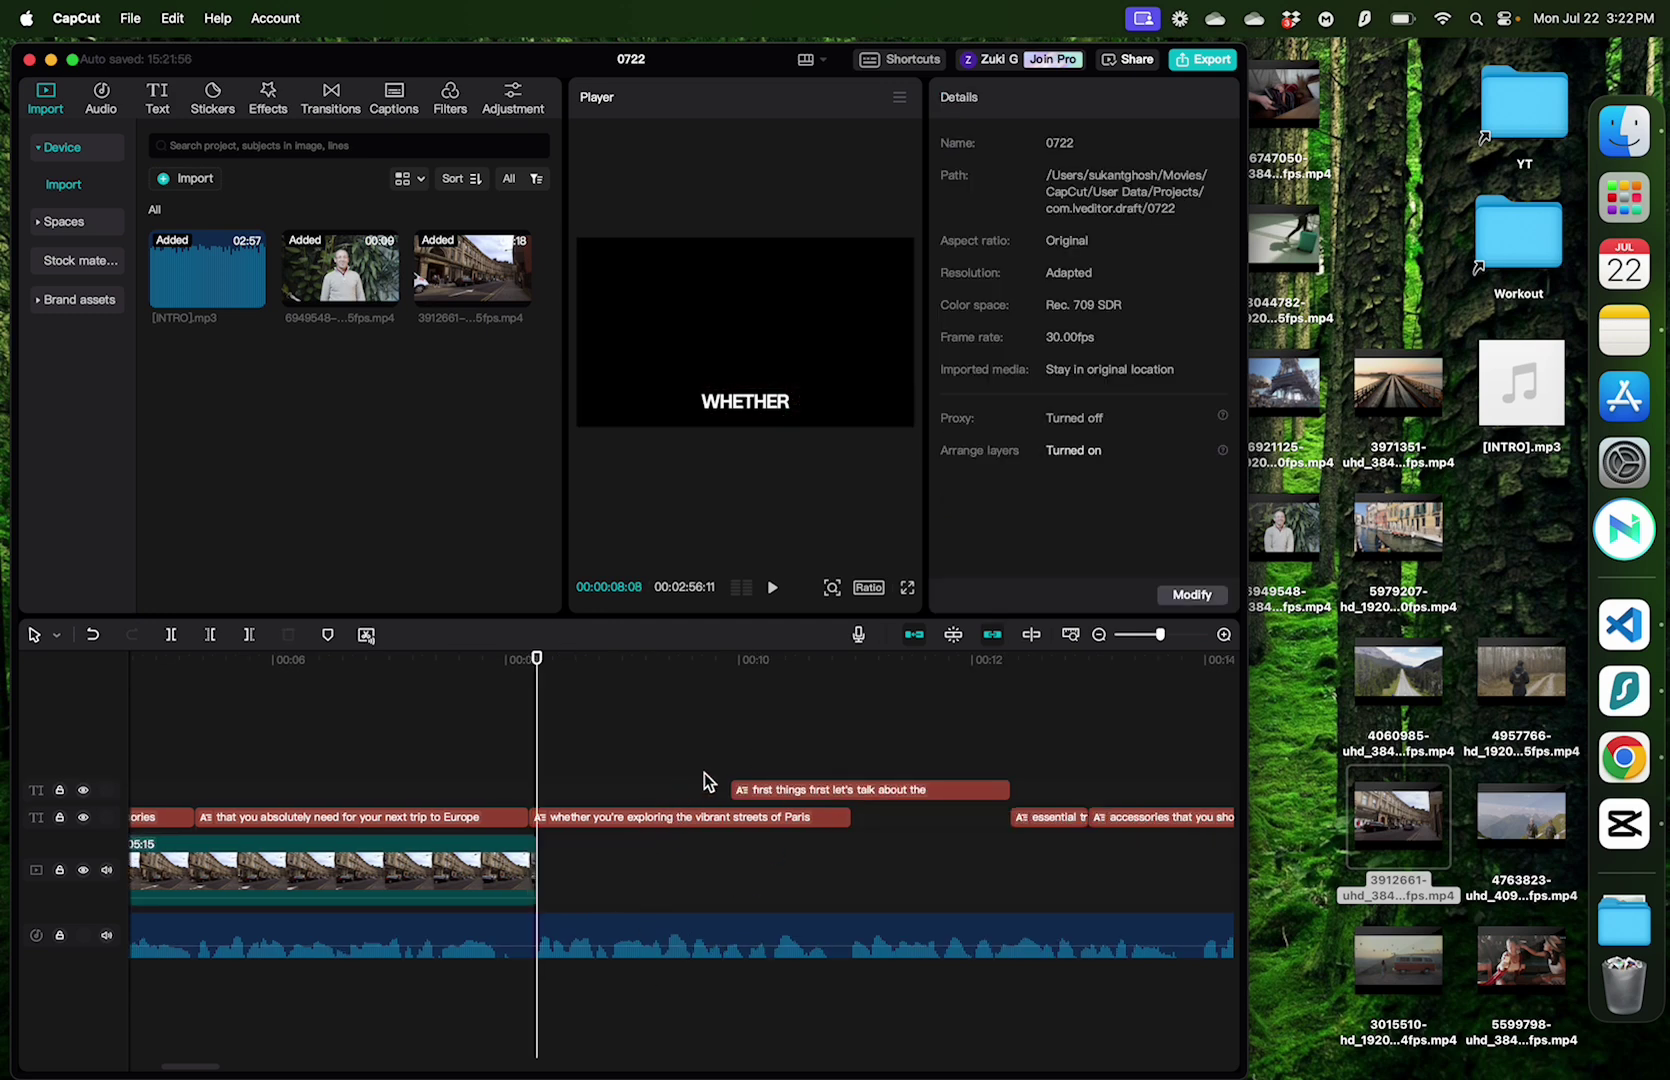
Step: Marquee-select every auto caption clip across both caption tracks and delete them
click(878, 790)
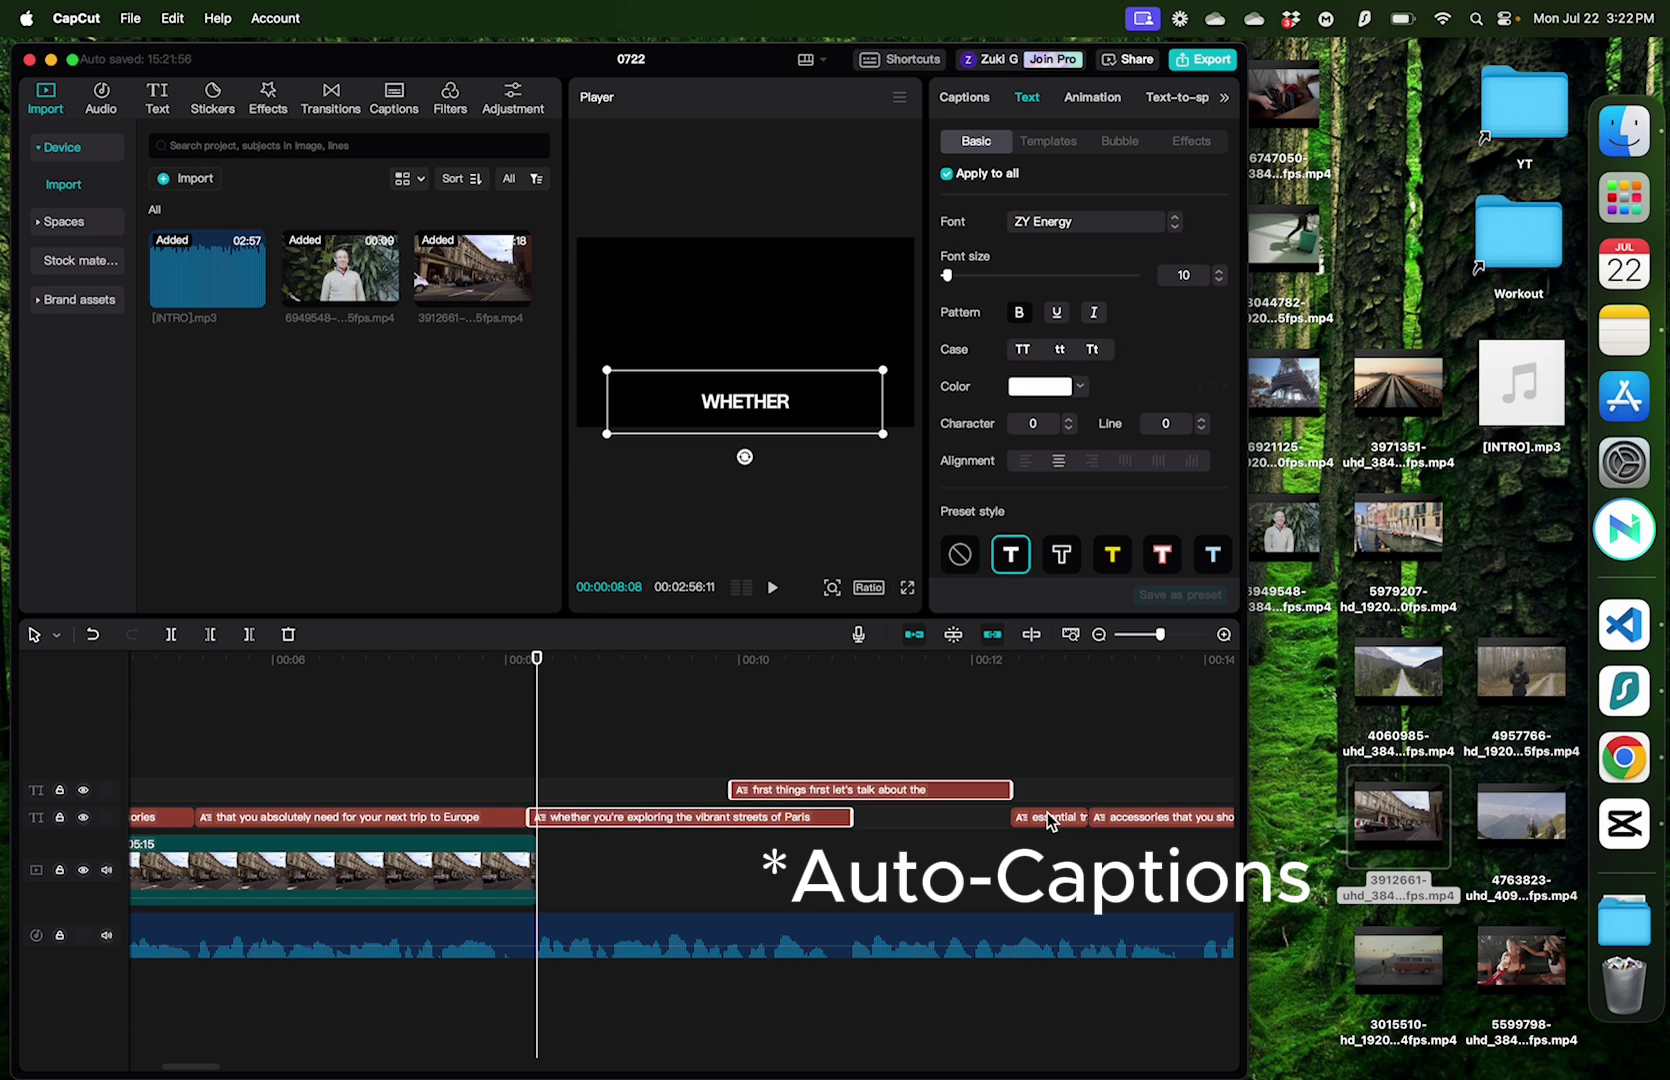
scroll(381, 880, left, 5)
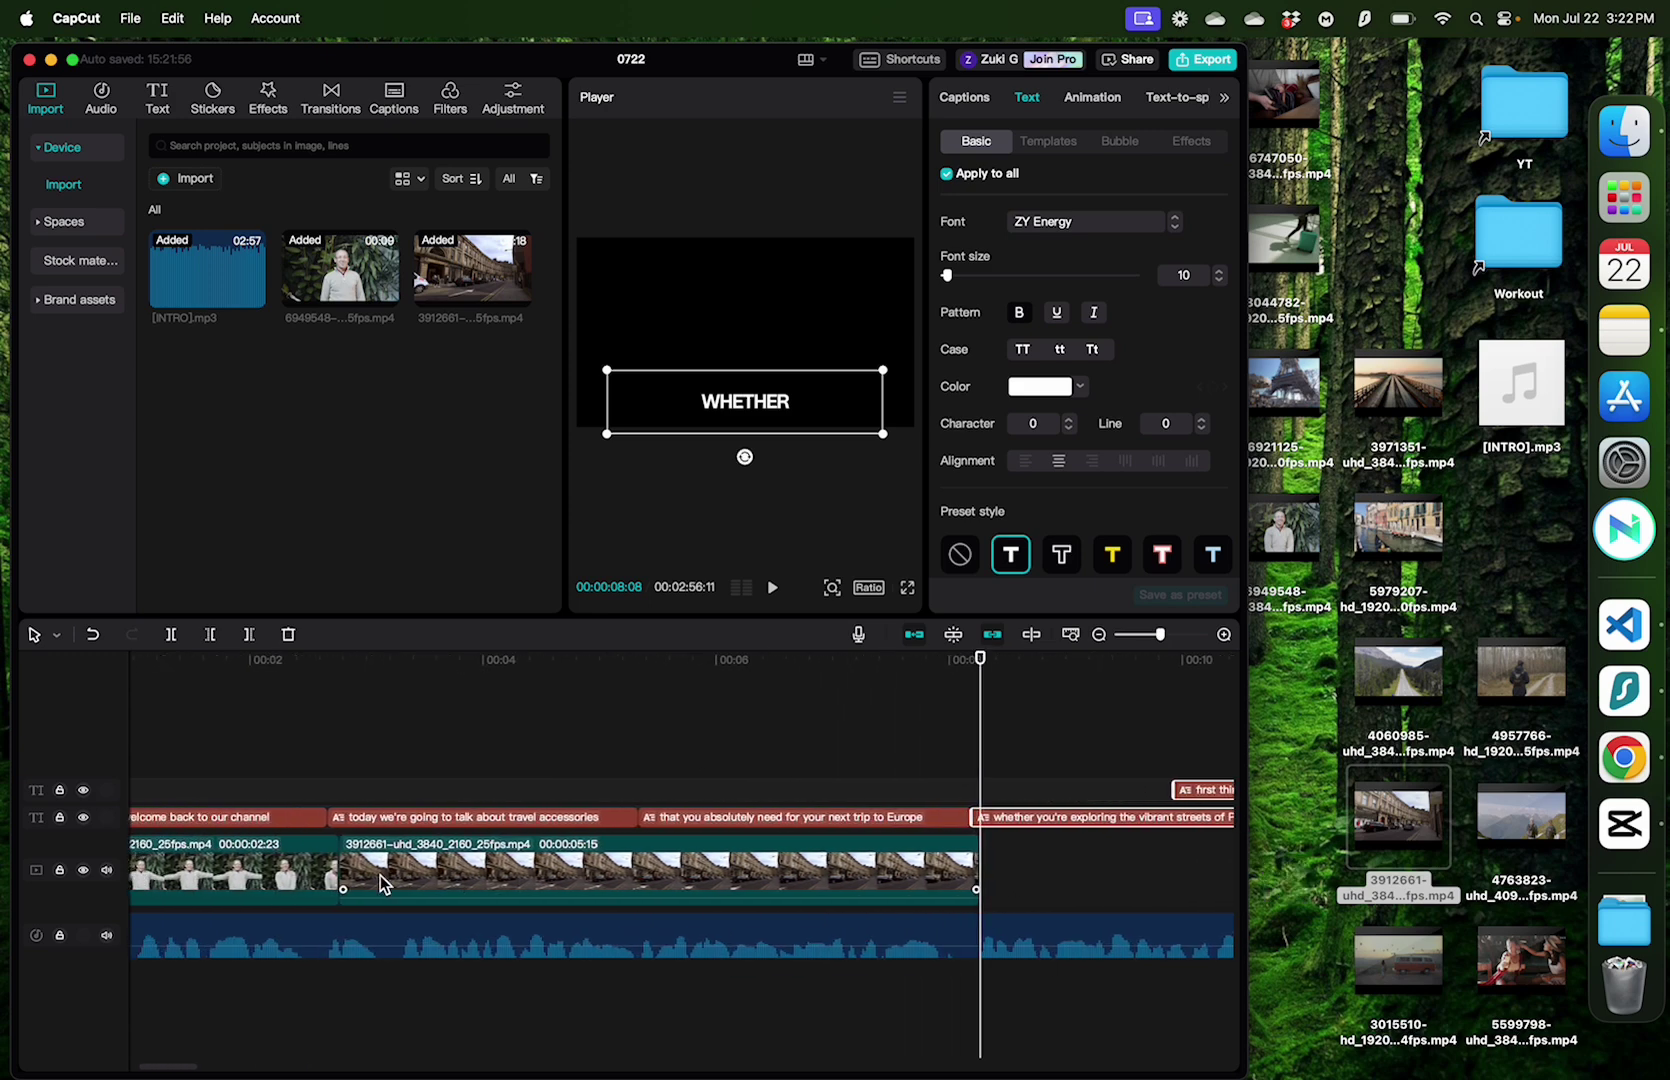
scroll(590, 825, down, 6)
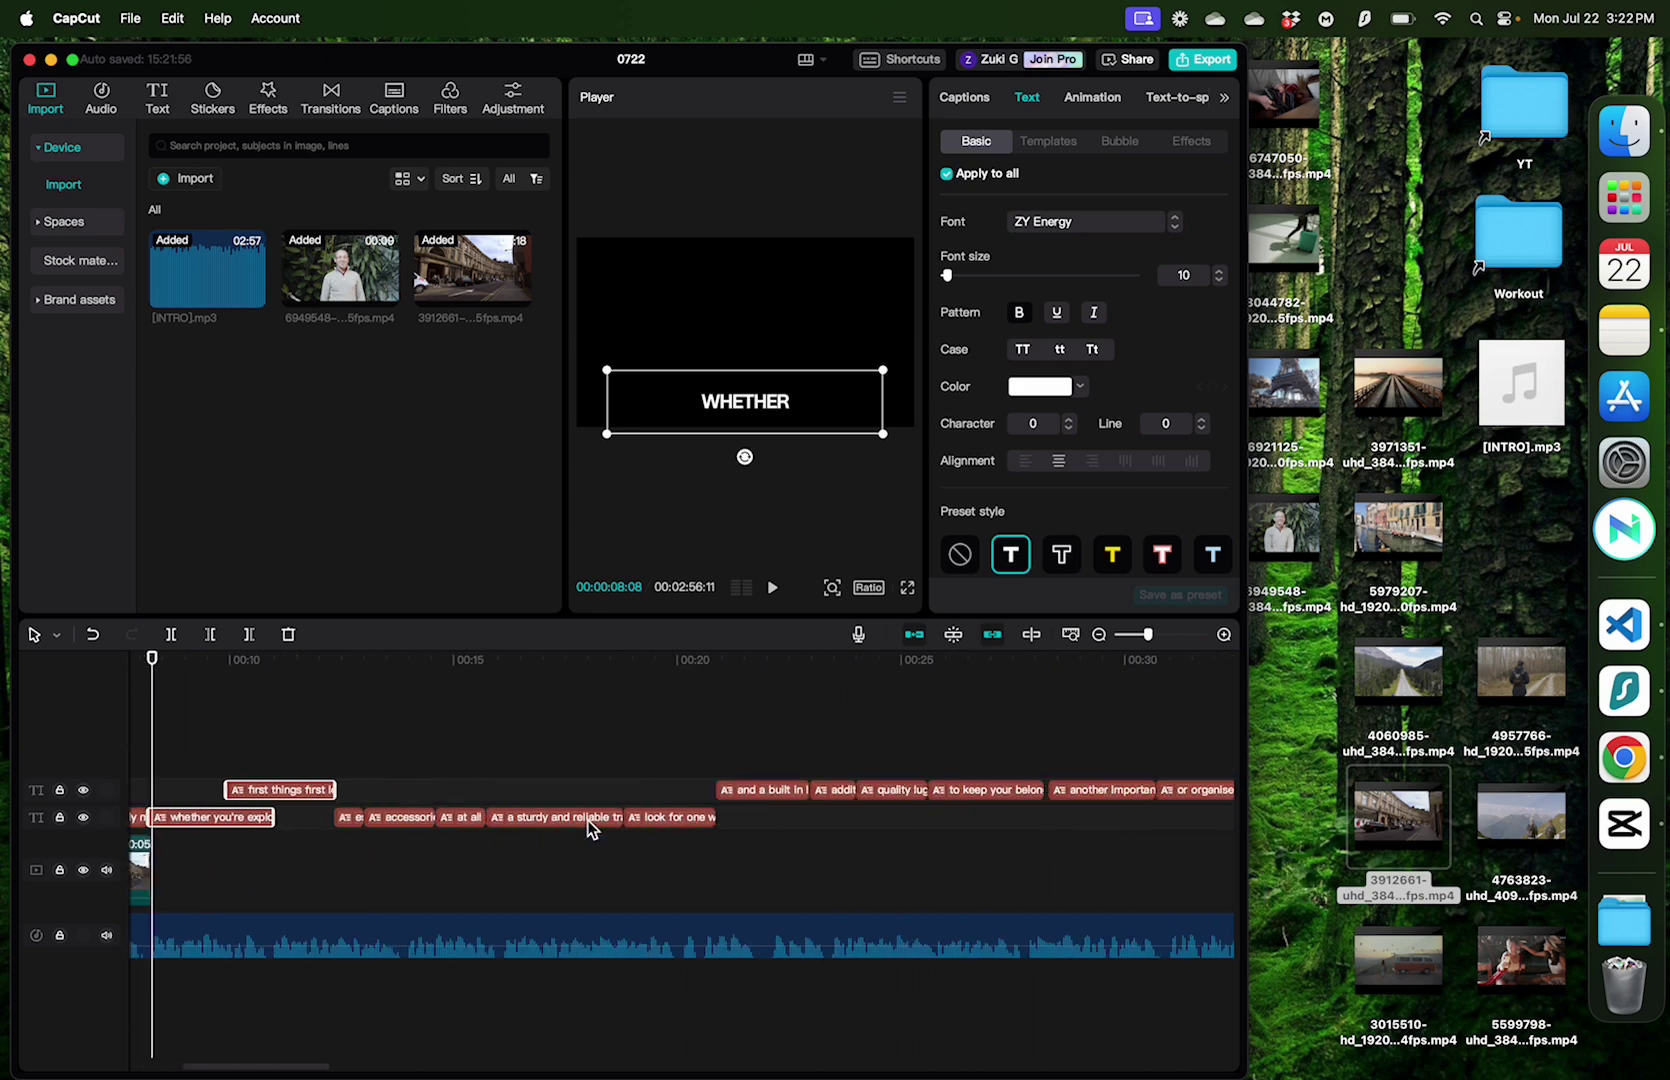
scroll(590, 826, down, 5)
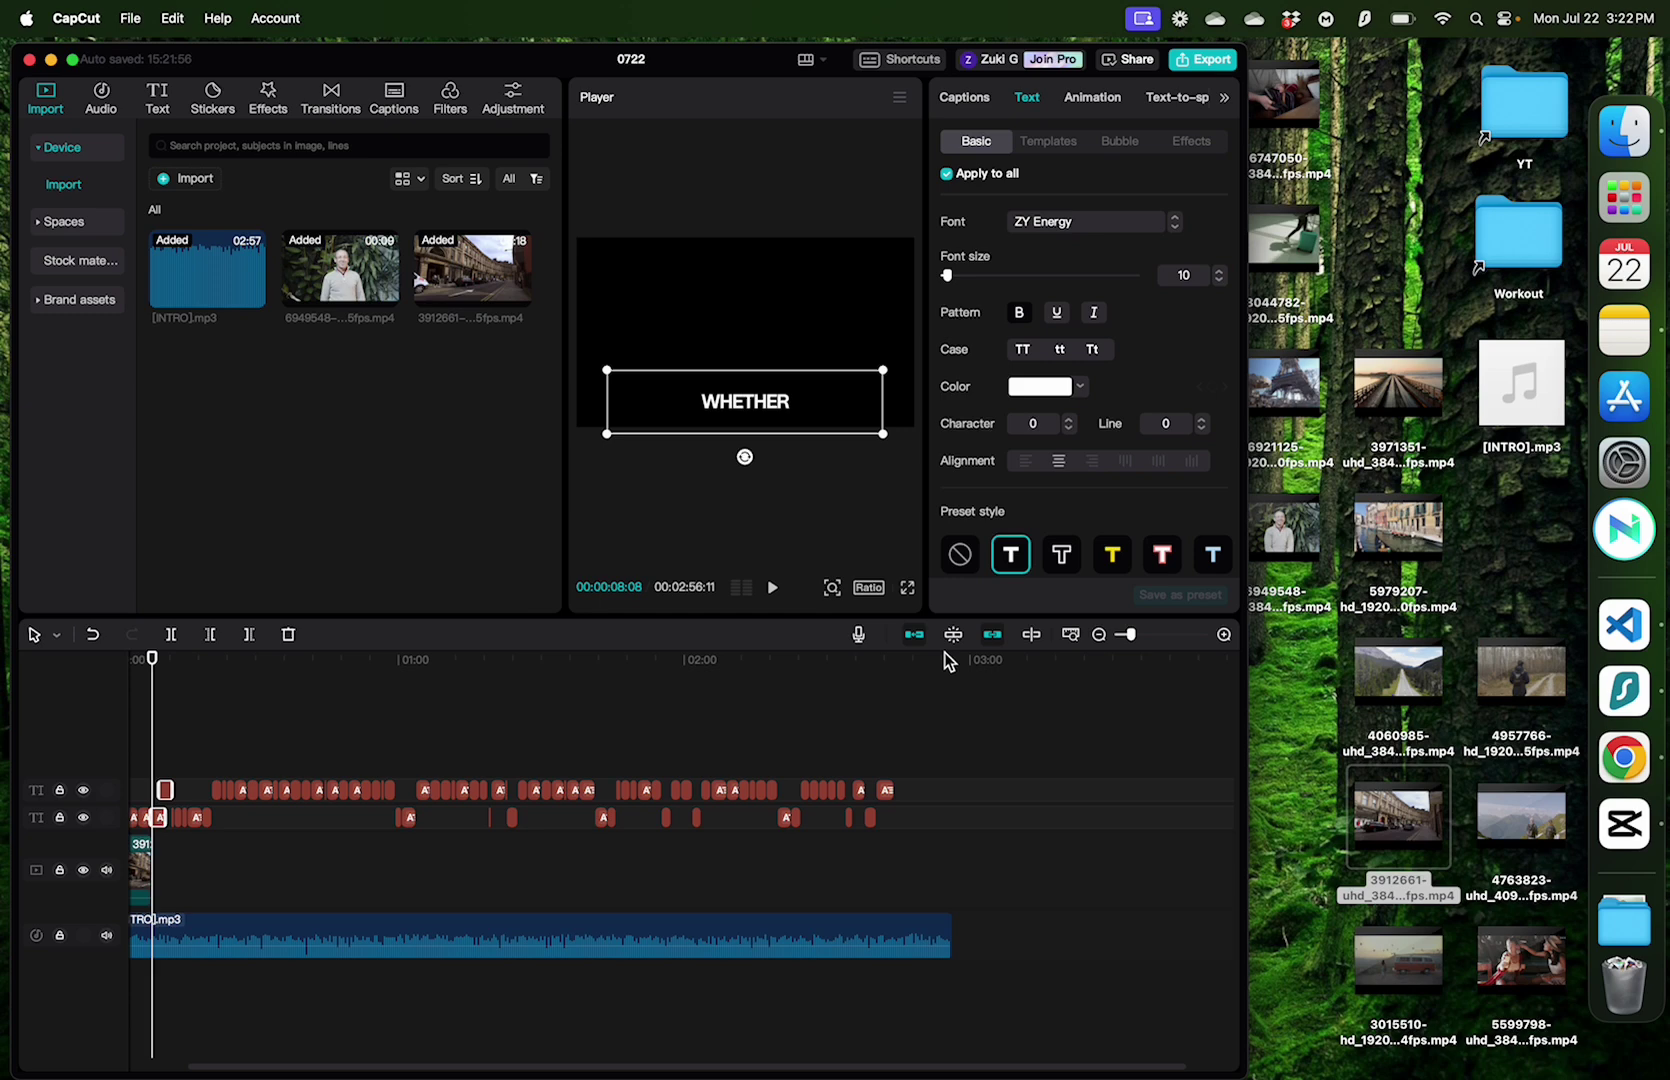
drag(931, 763, 60, 825)
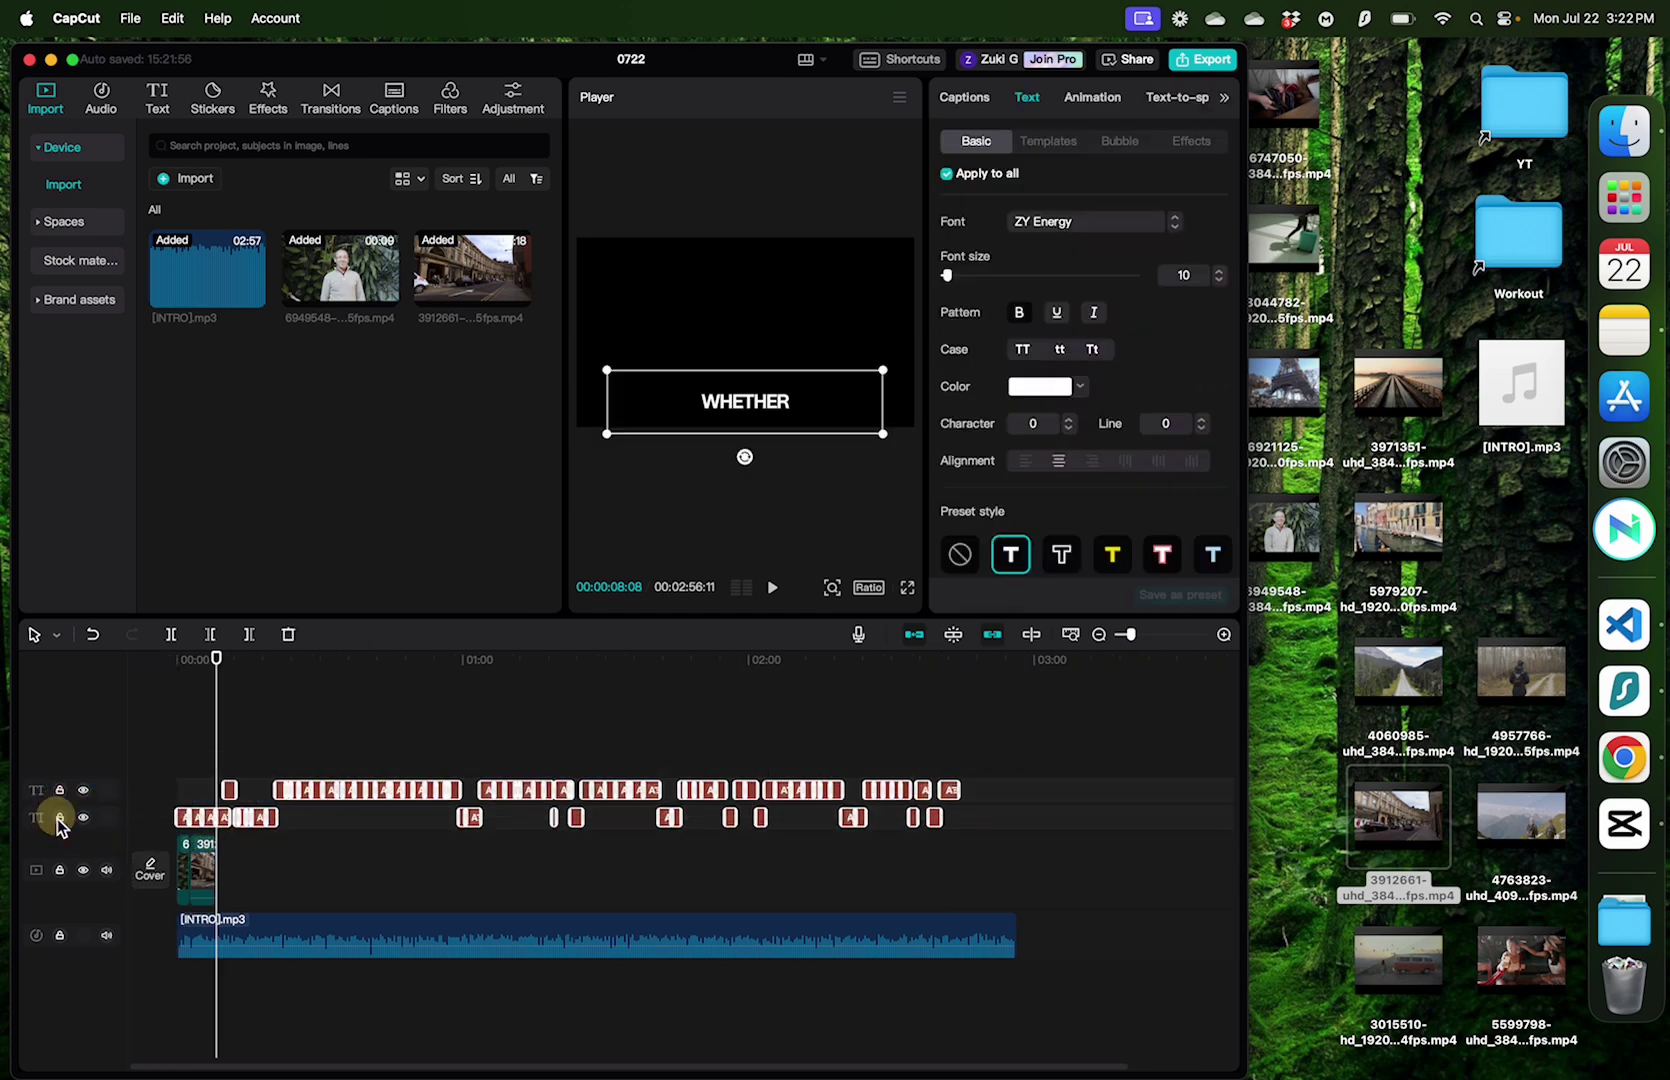
key(BackSpace)
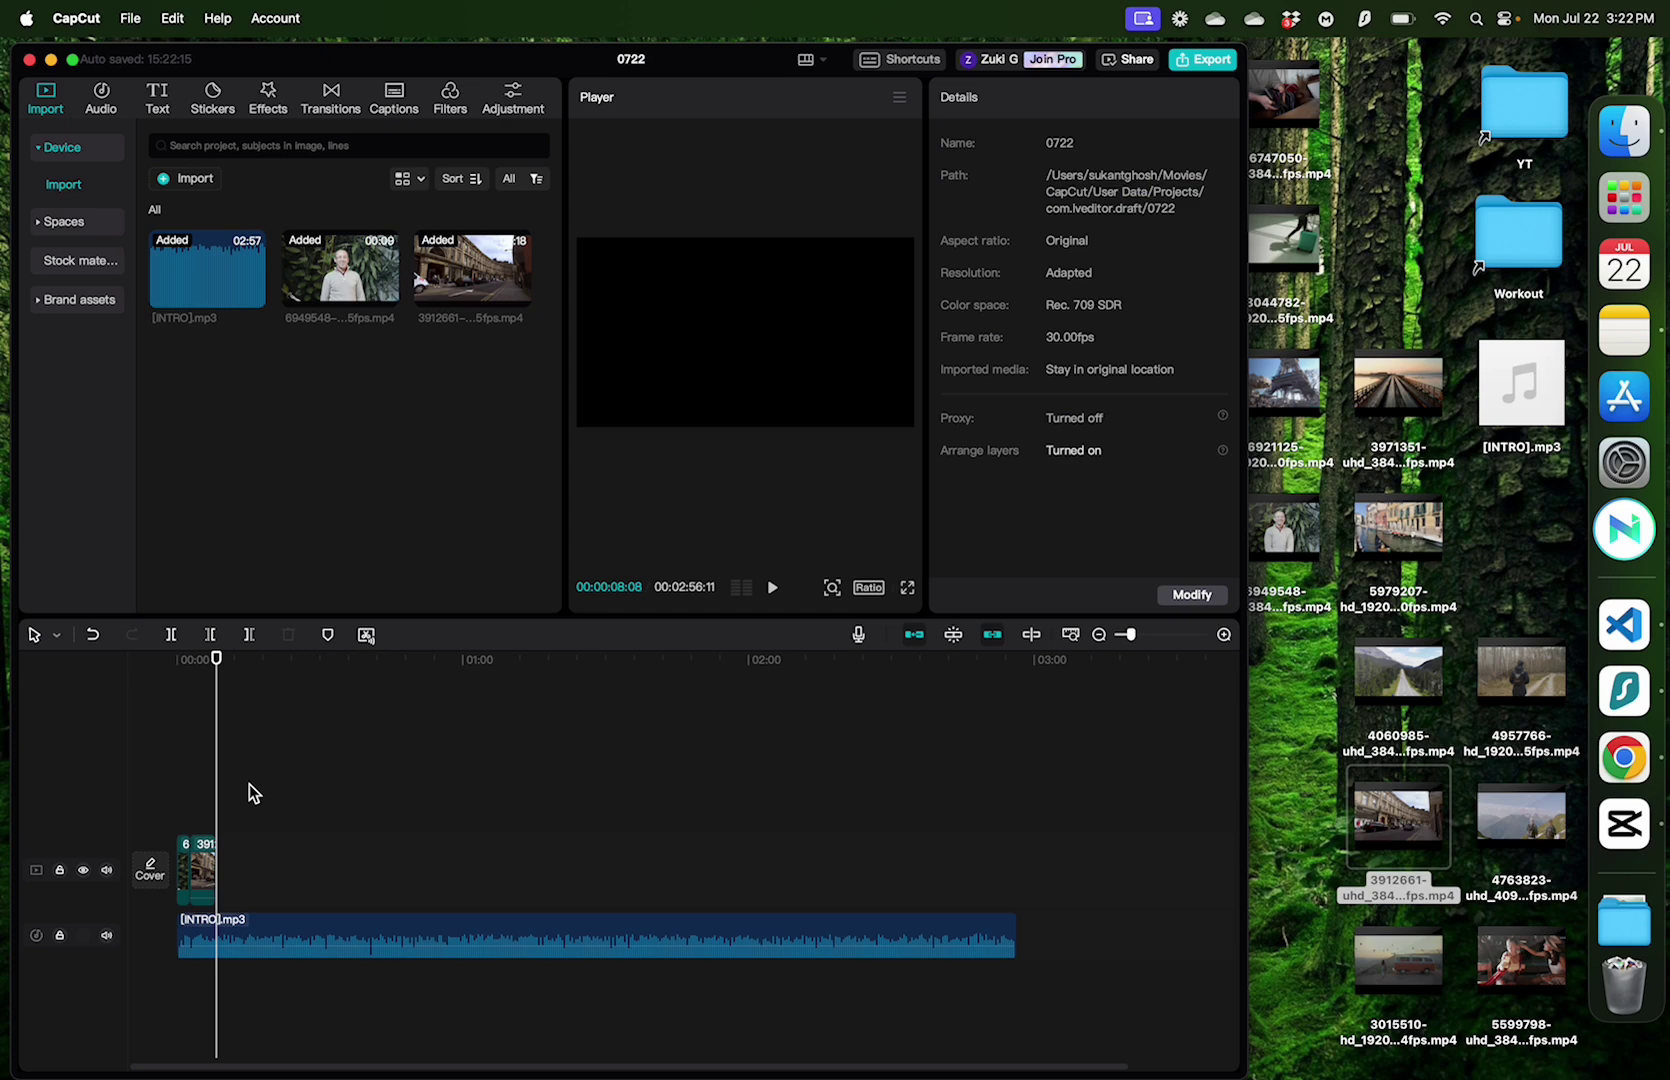
Step: Add the Eiffel Tower clip and trim it to end just past ten seconds
scroll(209, 823, up, 5)
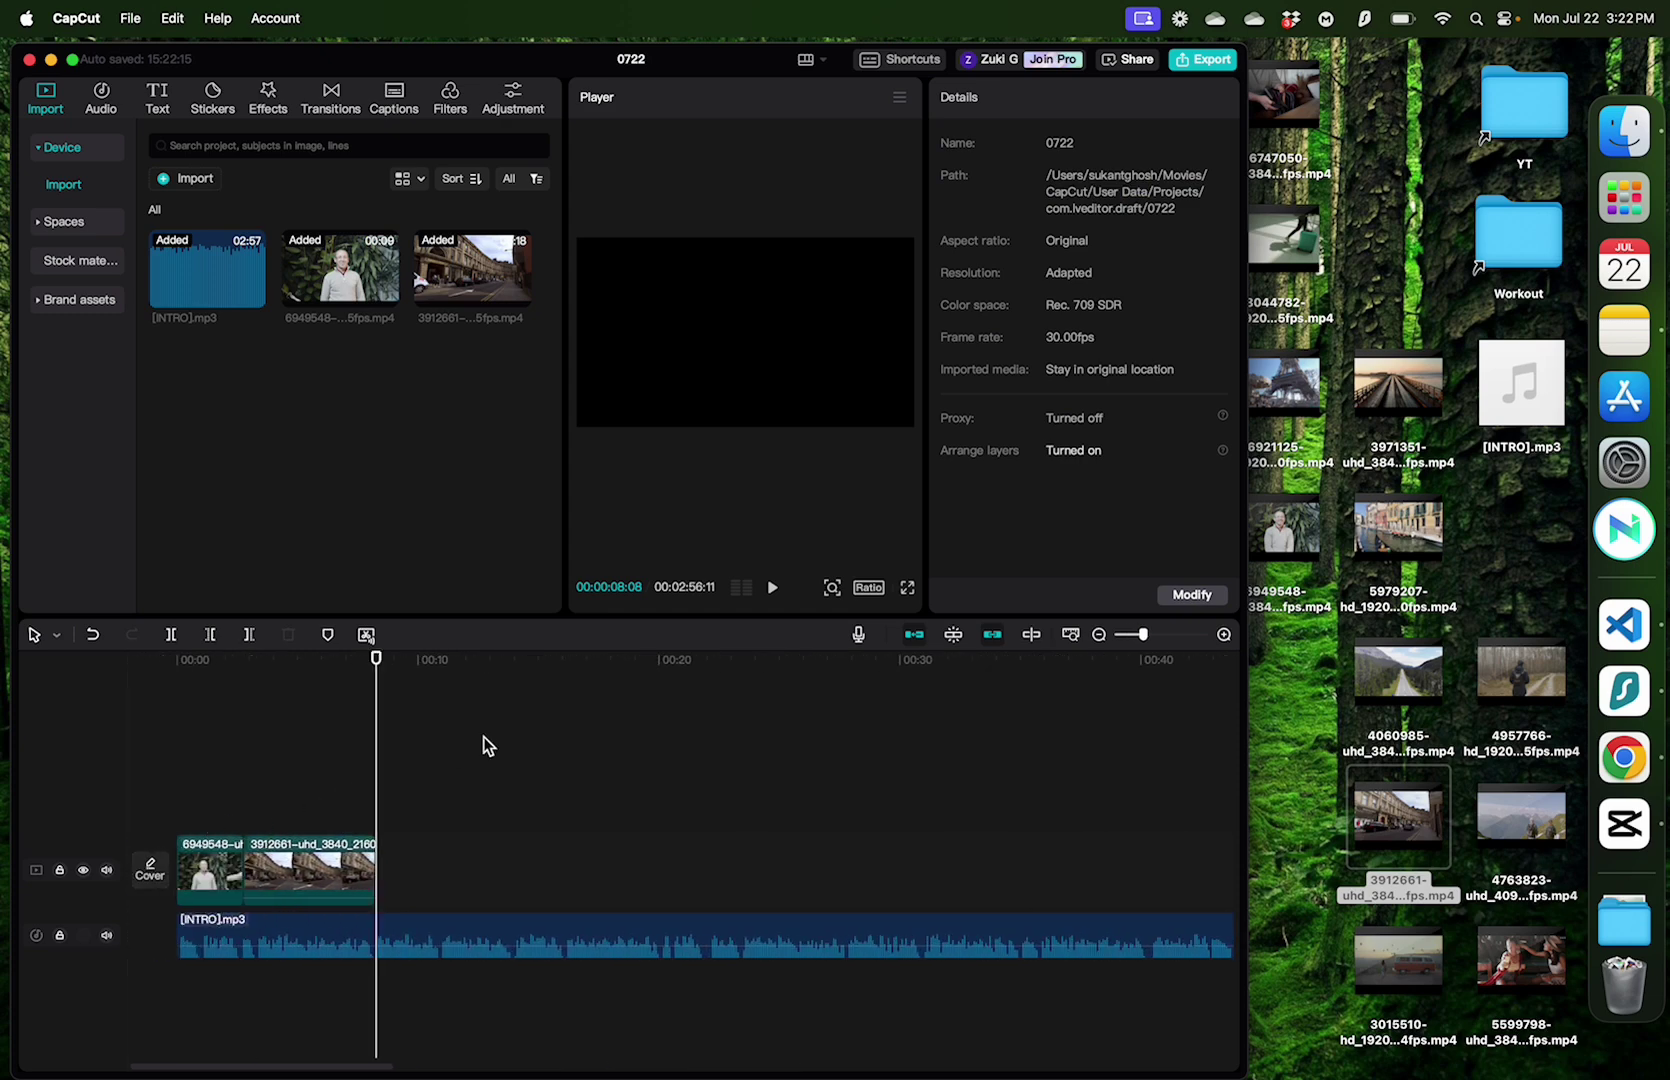
scroll(489, 826, up, 2)
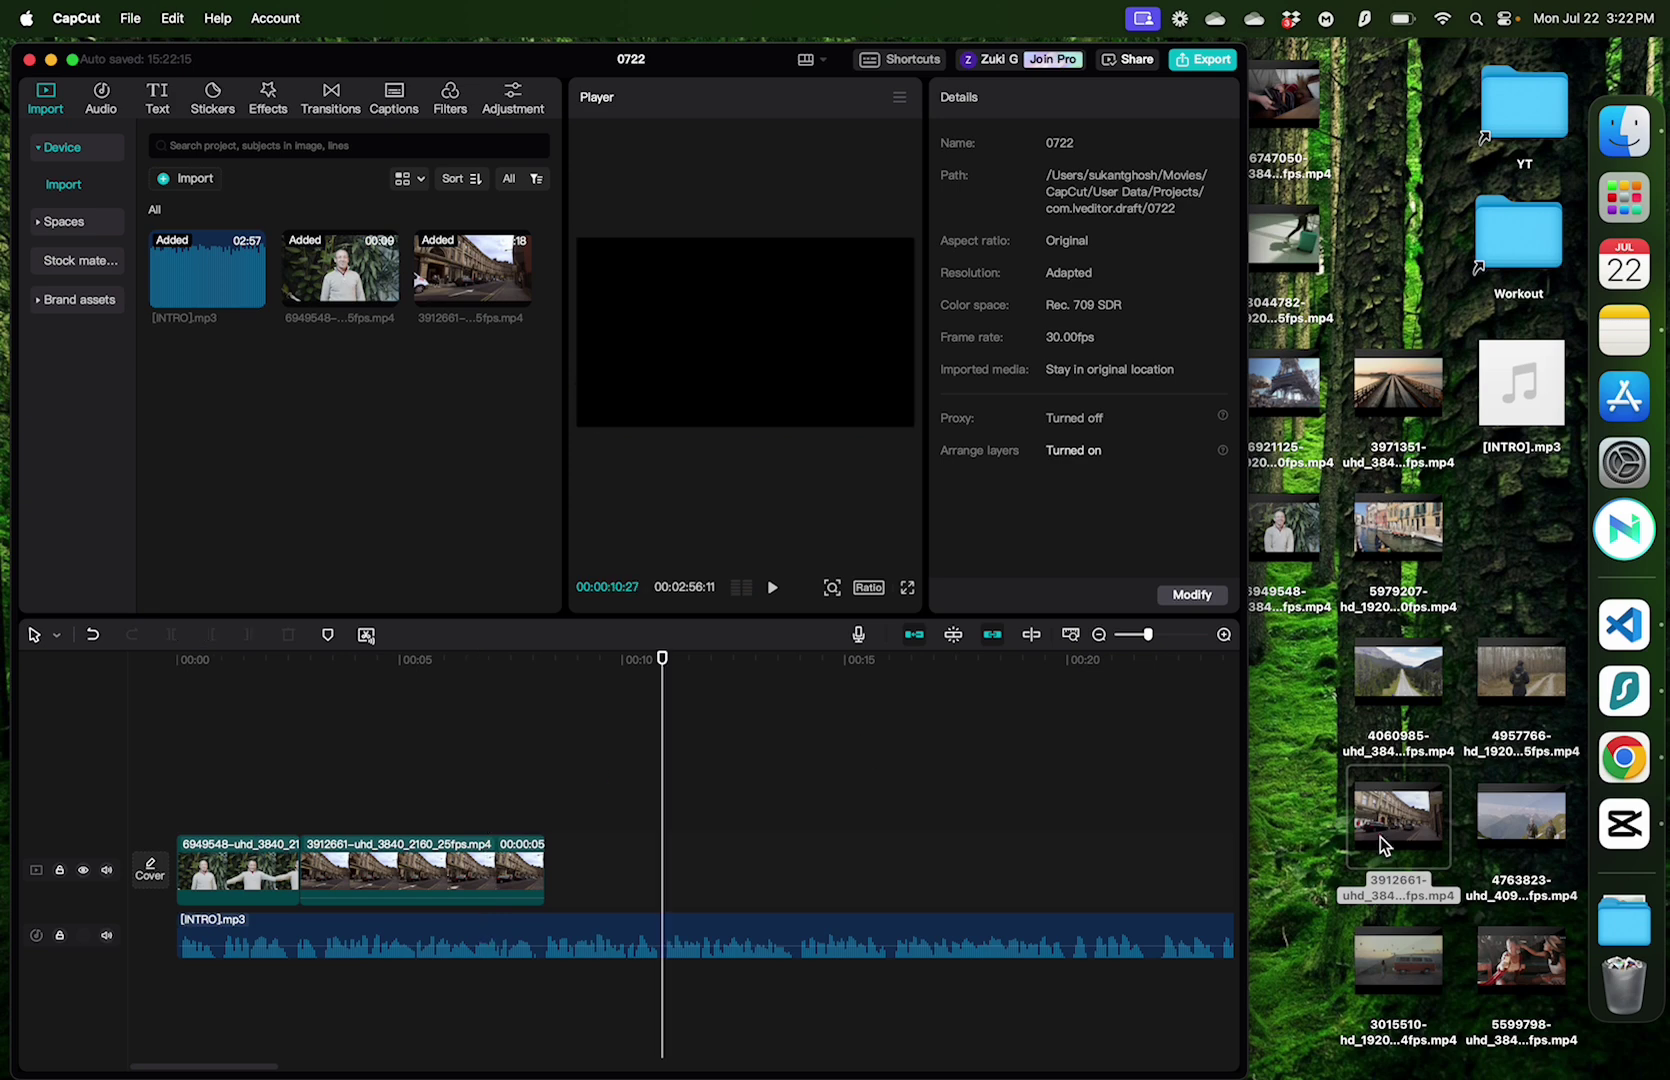
drag(1285, 388, 503, 824)
key(space)
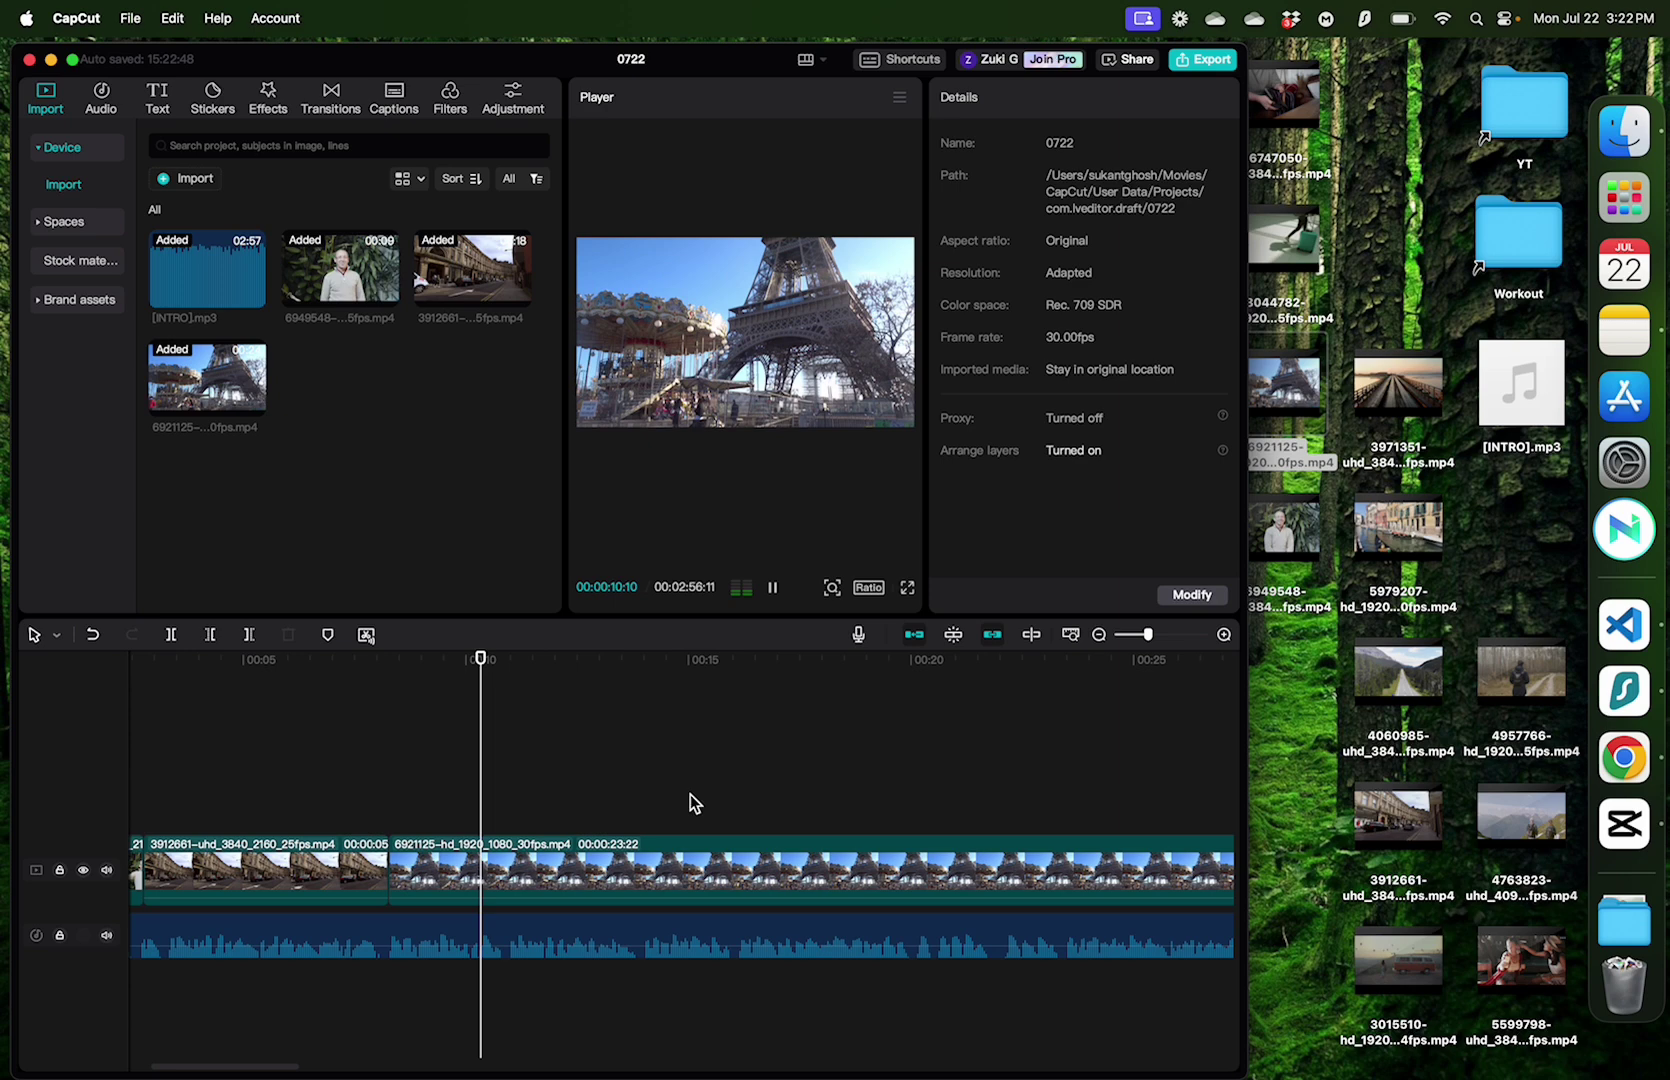
key(space)
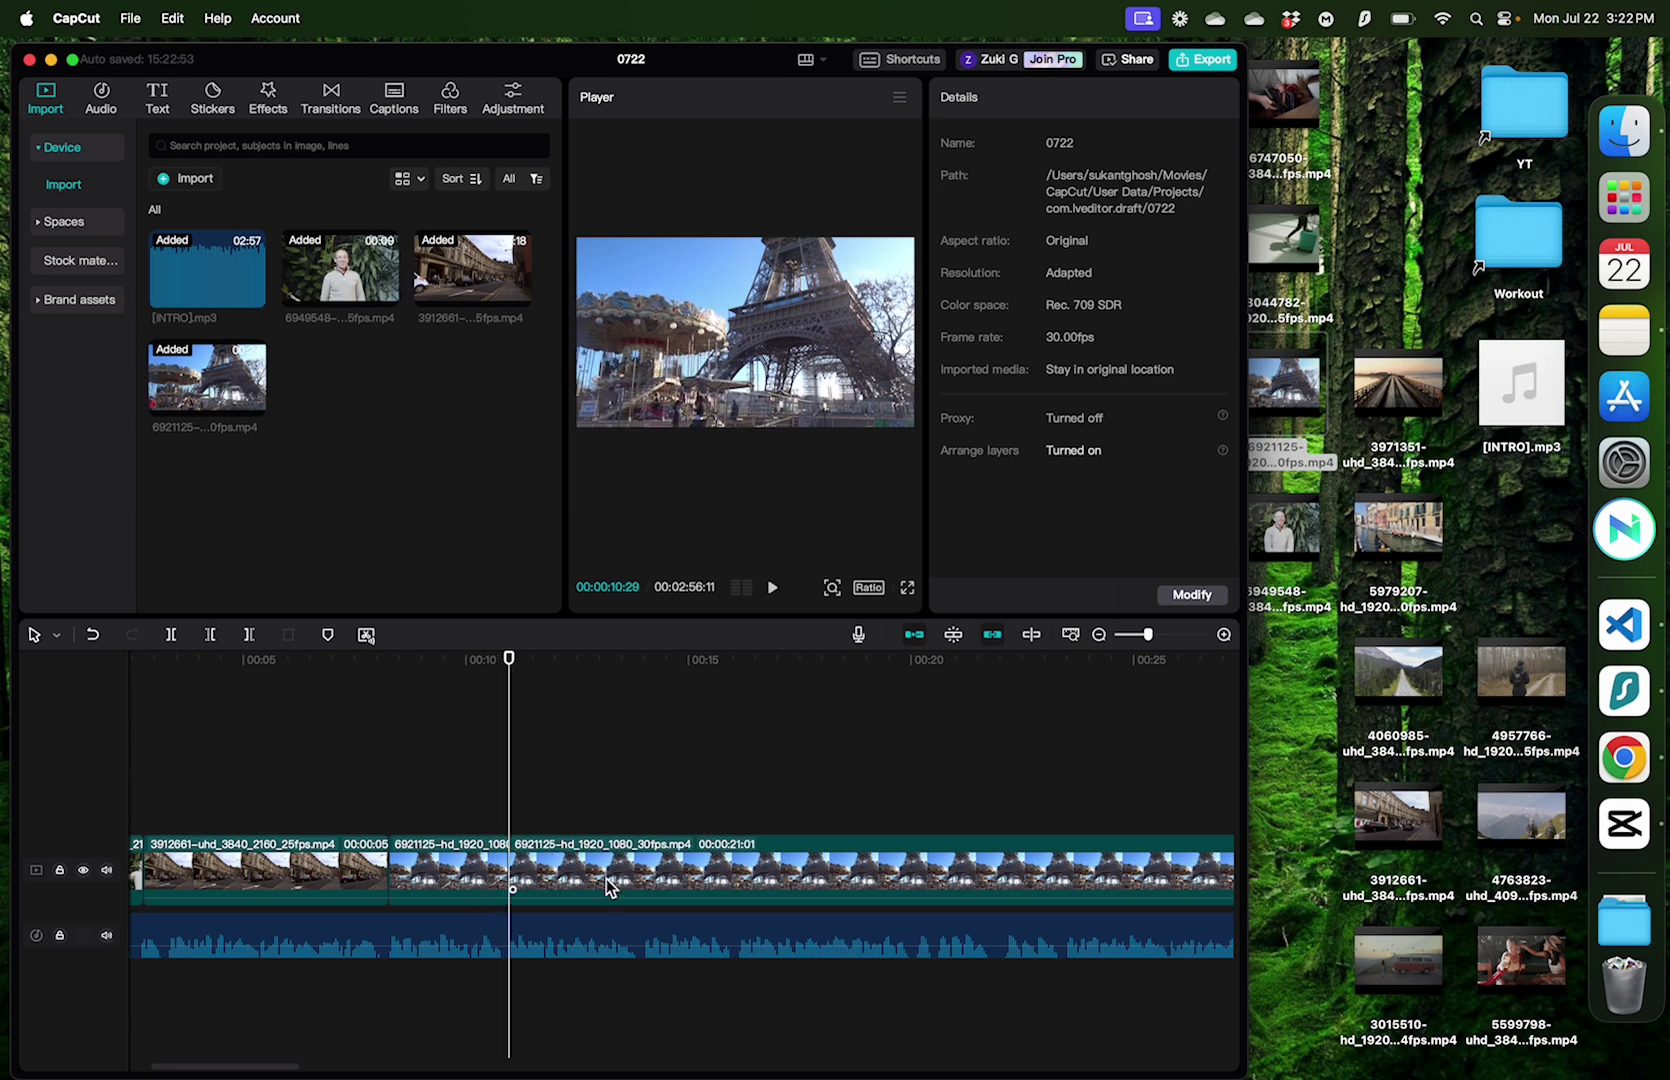
click(609, 886)
key(Delete)
Step: Add clips 4060985 and 5979207 to the main track after the Eiffel Tower shot
drag(1398, 670, 610, 845)
key(space)
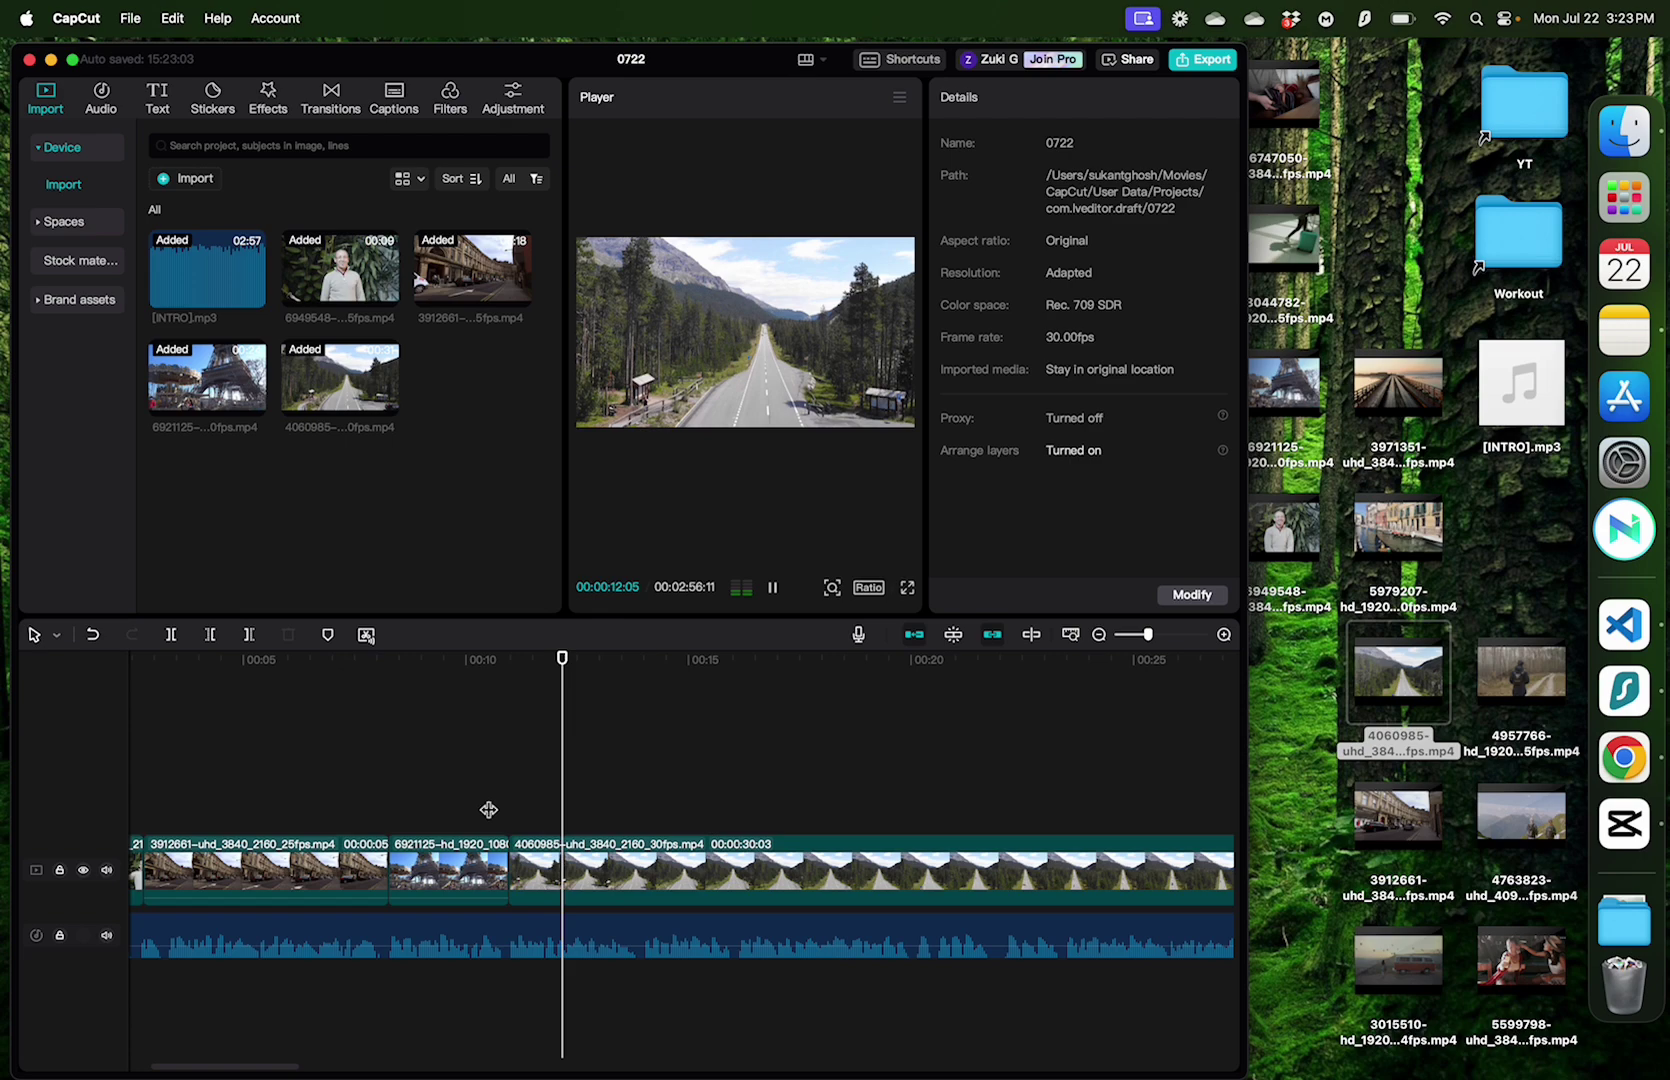
key(super+z)
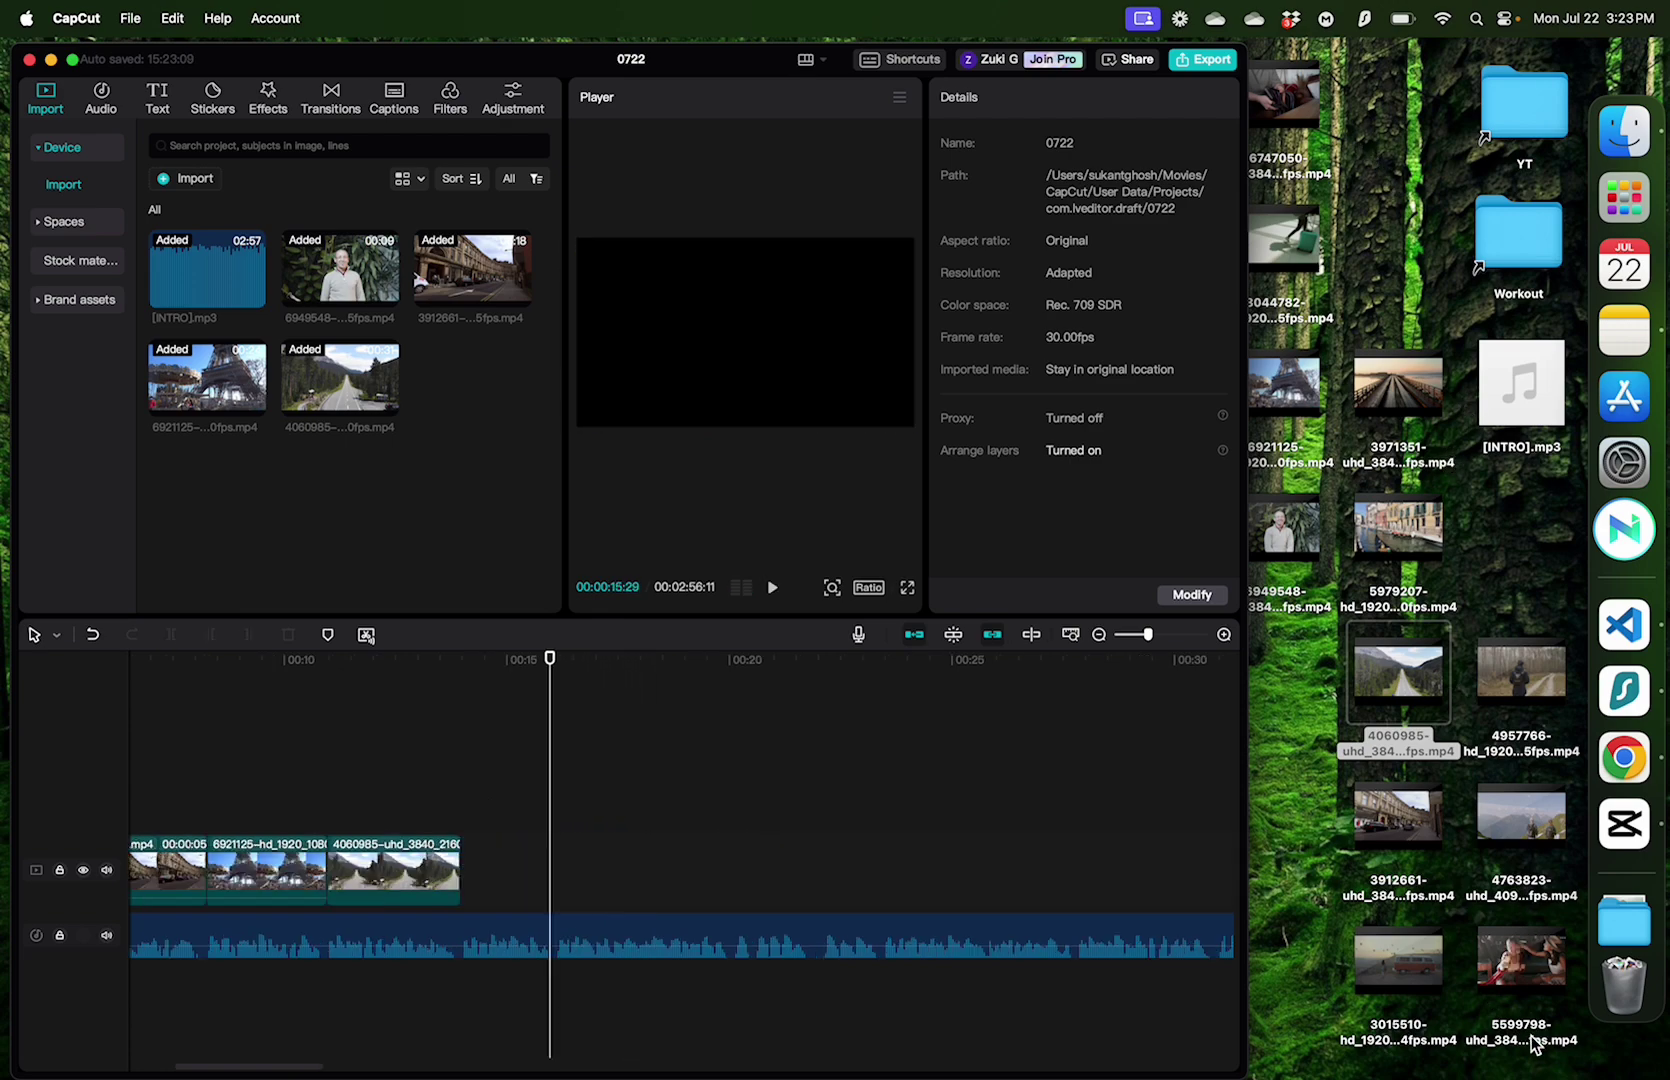
drag(1398, 527, 440, 818)
key(space)
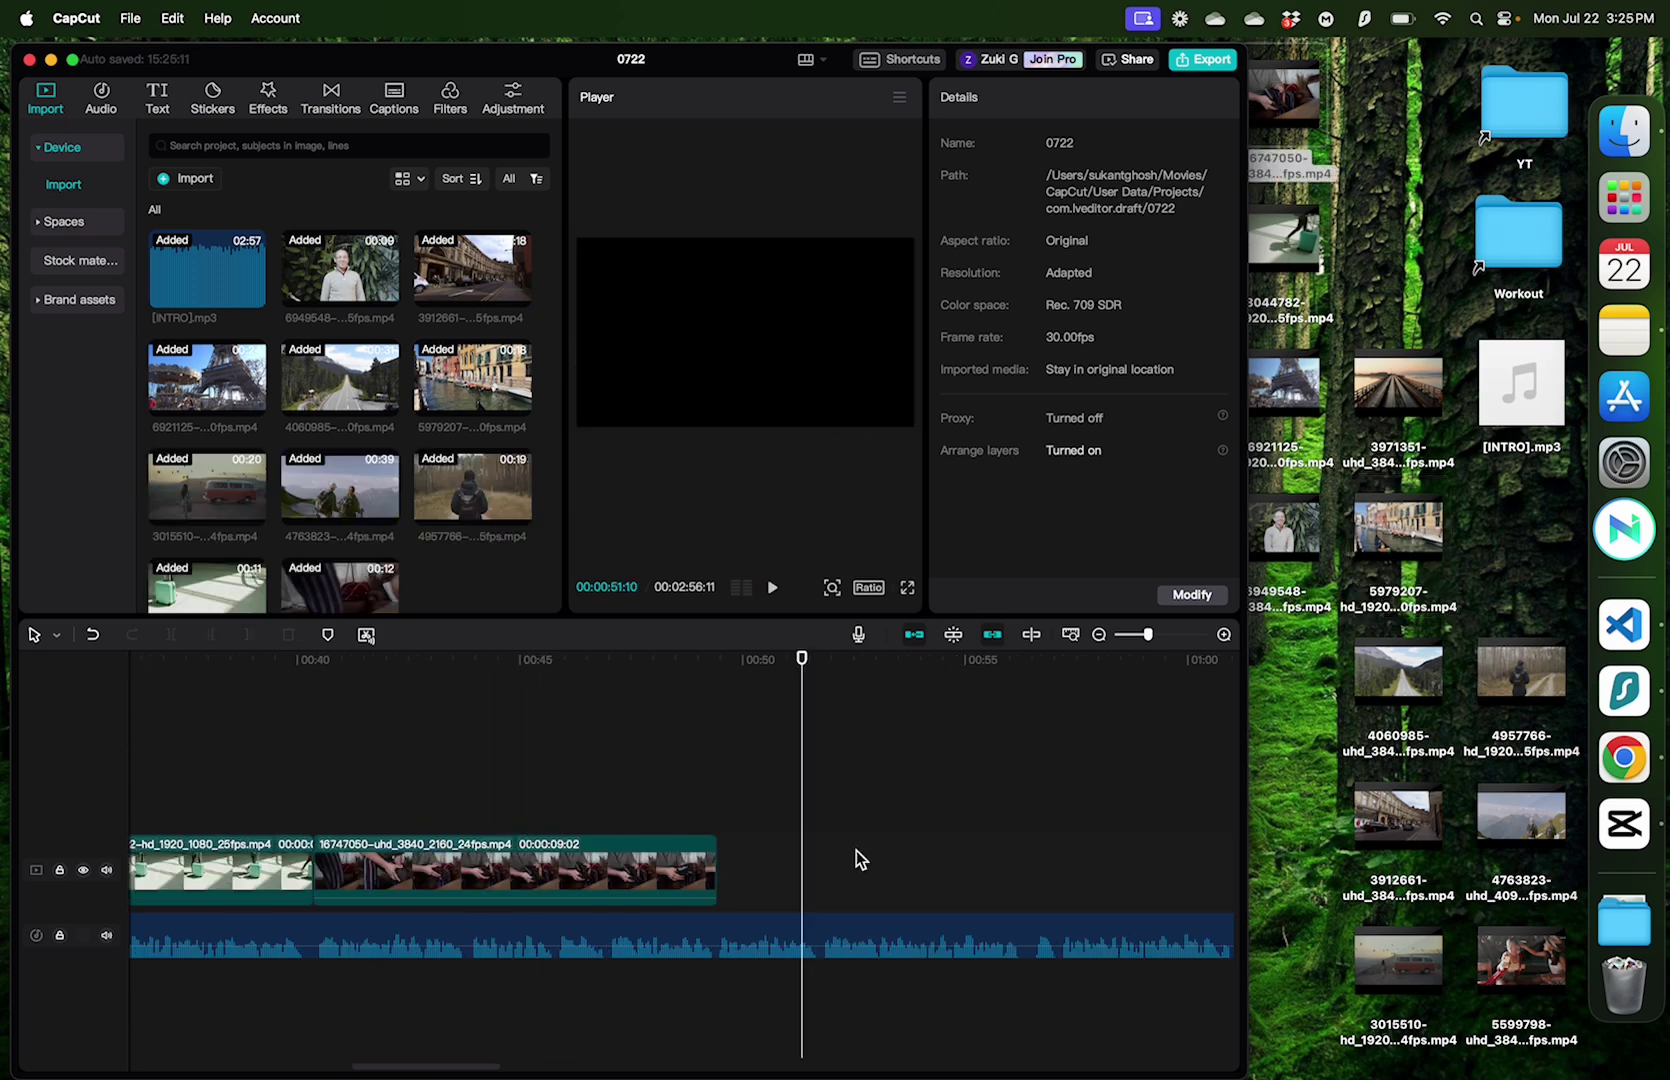
Step: Split the [INTRO].mp3 voiceover where the last clip ends at 00:00:49:19 and delete the rest
click(727, 922)
click(713, 948)
key(super+b)
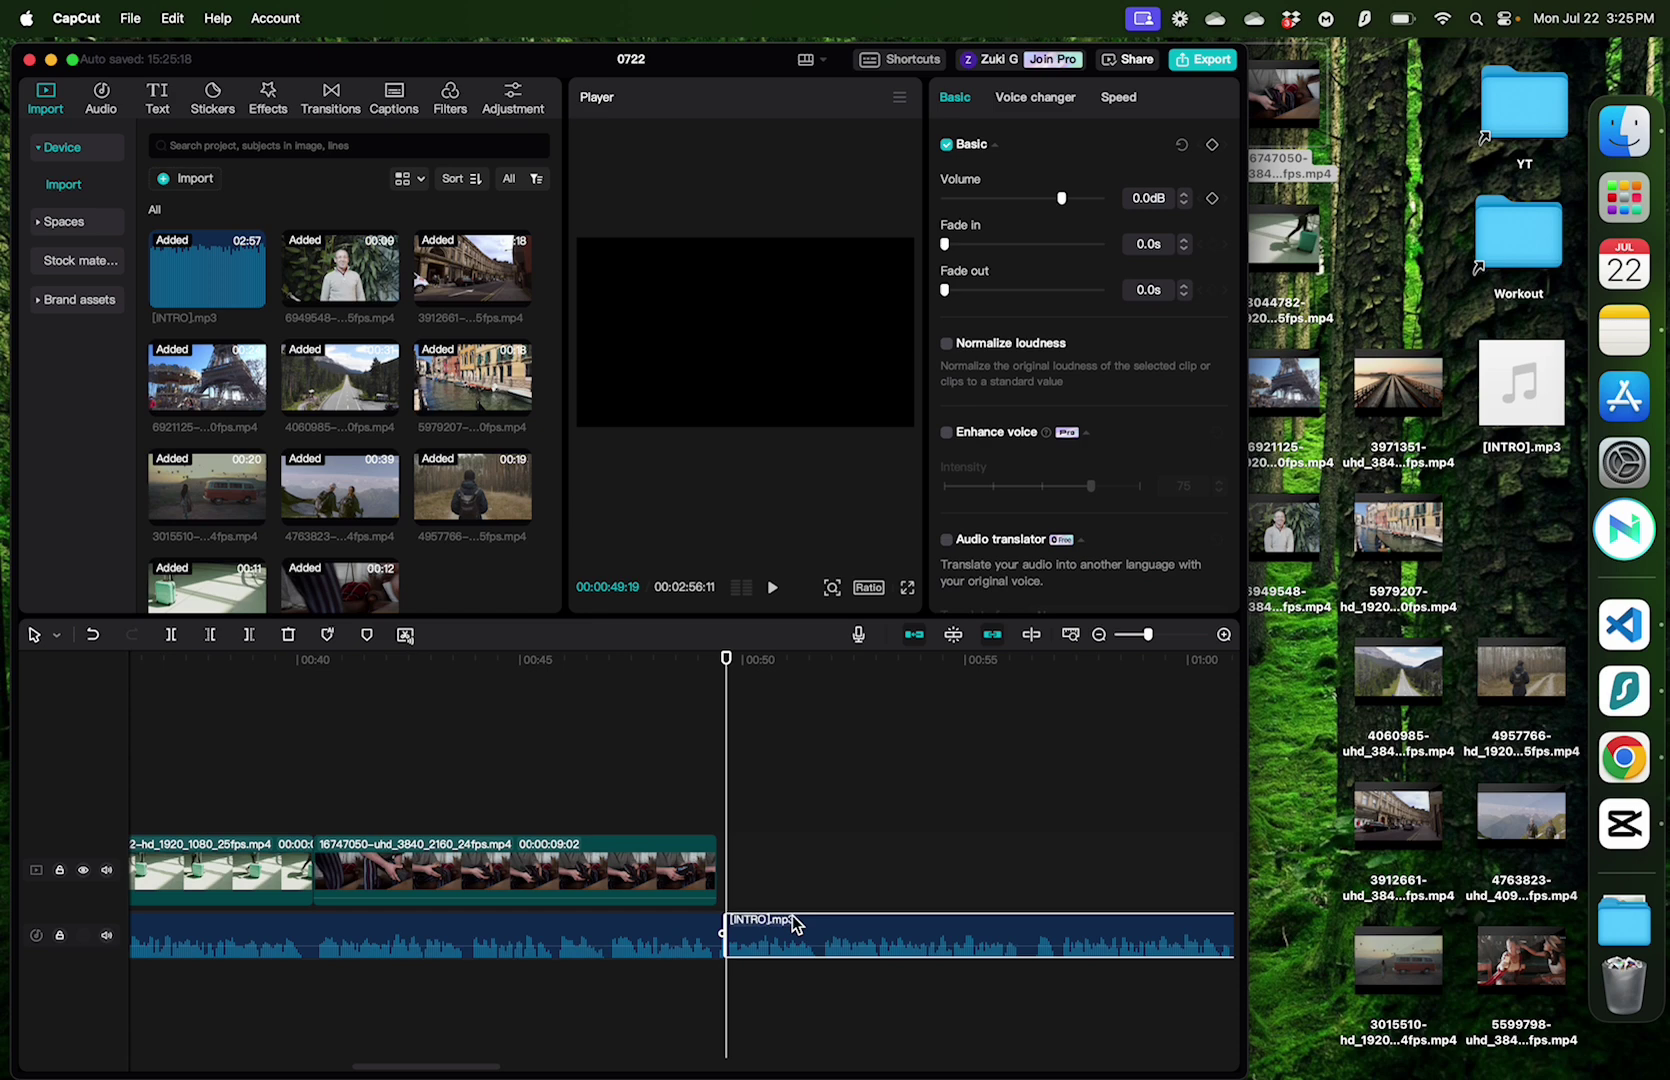
drag(775, 885, 1283, 1060)
key(BackSpace)
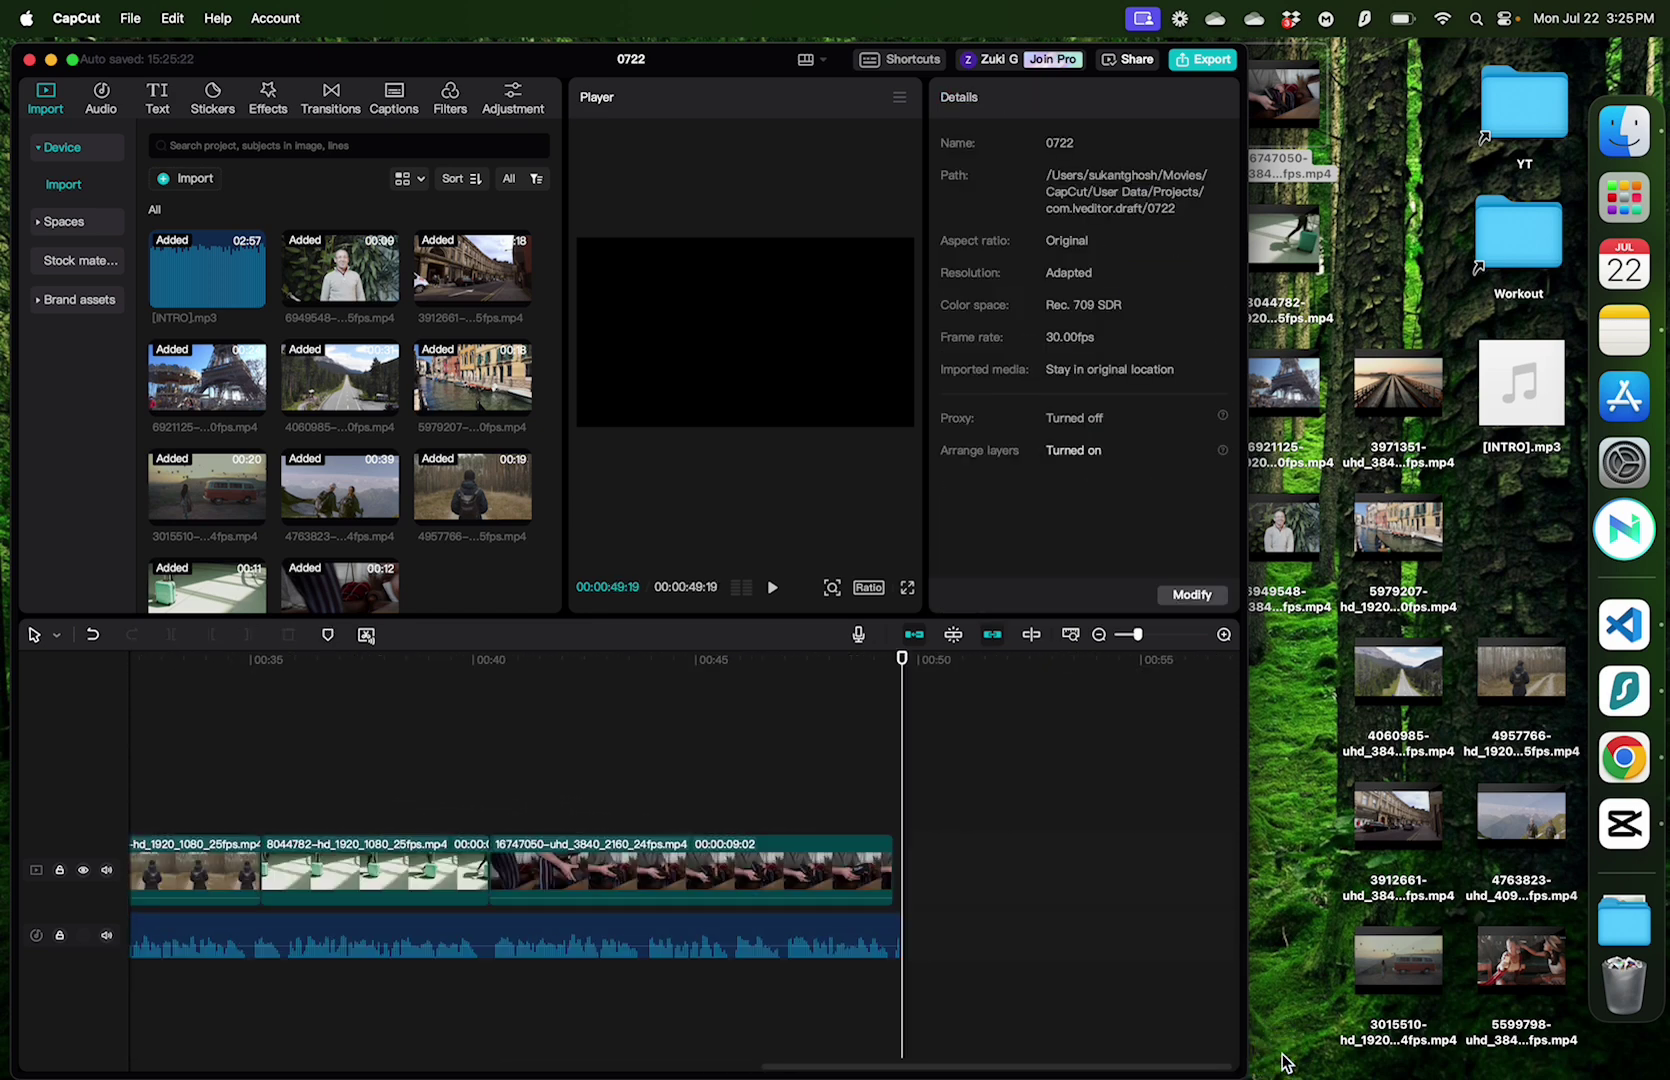
drag(907, 670, 109, 742)
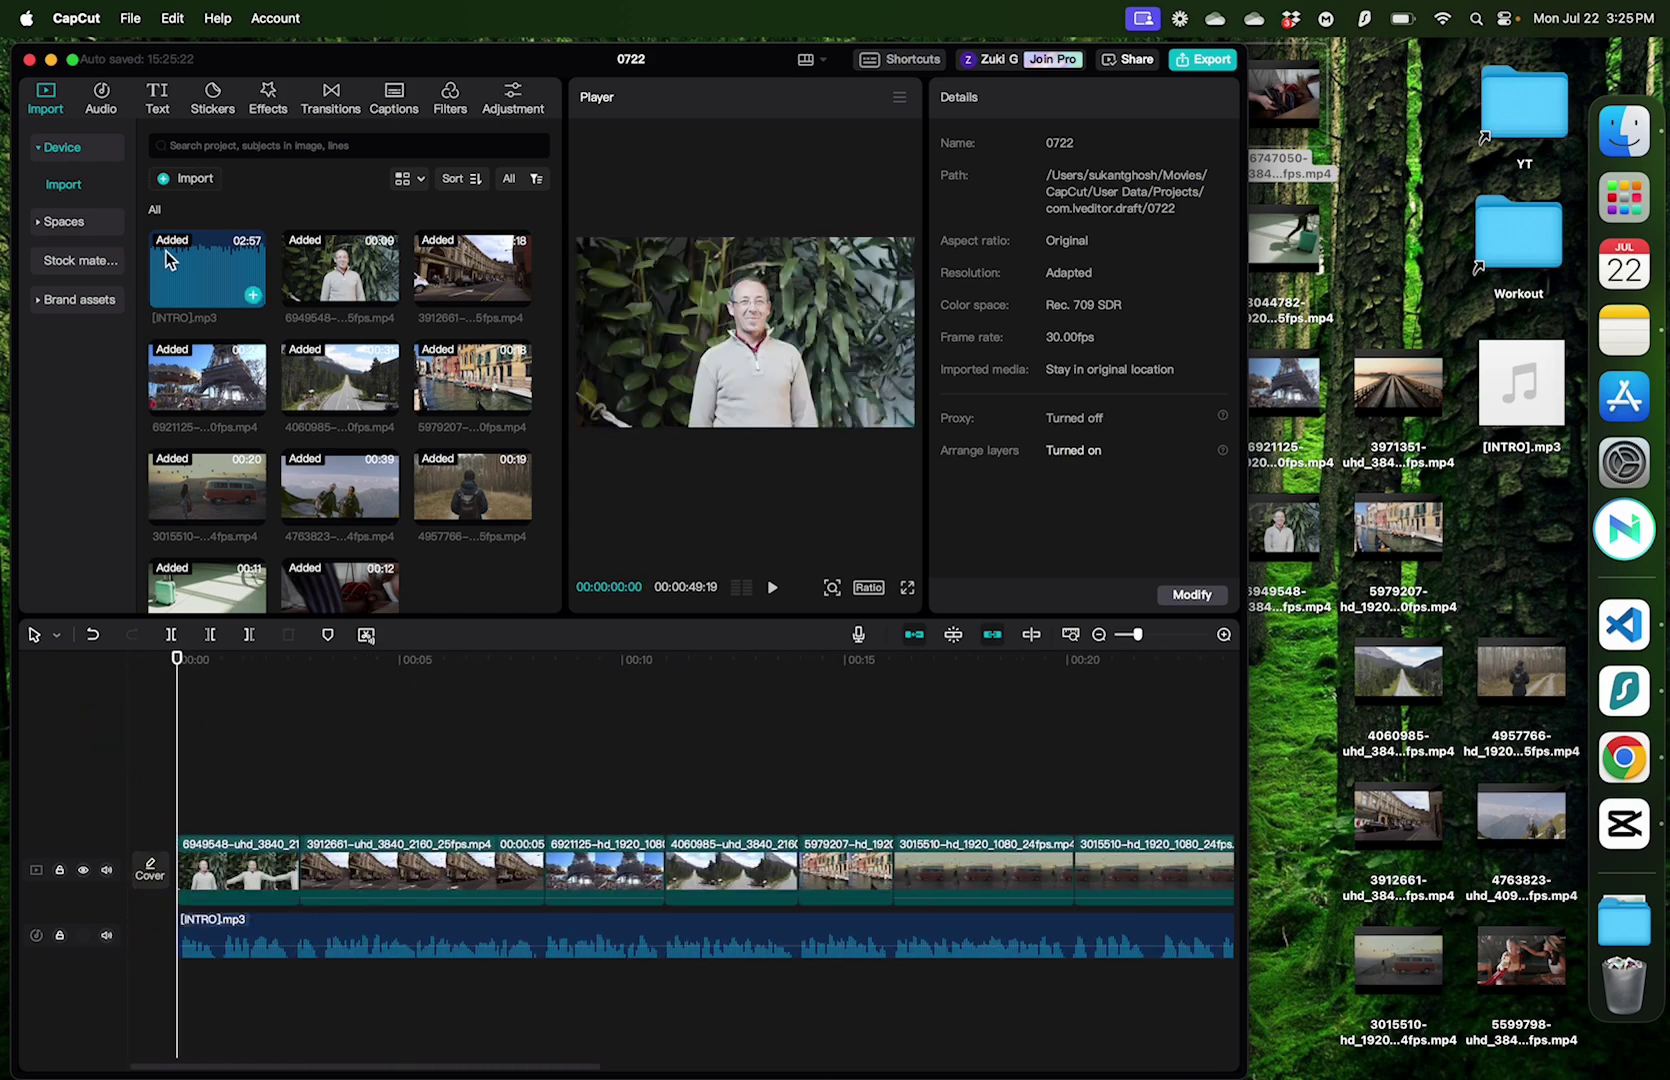
Step: Generate English auto captions and apply a bold word-highlight template to all, e.g. 'YOUR NEXT TRIP TO EUROPE'
click(157, 113)
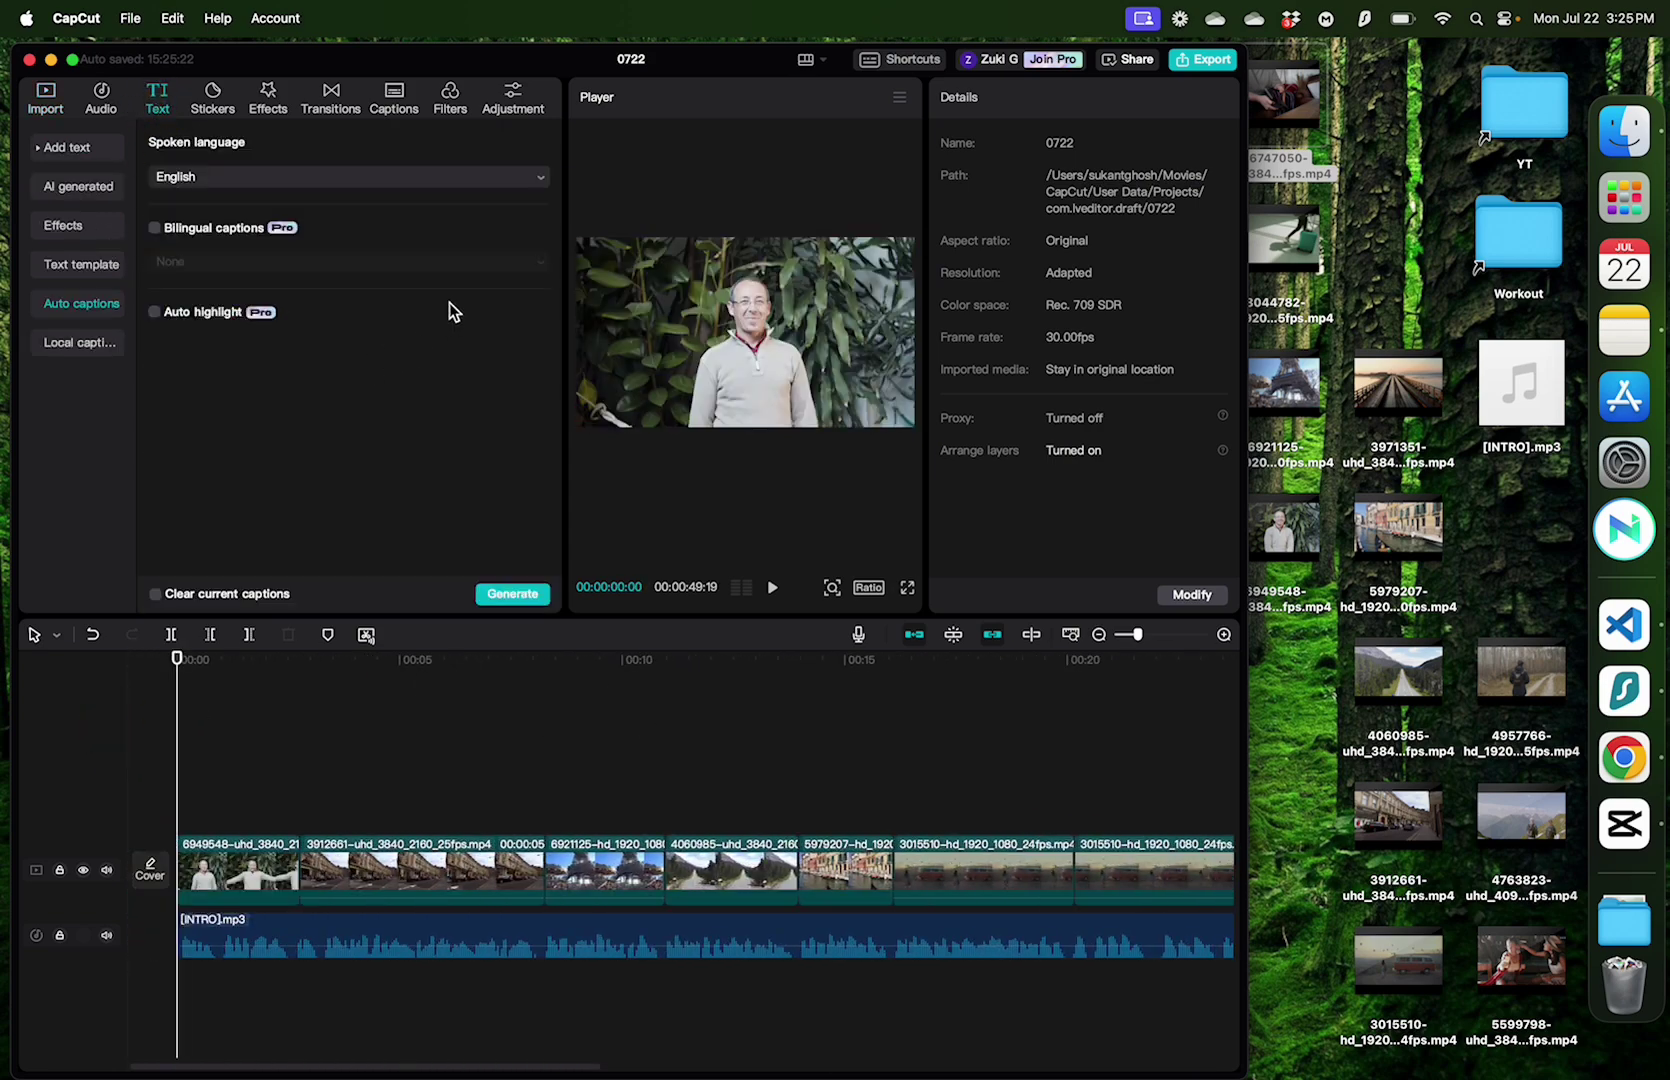
click(518, 596)
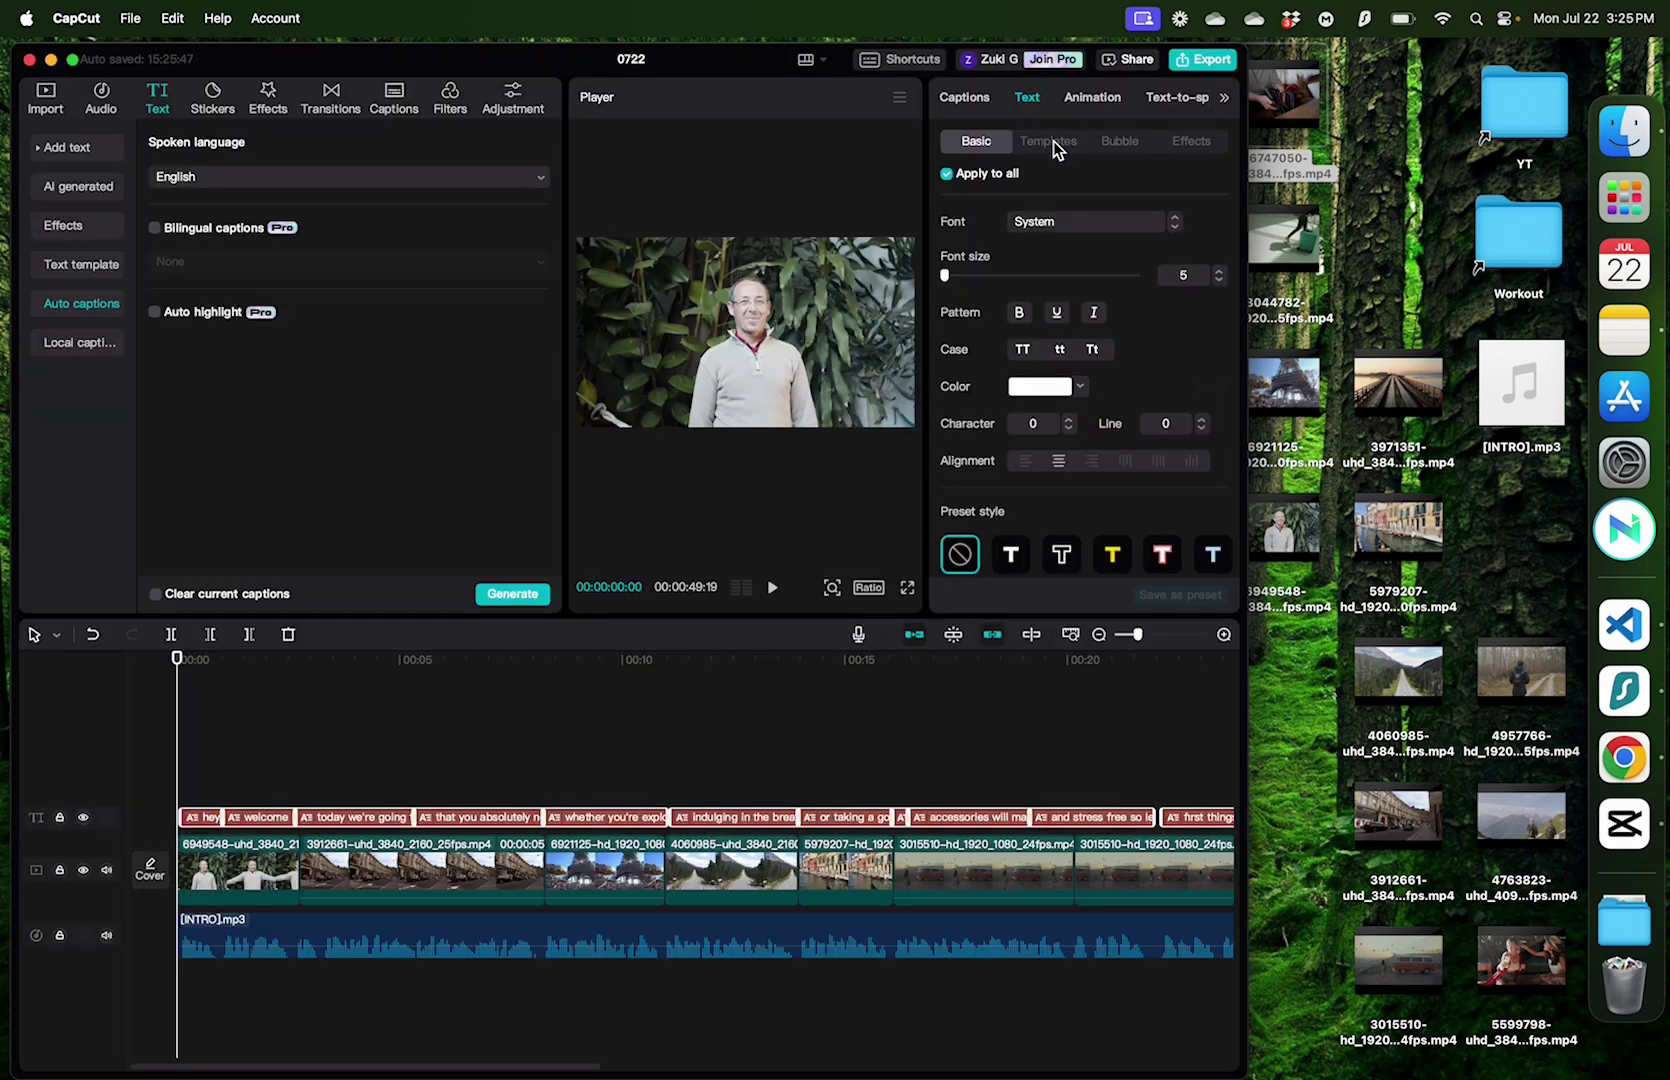
click(1050, 145)
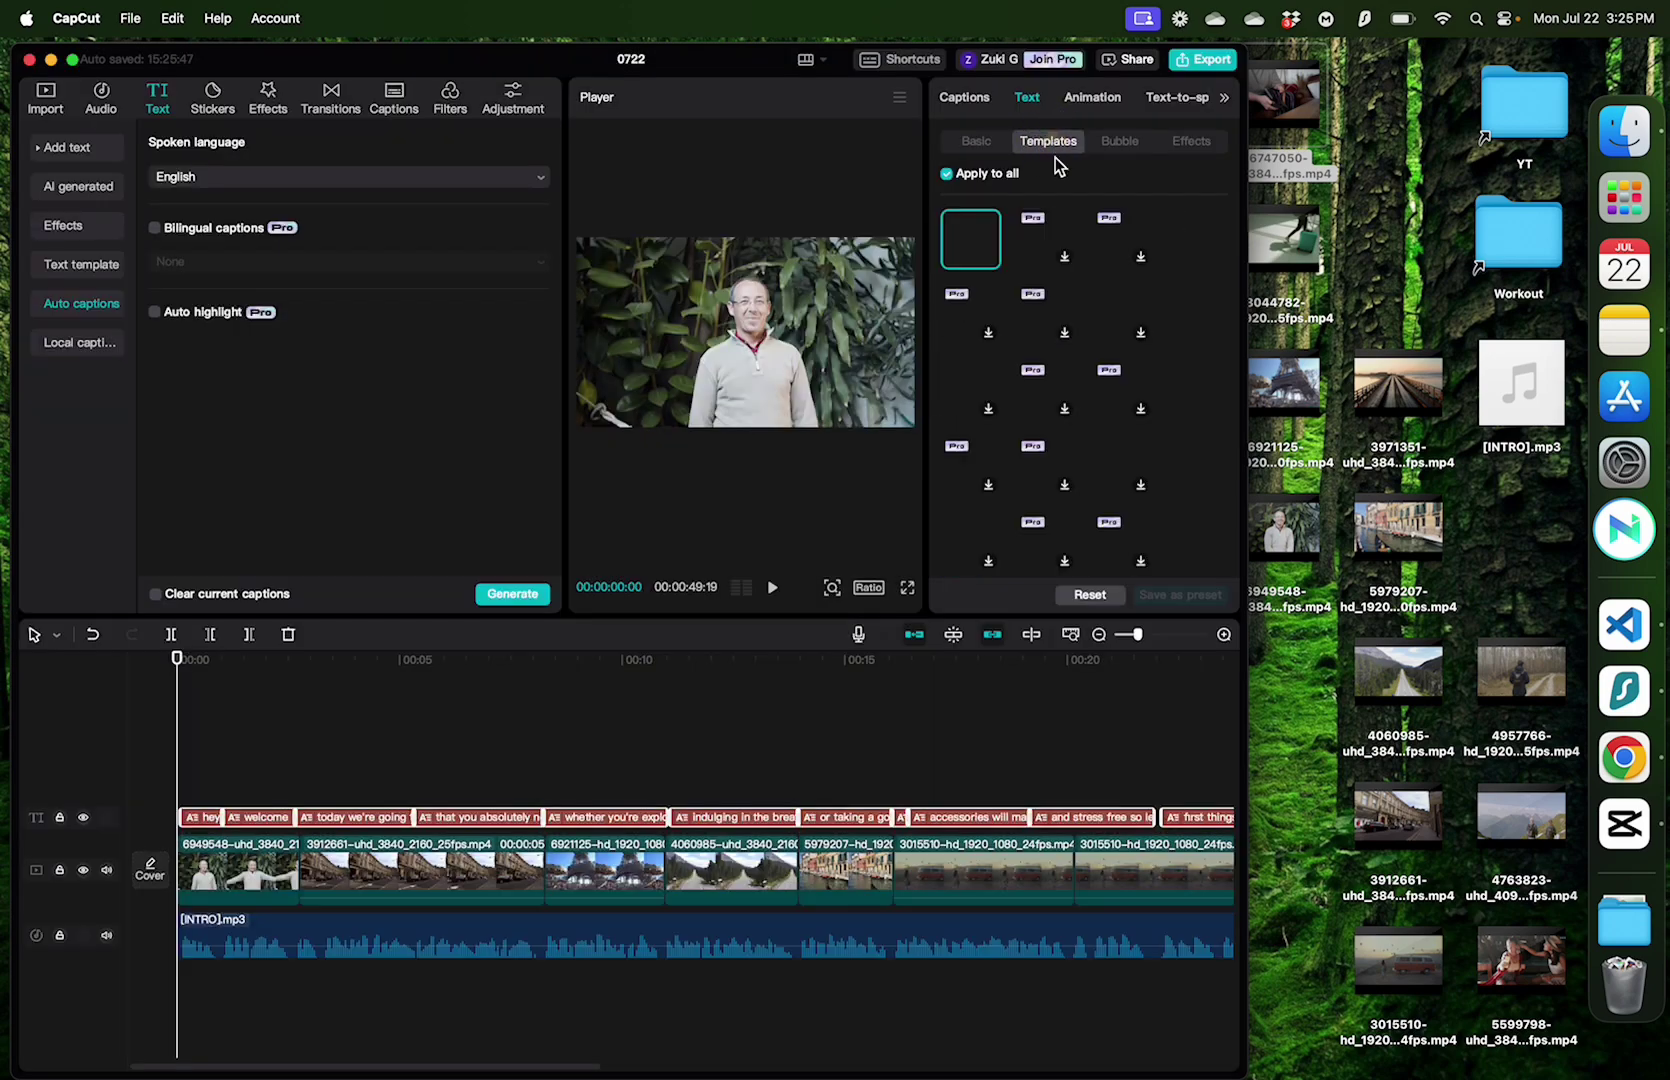
scroll(1099, 346, down, 2)
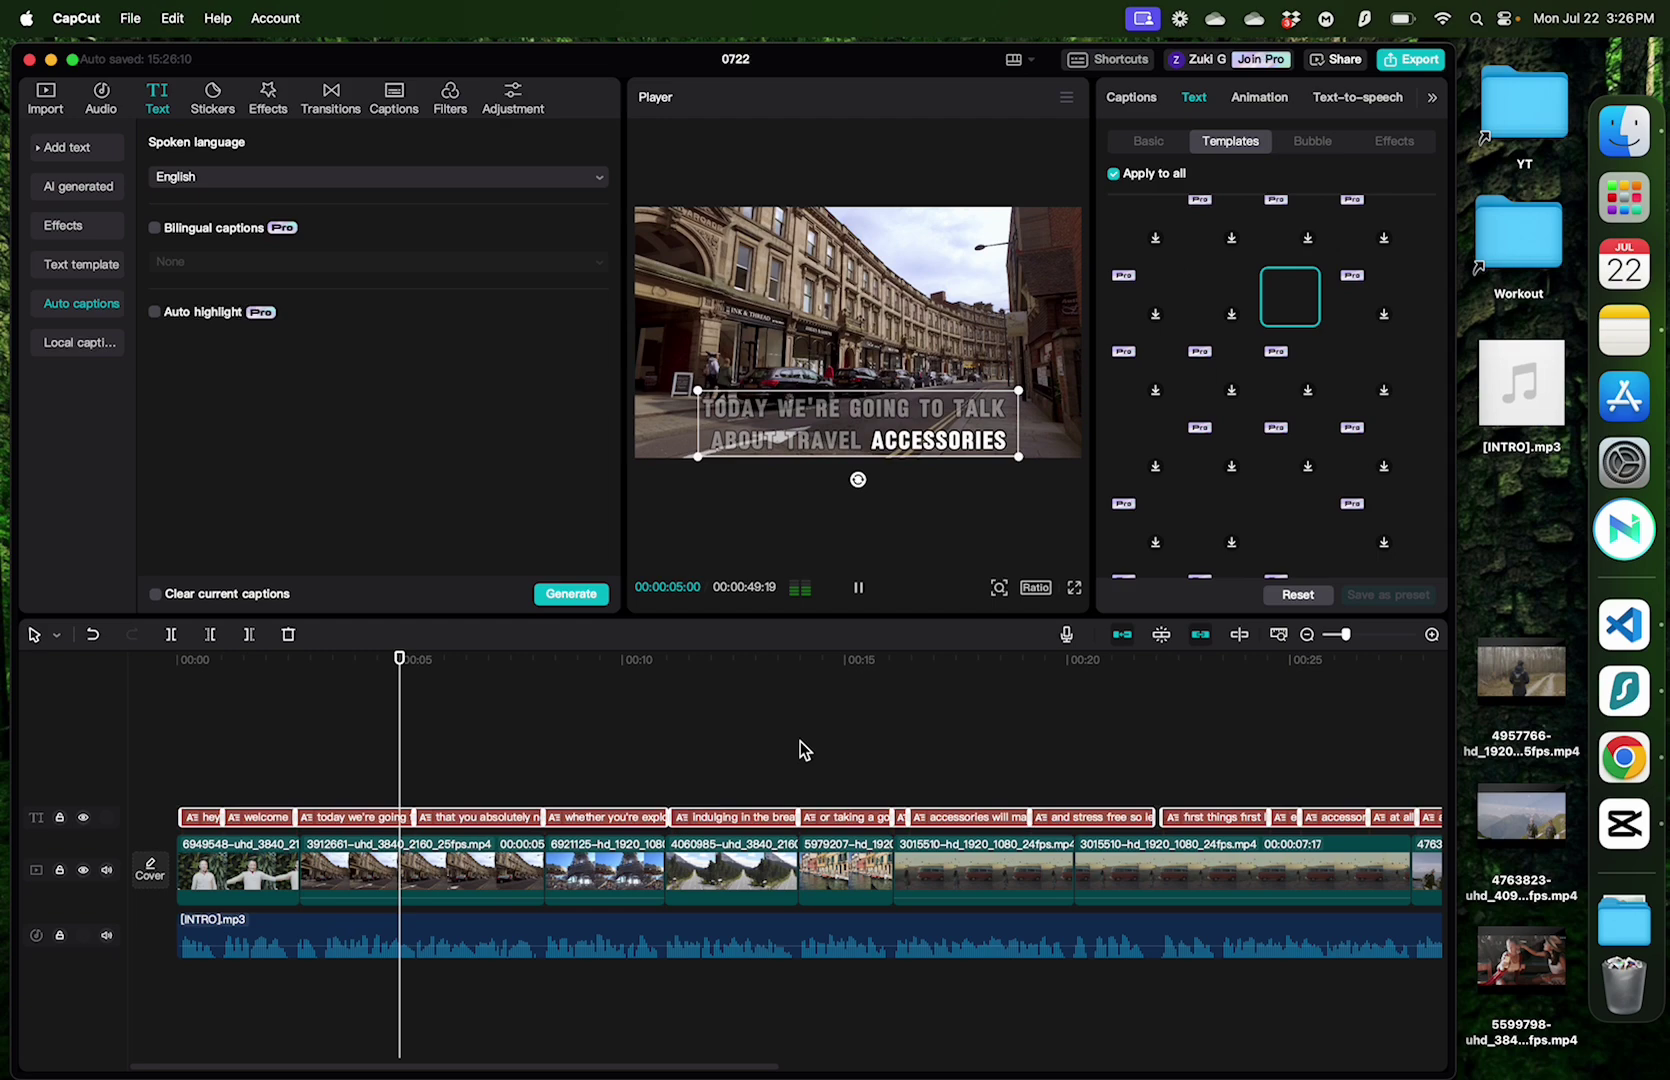
key(space)
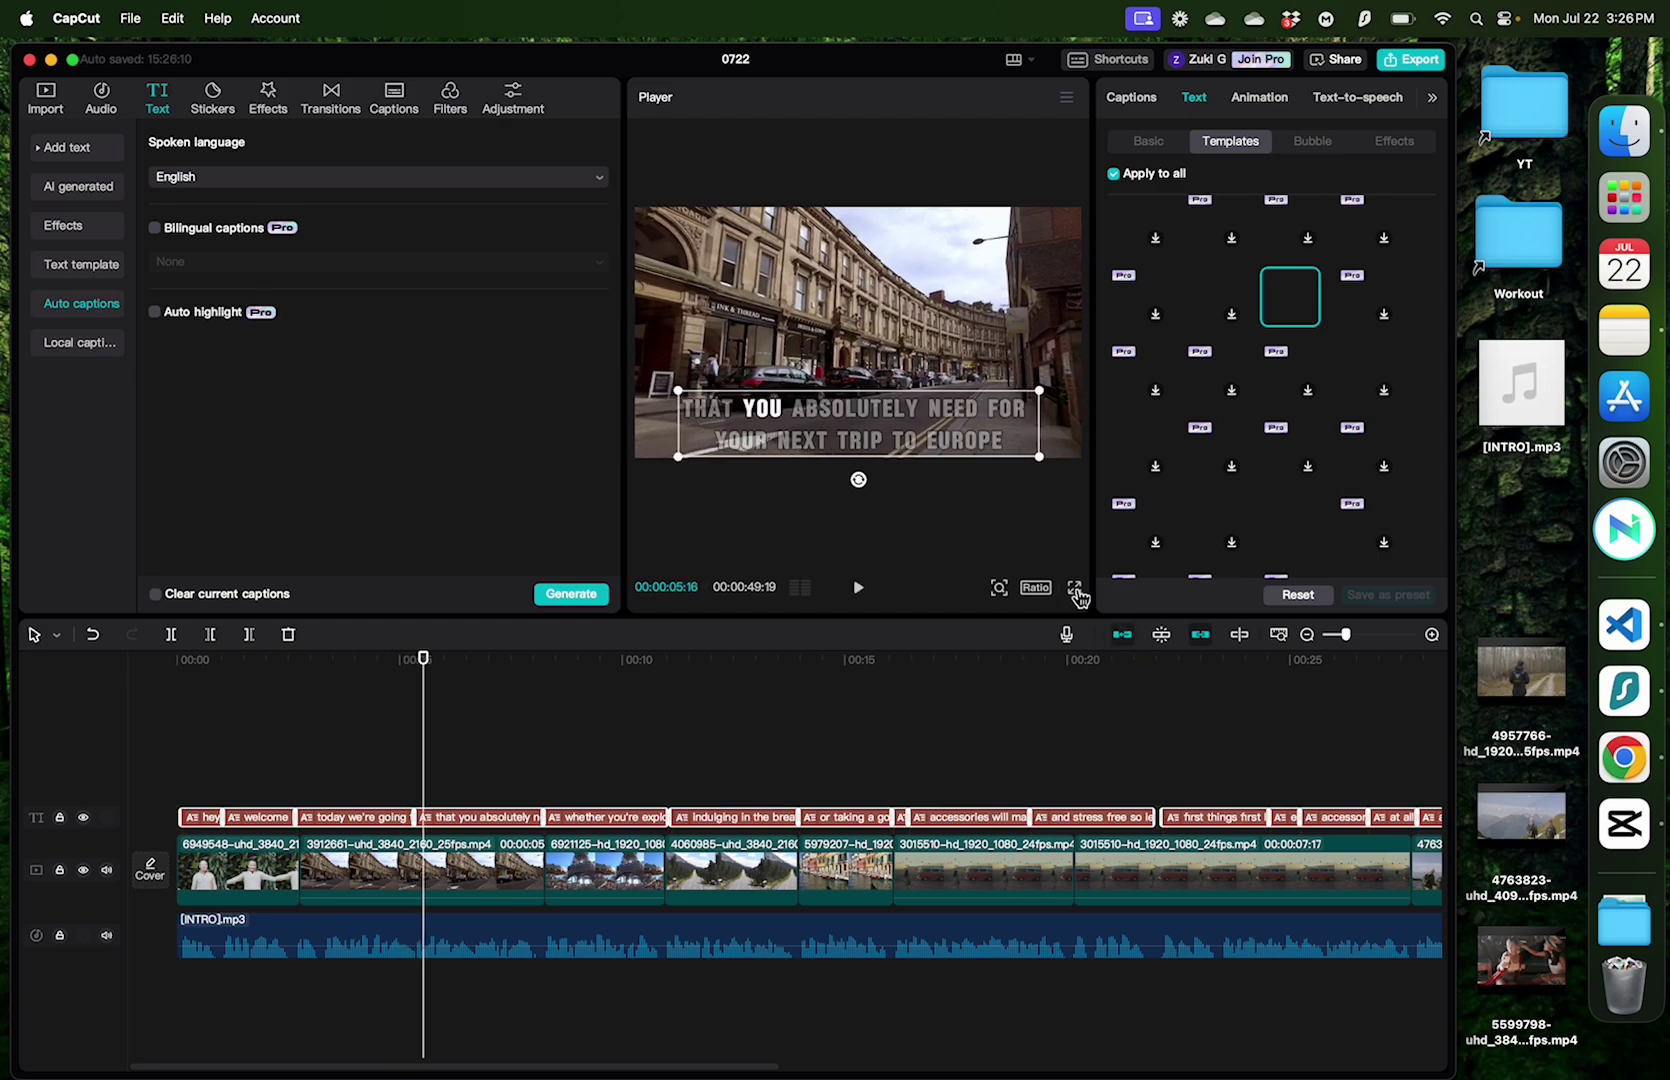
click(1074, 589)
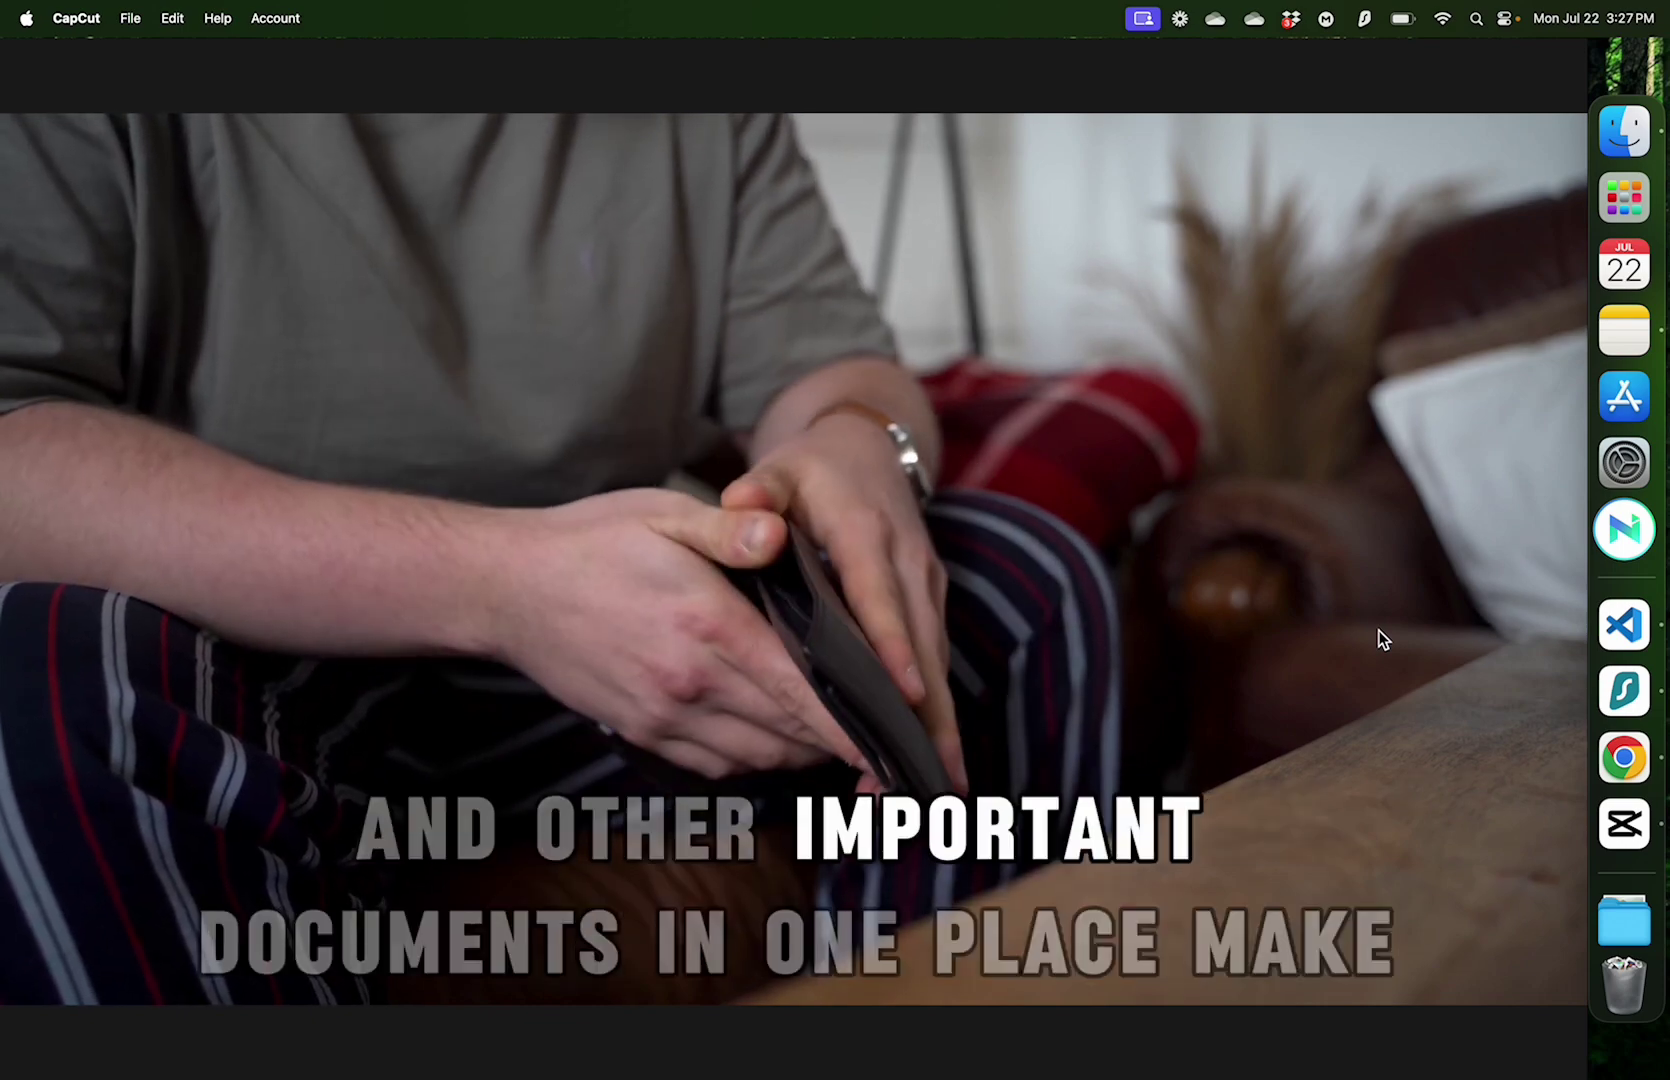
key(Escape)
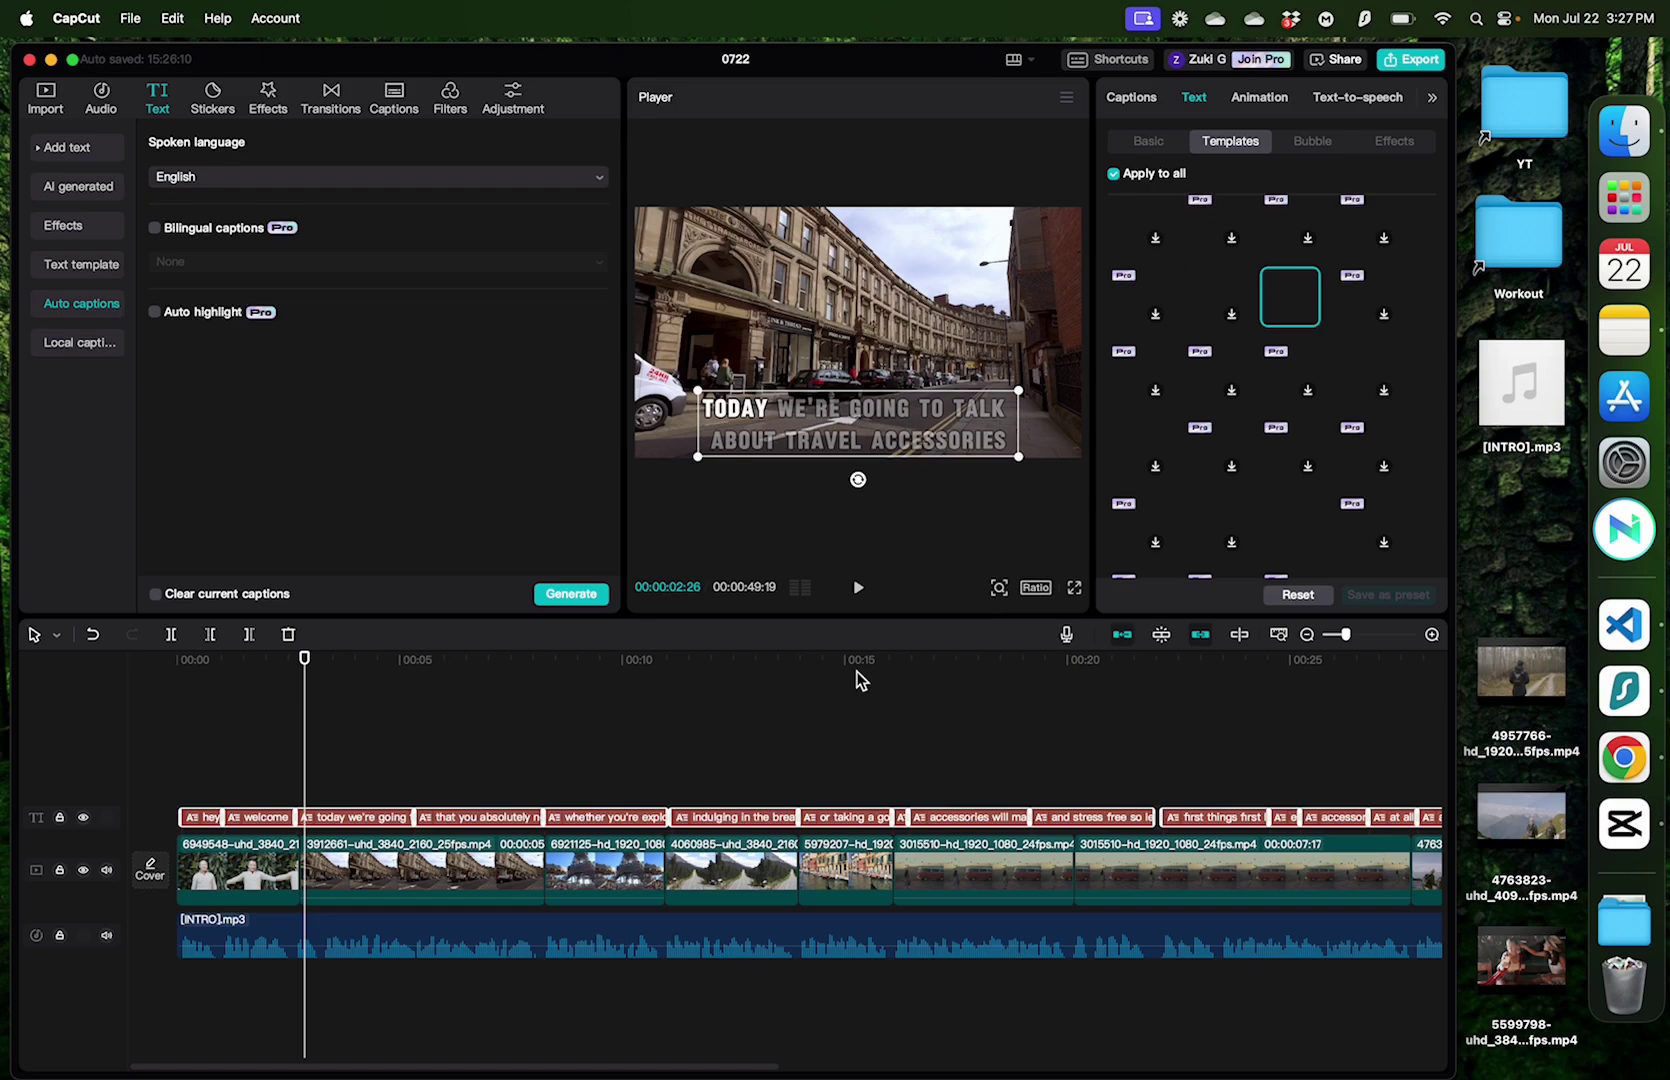
key(super+Tab)
scroll(934, 255, up, 5)
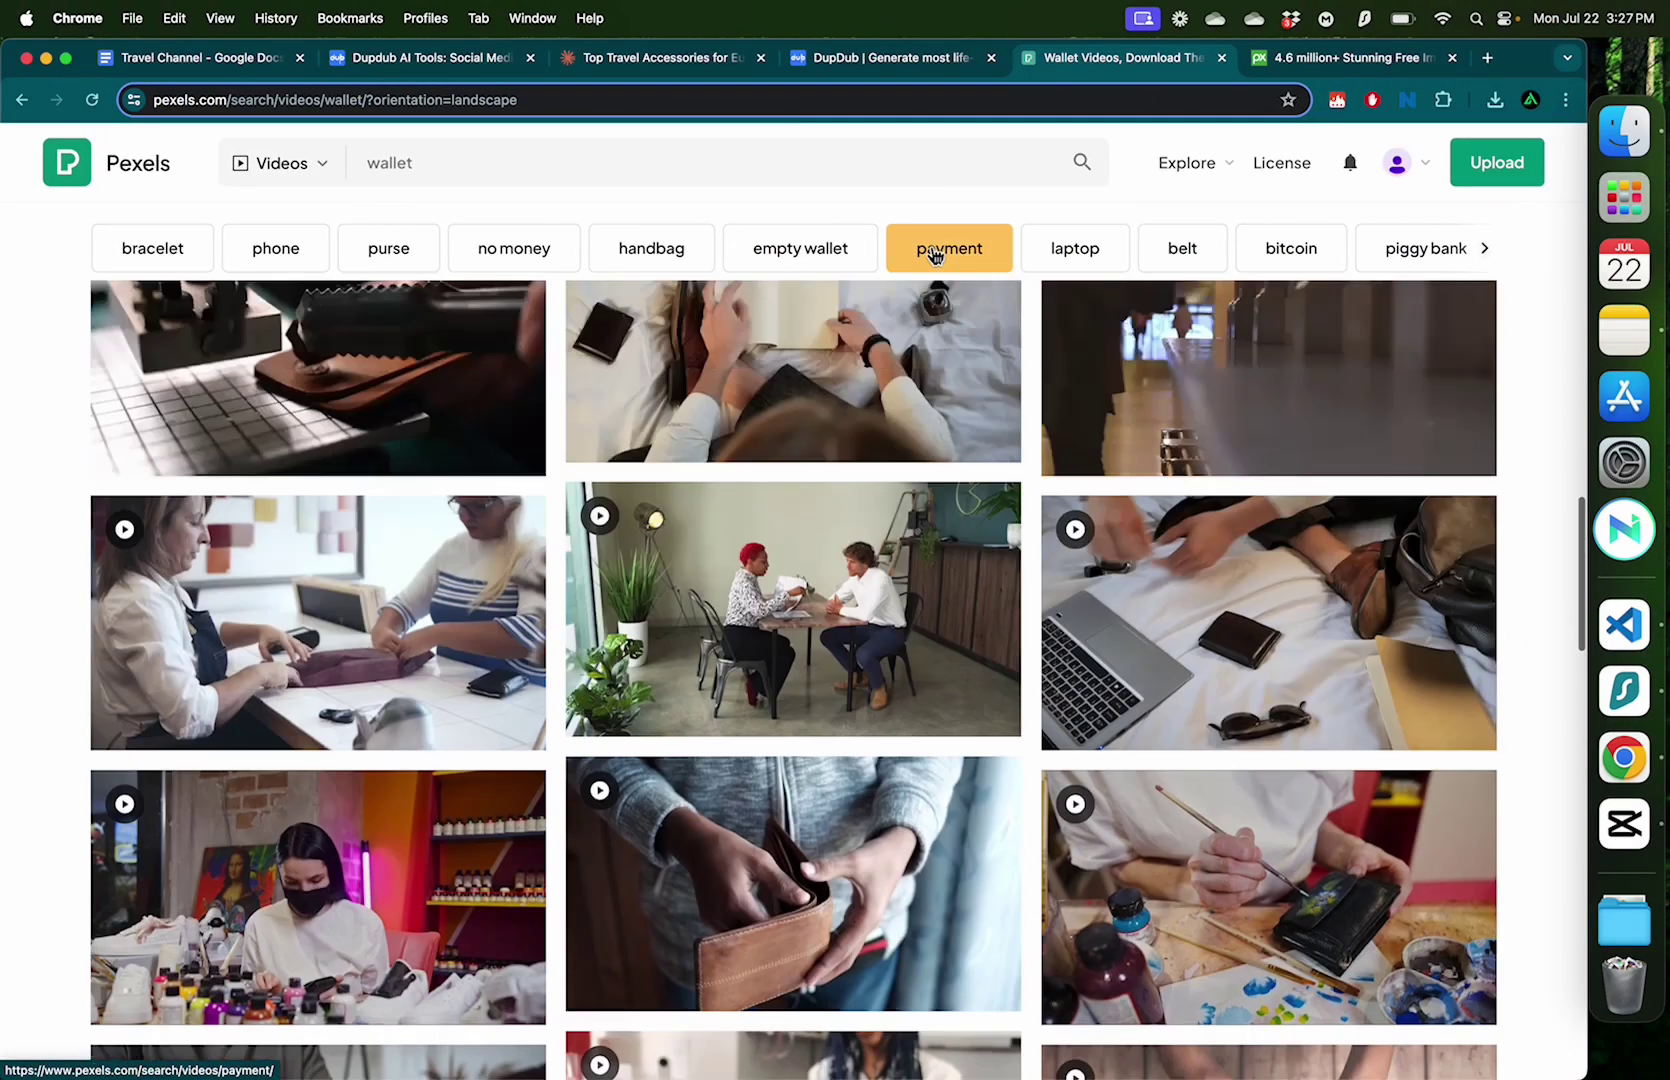
scroll(934, 255, up, 3)
click(378, 62)
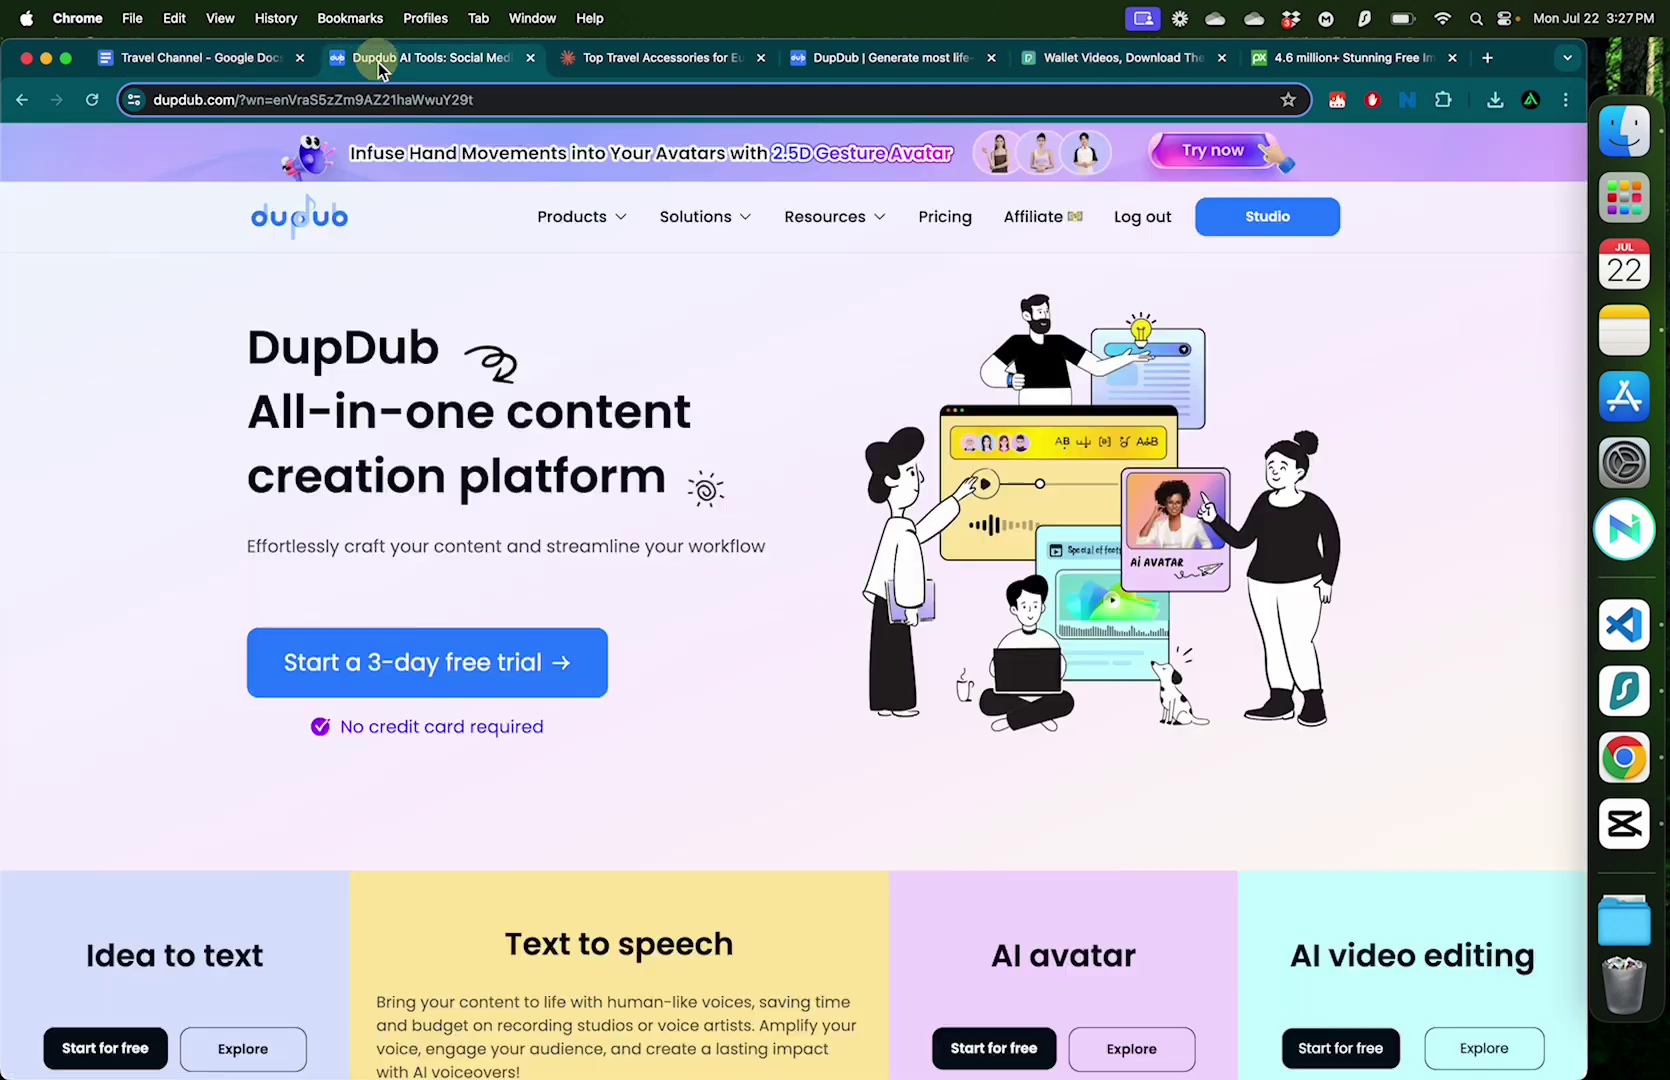
click(655, 58)
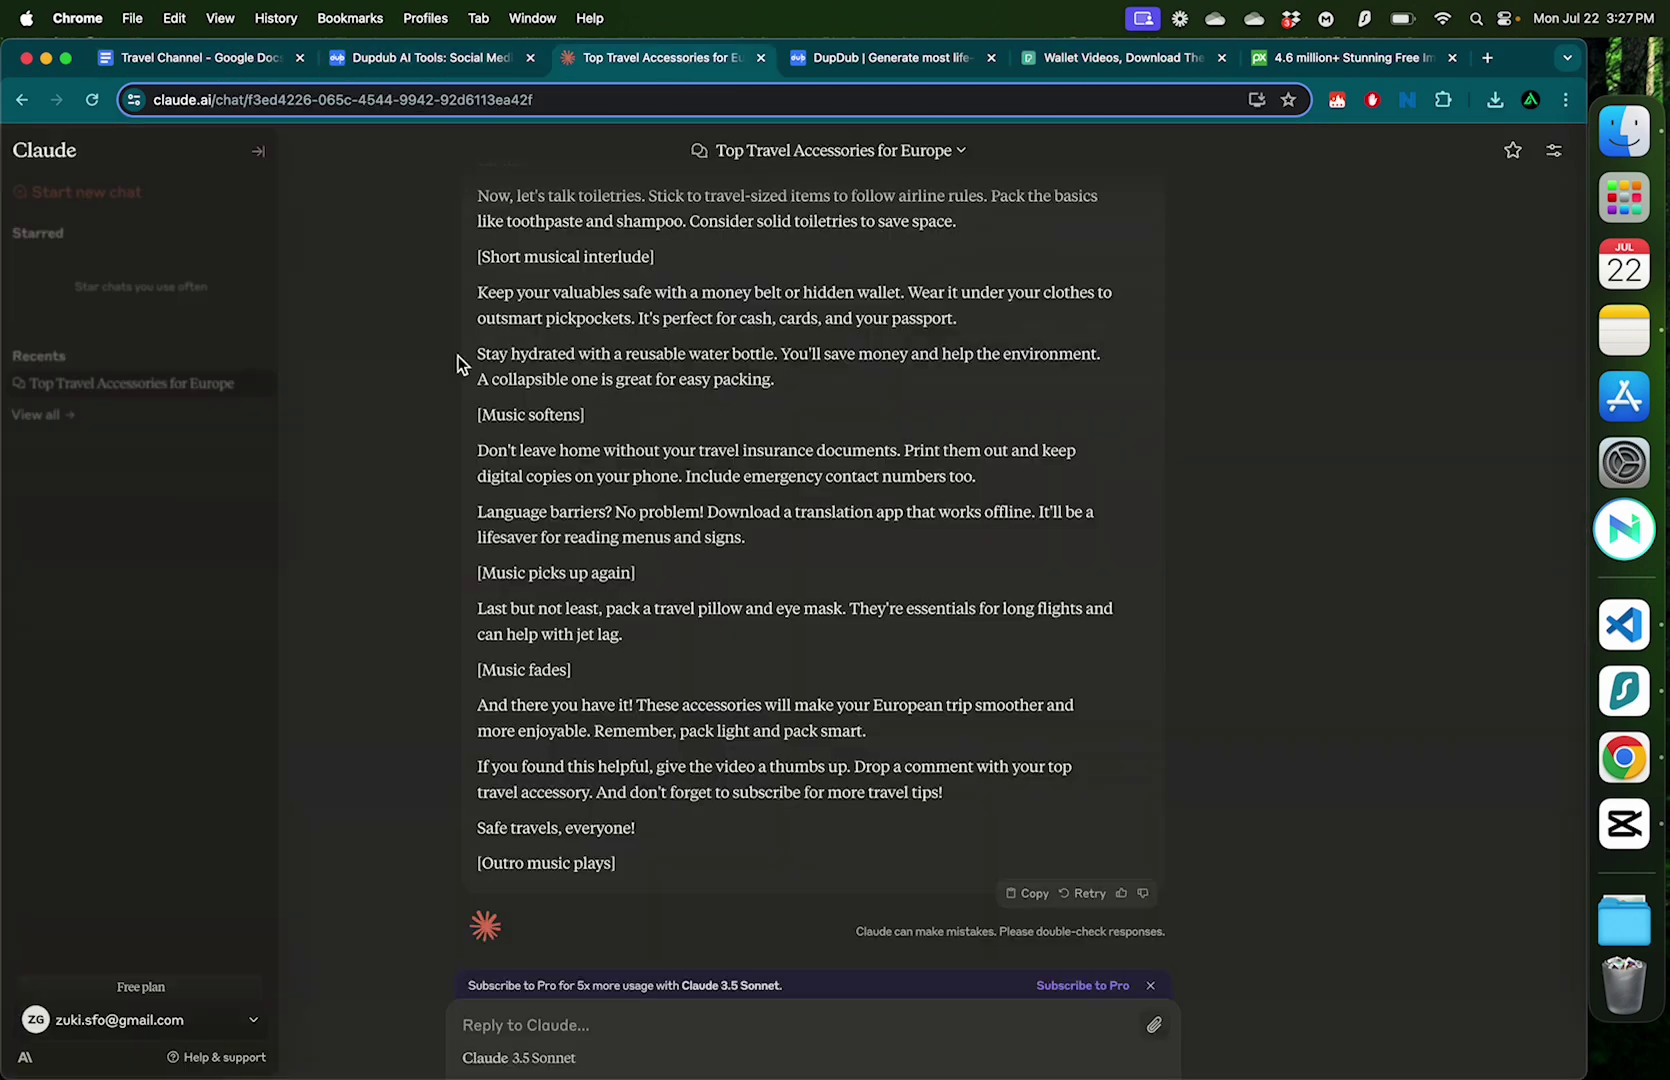
click(471, 66)
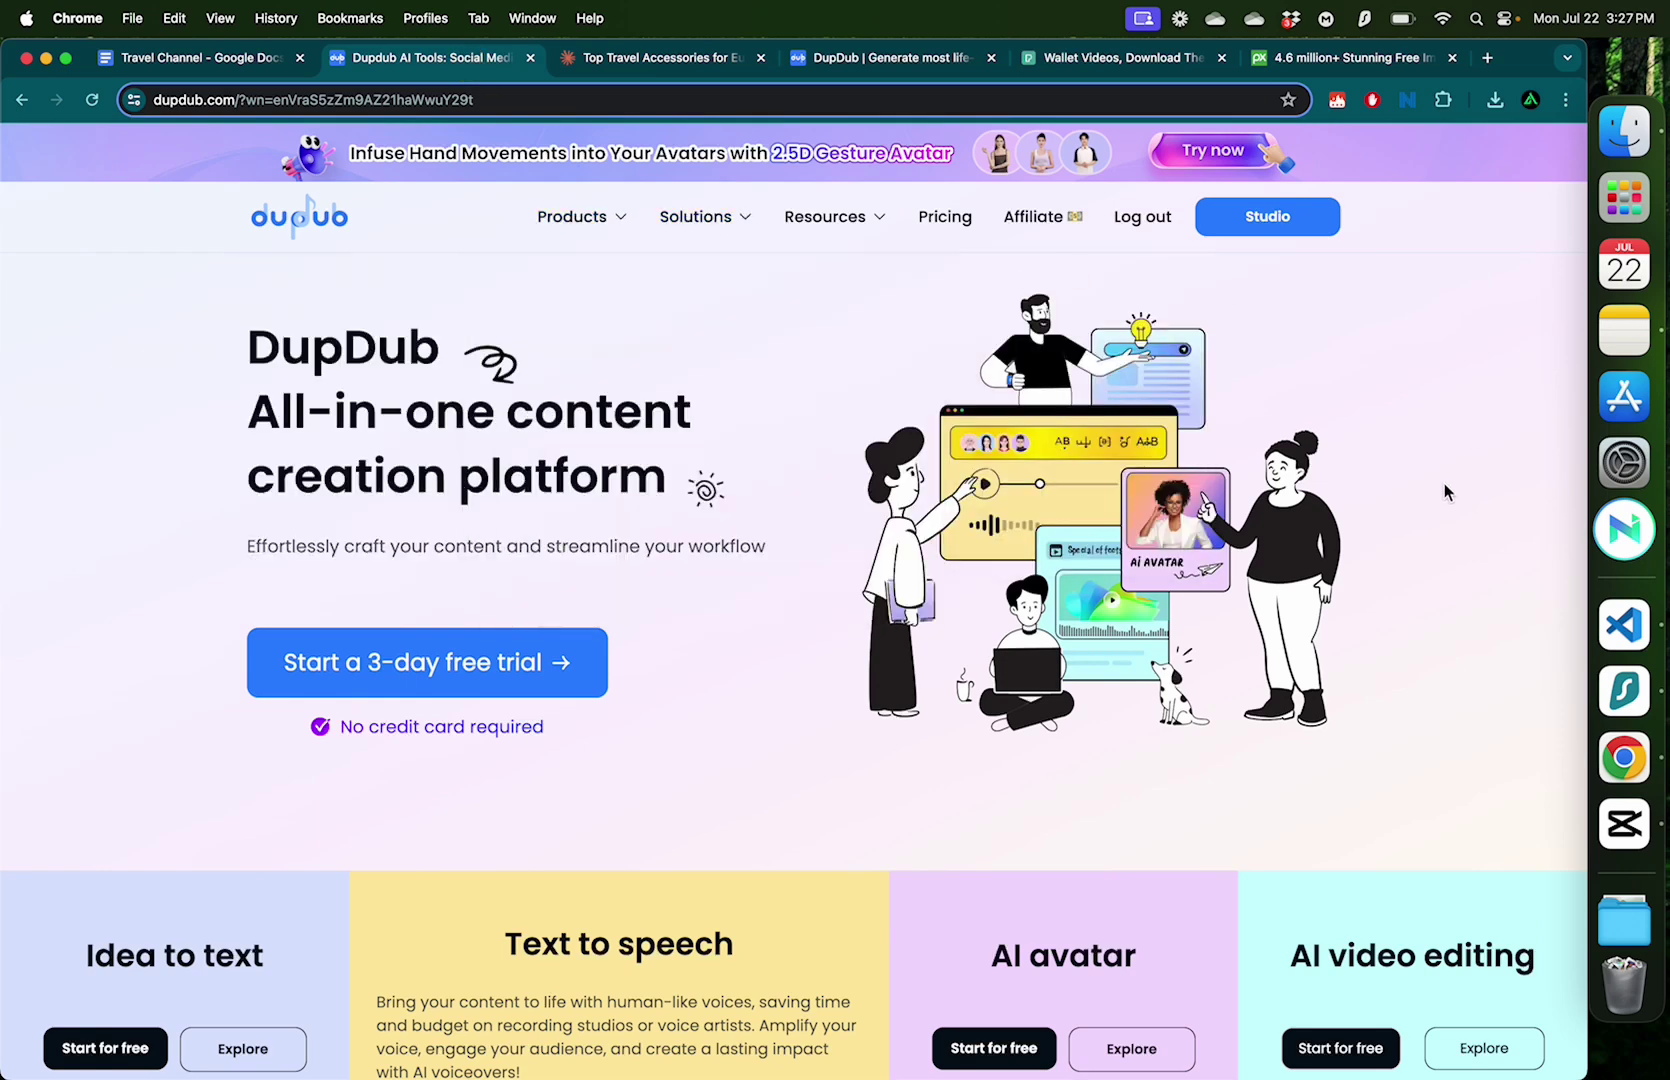
key(super+5)
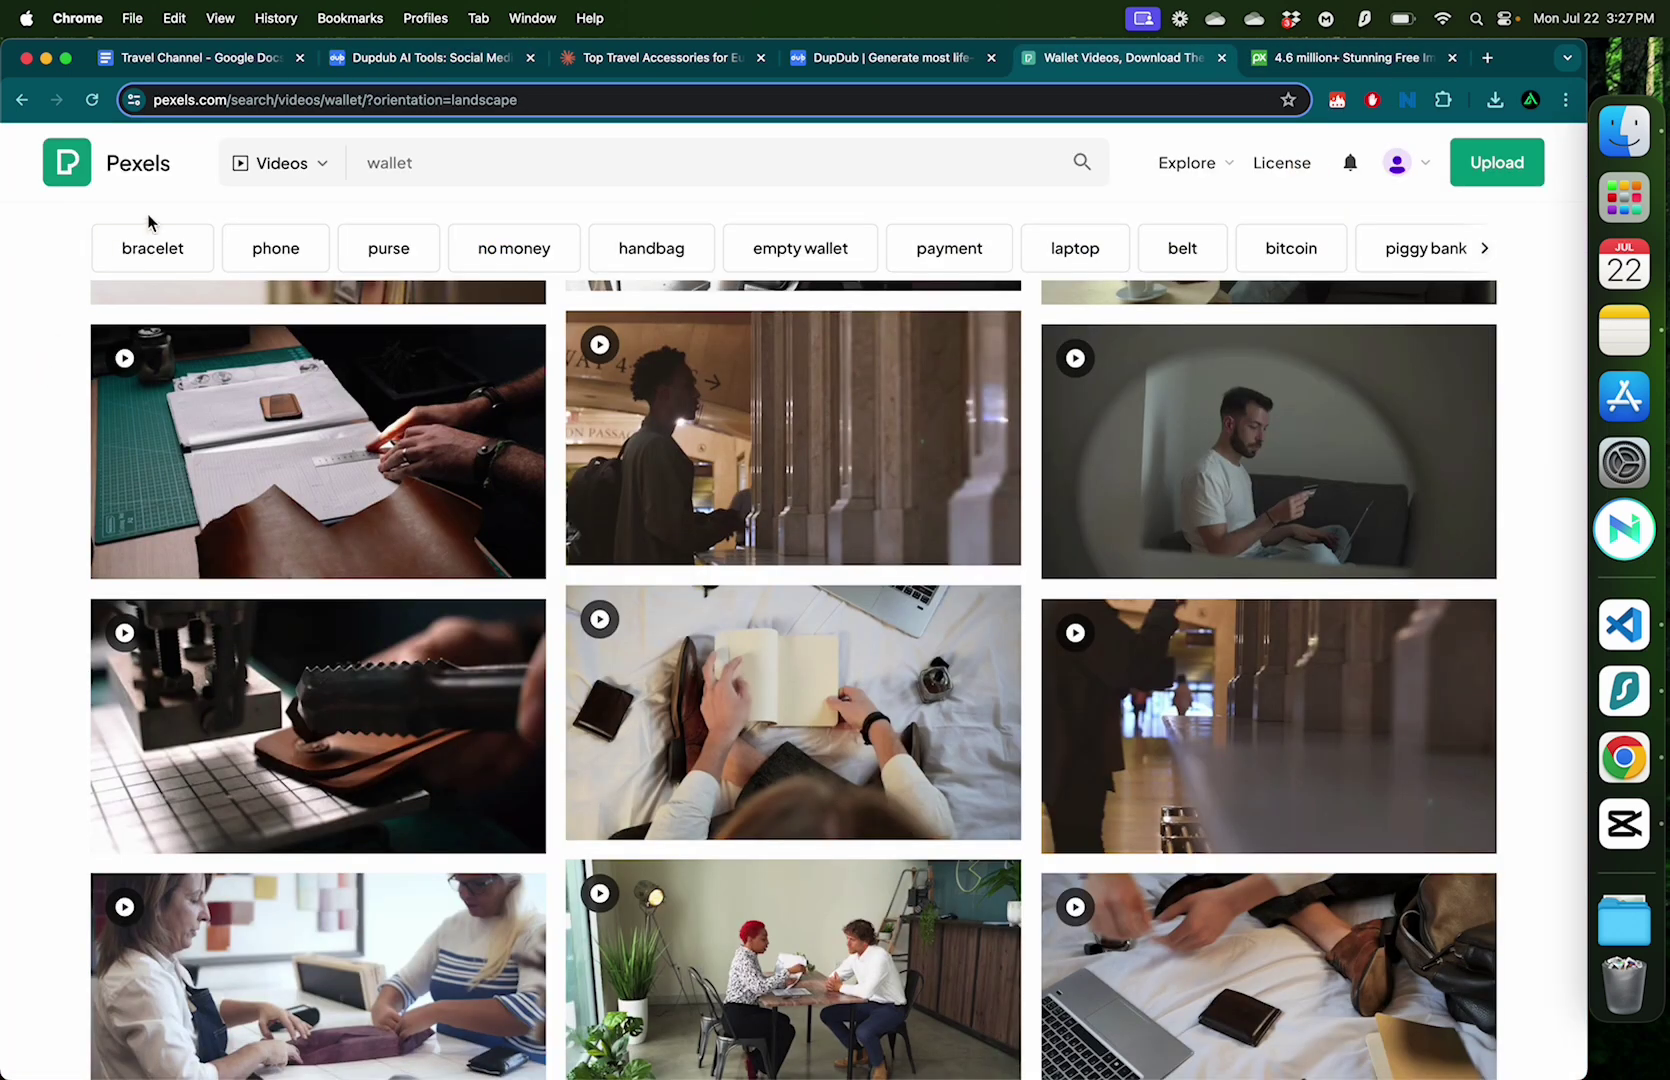
click(1340, 67)
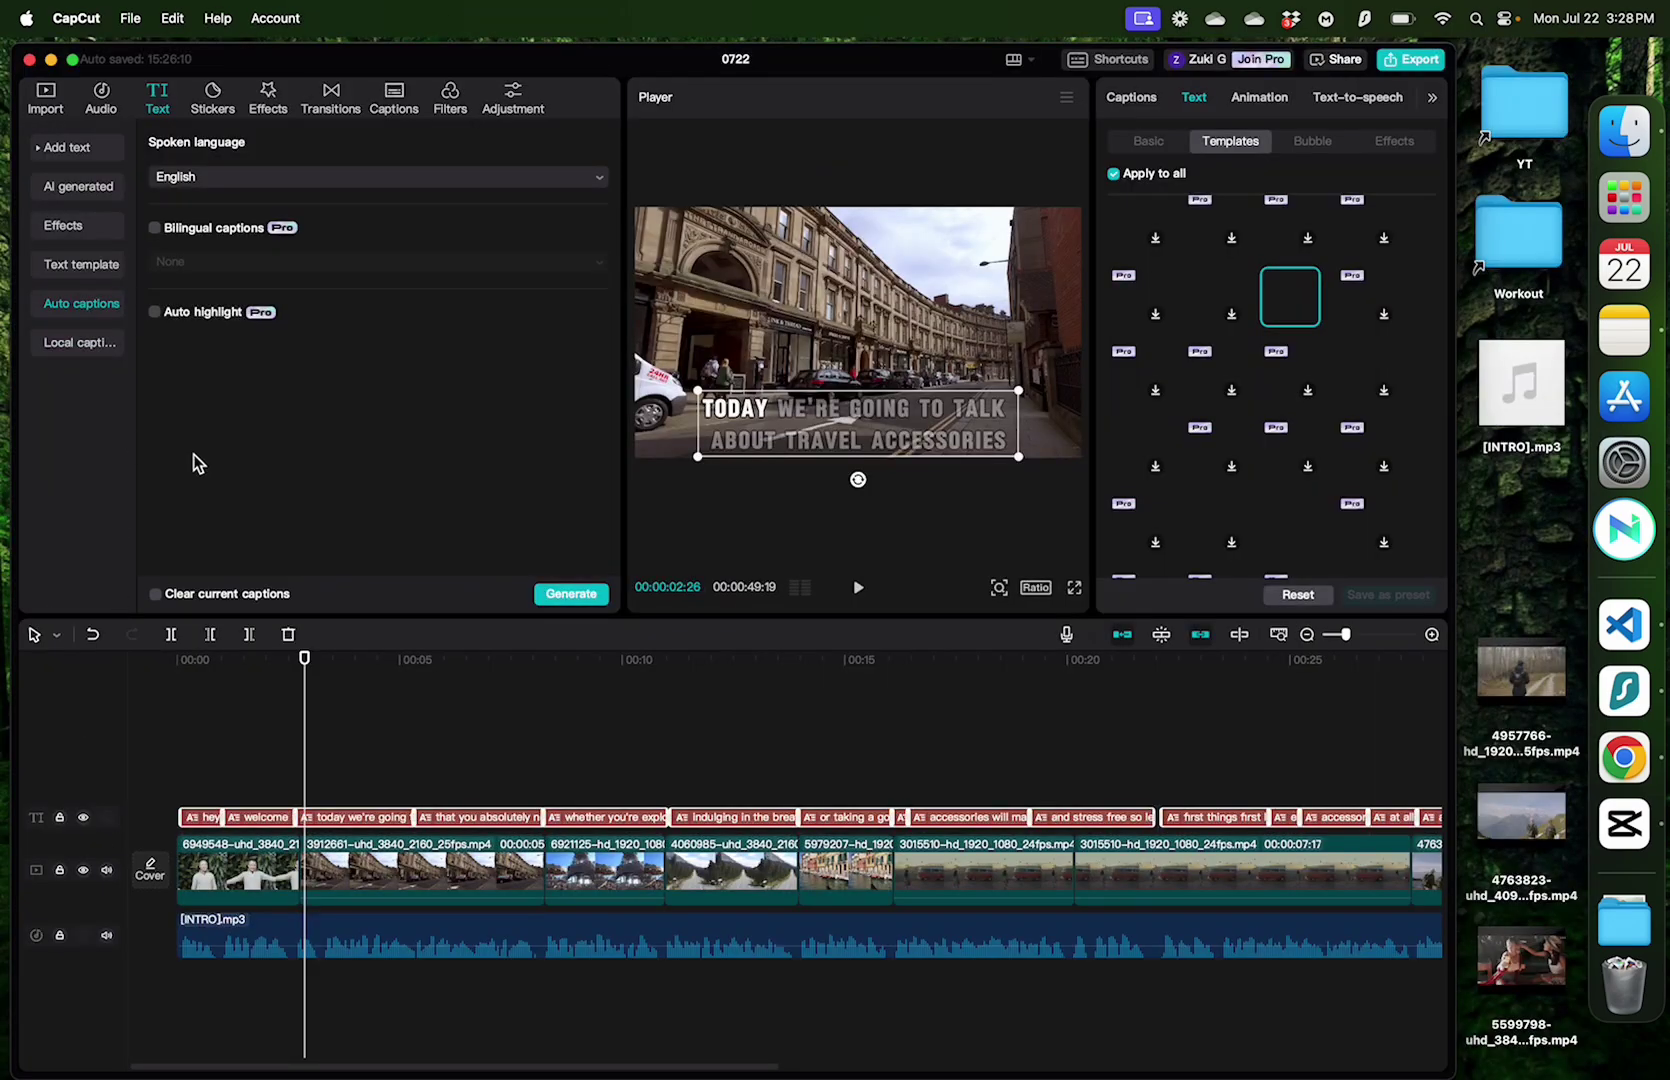
Step: Leave the 00:00:49:19 CapCut edit and bring up DupDub's all-in-one content platform homepage in Chrome
click(253, 785)
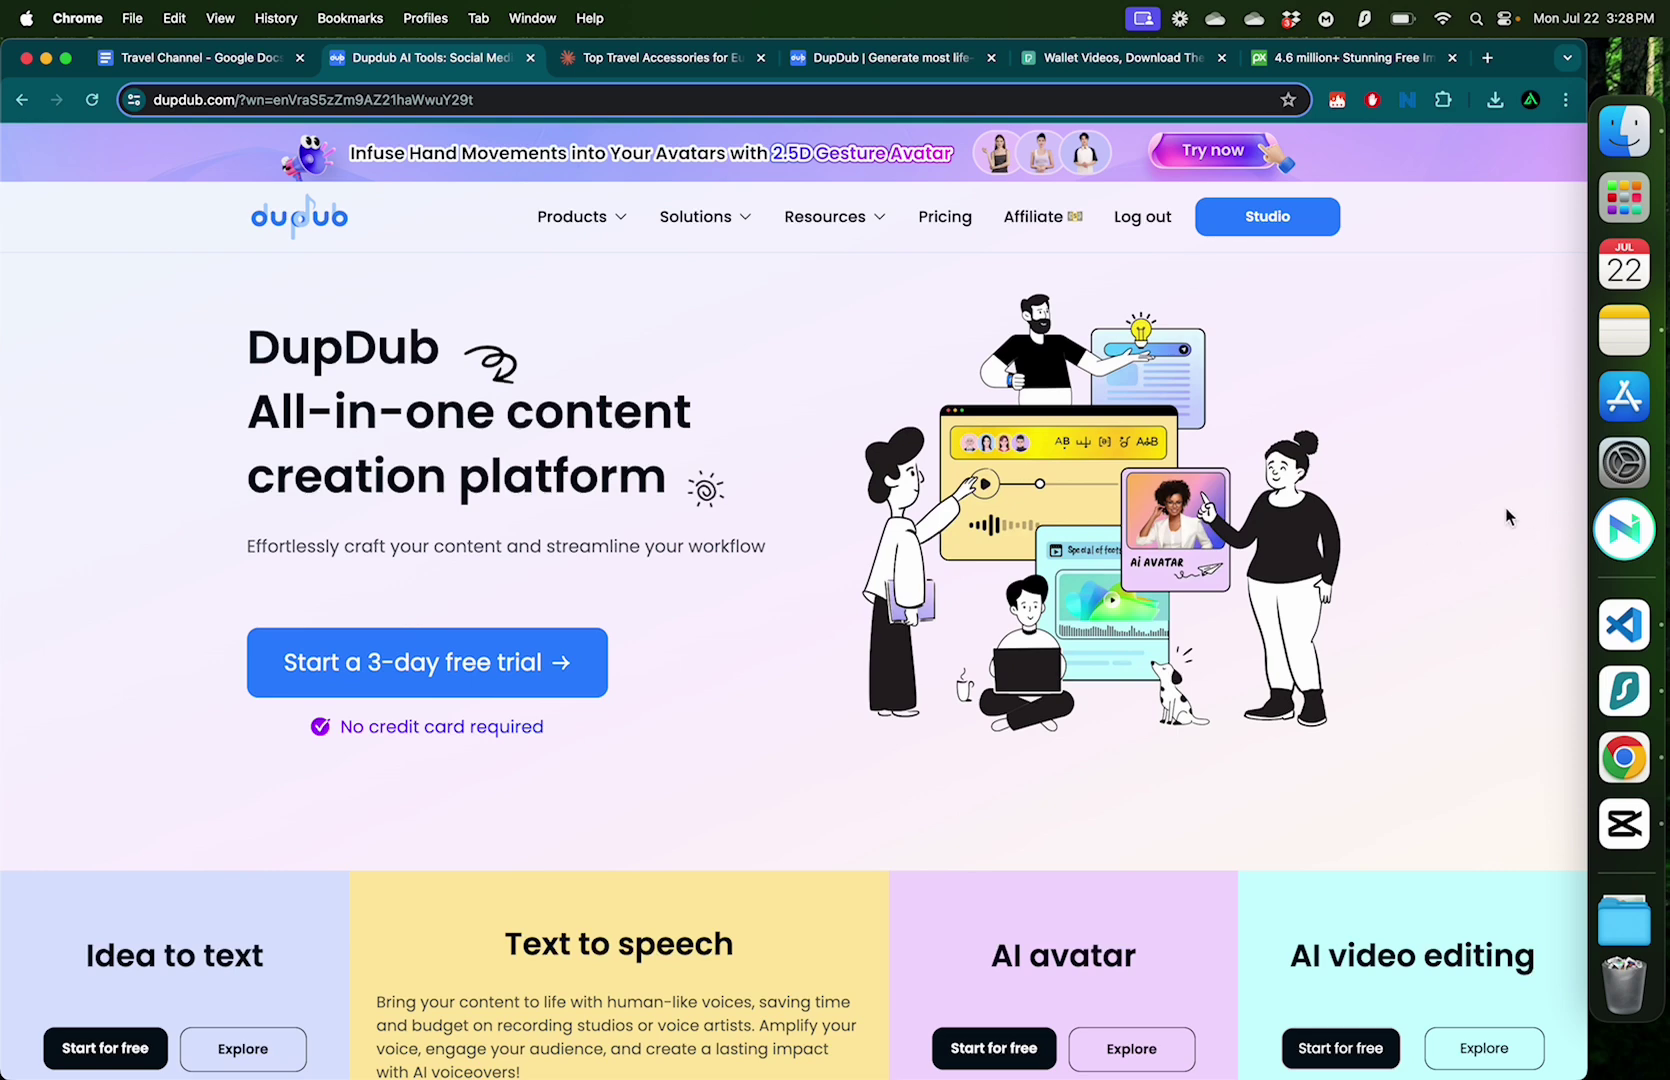
click(878, 60)
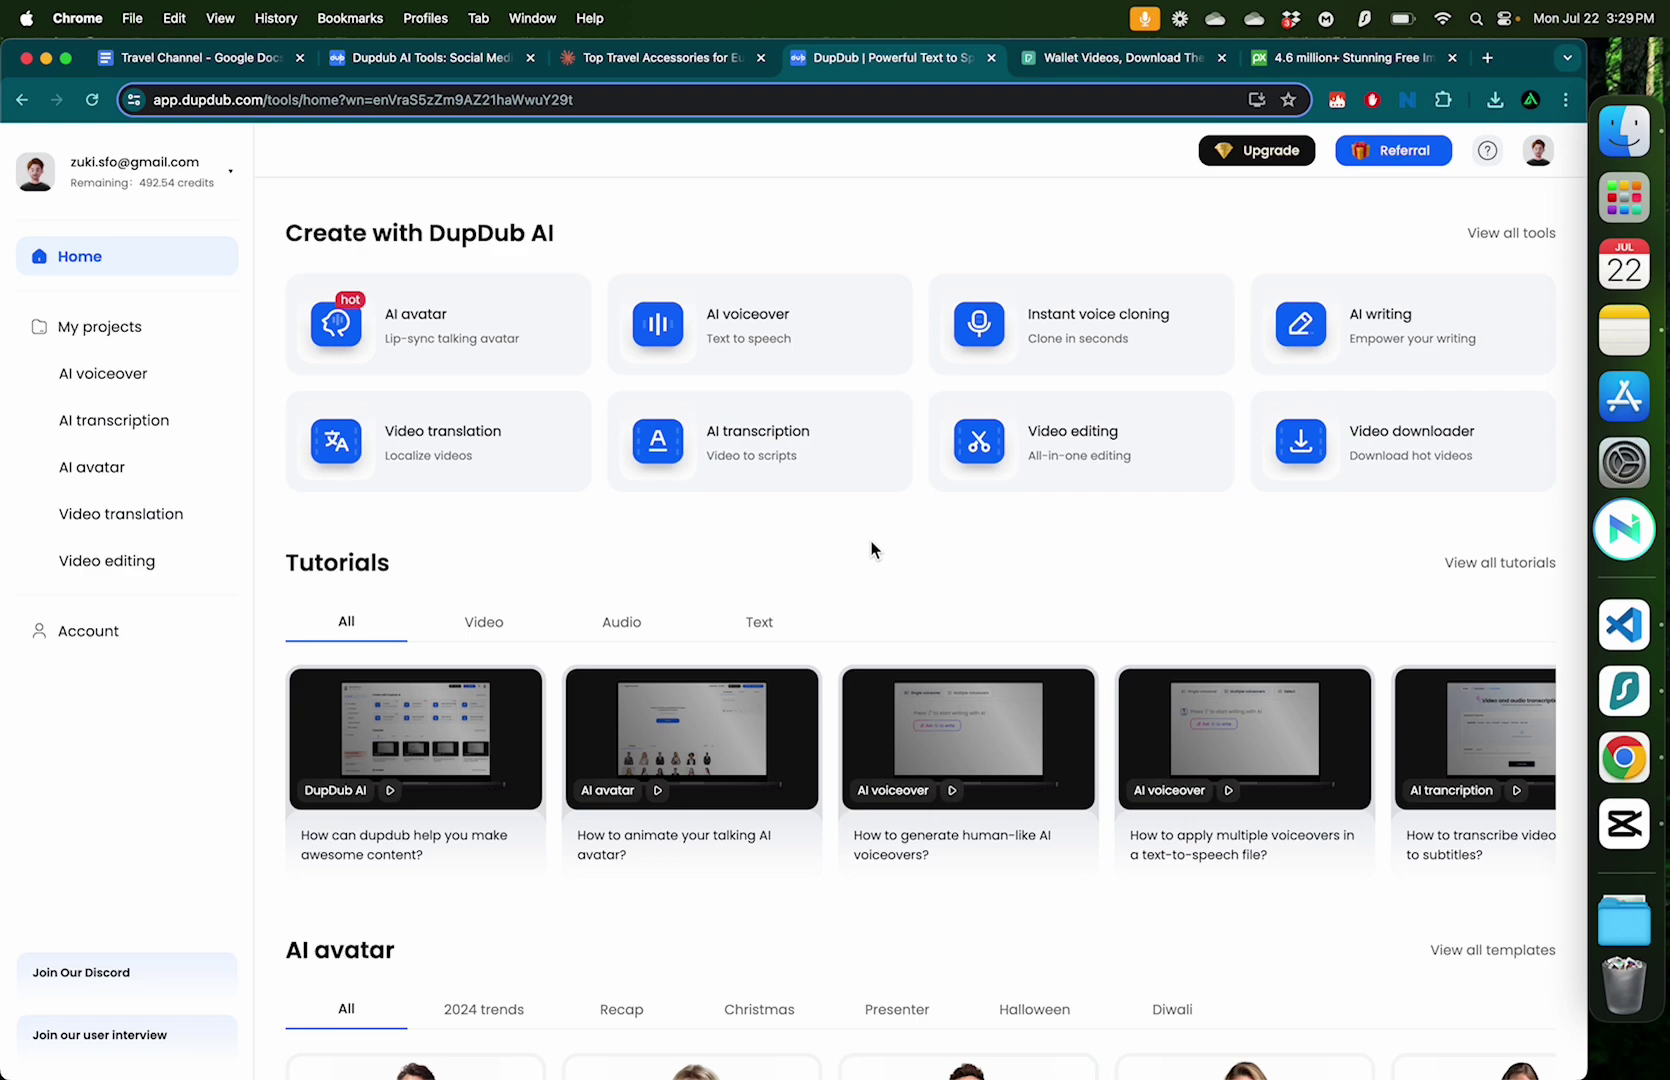
key(super+2)
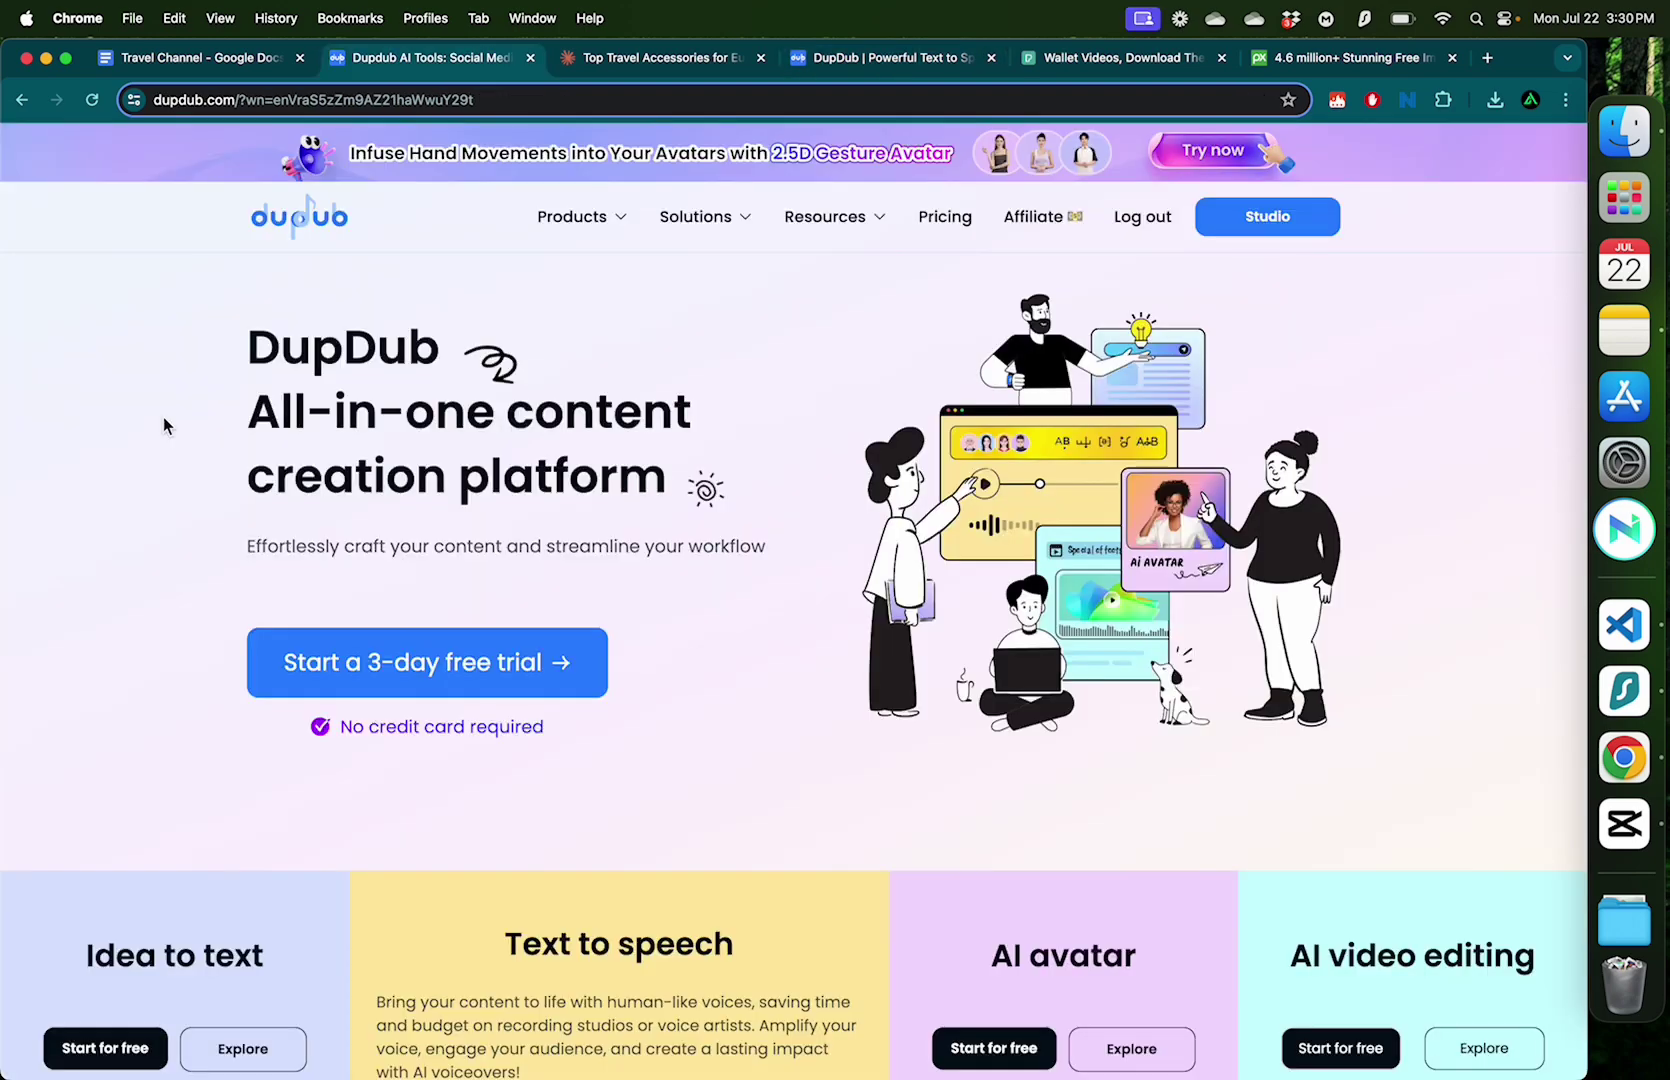
key(super+Tab)
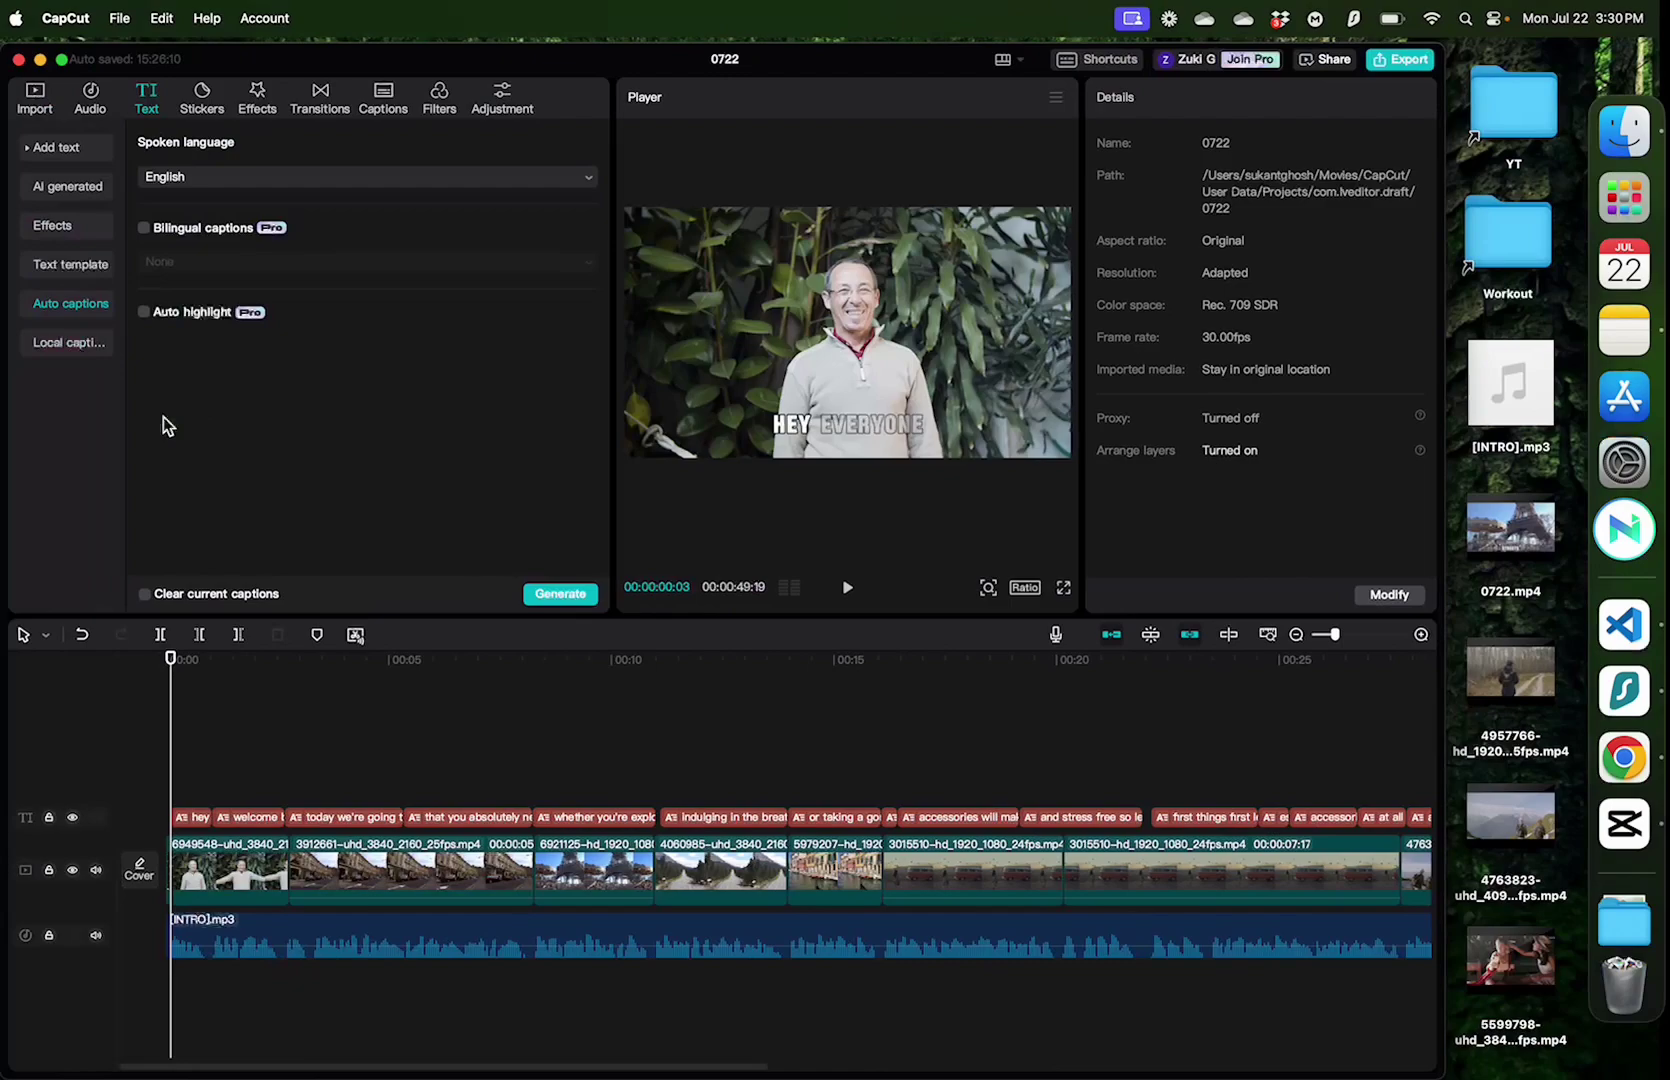
key(super+Tab)
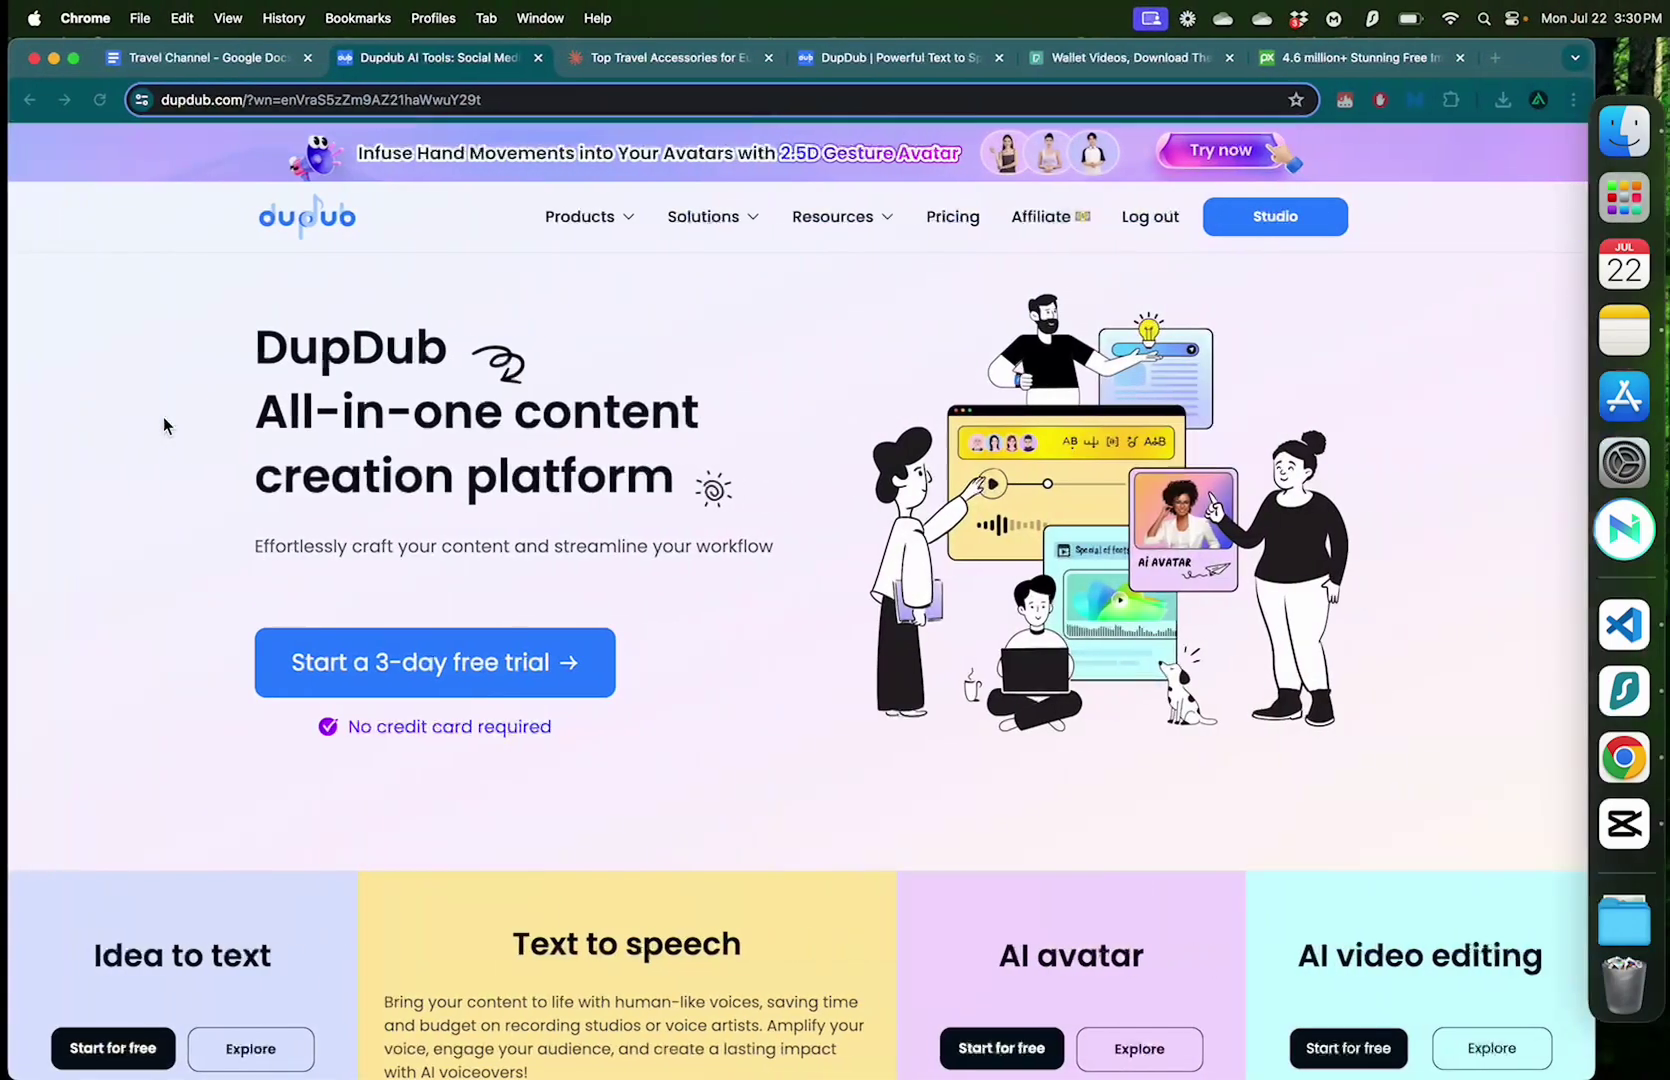